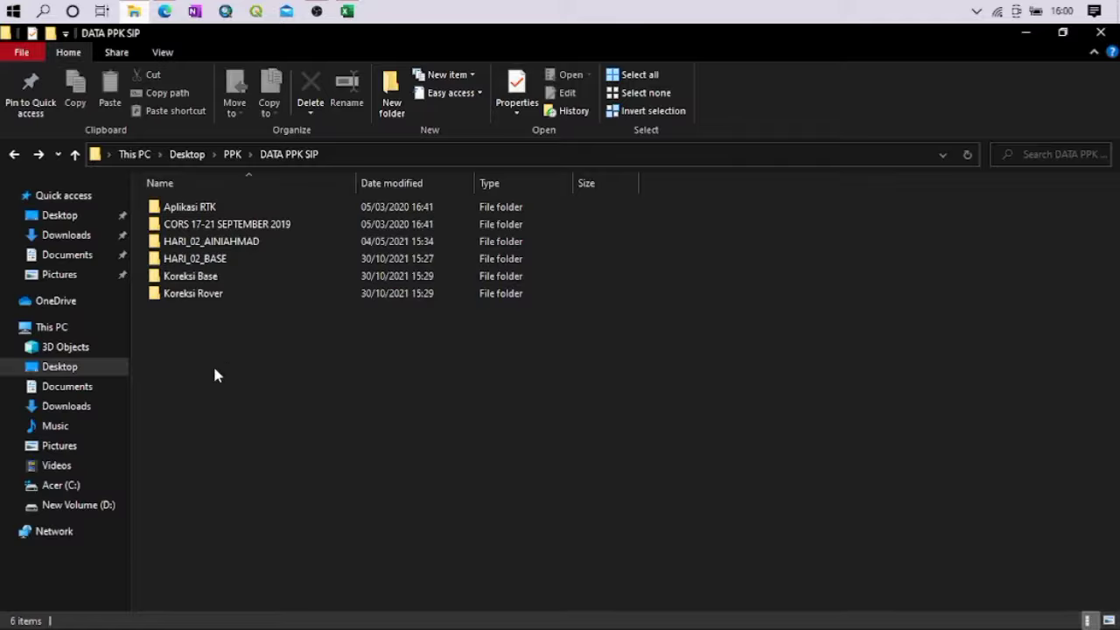
Open the cblr2610.19d folder inside the CBLR folder of CORS 17-21 SEPTEMBER 2019
left_click(180, 230)
double_click(180, 230)
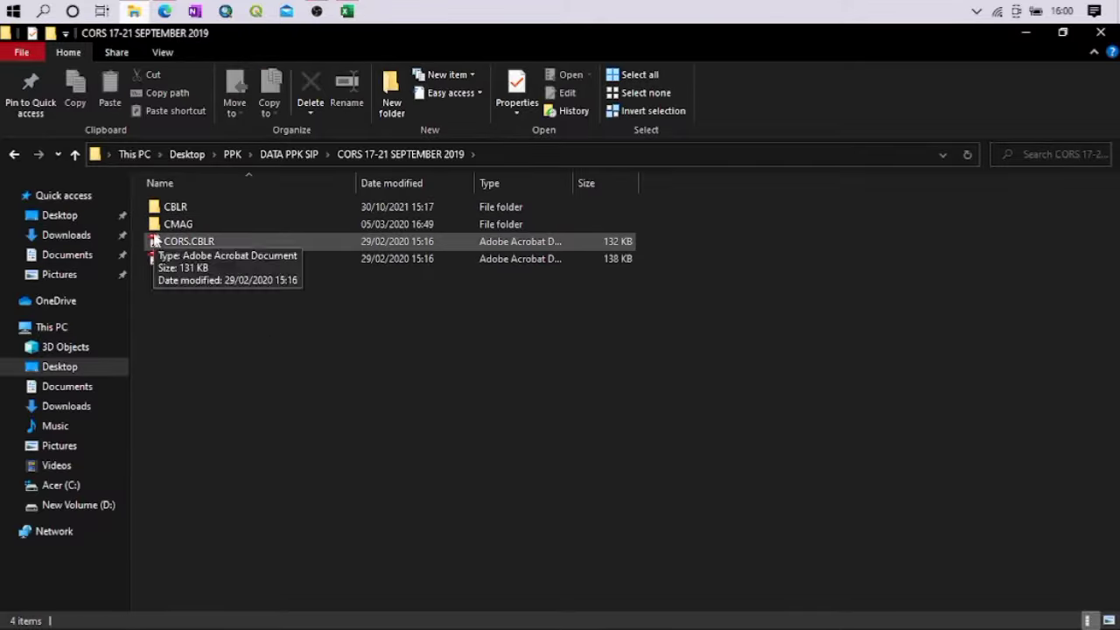
double_click(179, 208)
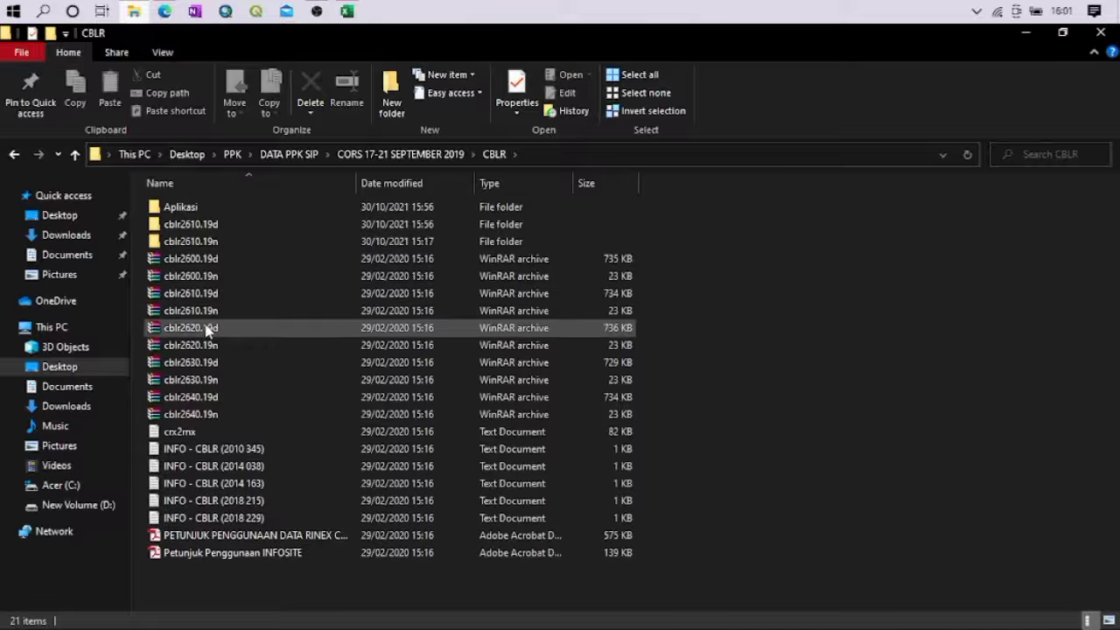
double_click(205, 225)
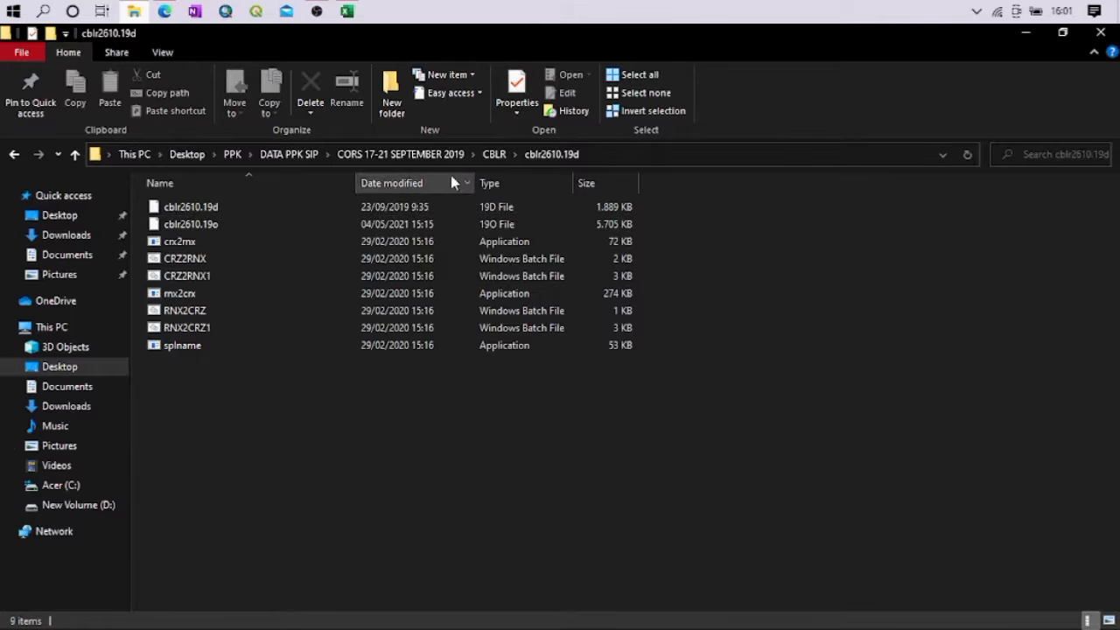
Check the contents of the cblr2610.19n and Aplikasi folders in CBLR, and return to CBLR
left_click(494, 154)
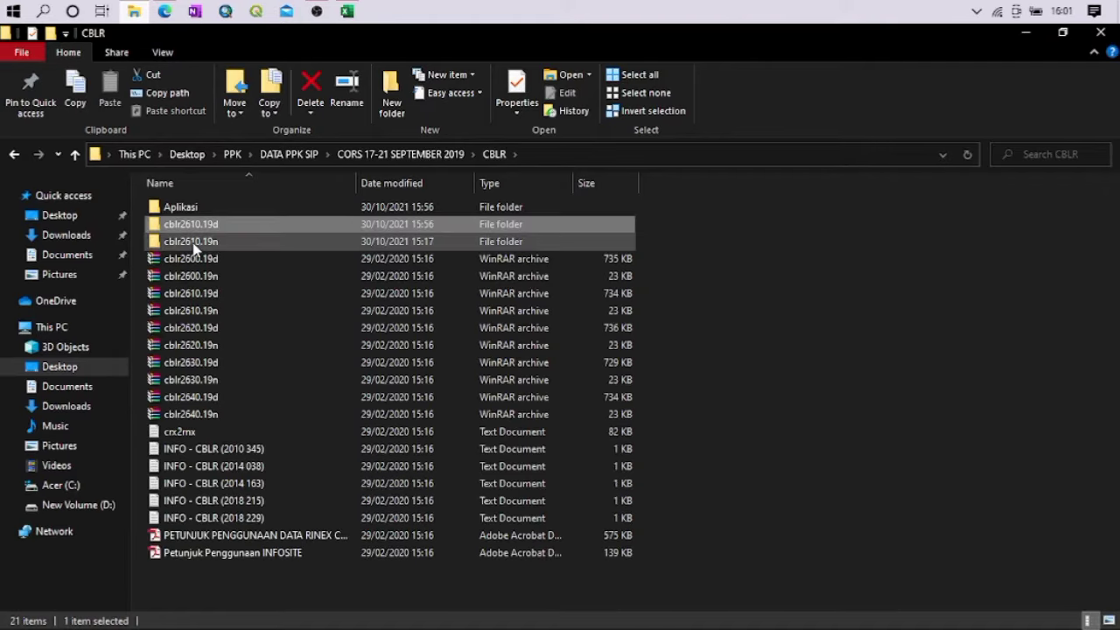
double_click(195, 245)
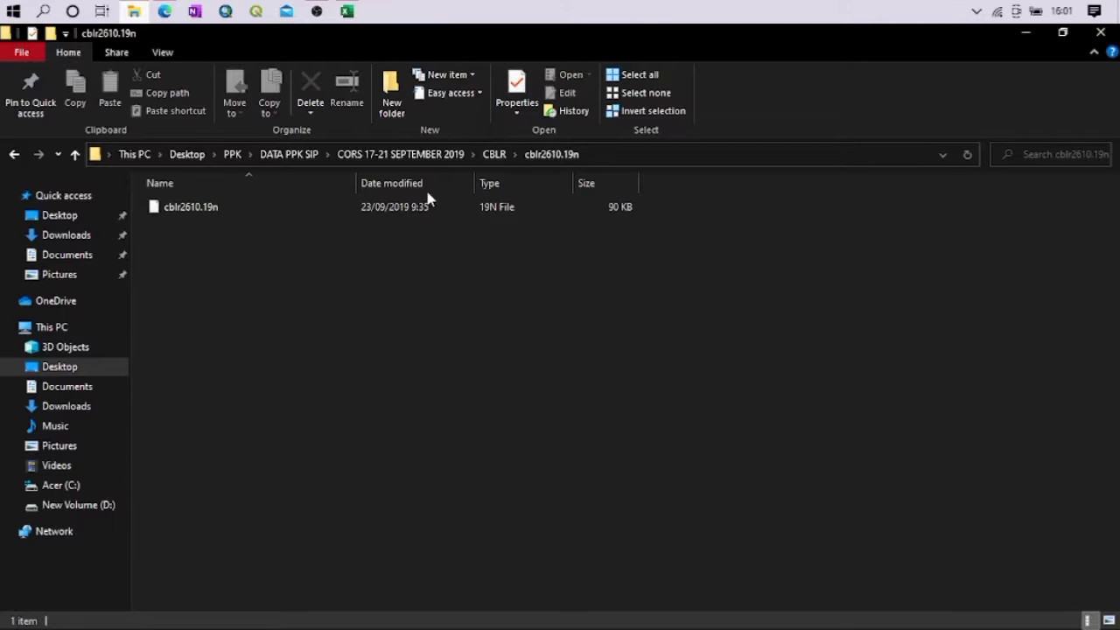
left_click(494, 154)
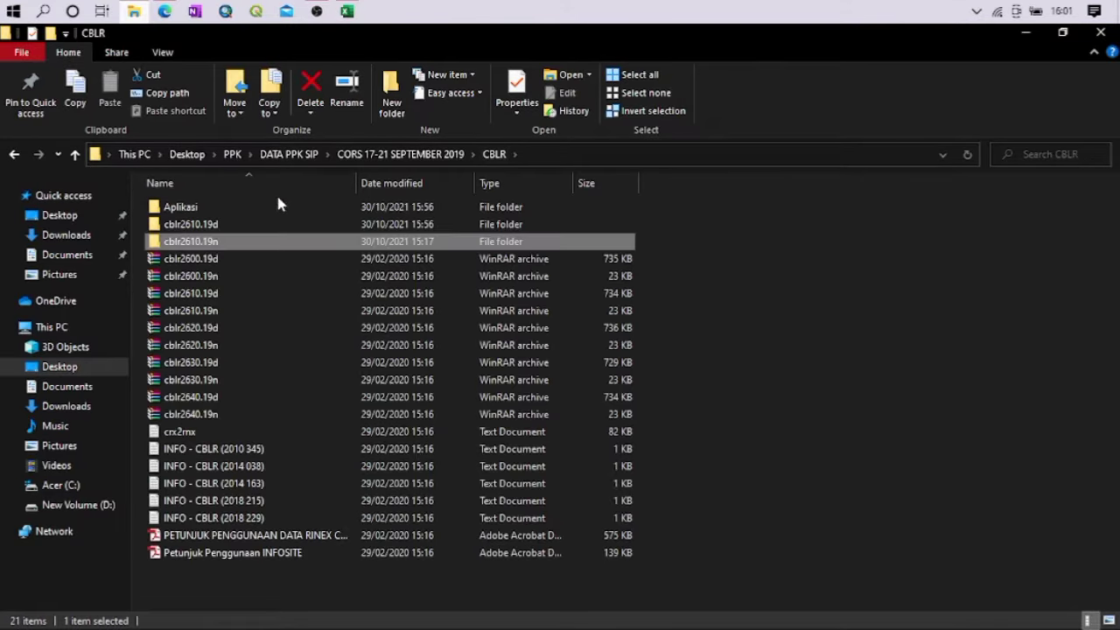
left_click(207, 211)
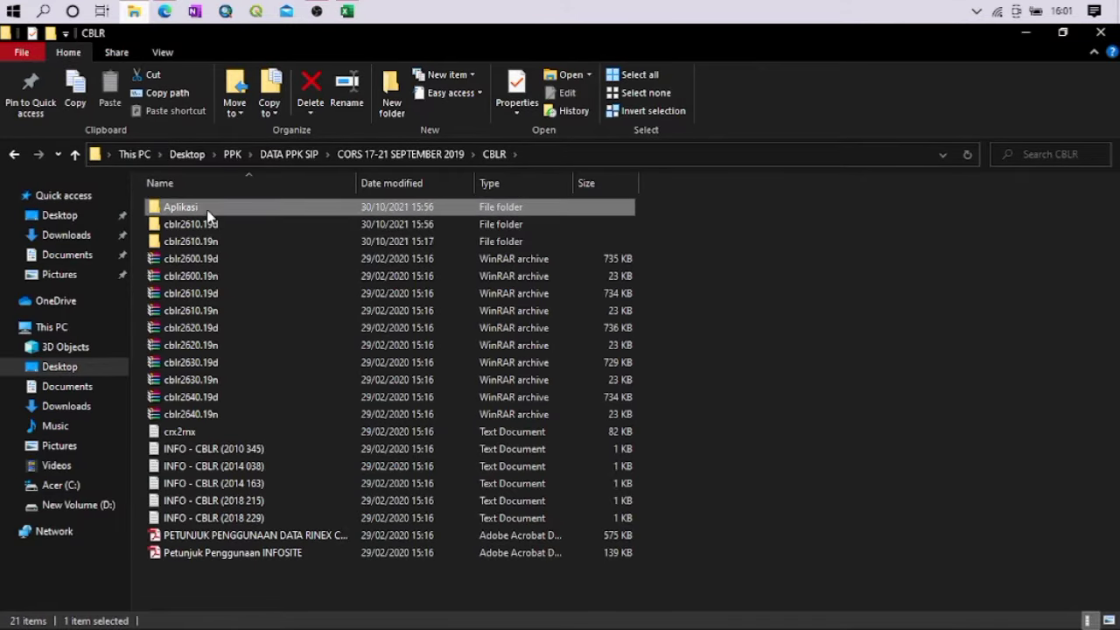
double_click(207, 212)
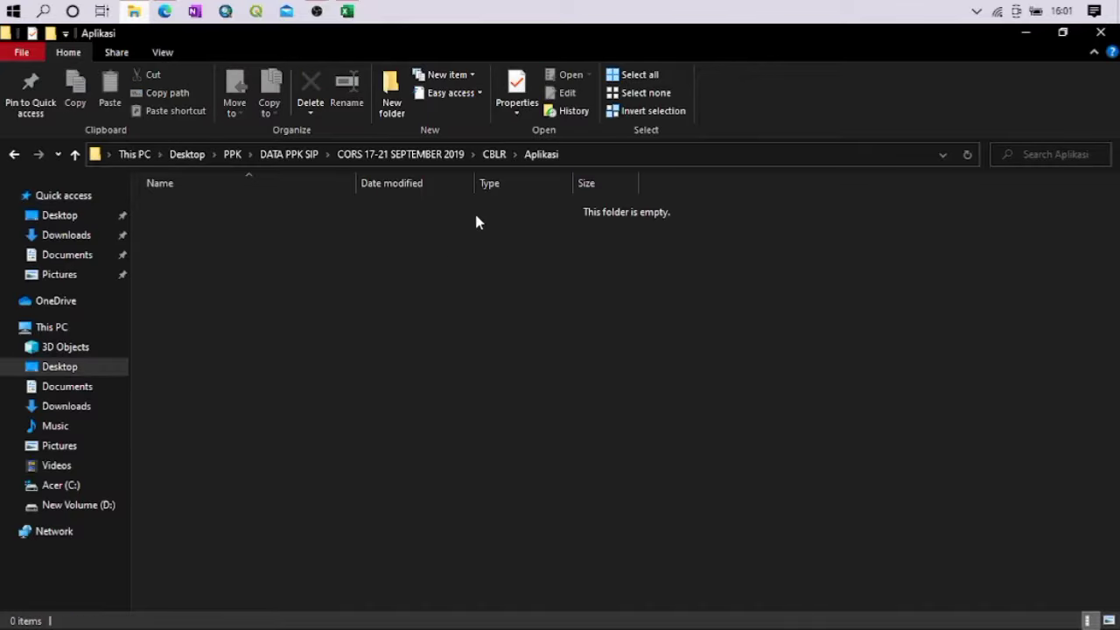
left_click(495, 154)
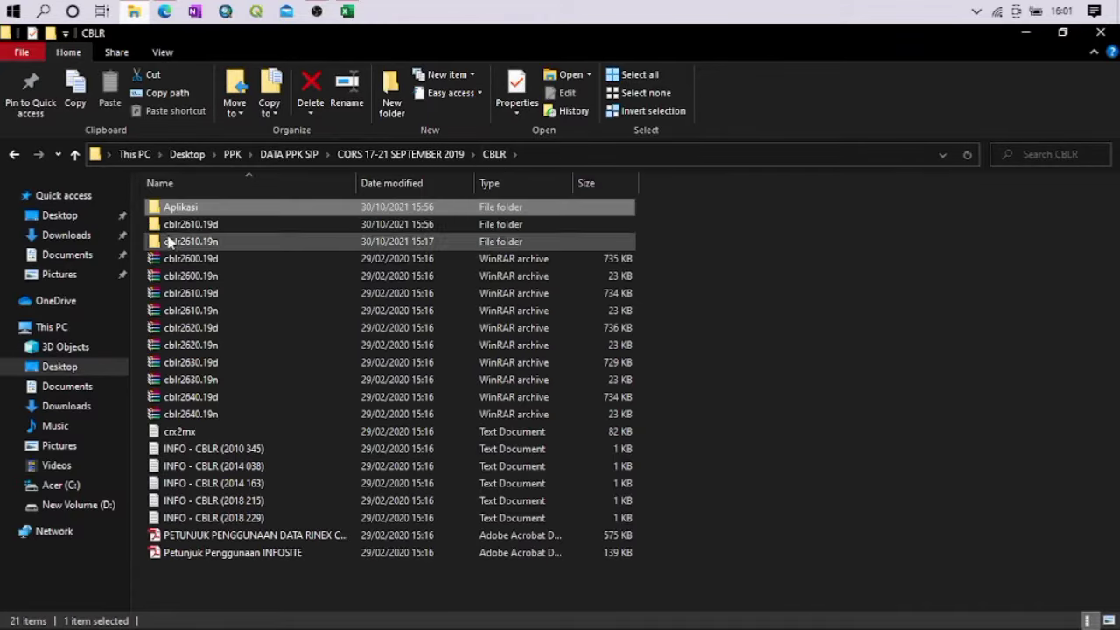
Open the cblr2610.19d folder again and launch Command Prompt
left_click(169, 228)
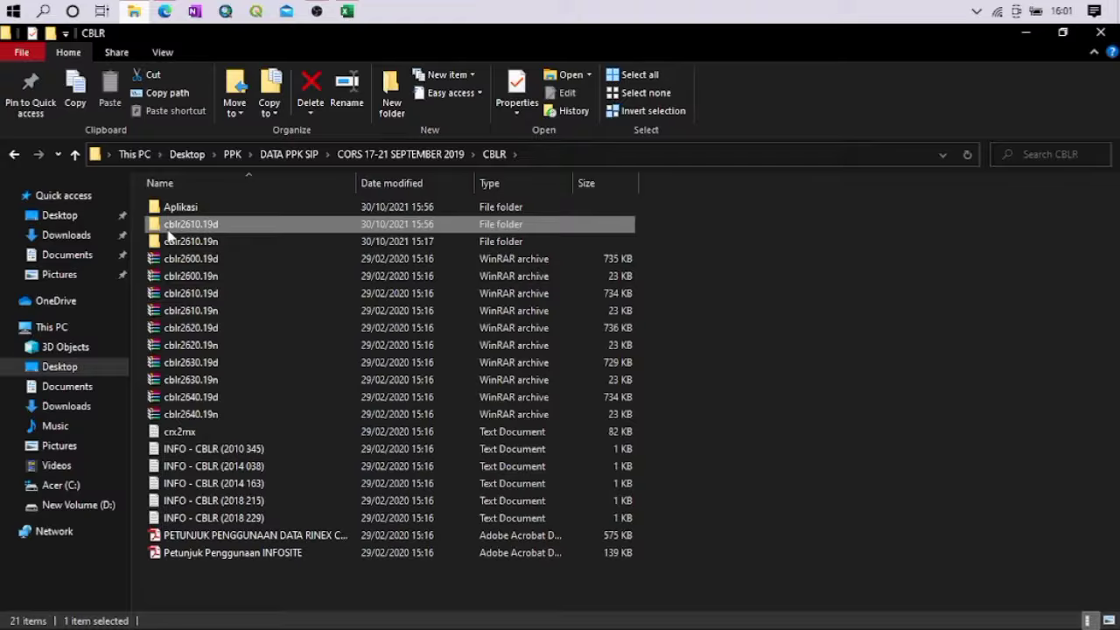
double_click(170, 229)
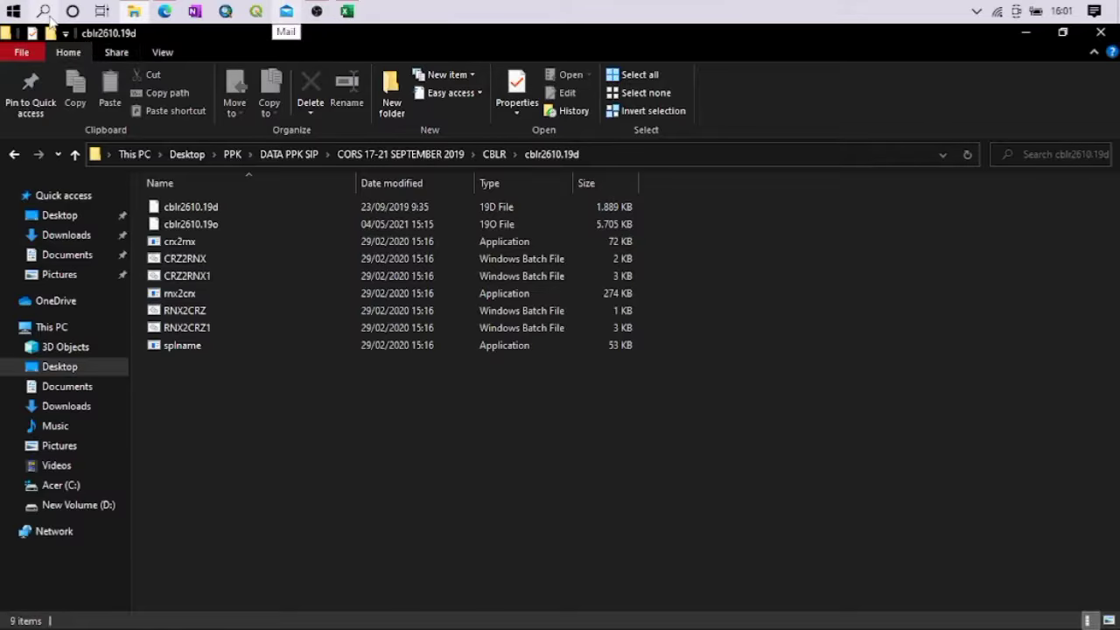
key("super+s")
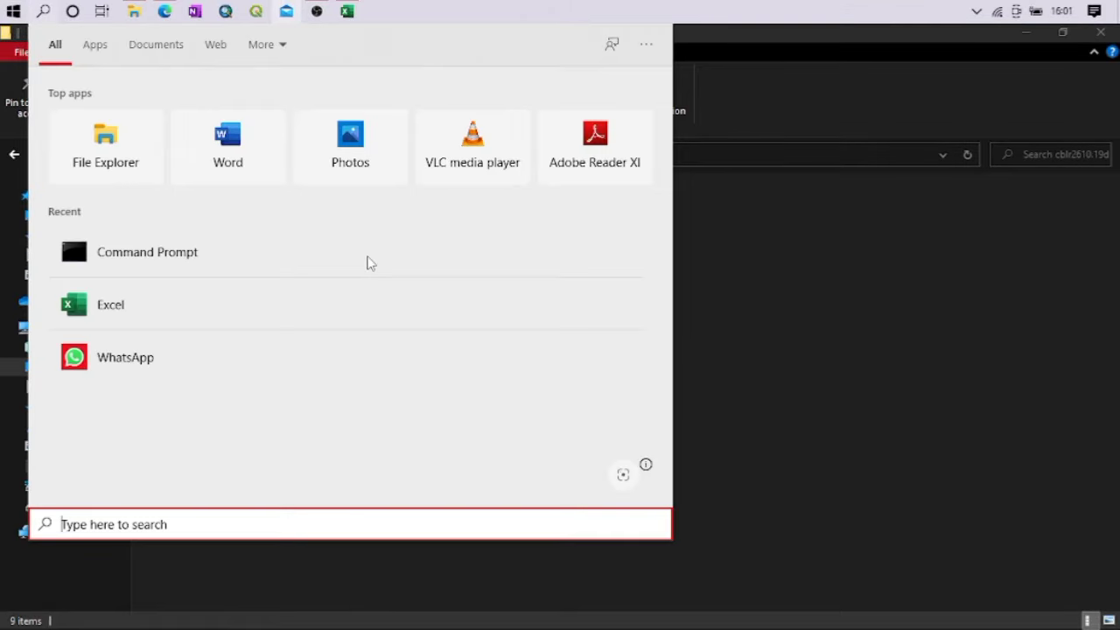
type("cm")
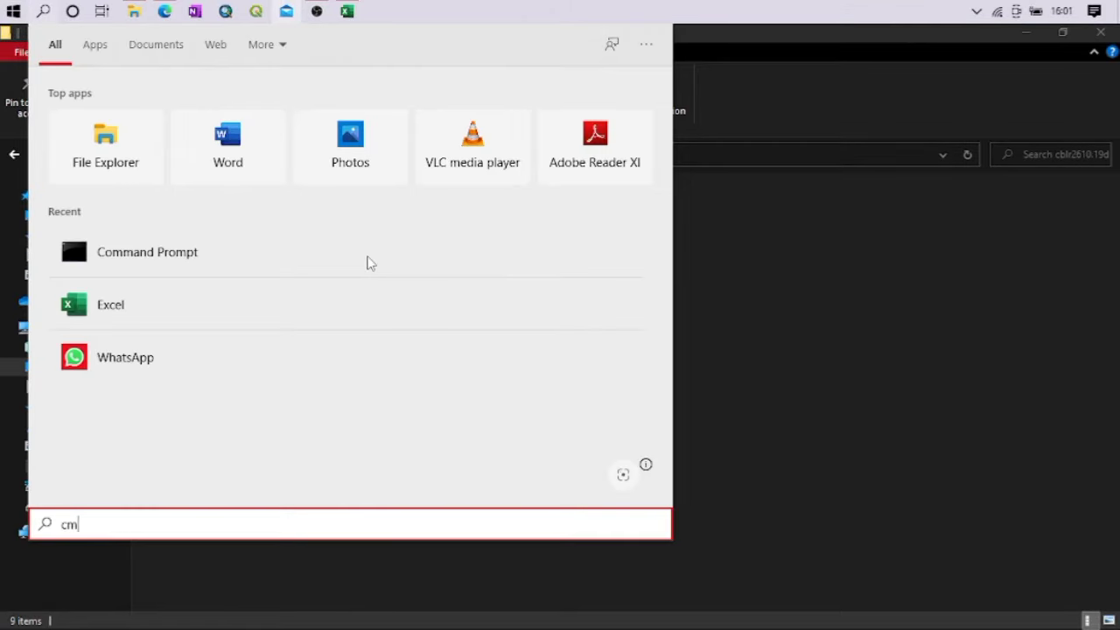
type("d")
left_click(405, 250)
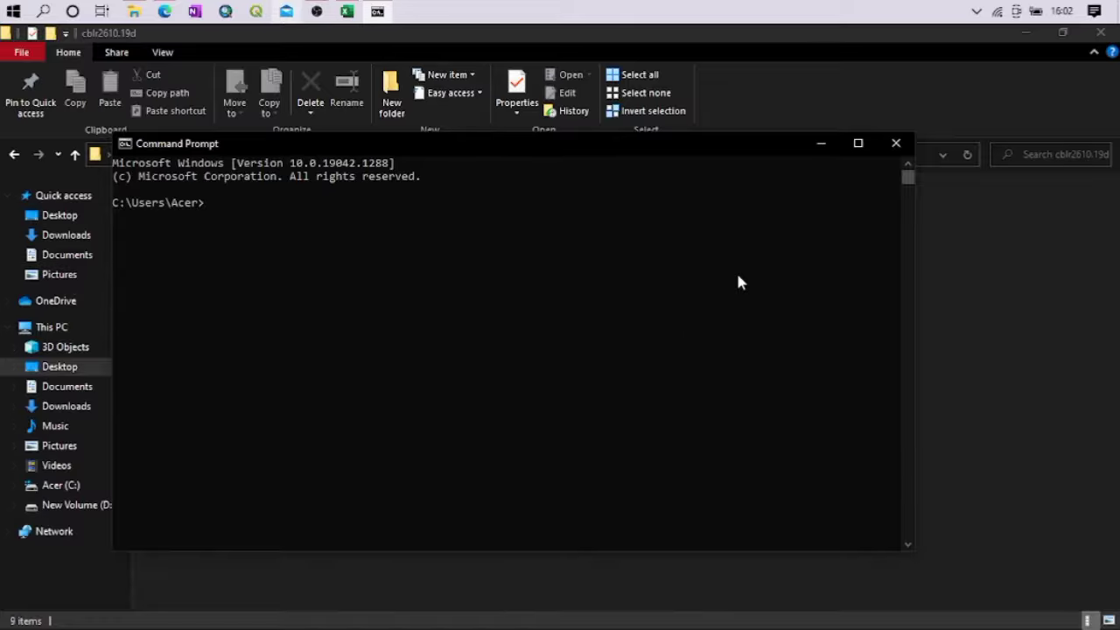
Copy the full path of the cblr2610.19d folder and run it in Command Prompt after "C:"
left_click(1082, 333)
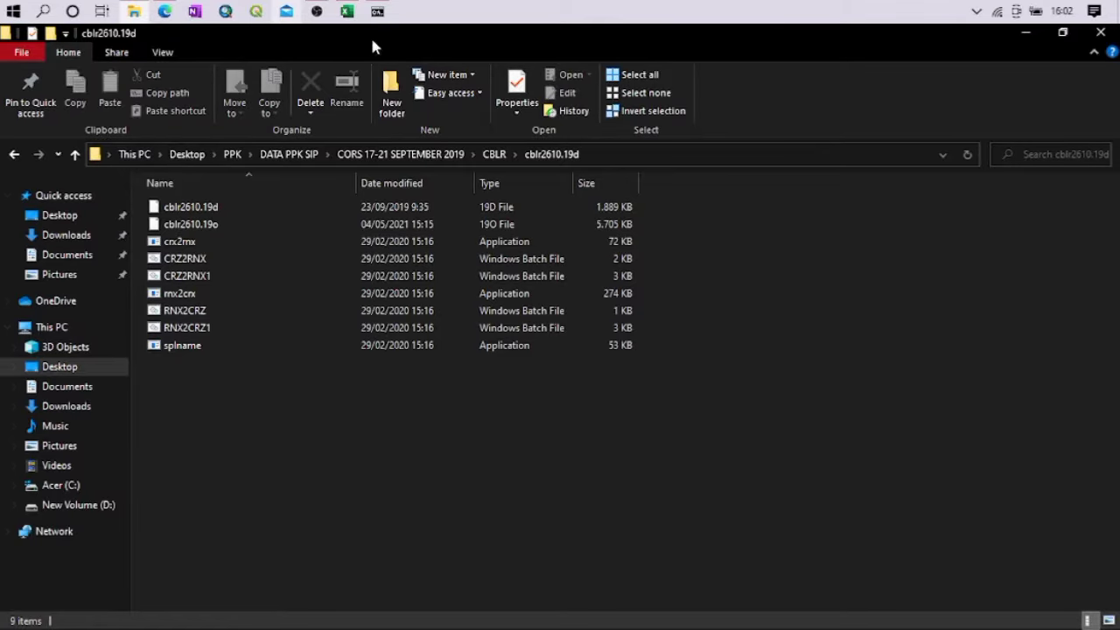
left_click(377, 11)
type("C")
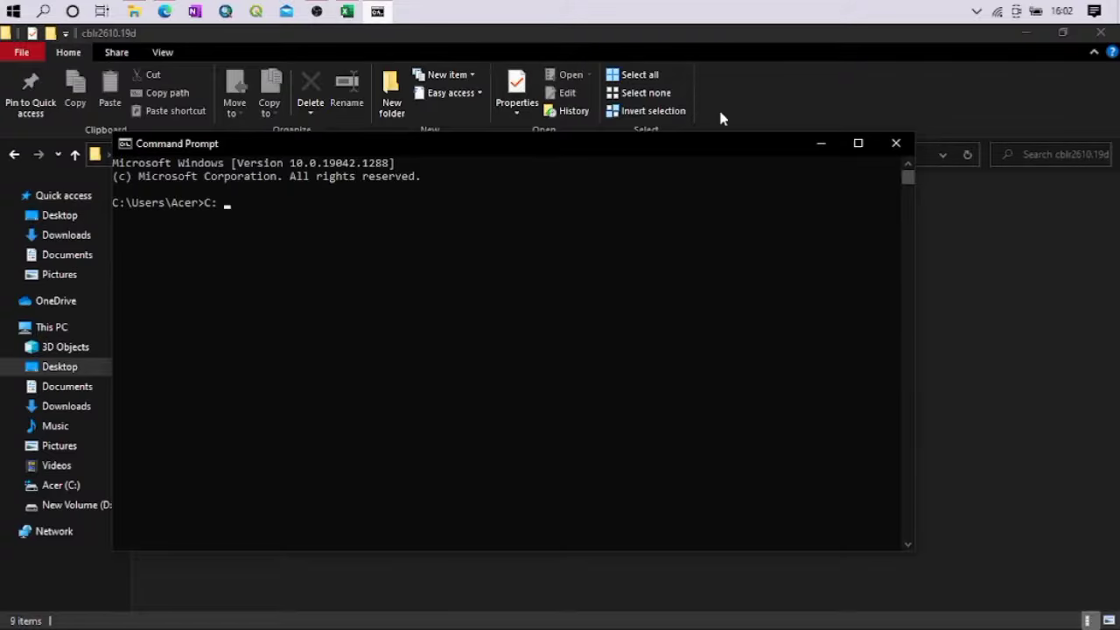
left_click(770, 71)
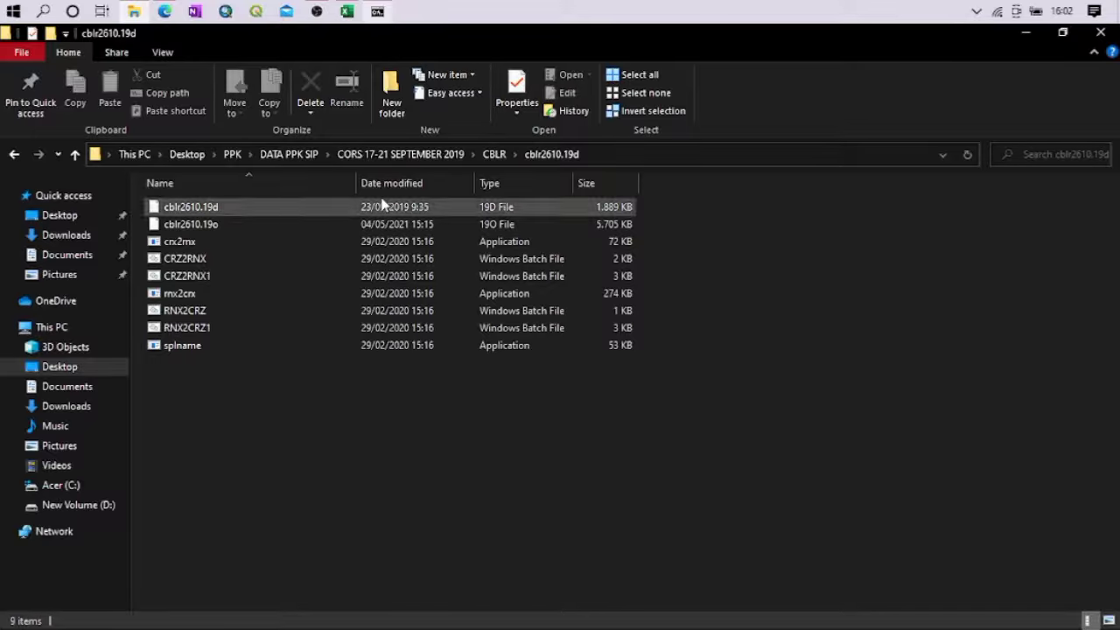
left_click(601, 156)
key("ctrl+c")
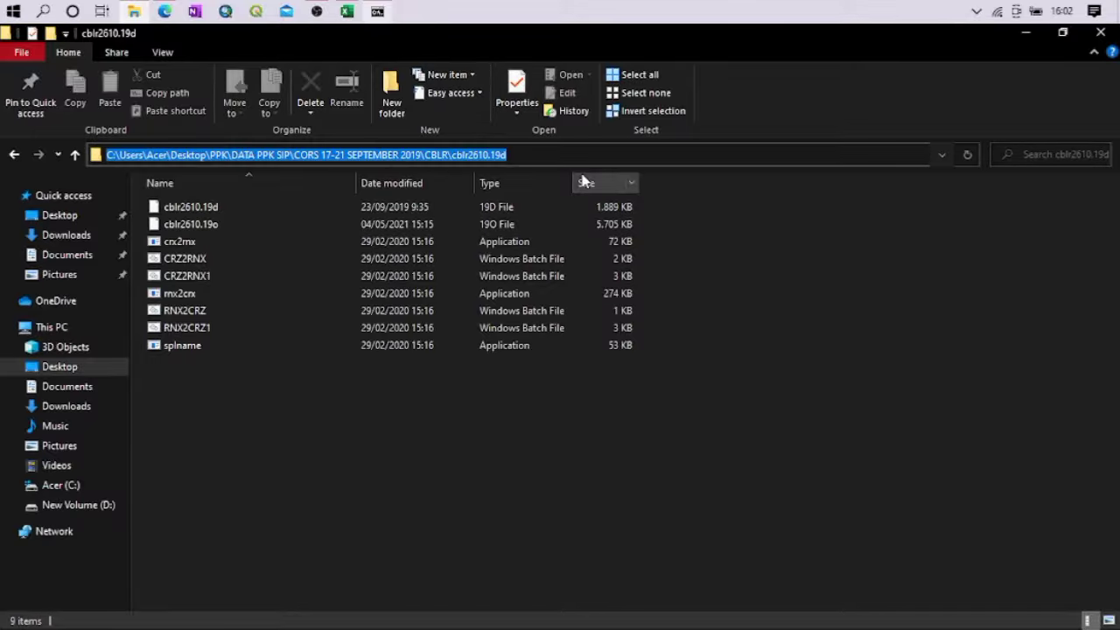
left_click(377, 13)
type("C:")
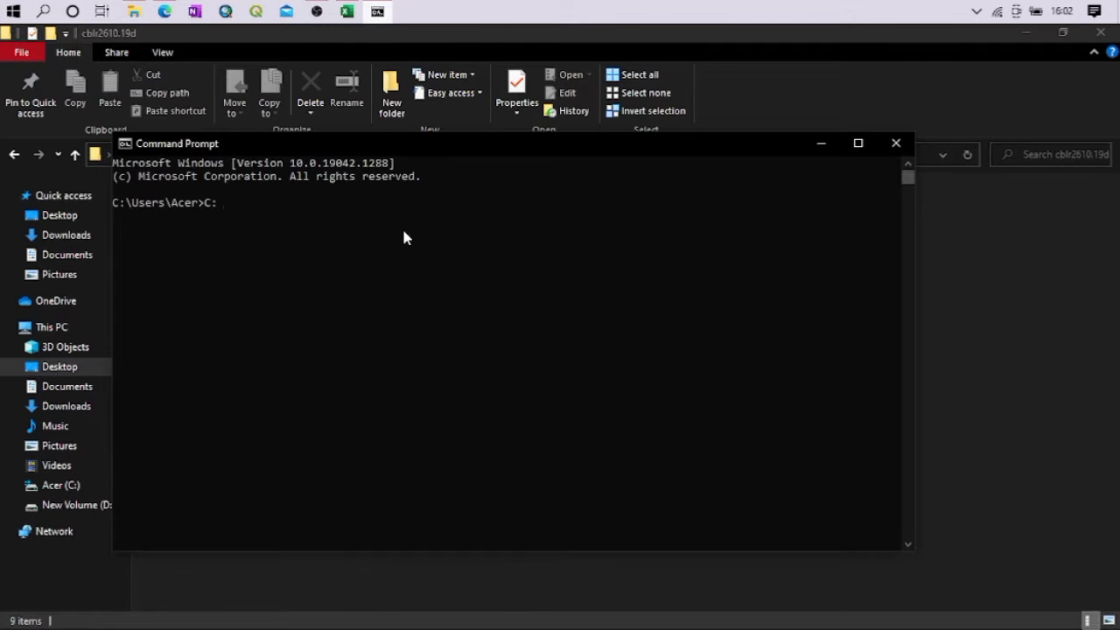
key("ctrl+v")
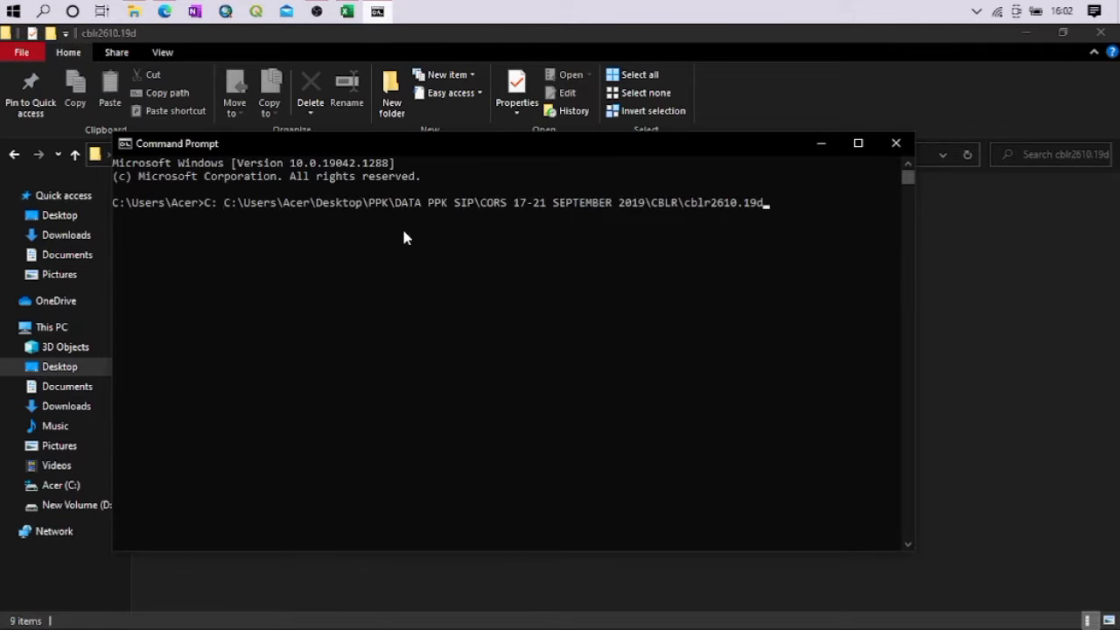
key("Return")
Change the working directory to the copied cblr2610.19d folder path with the CD command
type("CD")
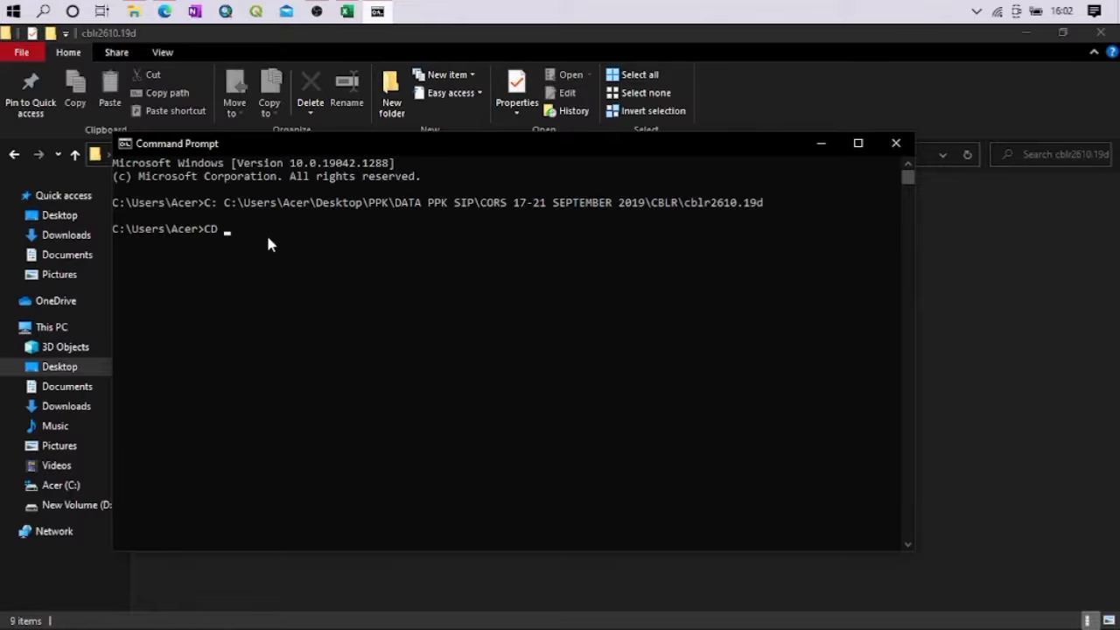
key("ctrl+v")
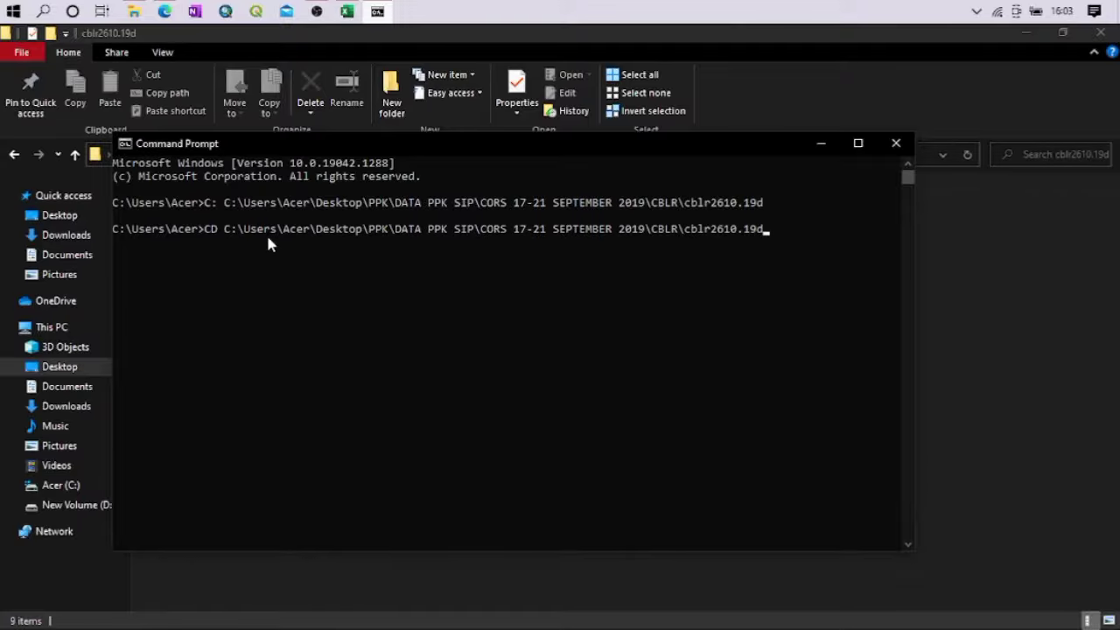
key("Return")
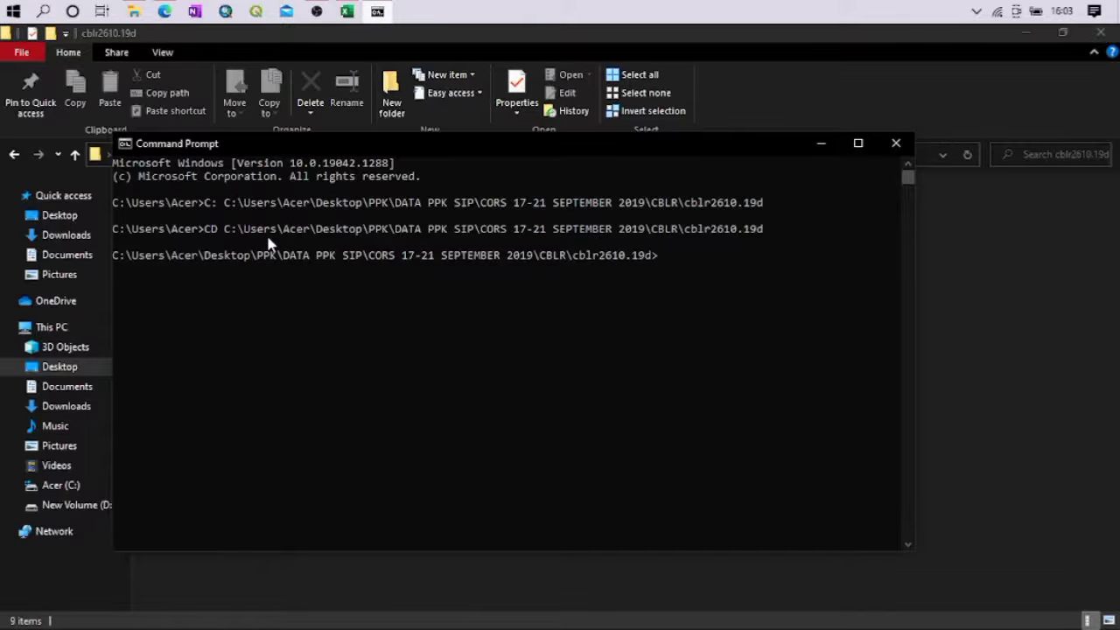
Try to convert the compressed observation file with "crx2rnx cblr2610.19d", and close Command Prompt
left_click_drag(345, 142, 479, 155)
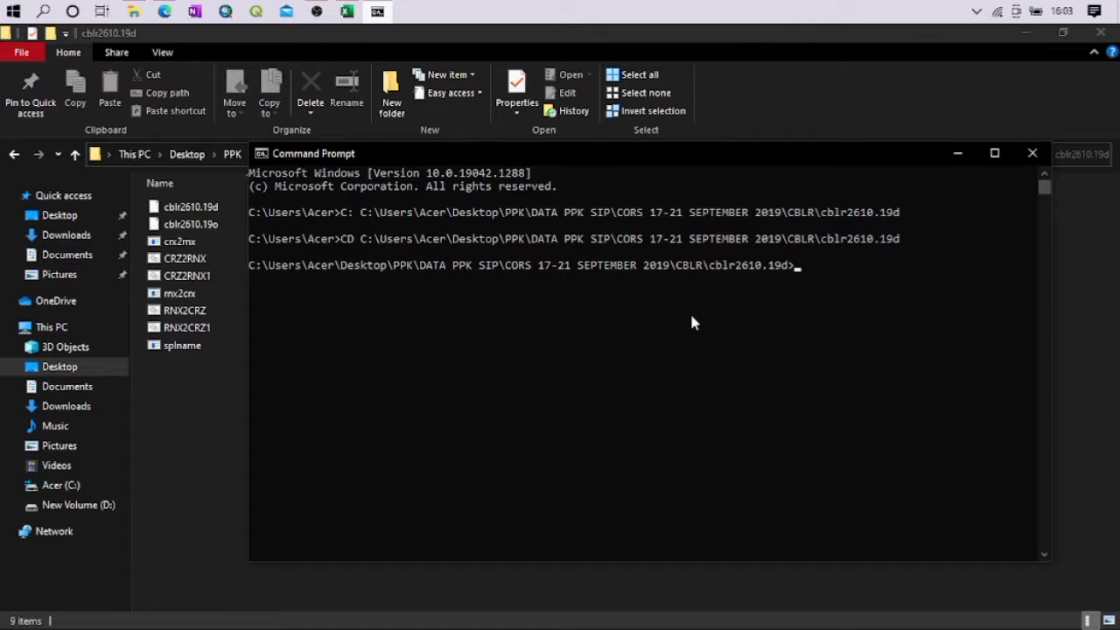
type("crx2rnx cblr2610")
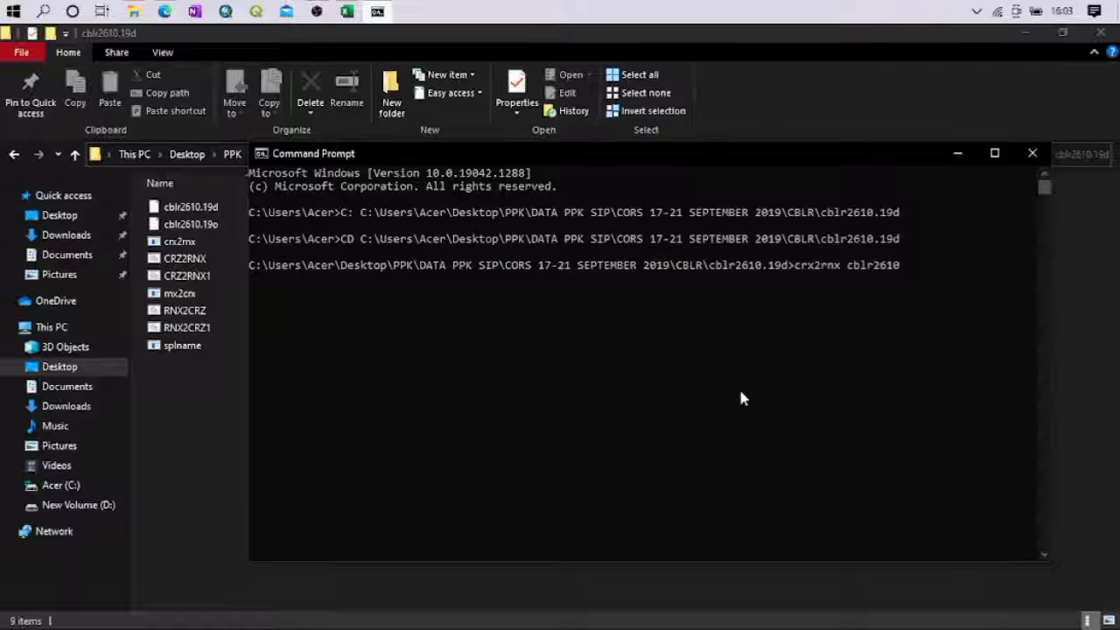
type(".19d")
key("Return")
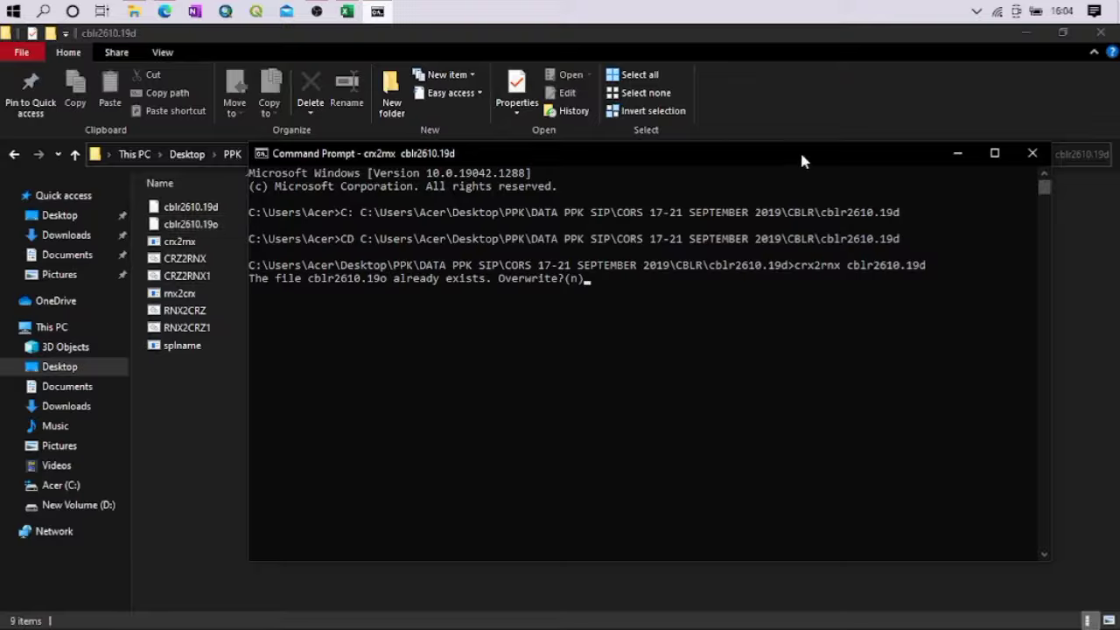
left_click(1033, 154)
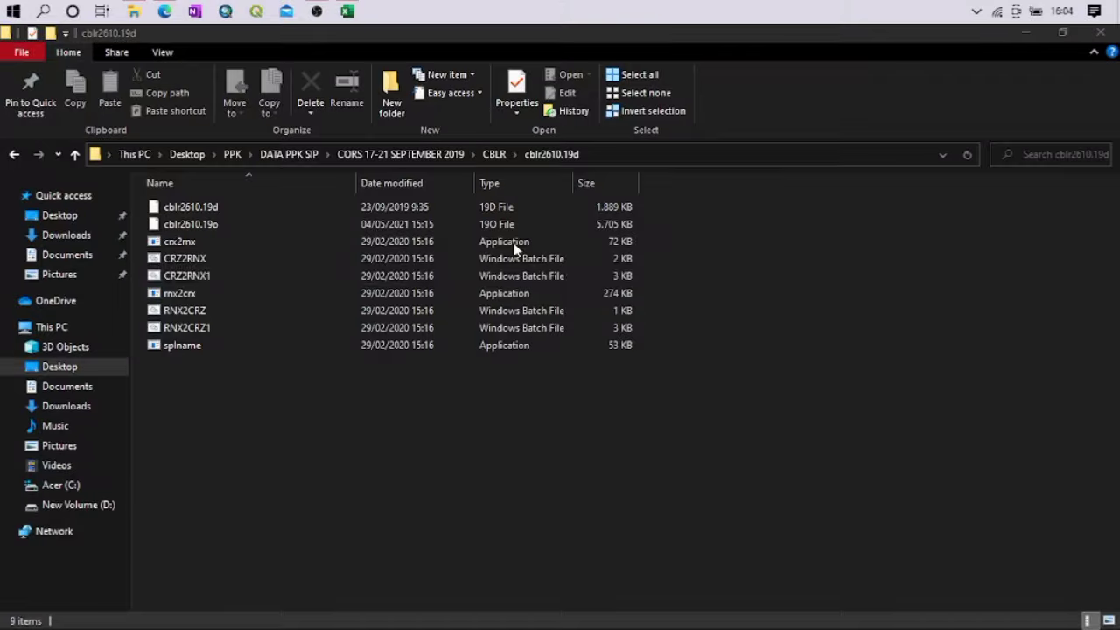
Go back to DATA PPK SIP, open its Aplikasi RTK folder and launch the rtkconv application
left_click(502, 162)
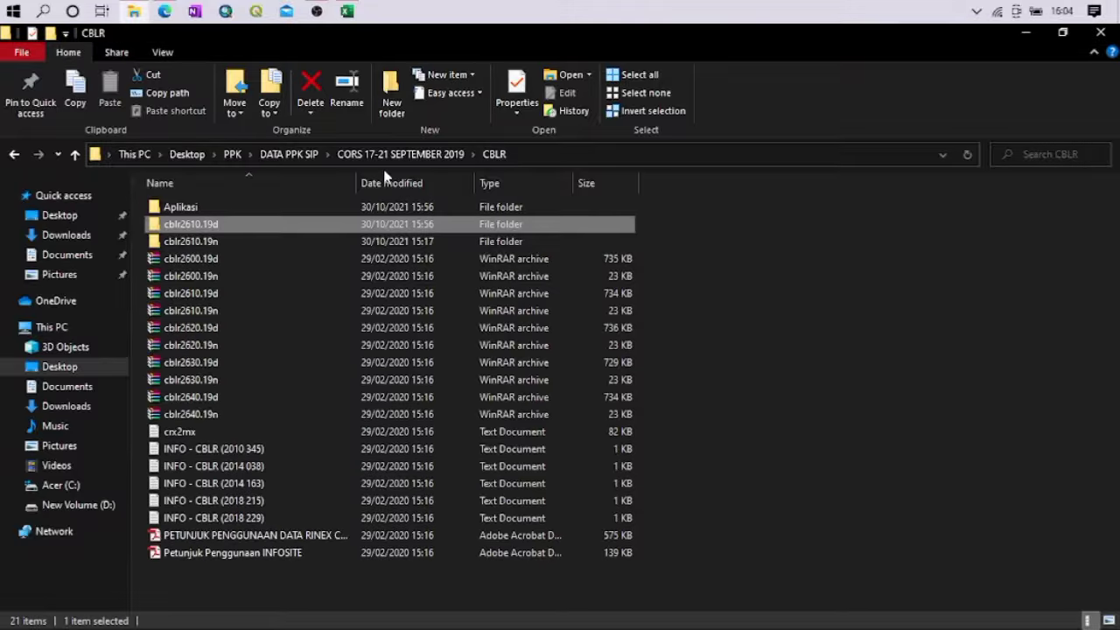
left_click(353, 155)
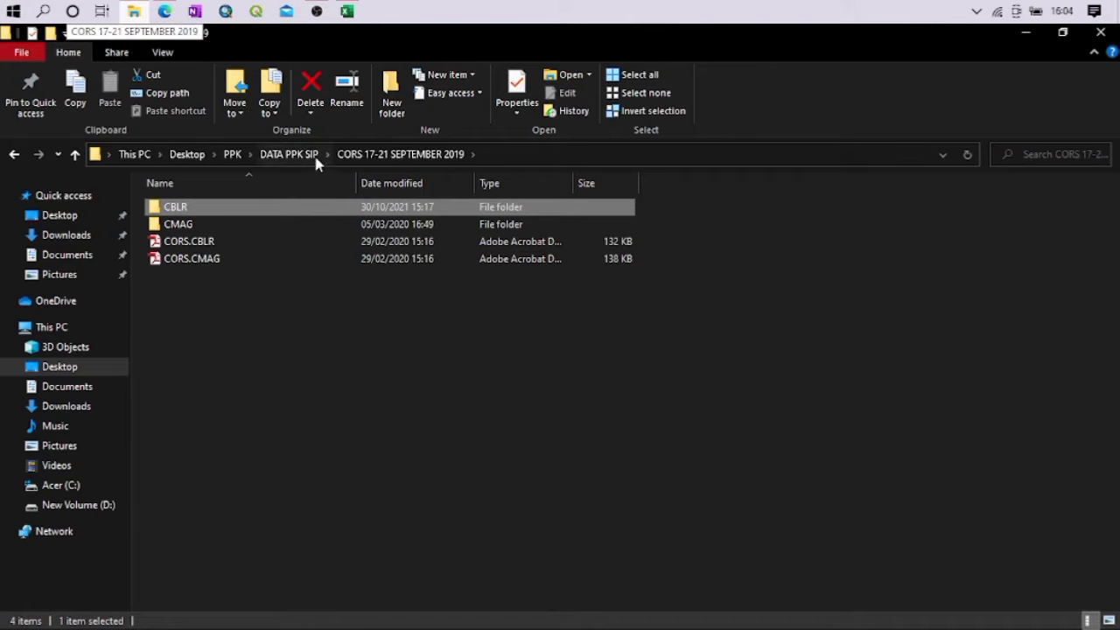
left_click(284, 155)
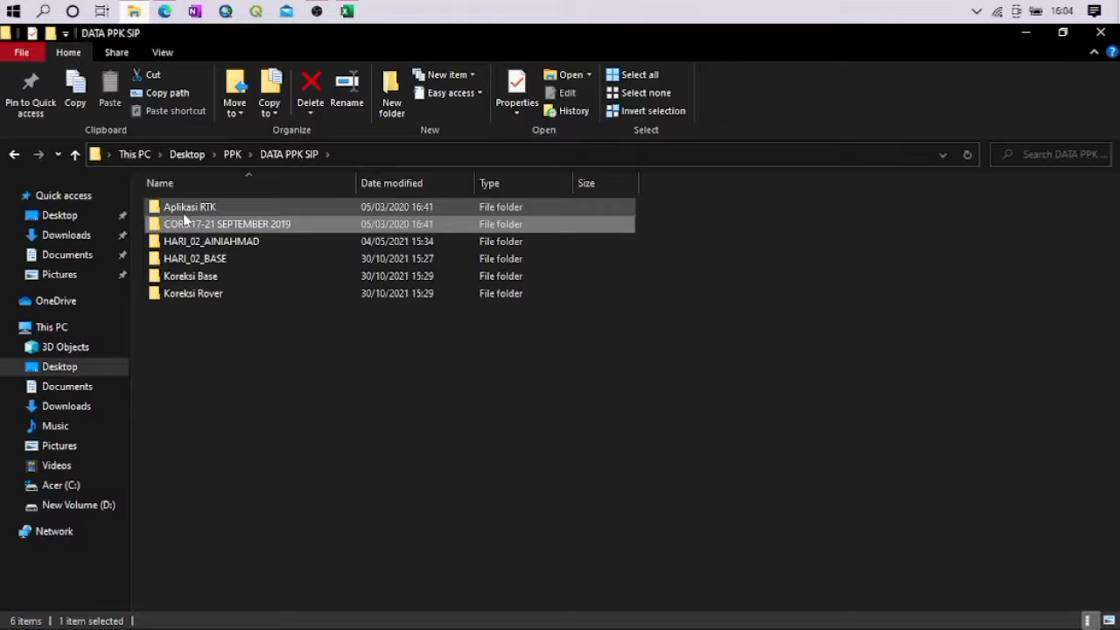
double_click(182, 209)
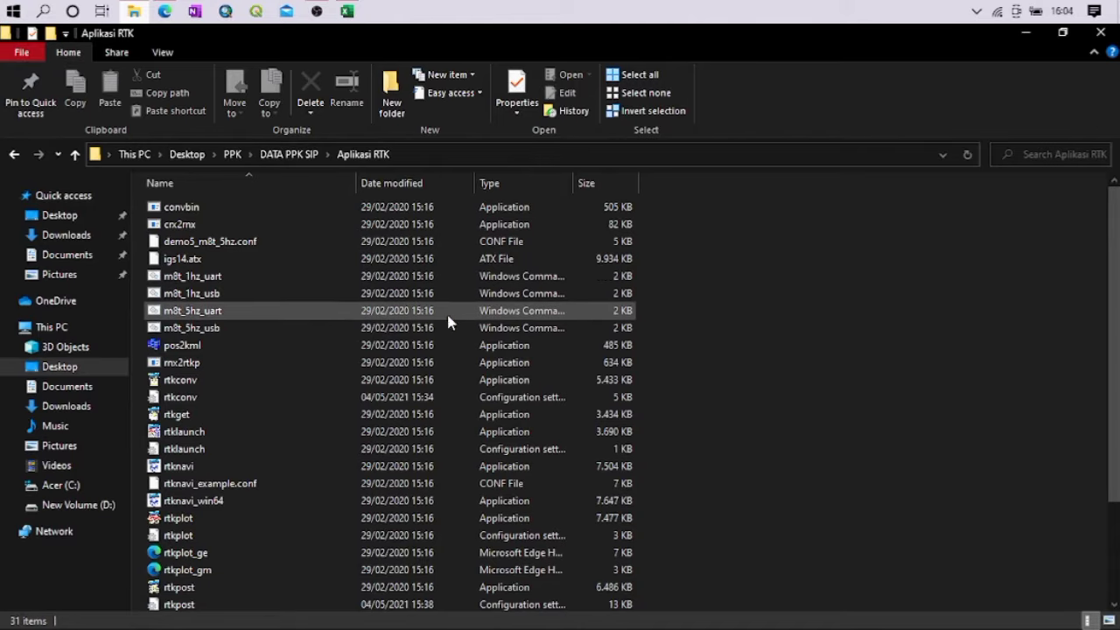
scroll(857, 340, "down", 1)
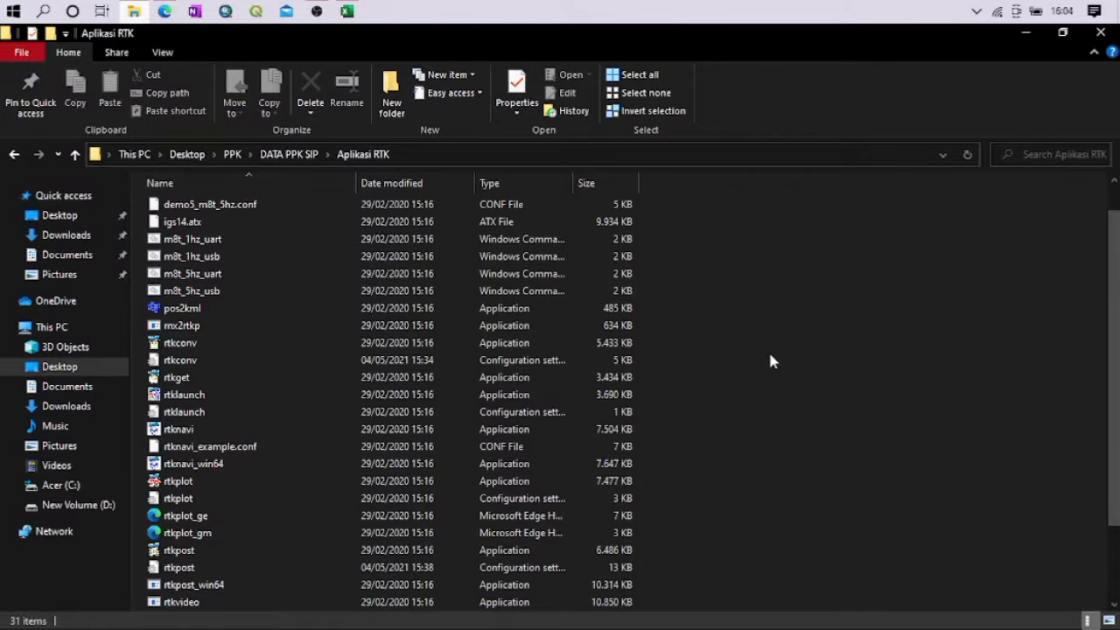
scroll(365, 358, "down", 1)
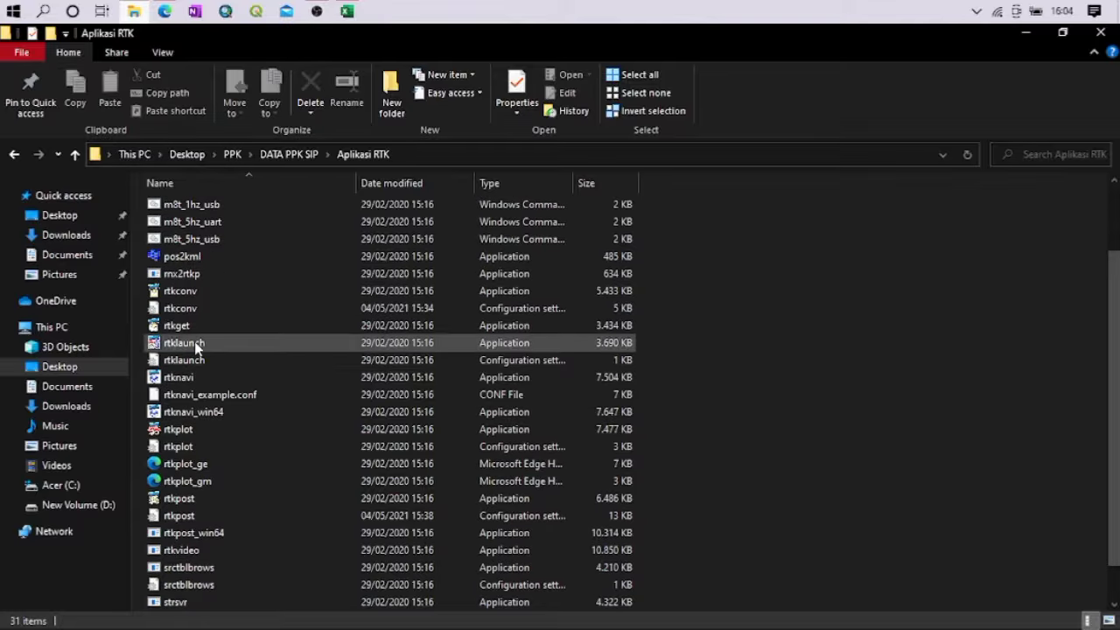
scroll(205, 378, "up", 2)
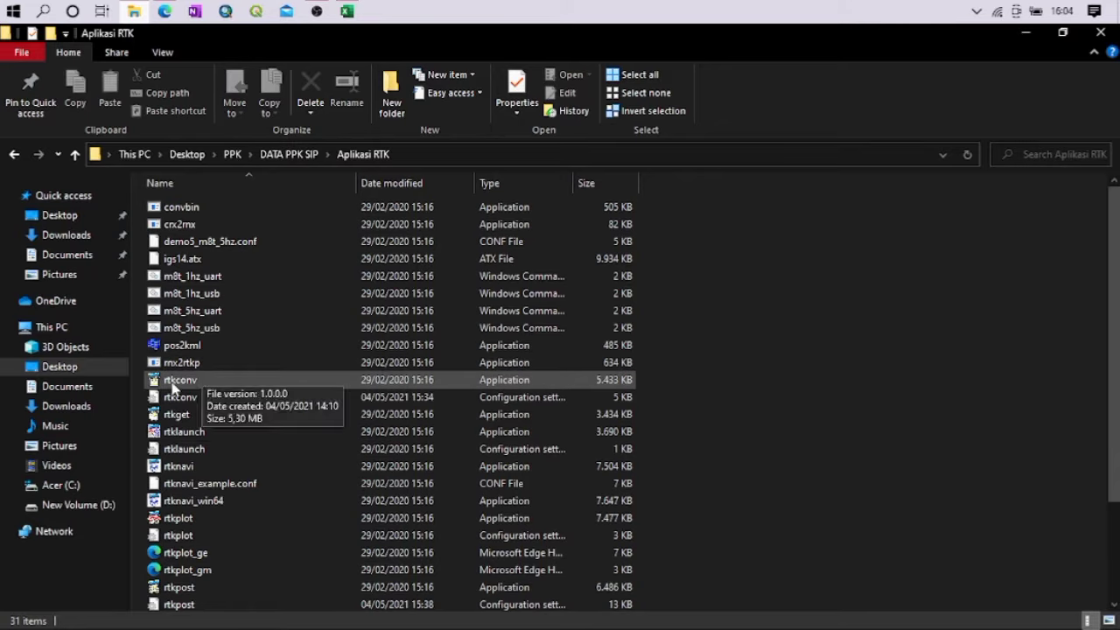
left_click(173, 385)
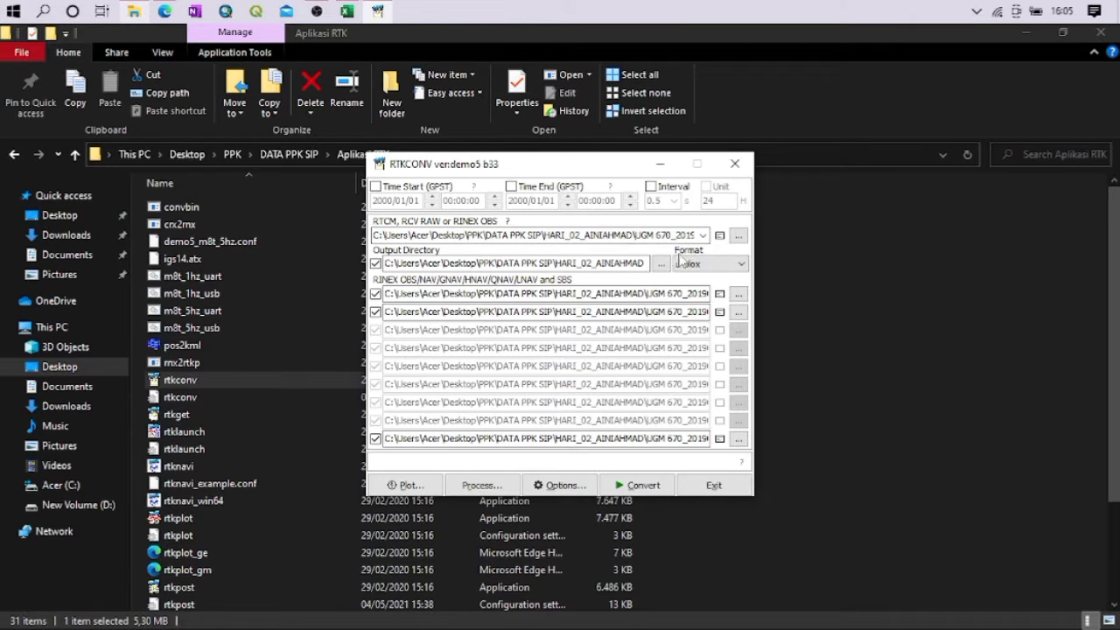
left_click(736, 238)
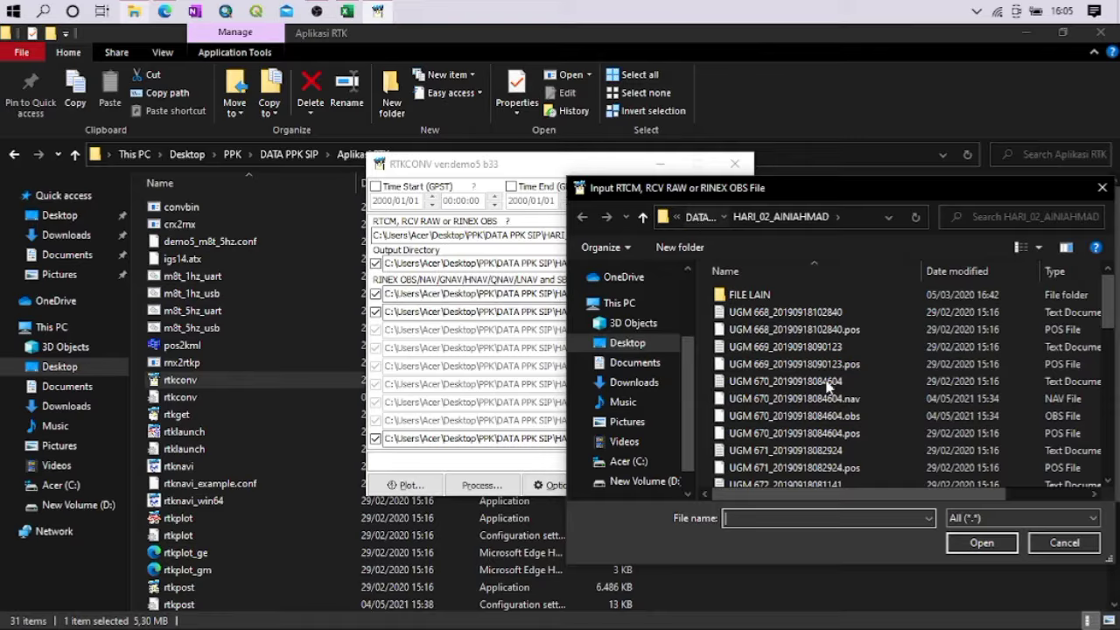
key("alt+Up")
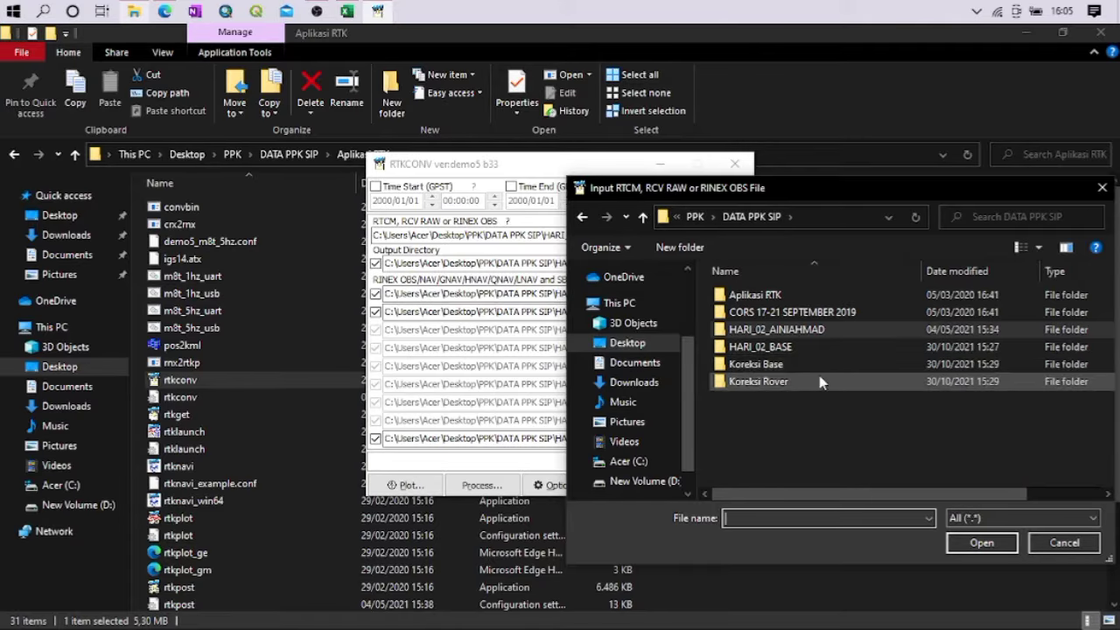
double_click(781, 350)
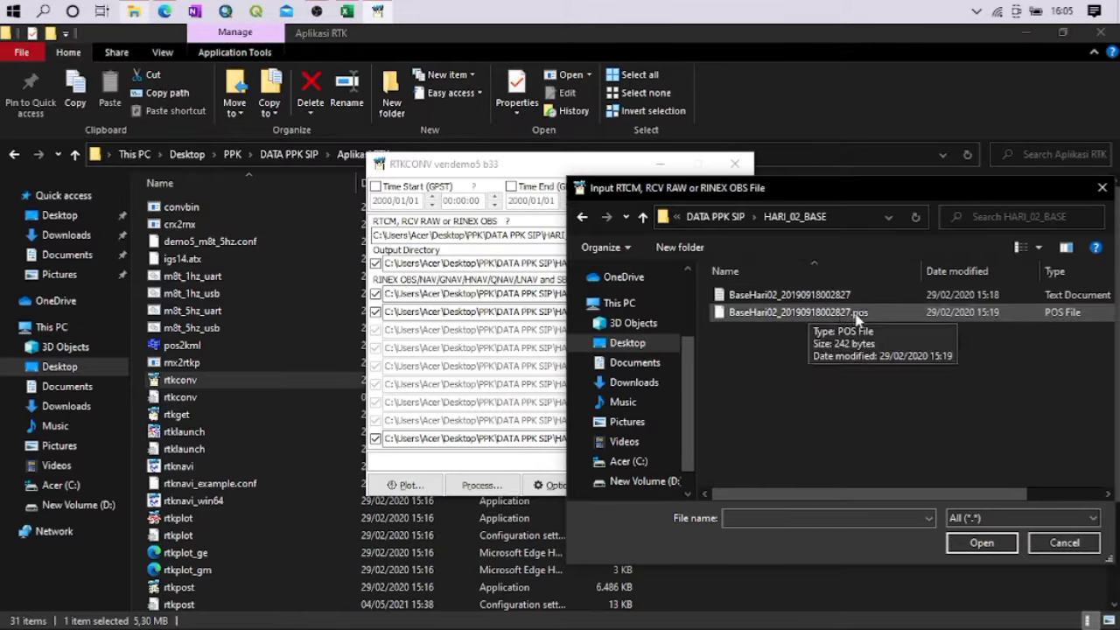
left_click(785, 297)
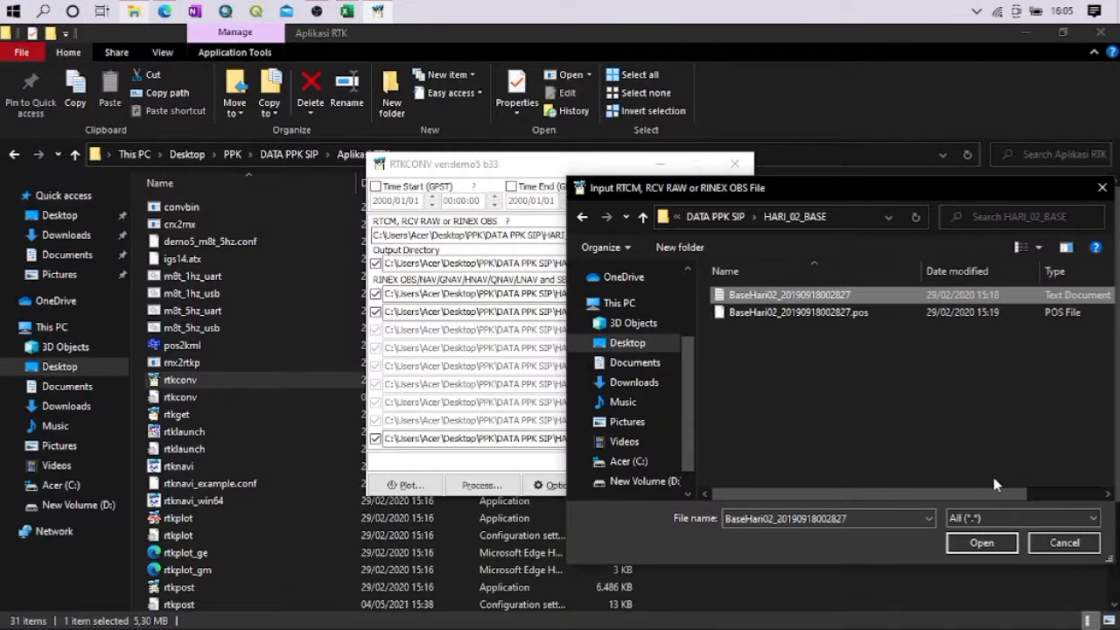
left_click(997, 542)
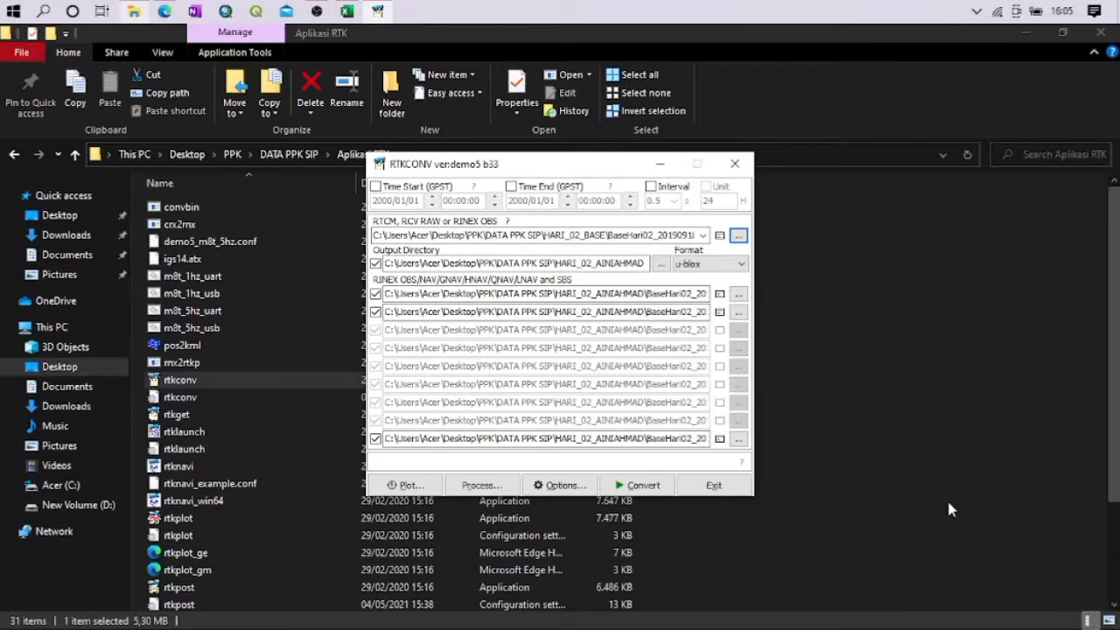
Set the conversion's output directory to the HARI_02_BASE folder inside DATA PPK SIP
left_click(667, 270)
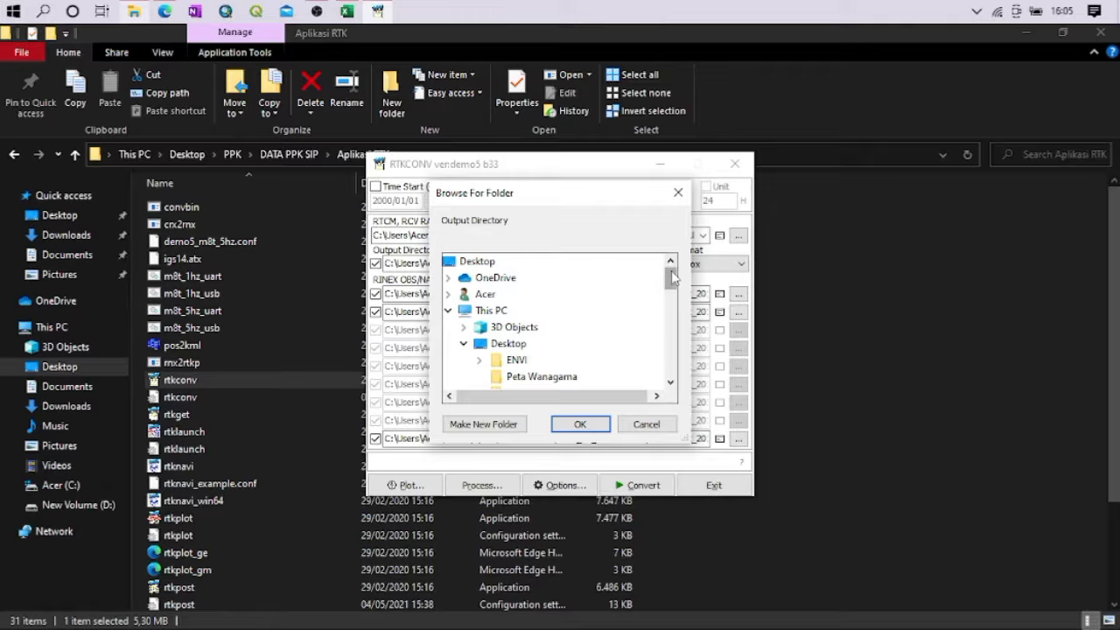
scroll(671, 277, "down", 3)
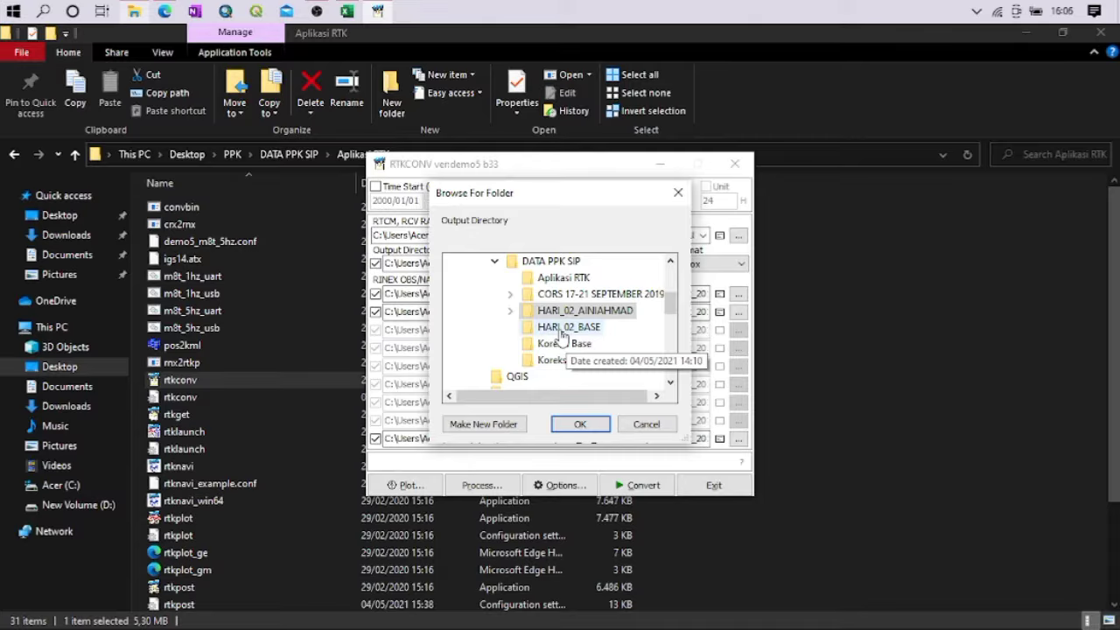
left_click(598, 329)
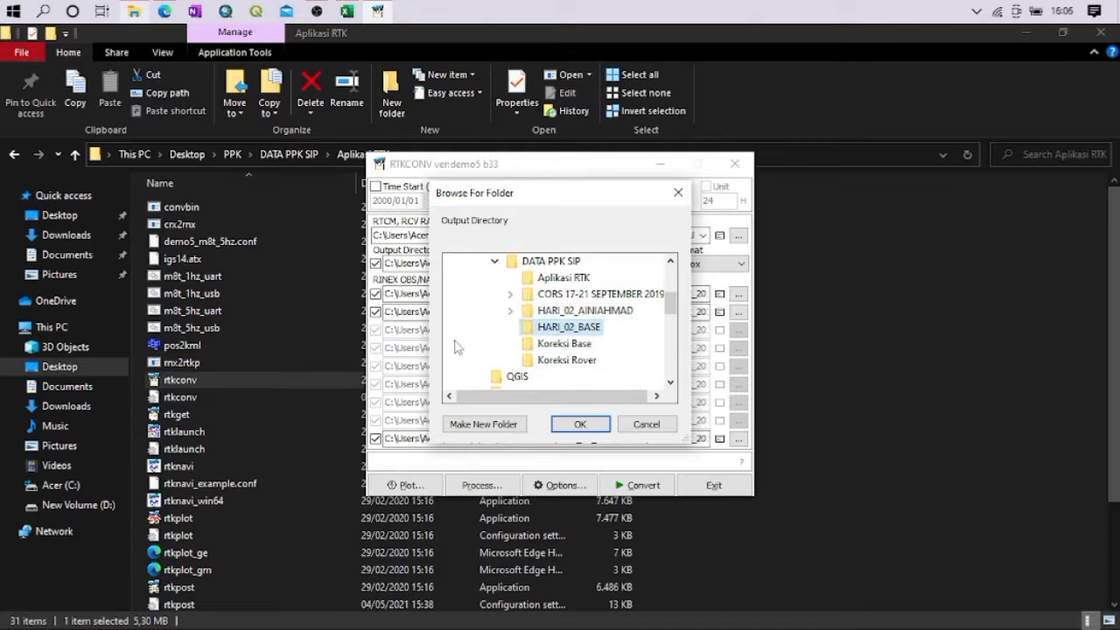
left_click(580, 425)
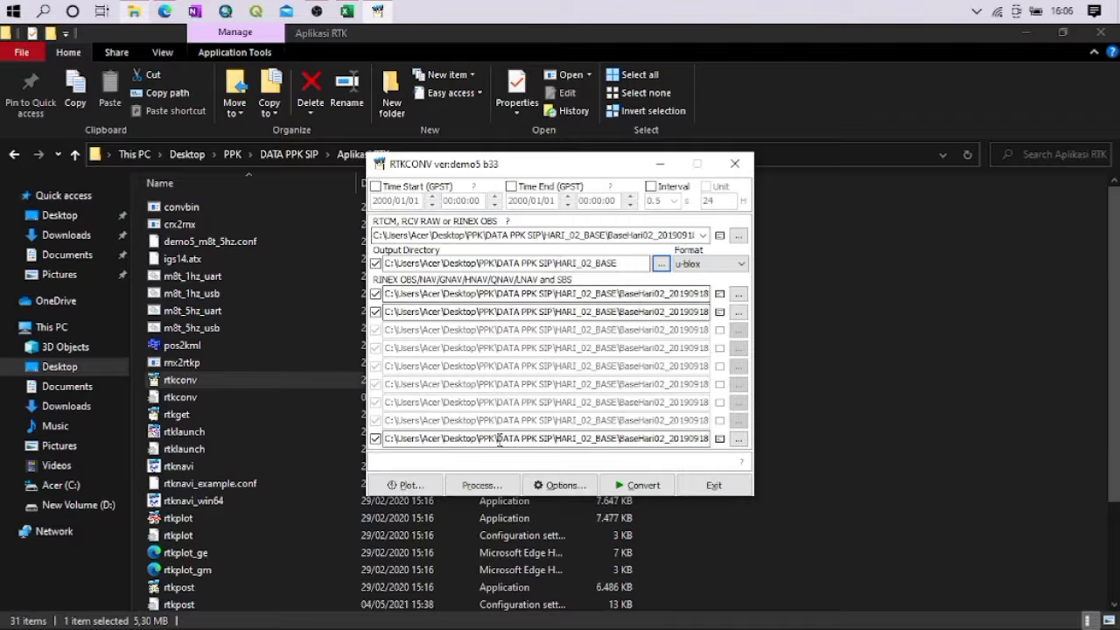
Accept the conversion options with RINEX version 3.03, convert the base's raw data and exit RTKCONV
left_click(551, 483)
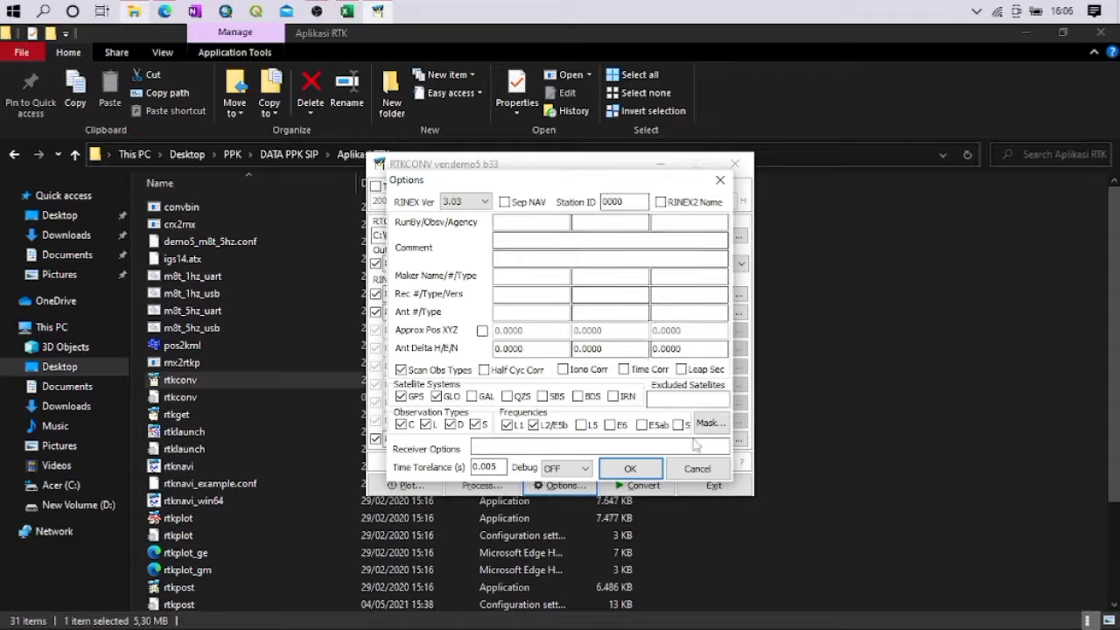
left_click(658, 466)
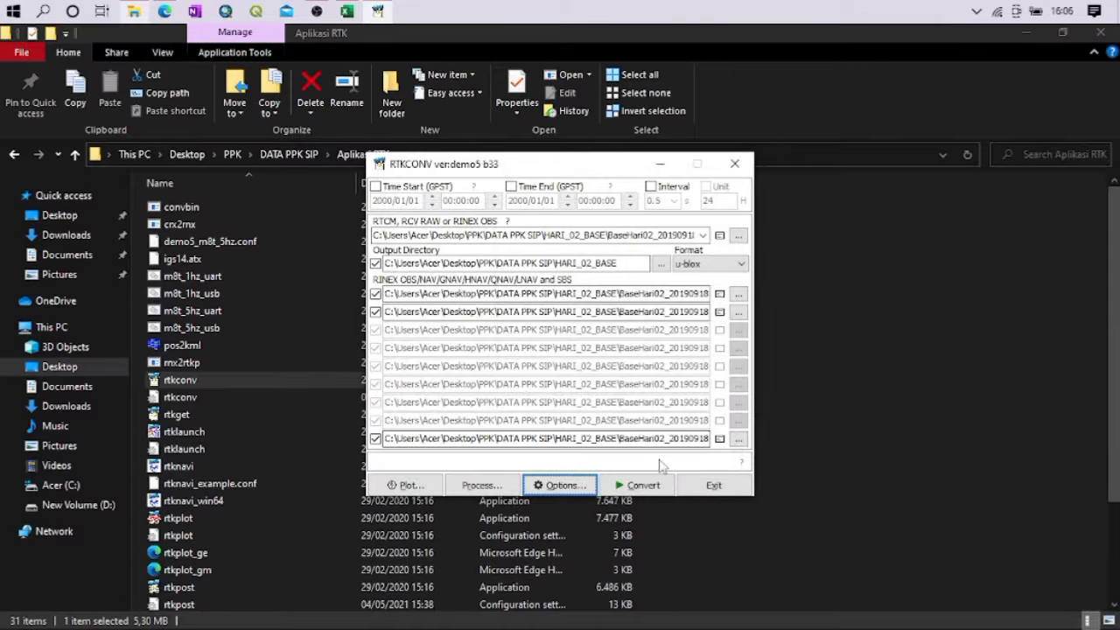
left_click(648, 490)
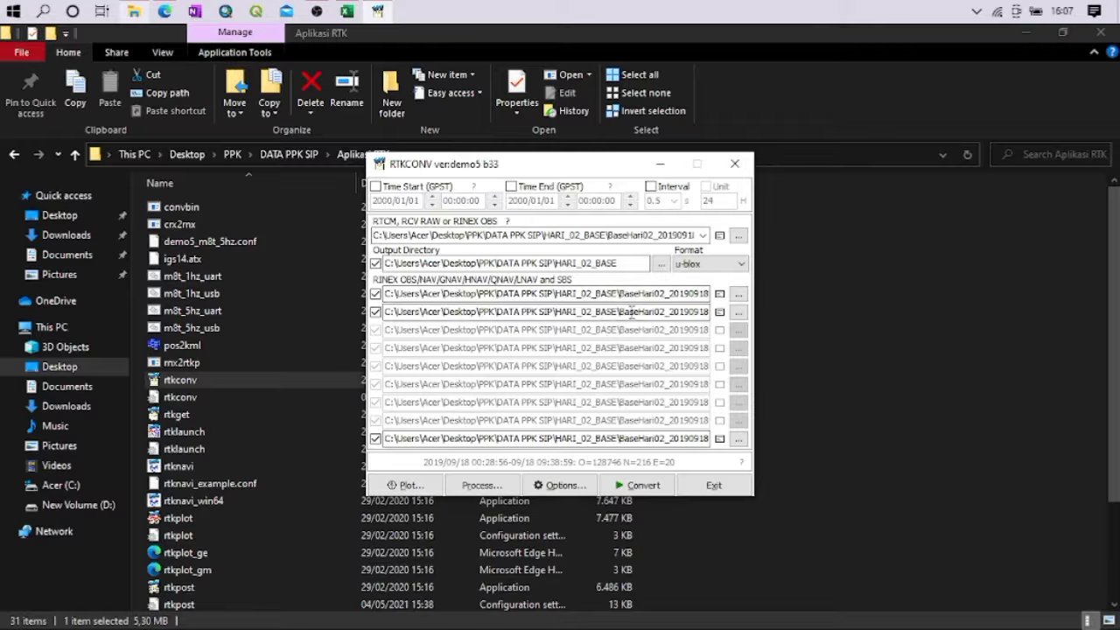
left_click(719, 485)
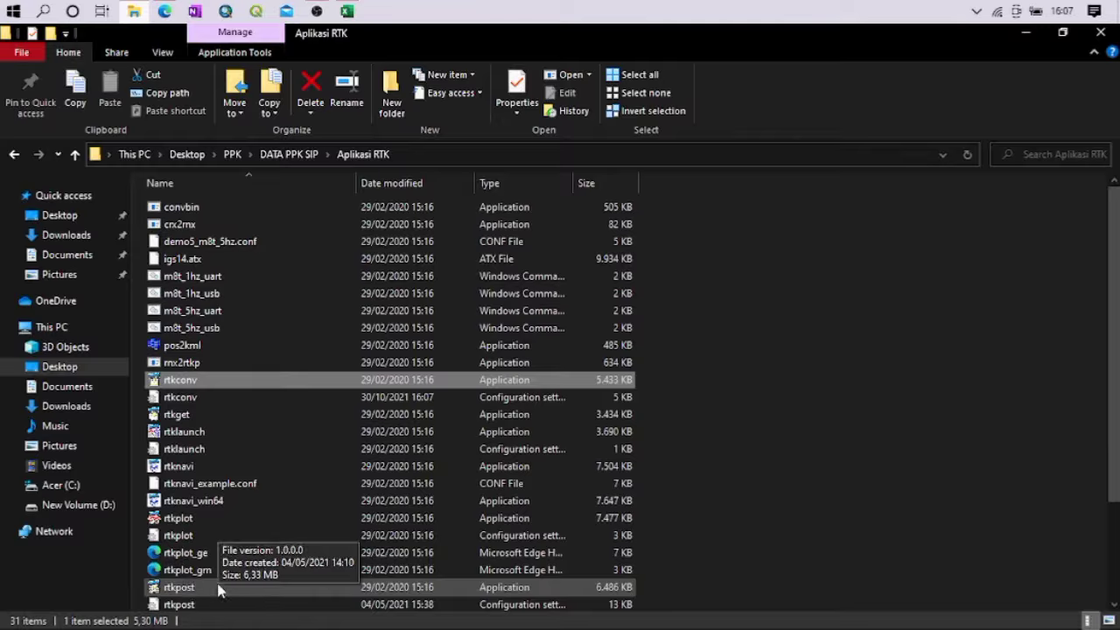
Launch rtkpost and load BaseHari02_20190918002827.obs from HARI_02_BASE as the rover observation file
double_click(175, 588)
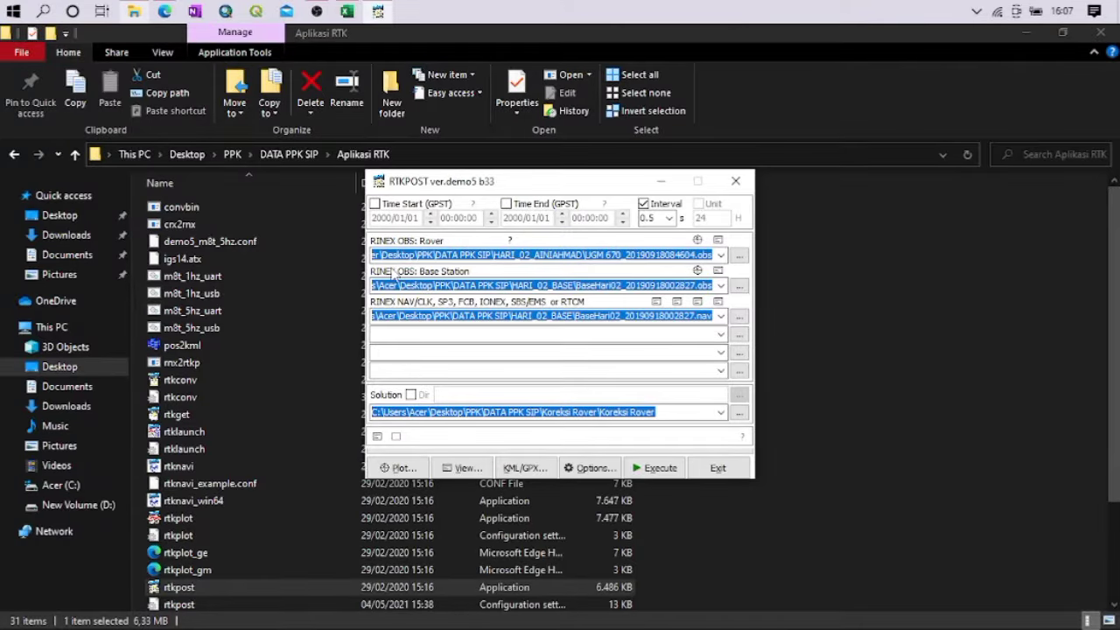
left_click(466, 285)
left_click(737, 255)
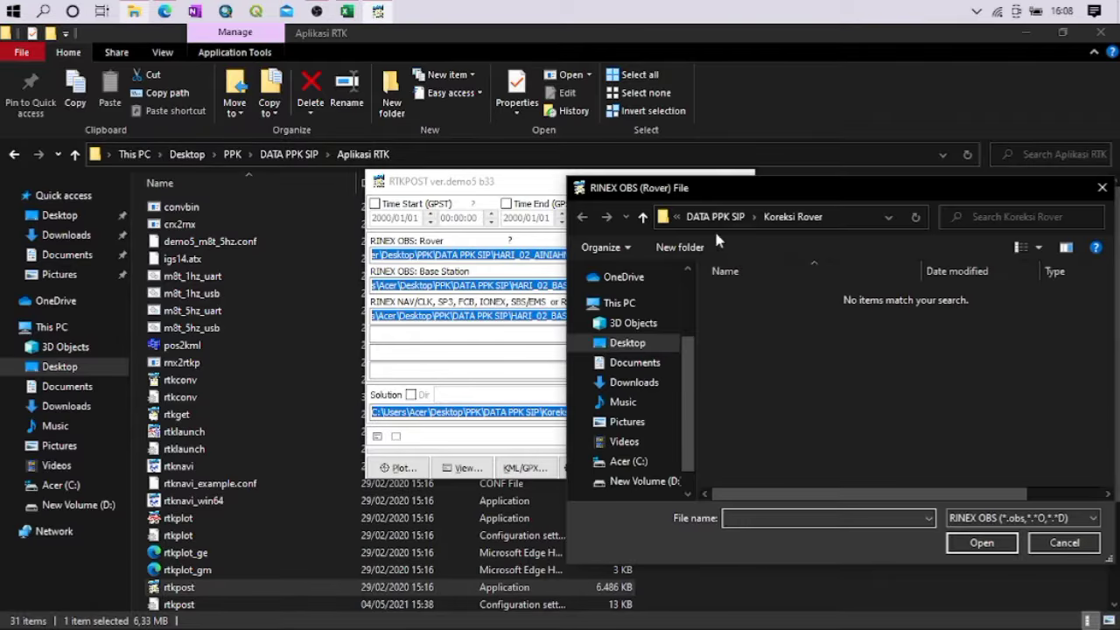
left_click(710, 221)
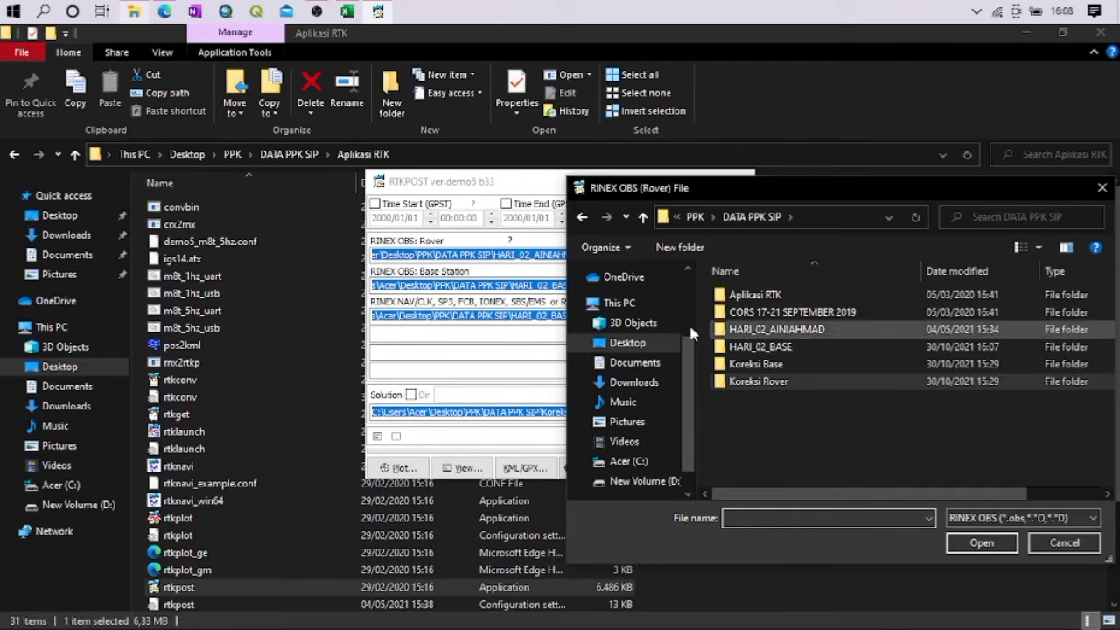
double_click(760, 348)
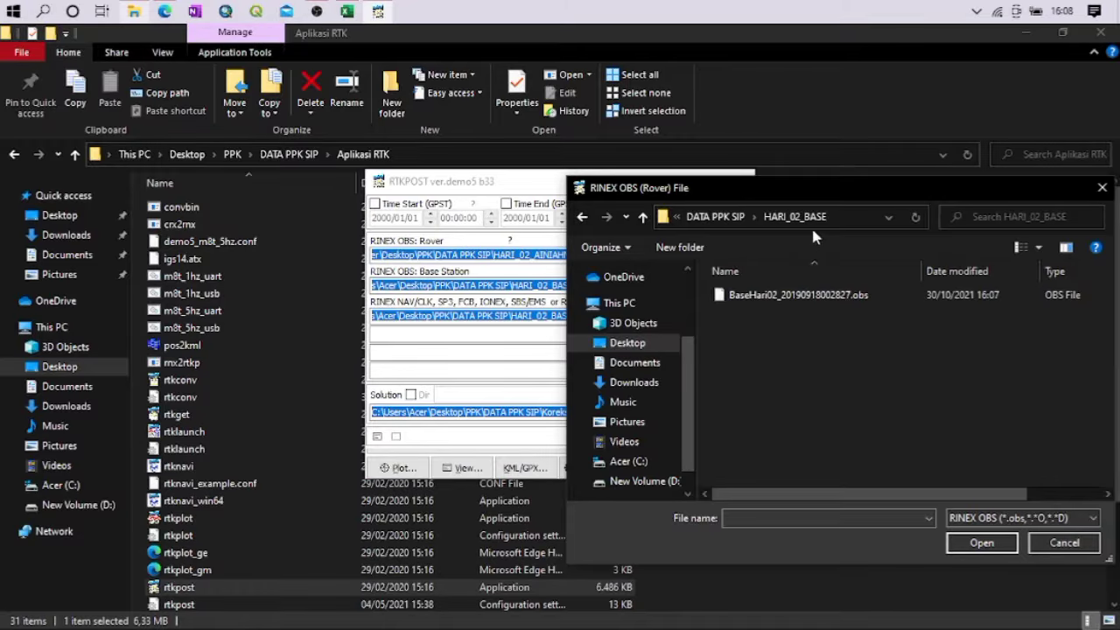
double_click(774, 294)
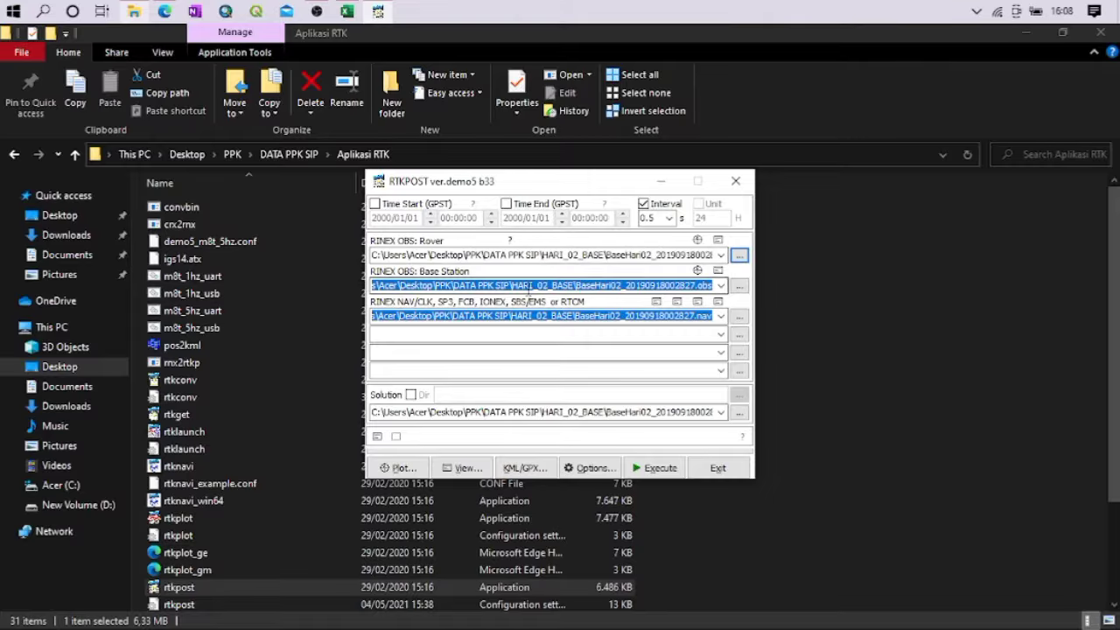
Load cblr2610.19o from the CBLR folder's cblr2610.19d subfolder as the base station observation file
left_click(739, 285)
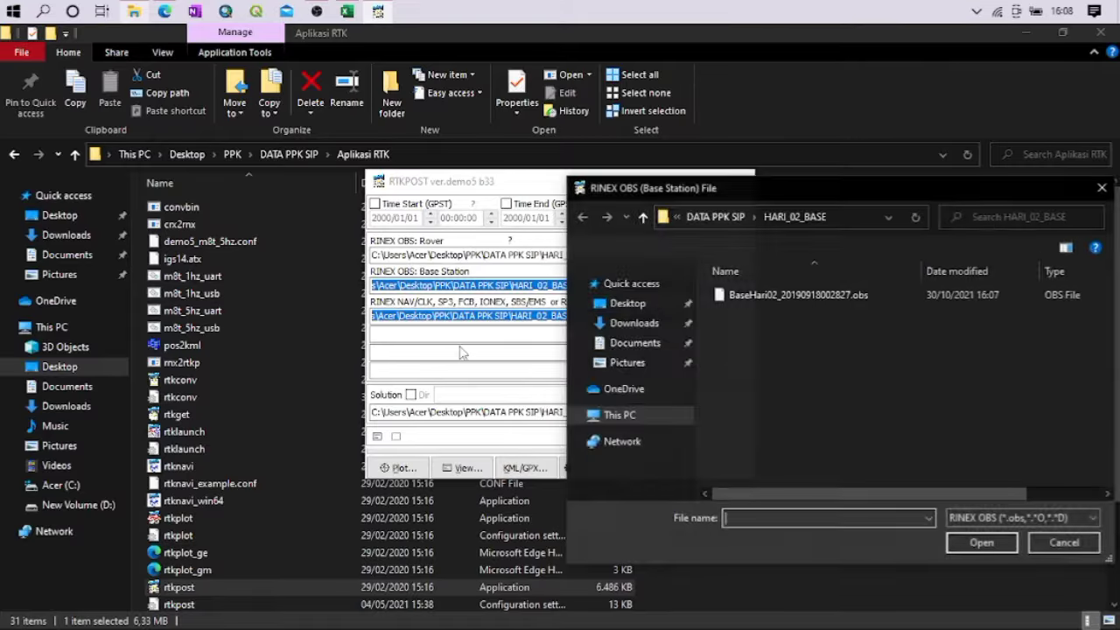
left_click(715, 217)
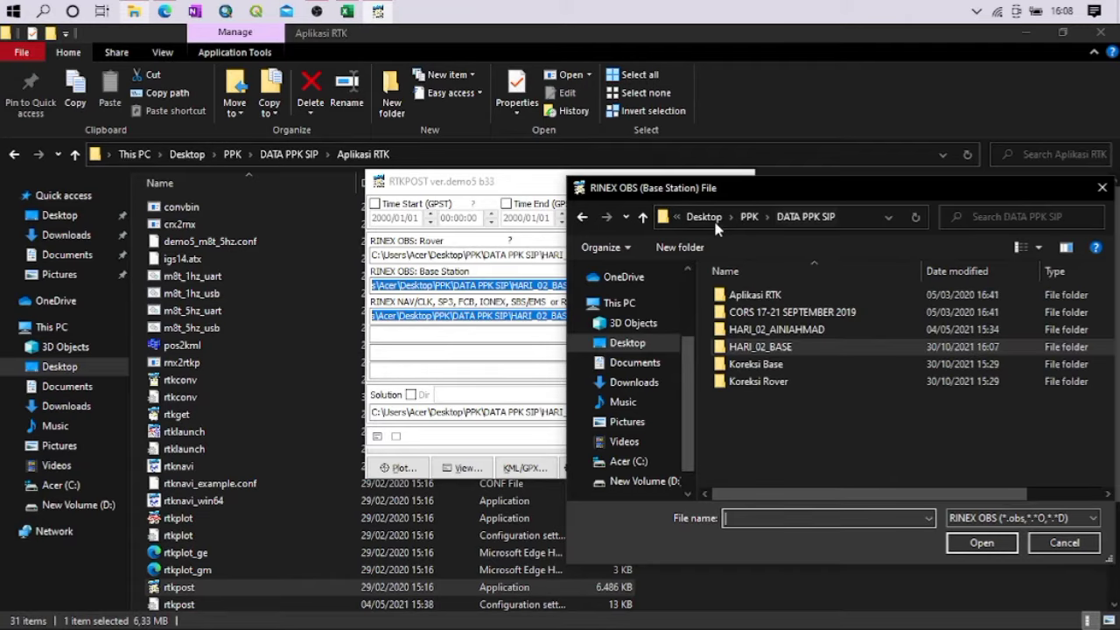
double_click(759, 312)
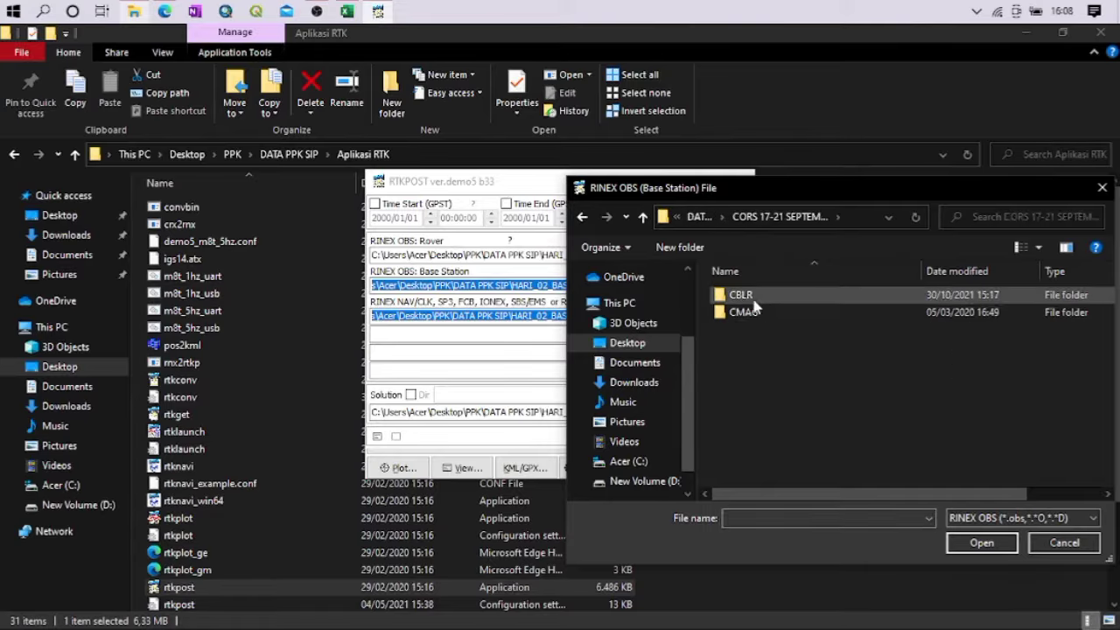
double_click(742, 296)
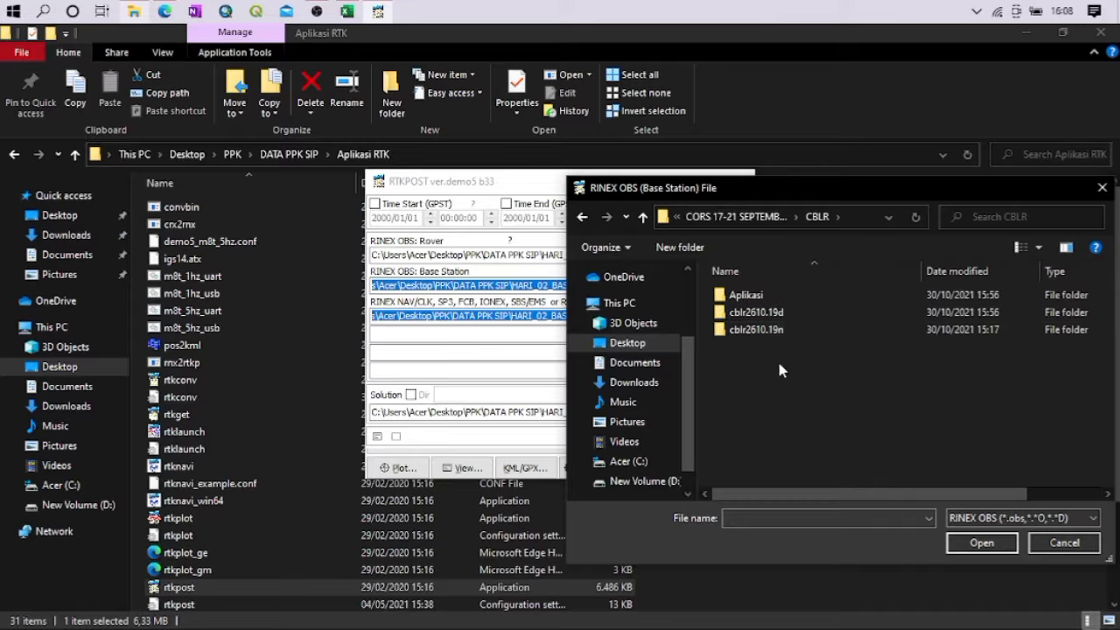
double_click(750, 312)
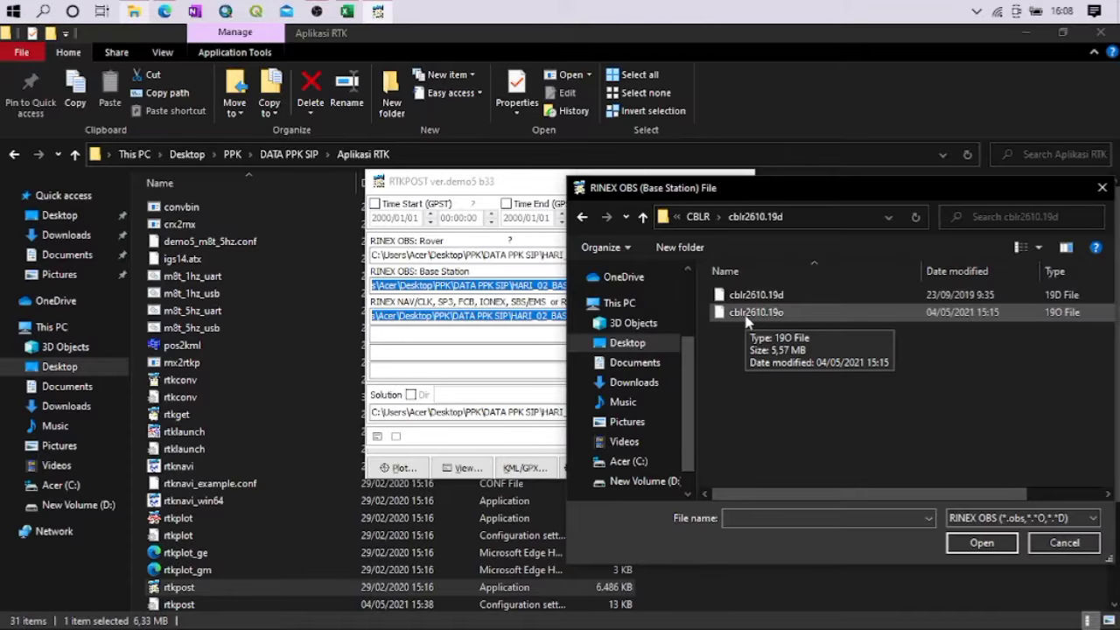
double_click(746, 315)
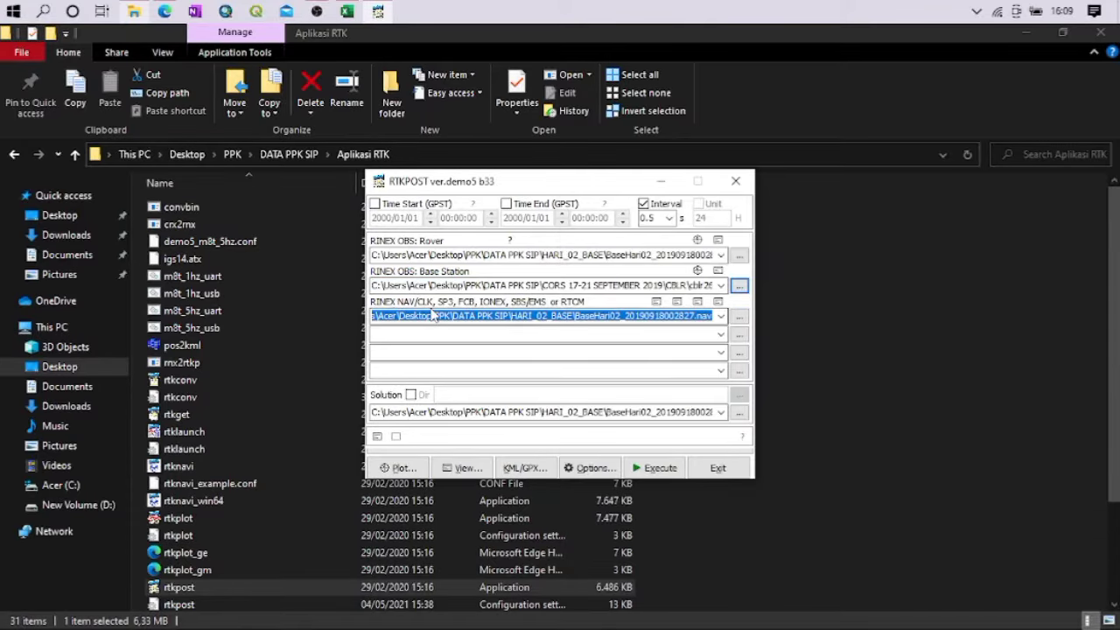
Load cblr2610.19n from the CBLR folder's cblr2610.19n subfolder as the RINEX navigation file
left_click(739, 318)
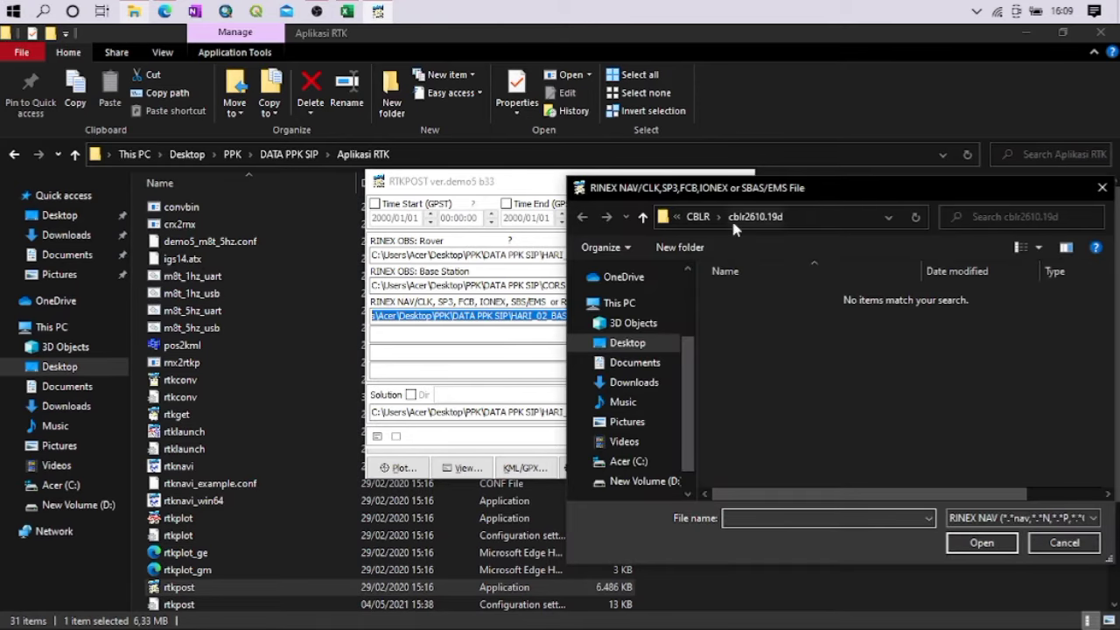
left_click(697, 219)
double_click(759, 330)
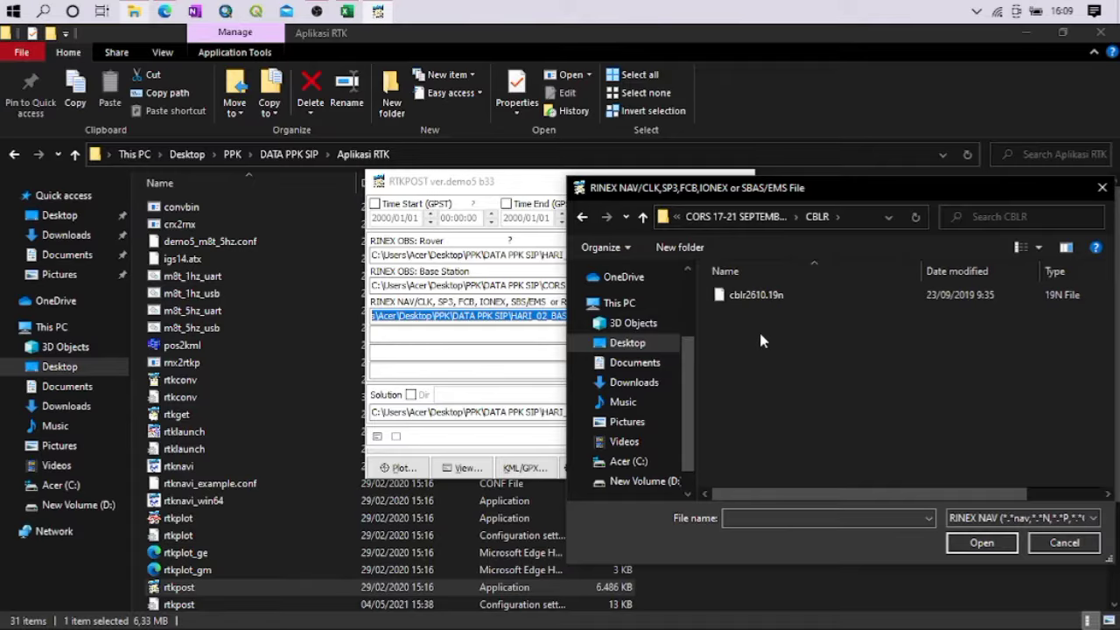
double_click(754, 295)
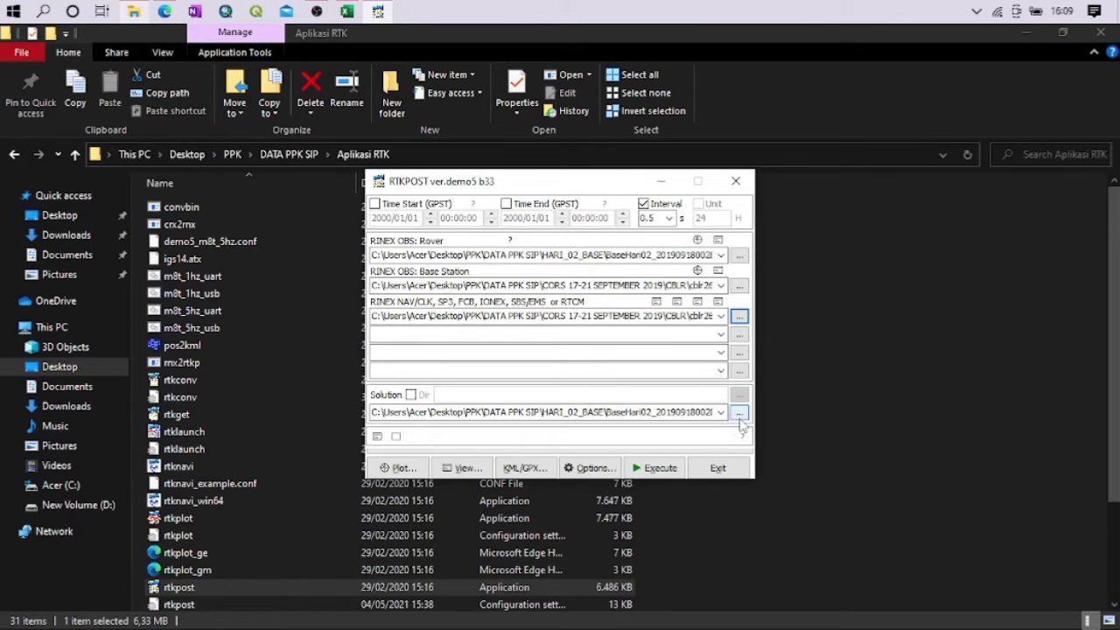
Set the solution output file to Koreksi Base inside the Koreksi Base folder of DATA PPK SIP
left_click(739, 412)
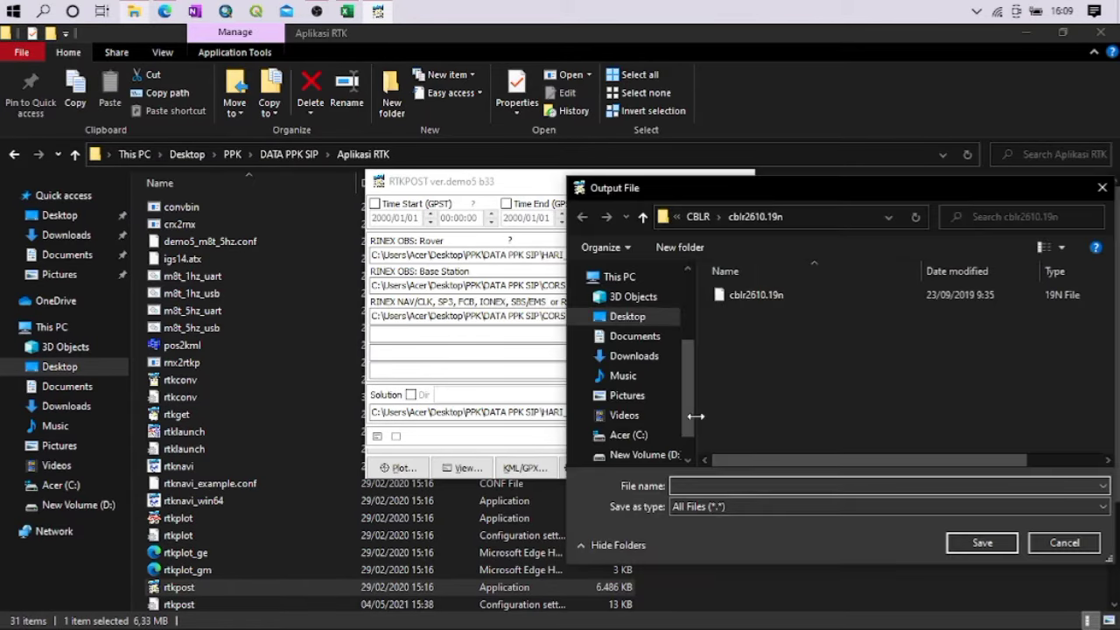
left_click(692, 216)
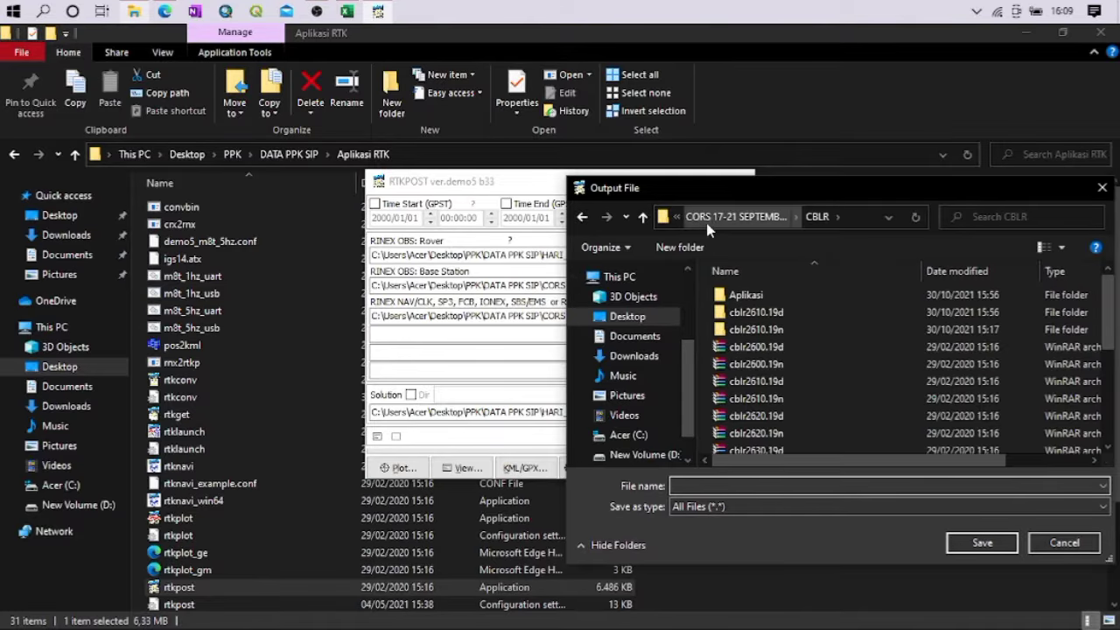
left_click(712, 215)
left_click(699, 217)
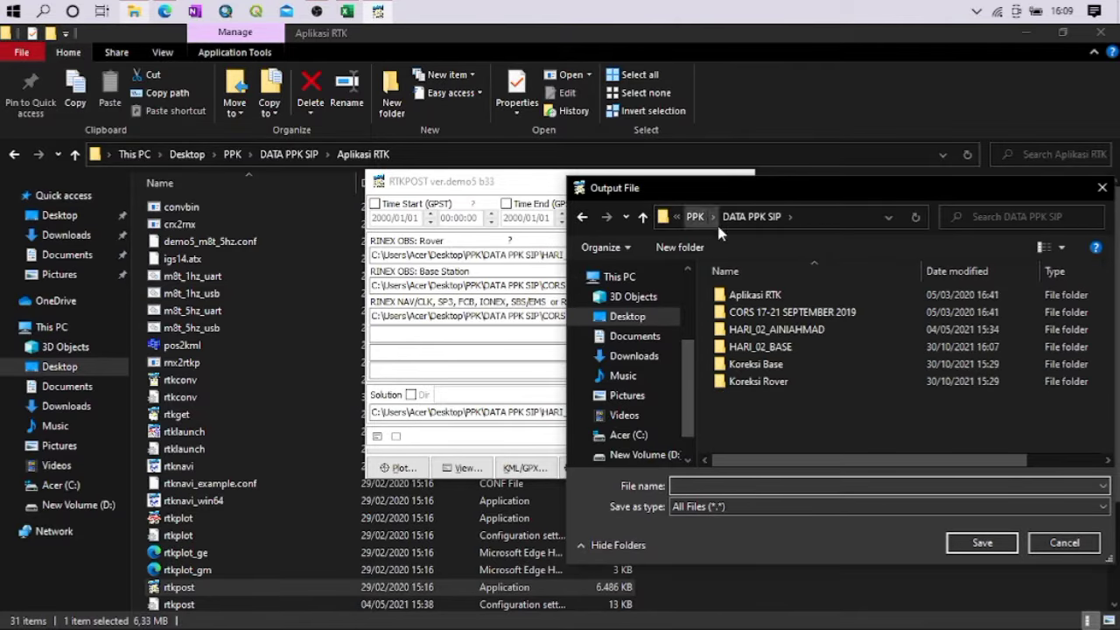
left_click(764, 367)
double_click(763, 367)
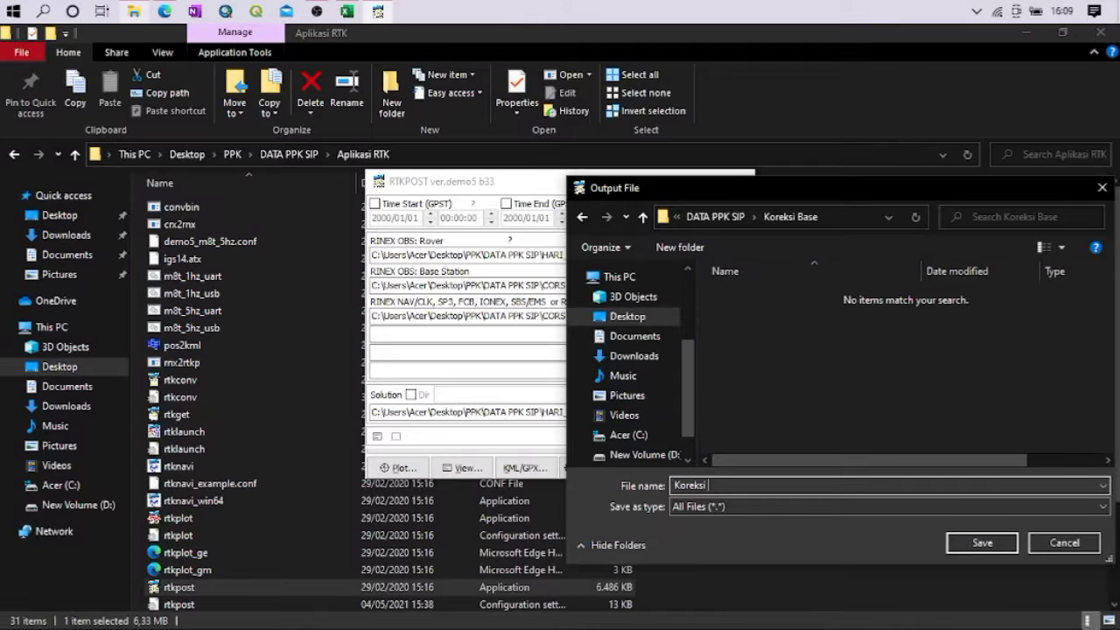
left_click(981, 543)
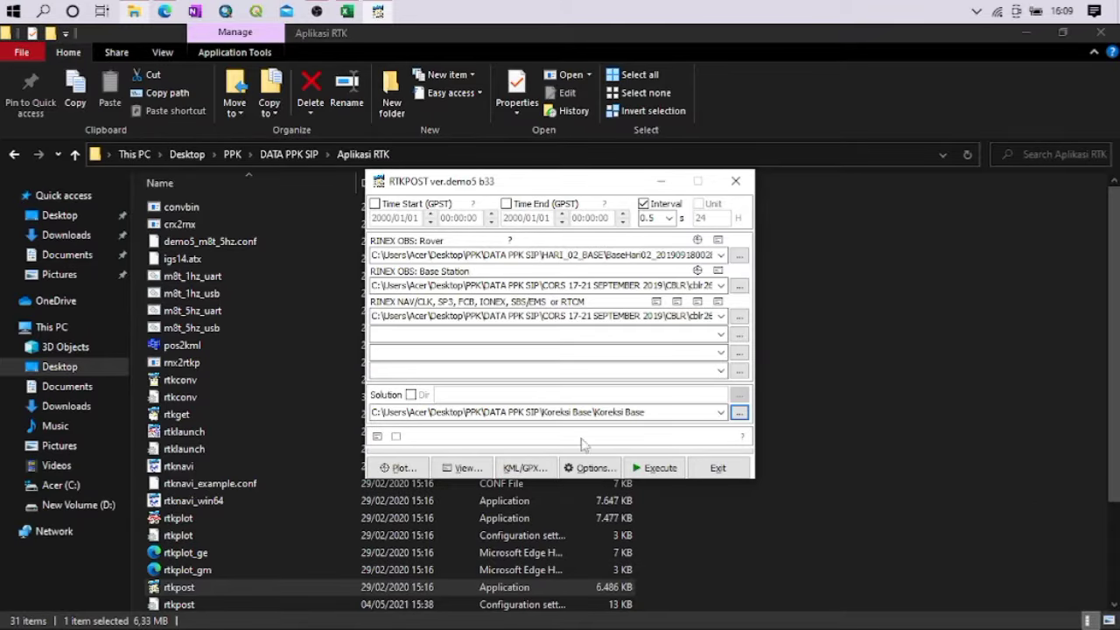
Open the post-processing options and keep Kinematic as the positioning mode after checking the available modes
left_click(588, 470)
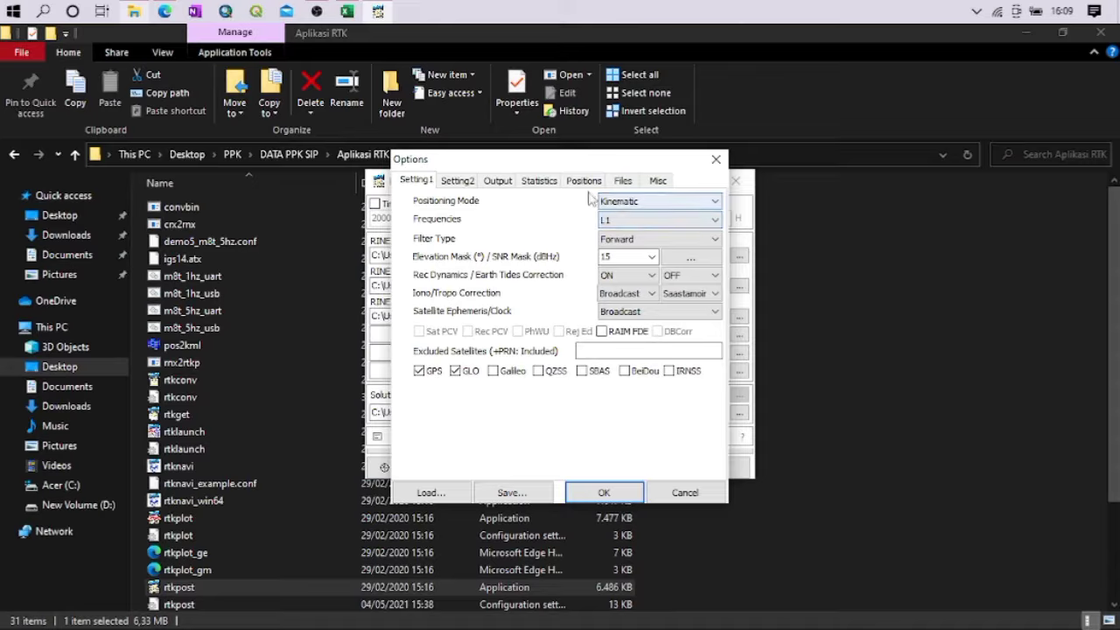
left_click(660, 202)
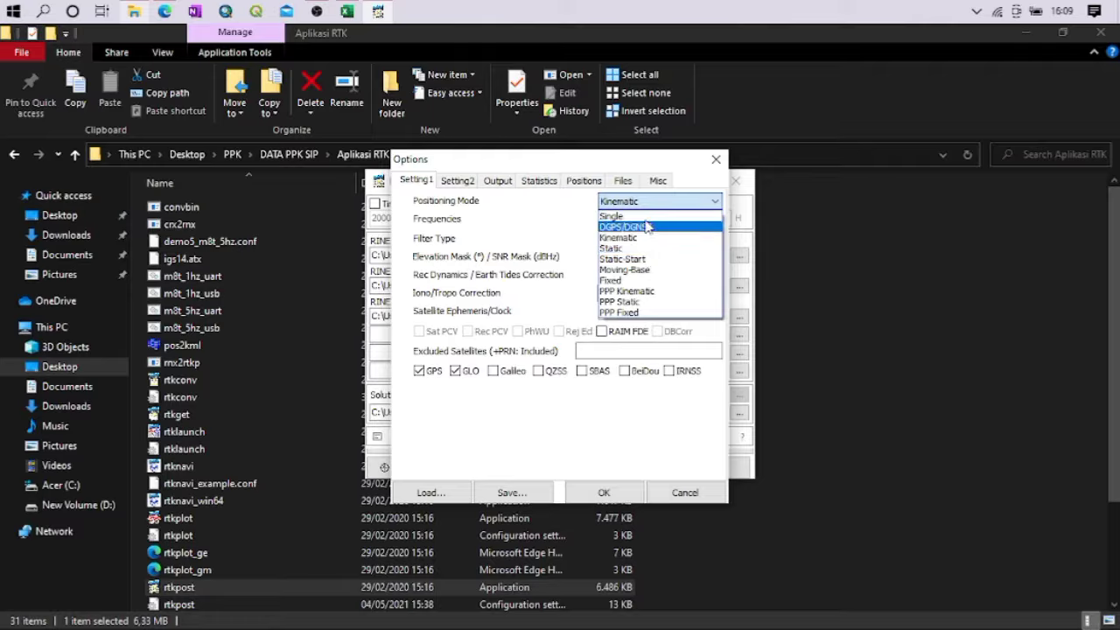
left_click(656, 201)
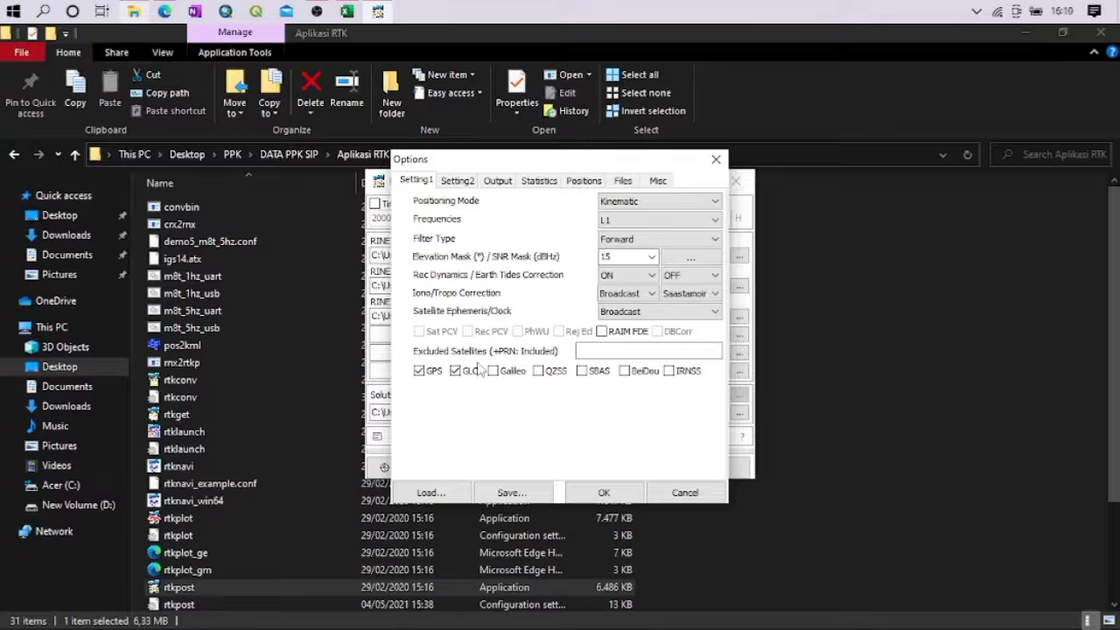
Show the base station position options, and open INFO - CBLR (2018 229) from the CBLR folder in CORS 17-21 SEPTEMBER 2019
left_click(583, 180)
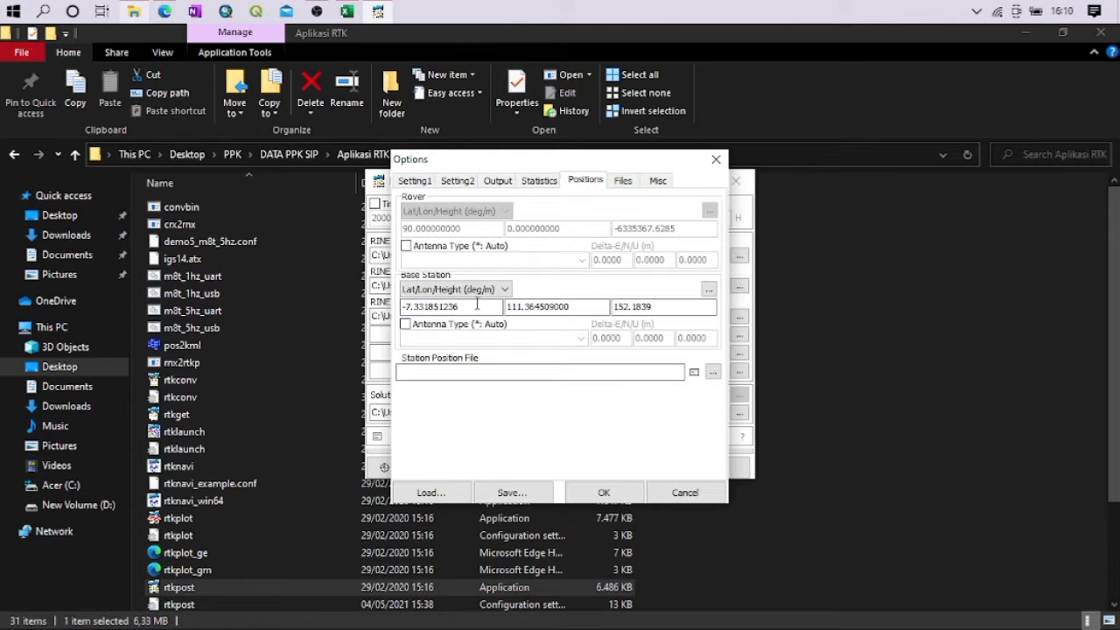
left_click(476, 305)
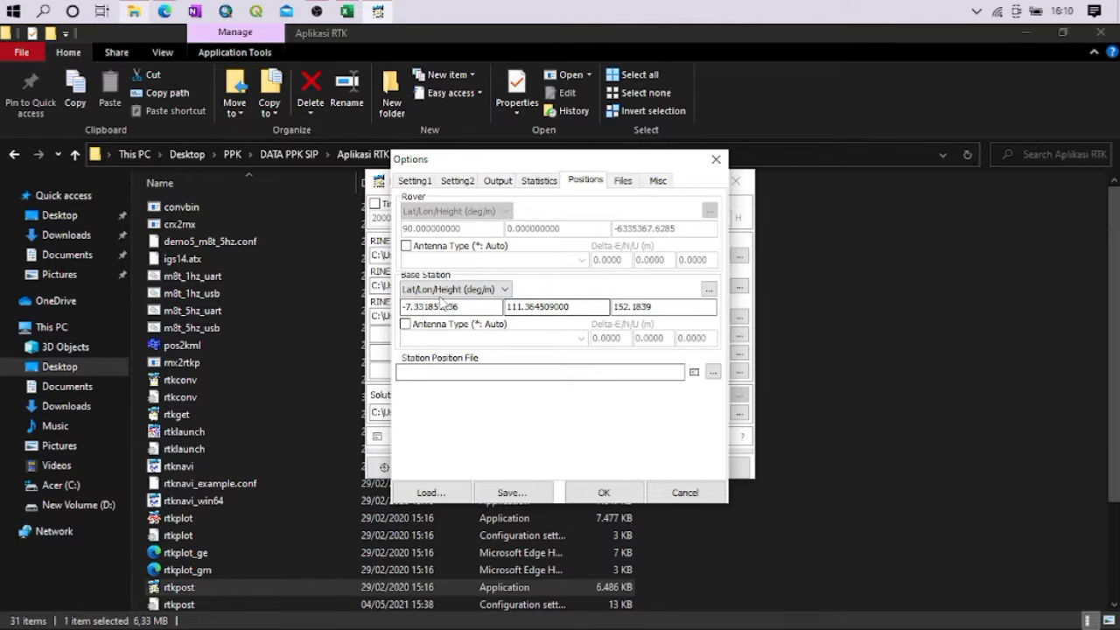
left_click(978, 278)
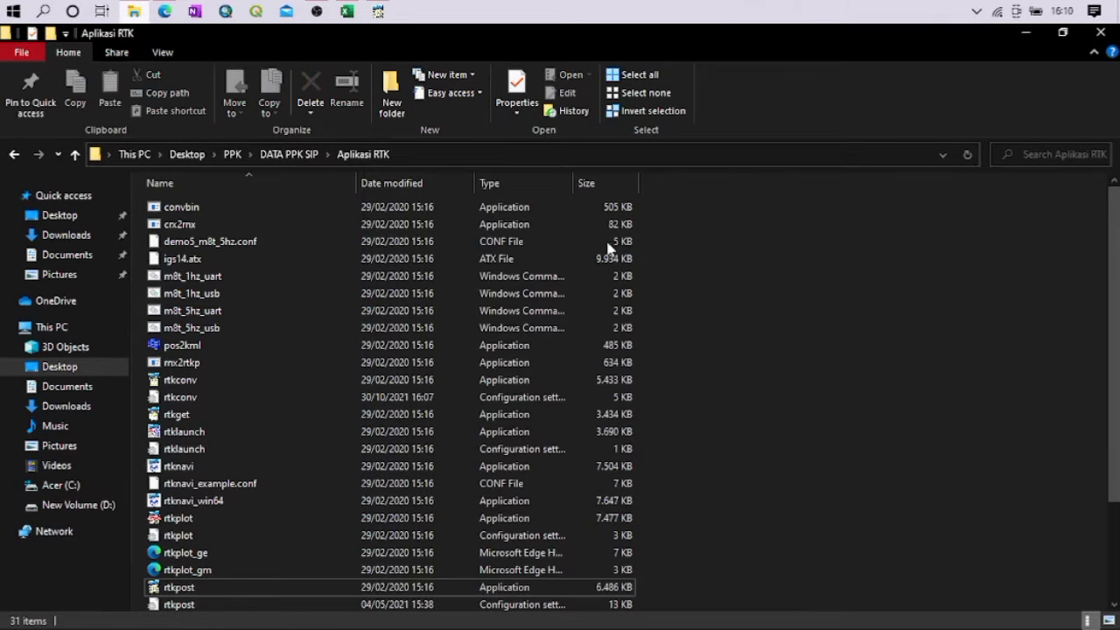
left_click(293, 155)
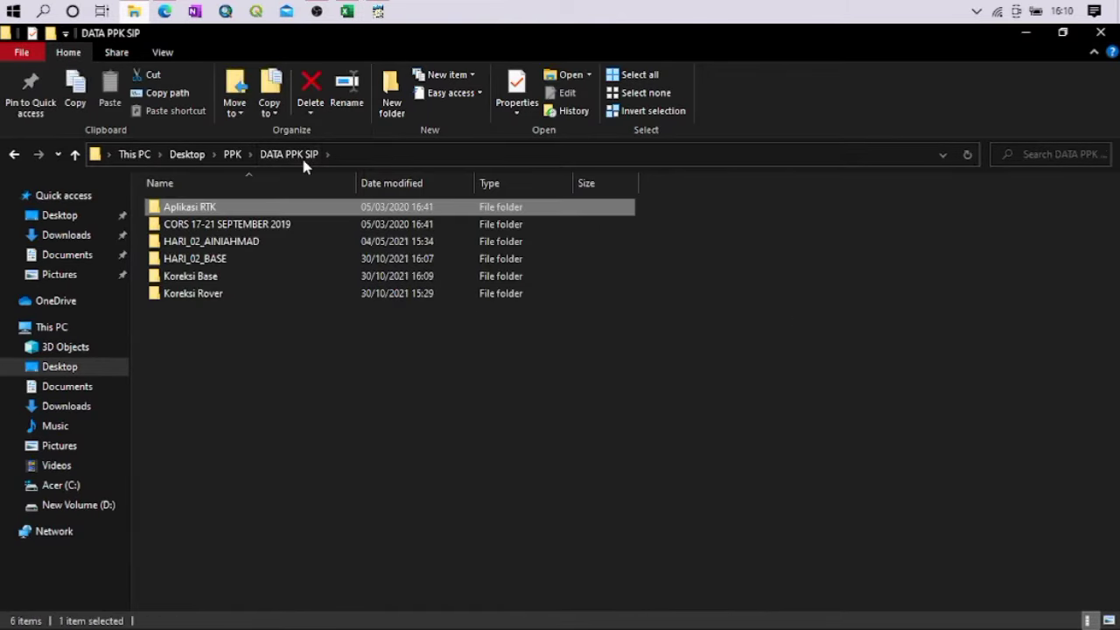
double_click(204, 224)
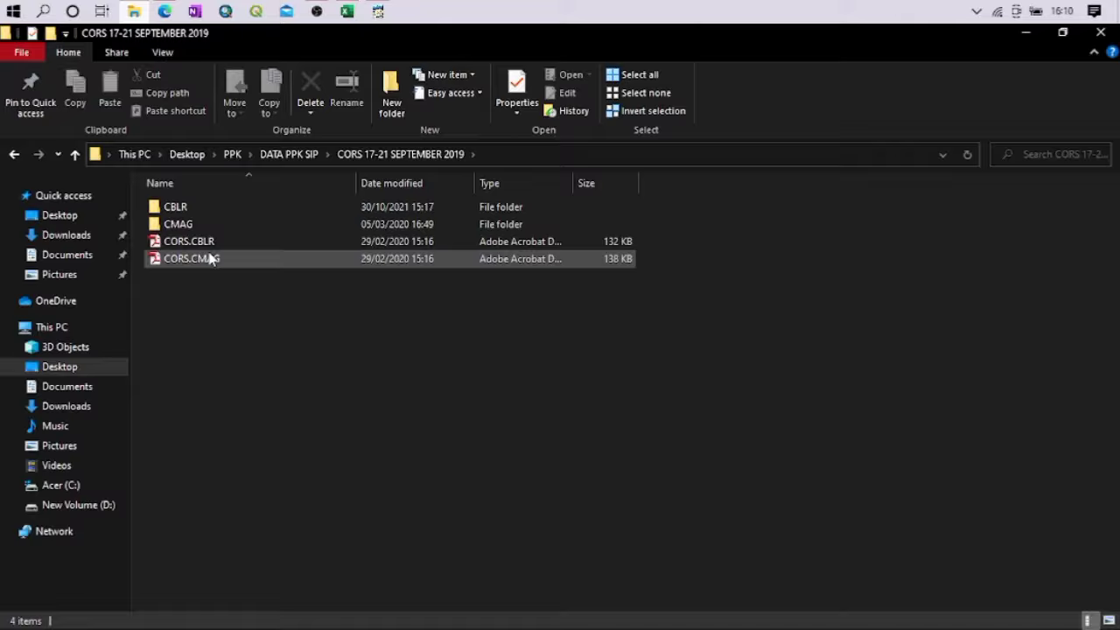
double_click(177, 207)
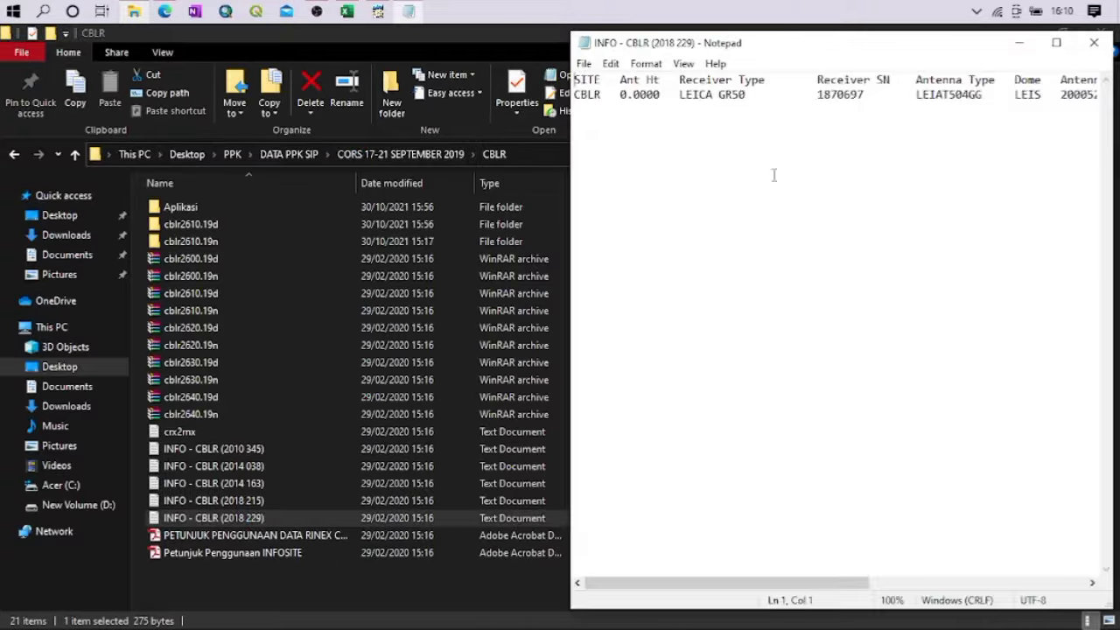
Examine the CBLR station's longitude, latitude and ellipsoid height in the INFO text file
left_click(846, 109)
key("Right")
key("Right")
key("Right")
key("Right")
key("Right")
key("Right")
key("Right")
key("Right")
key("Right")
key("Right")
key("Right")
key("Right")
key("Right")
key("Right")
key("Right")
key("Right")
key("Right")
key("Right")
key("Right")
key("Right")
key("Right")
key("Right")
key("Right")
key("Right")
key("Right")
key("Right")
key("Right")
key("Right")
key("Right")
key("Right")
key("Right")
key("Right")
key("Right")
key("Right")
key("Right")
key("Right")
key("Right")
key("Right")
key("Right")
key("Right")
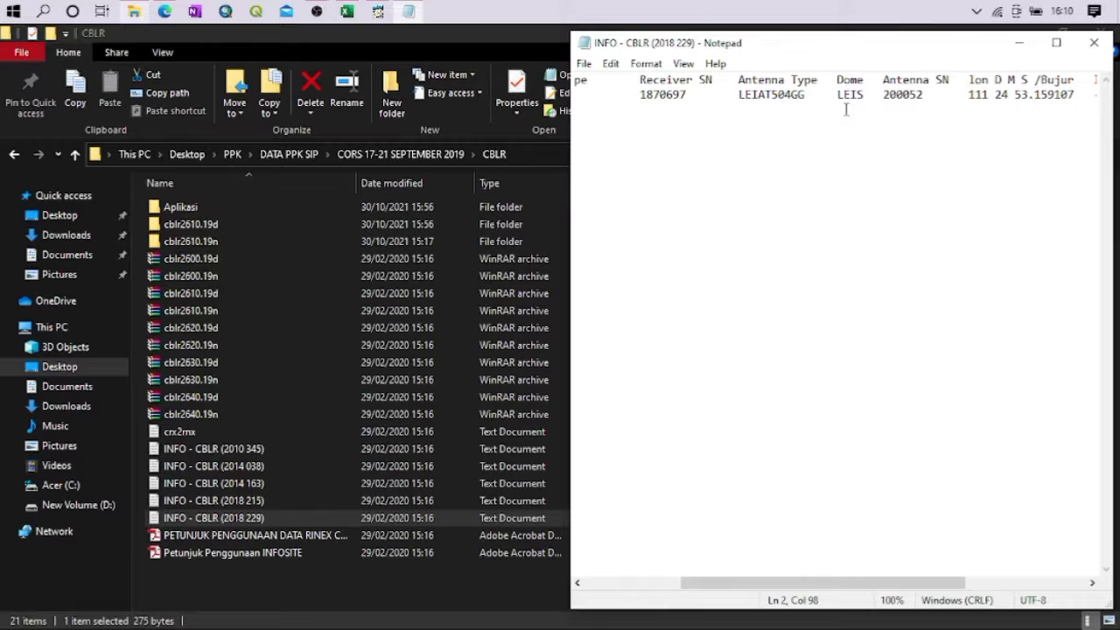
key("Right")
key("Right")
key("Right")
key("Right")
key("Right")
key("Right")
key("Right")
key("Right")
key("Right")
key("Right")
key("Right")
key("Right")
key("Right")
key("Right")
key("Right")
key("Right")
key("Right")
key("Right")
key("Right")
key("Right")
key("Right")
key("Right")
key("Right")
key("Right")
key("Right")
key("Right")
key("Right")
key("Right")
key("Right")
key("Right")
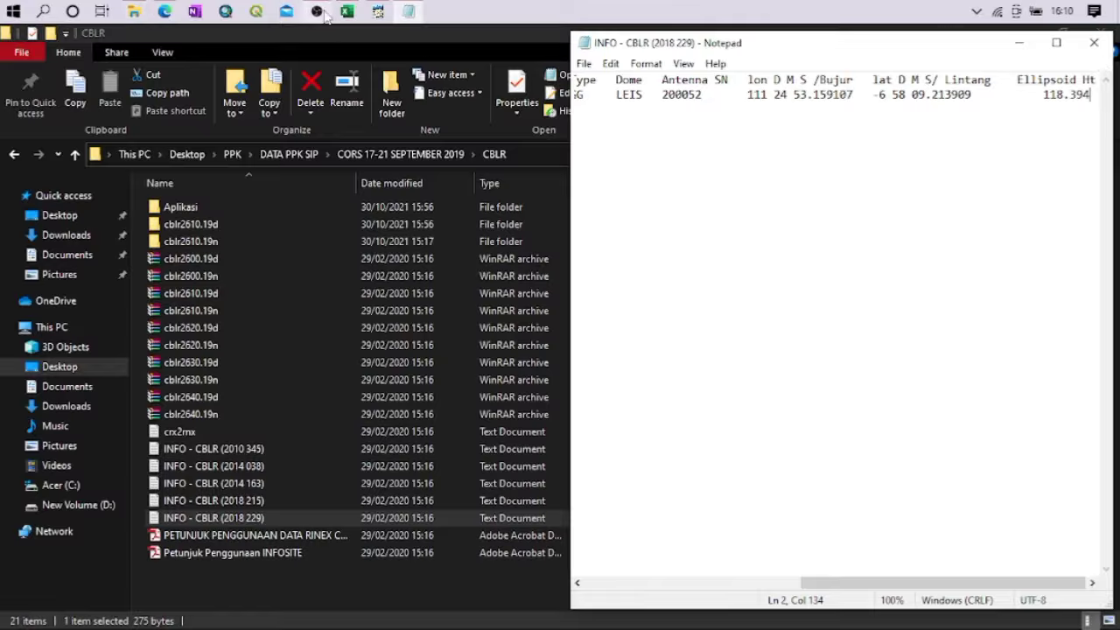
Switch to RTKPOST, set the base station coordinate format to Lat/Lon/Height (dms/m), and place the options dialog beside the INFO file
left_click(377, 12)
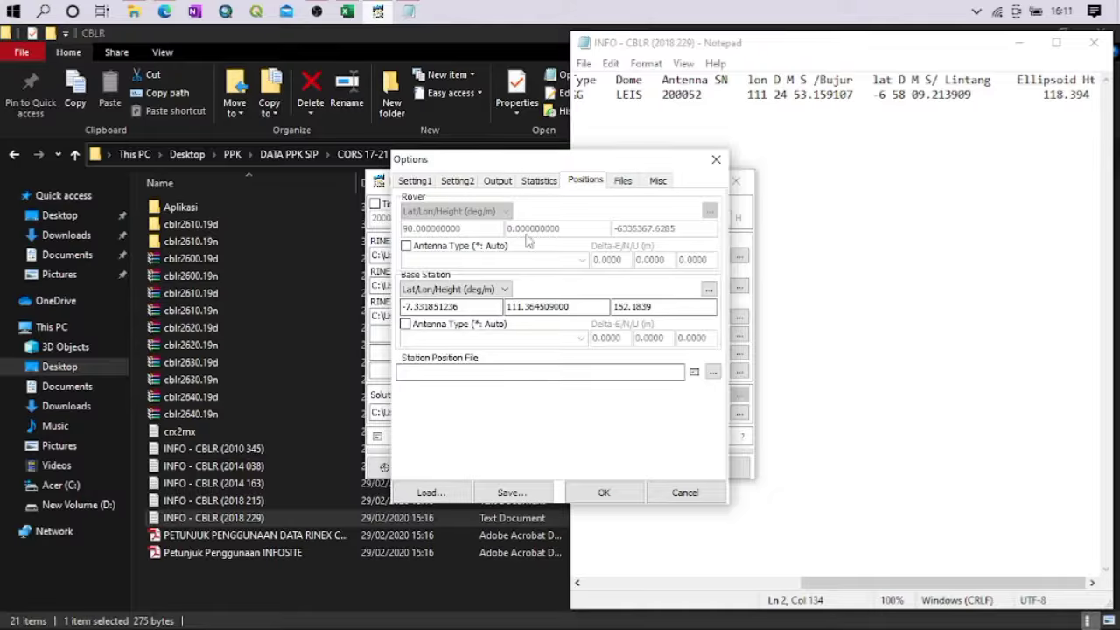
left_click(453, 291)
left_click(461, 314)
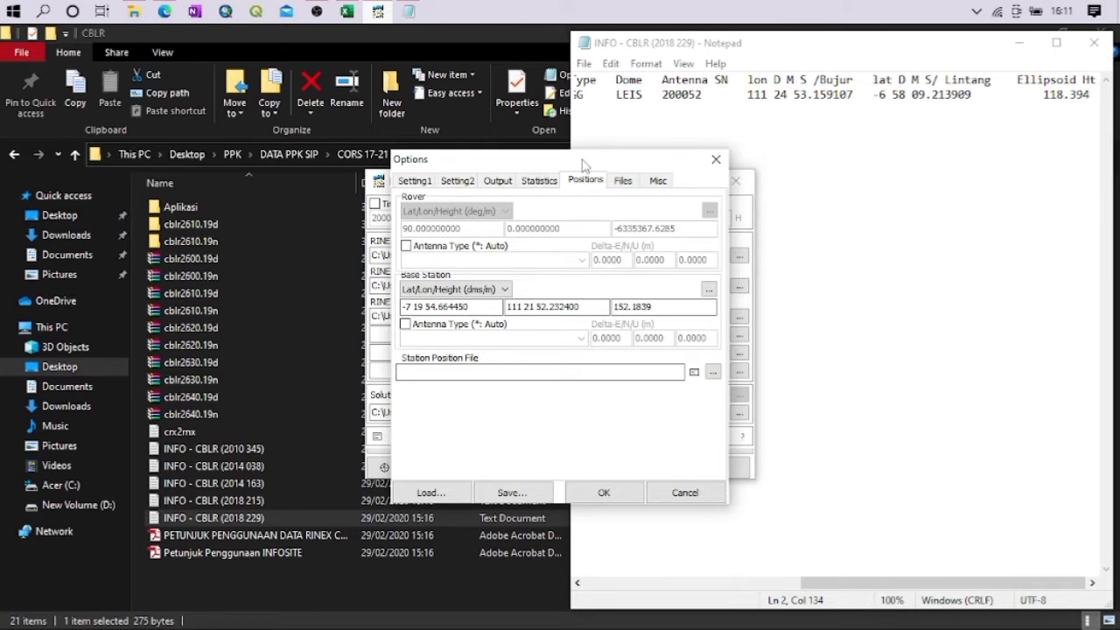
left_click_drag(581, 159, 327, 101)
Copy the CBLR latitude from the INFO file and set the base station latitude to -6 58 09.213909
left_click(981, 103)
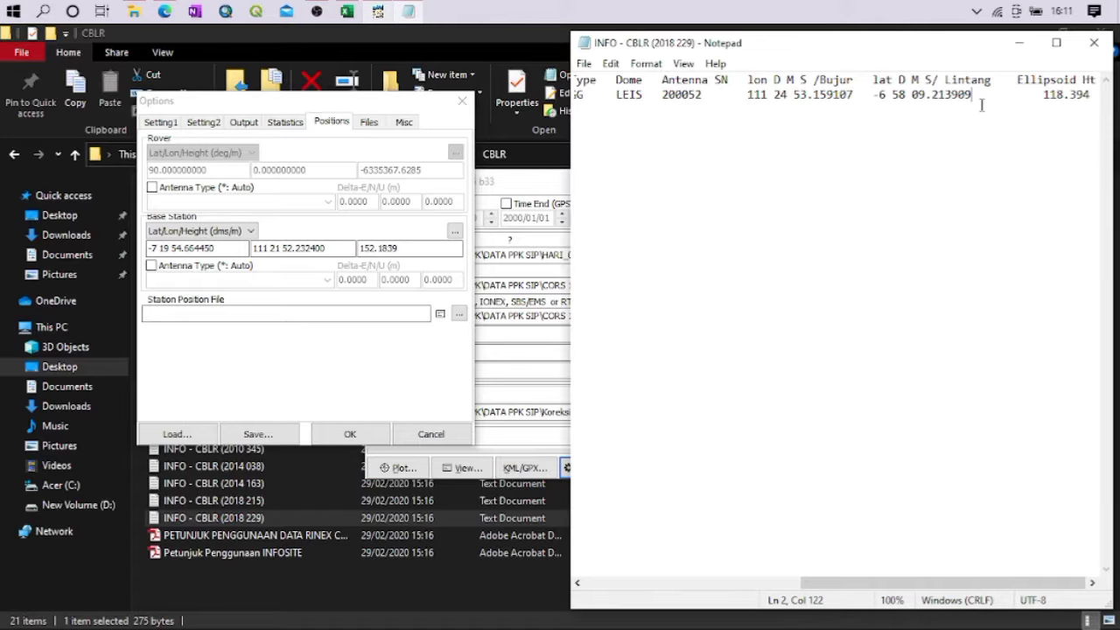
left_click_drag(969, 95, 892, 94)
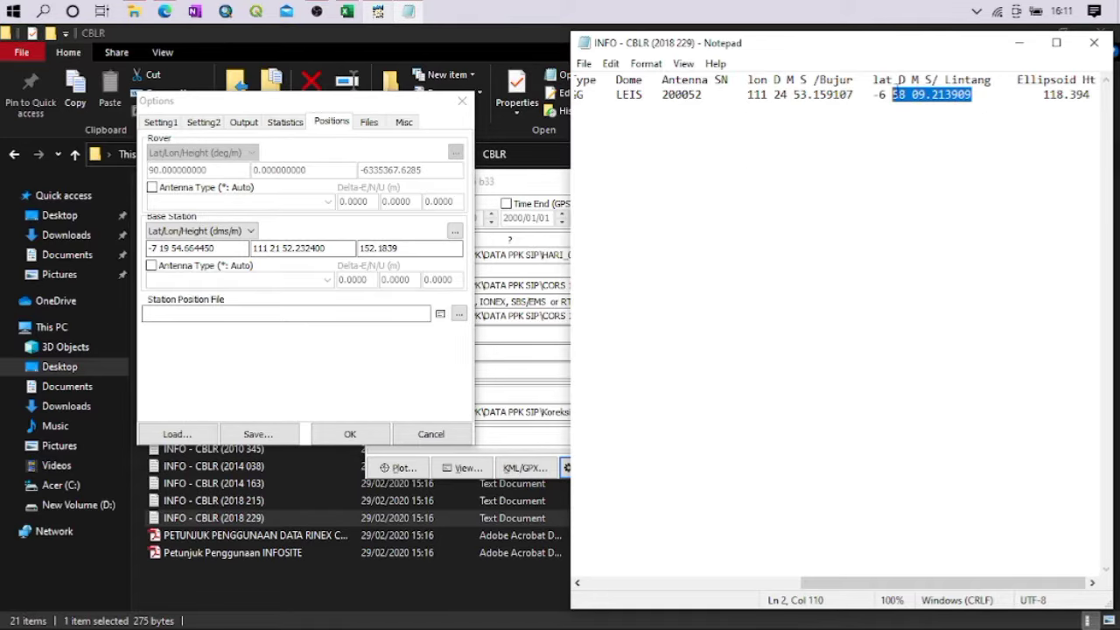
left_click_drag(984, 96, 875, 105)
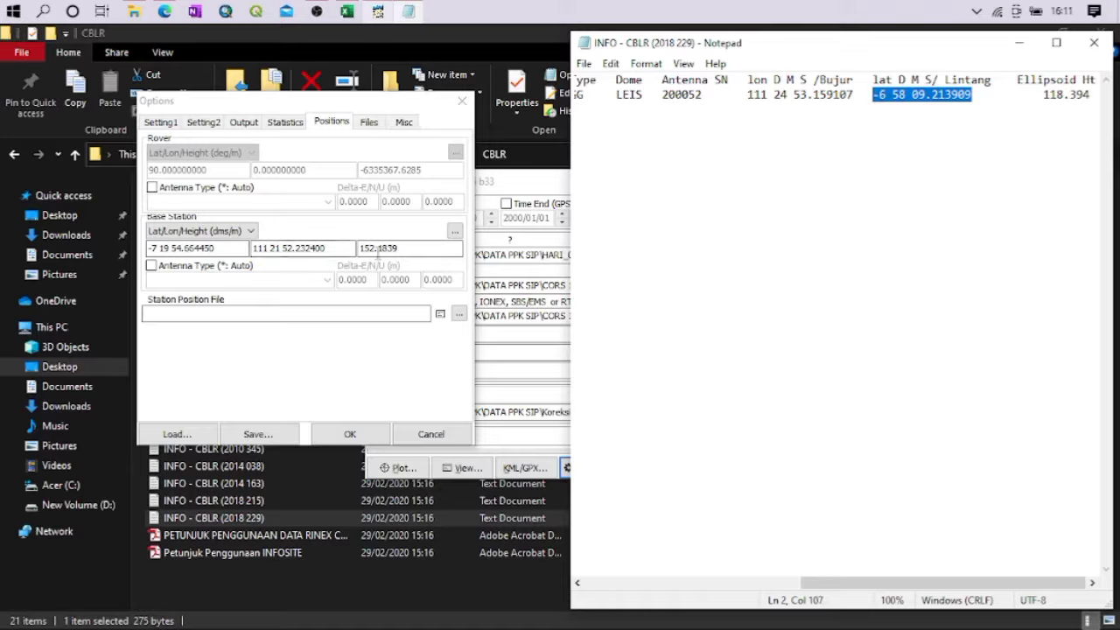
left_click(222, 249)
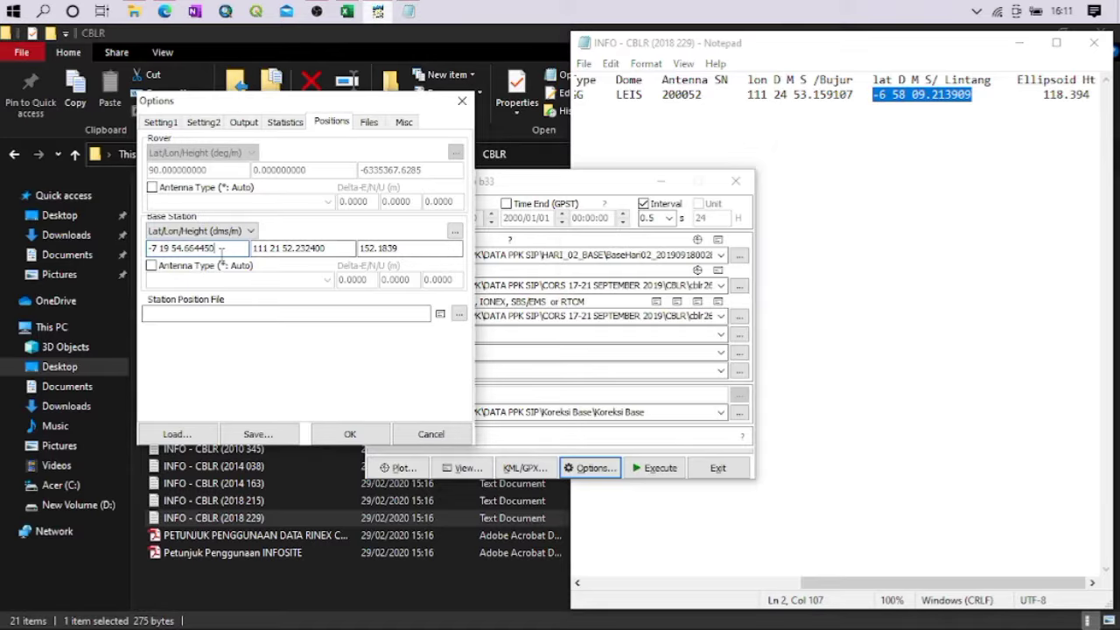
left_click_drag(221, 249, 127, 230)
type("-6 58 09.213909")
Copy the CBLR longitude from the INFO file and set the base station longitude to 111 24 53.159107
left_click_drag(855, 94, 748, 96)
key("ctrl+c")
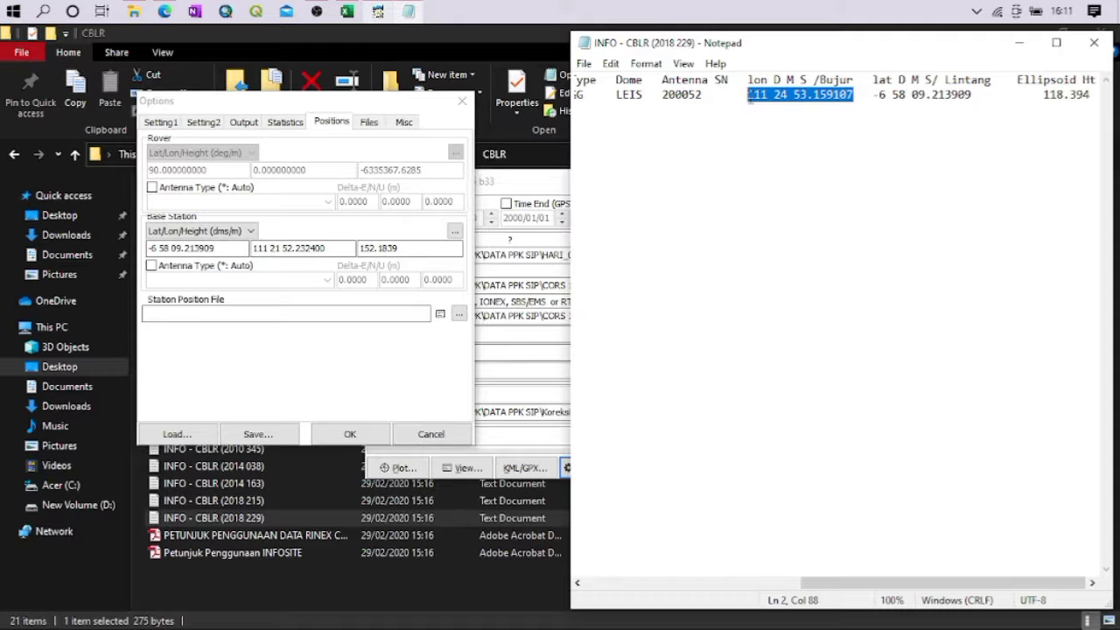
left_click(331, 249)
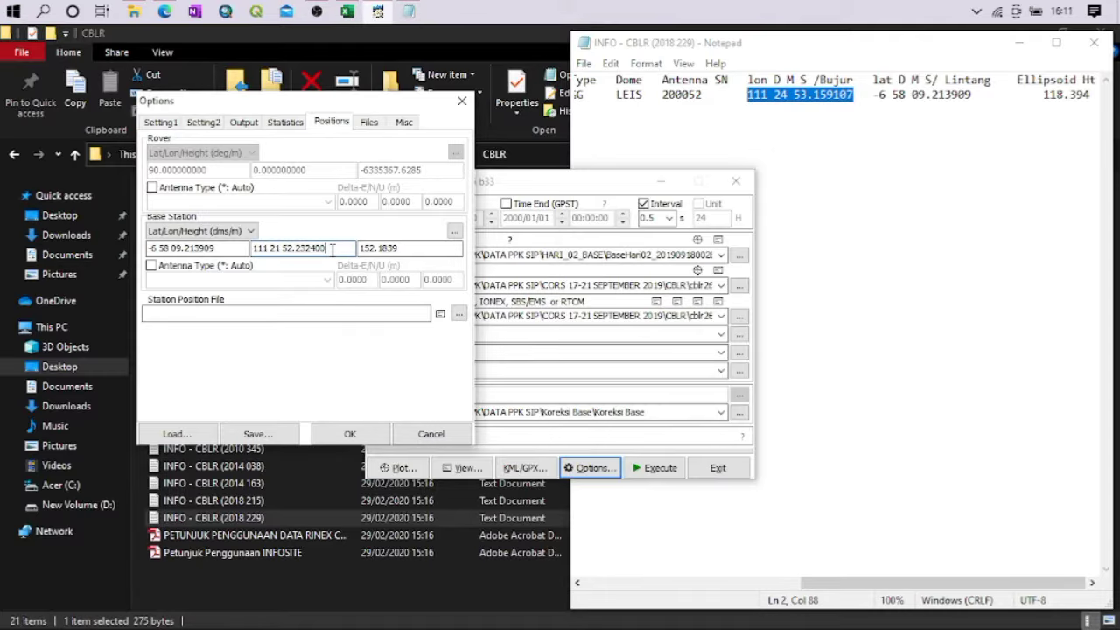
double_click(332, 250)
key("BackSpace")
key("BackSpace")
key("BackSpace")
key("BackSpace")
key("BackSpace")
key("BackSpace")
key("BackSpace")
key("BackSpace")
key("ctrl+v")
Set the base station height to the ellipsoid height 118.394 from the INFO file and accept the processing options
left_click_drag(1044, 94, 1091, 96)
key("ctrl+c")
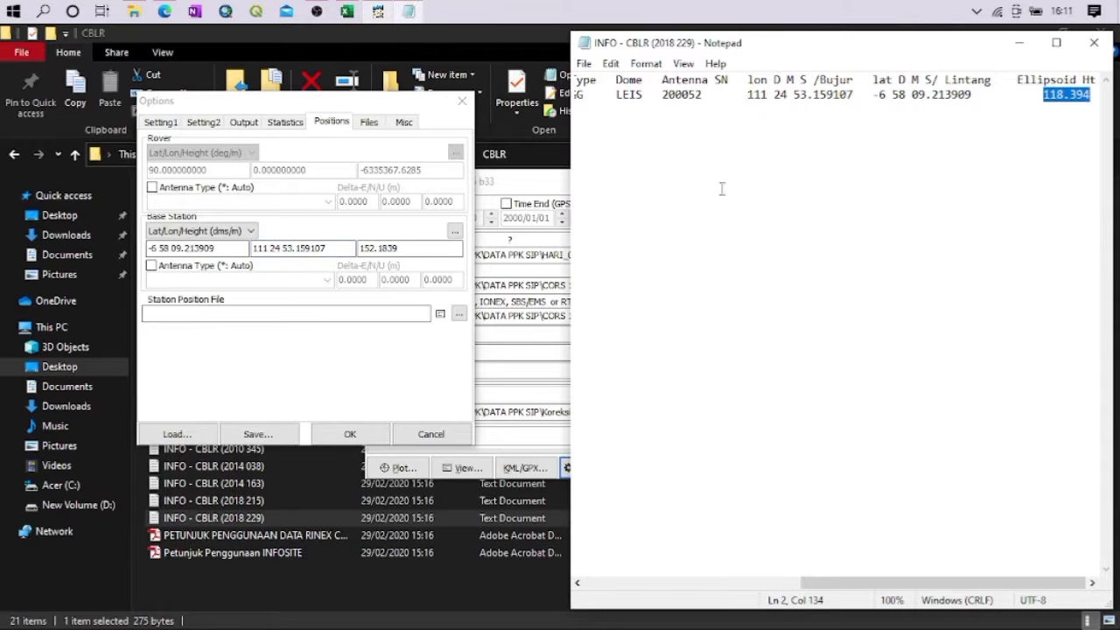
left_click(411, 250)
double_click(411, 251)
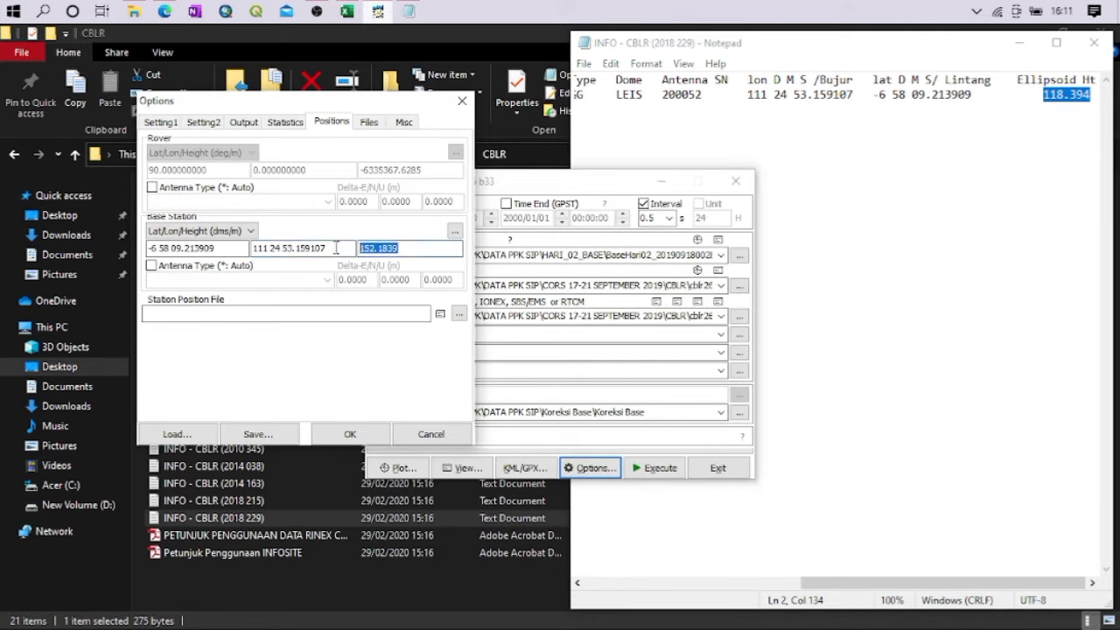
key("ctrl+v")
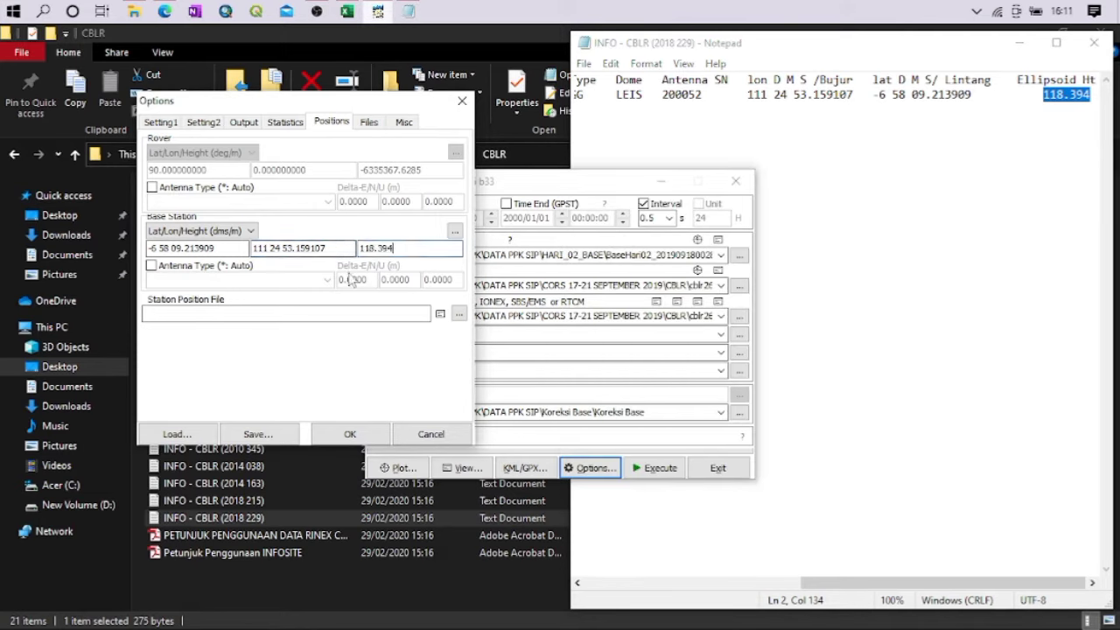
left_click(369, 440)
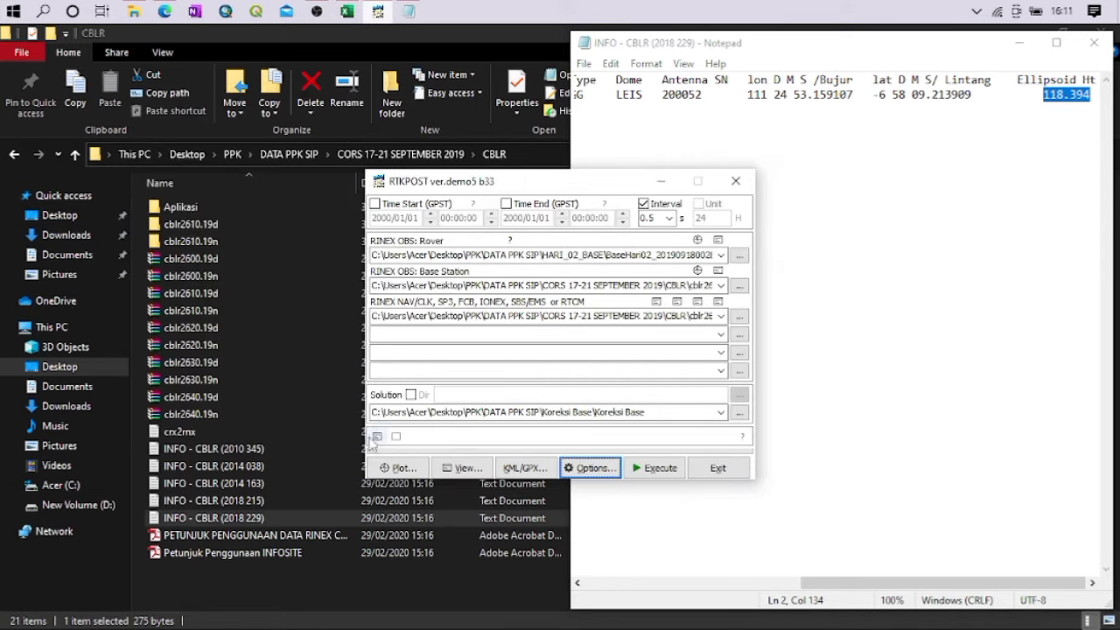
Execute the base correction processing, and close RTKPOST and the CBLR INFO file once it is done
left_click(654, 468)
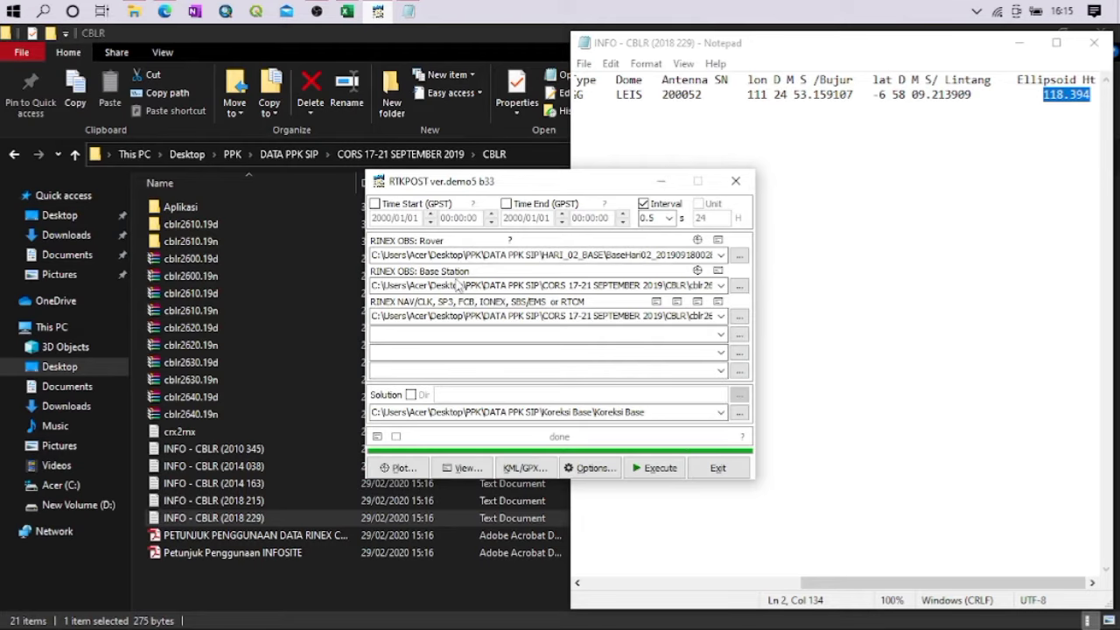
left_click(725, 473)
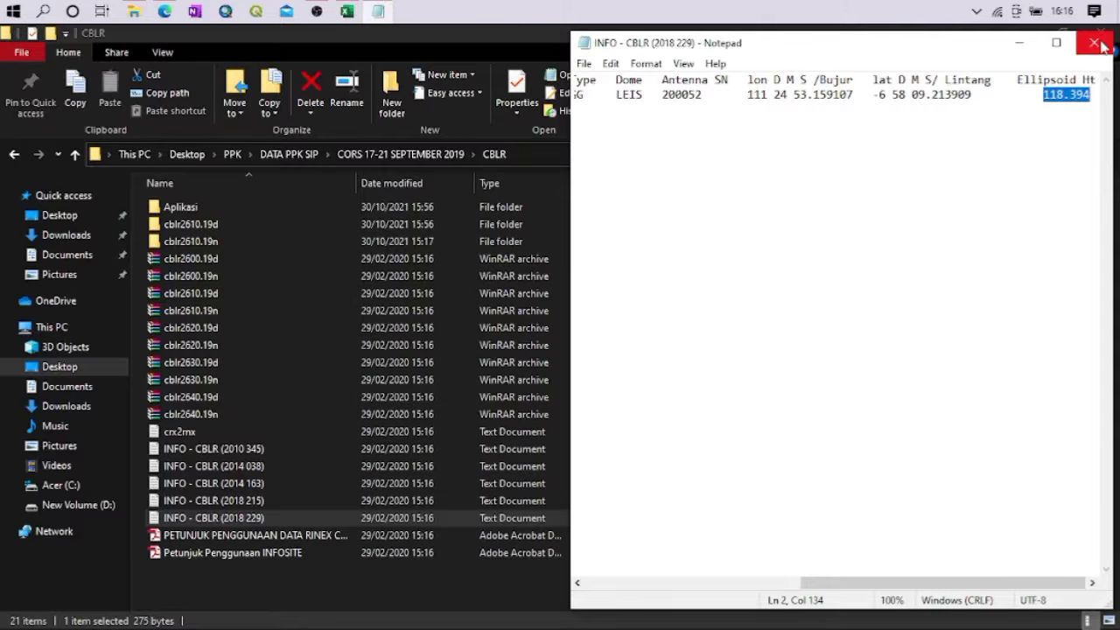
left_click(1093, 42)
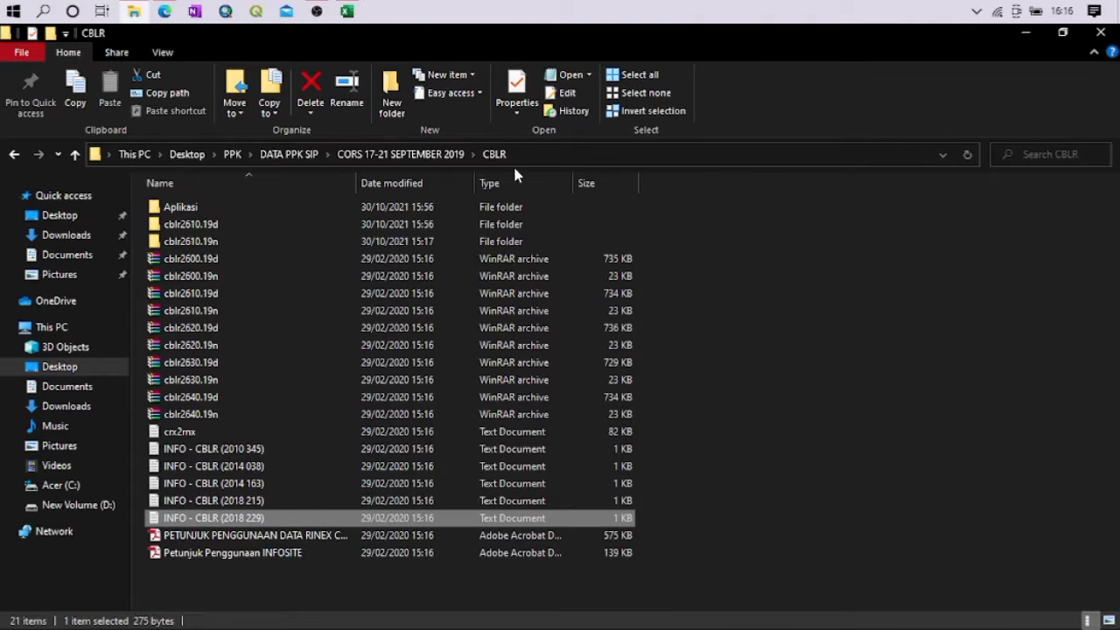
Switch to Excel and start browsing for a file to open
left_click(922, 338)
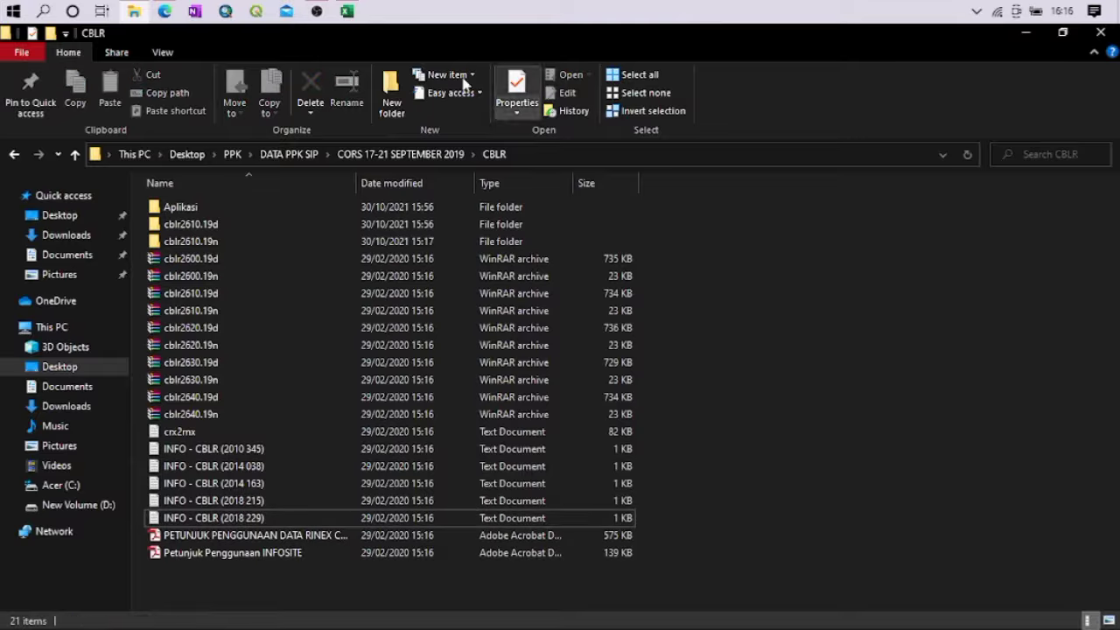
left_click(346, 12)
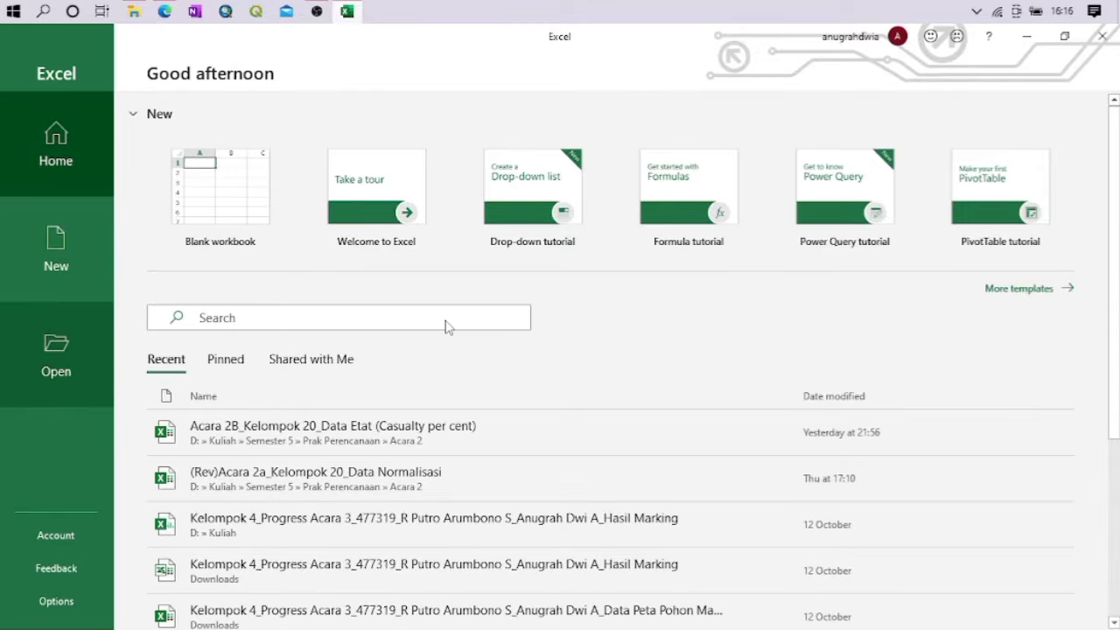
left_click(56, 350)
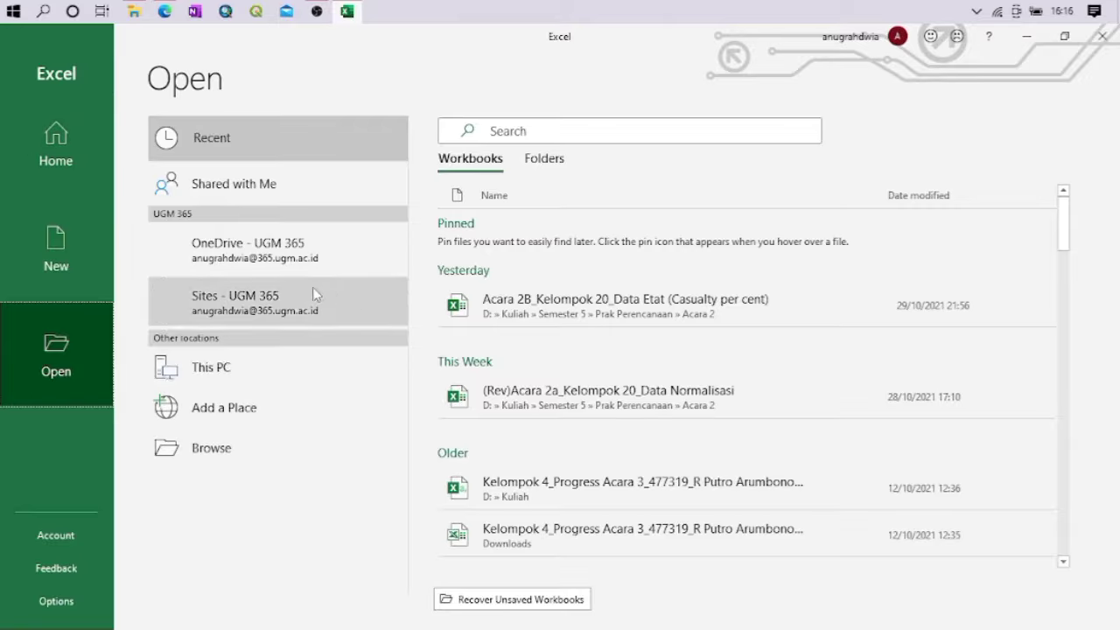
left_click(247, 444)
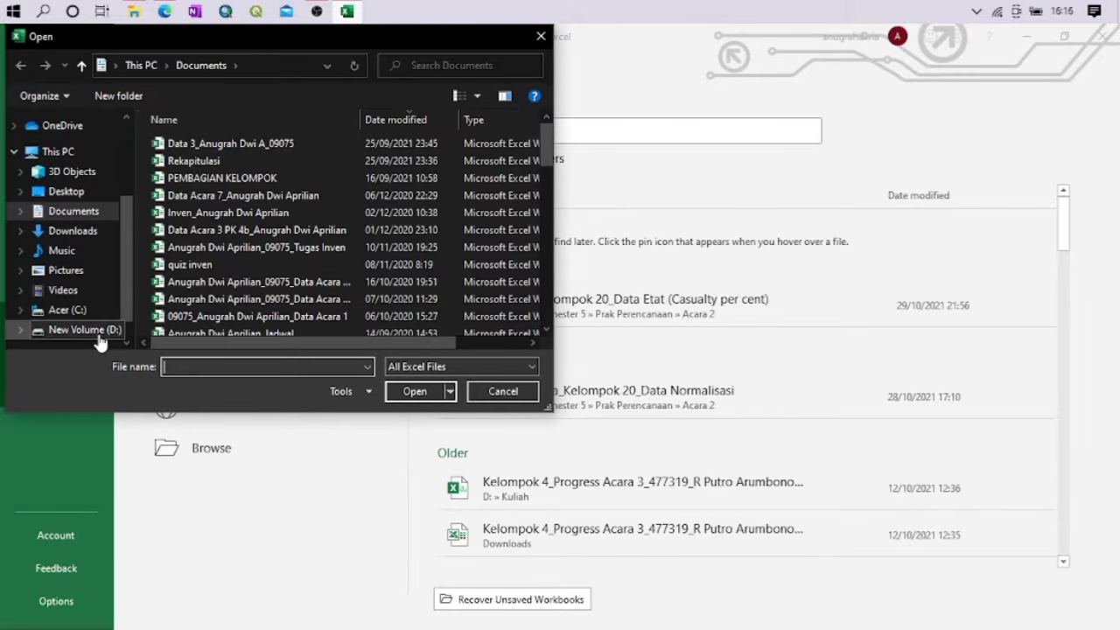
left_click(98, 335)
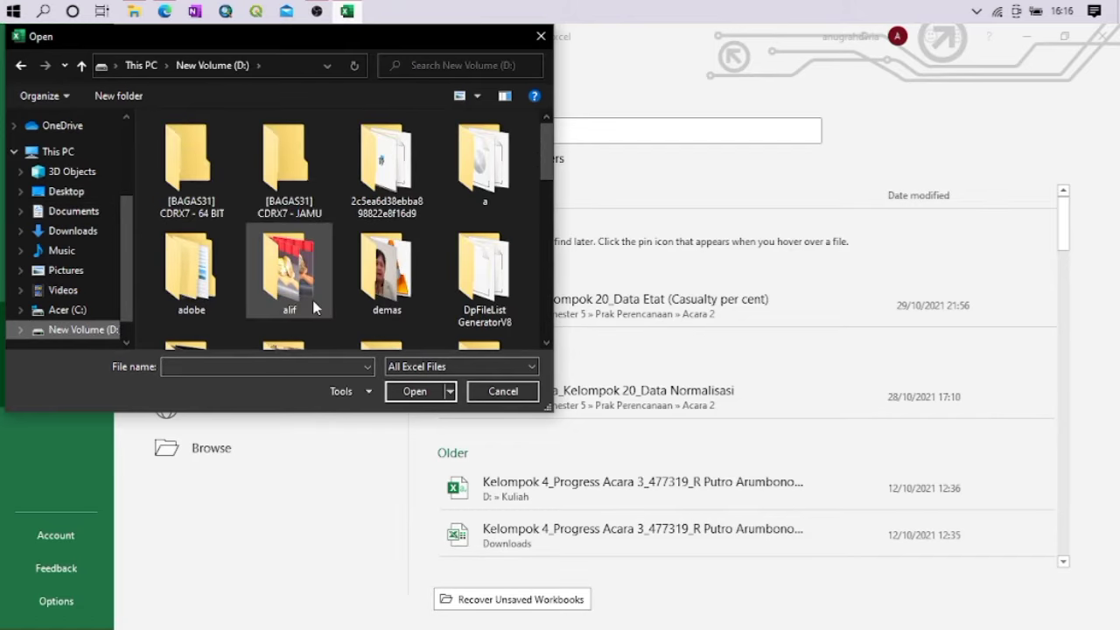
scroll(281, 280, "down", 2)
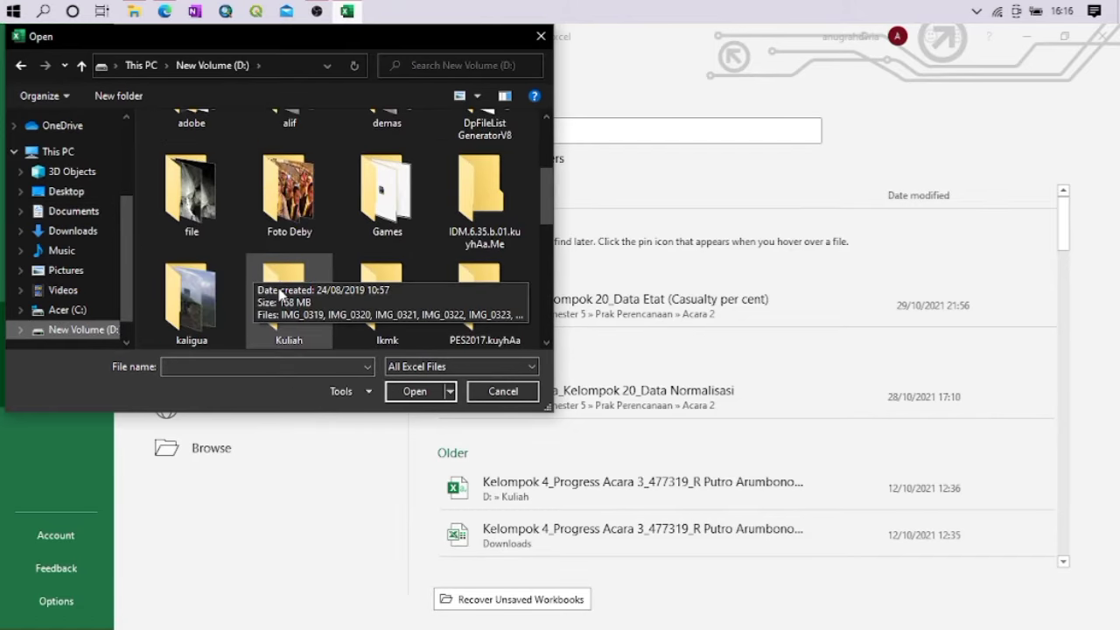
double_click(280, 294)
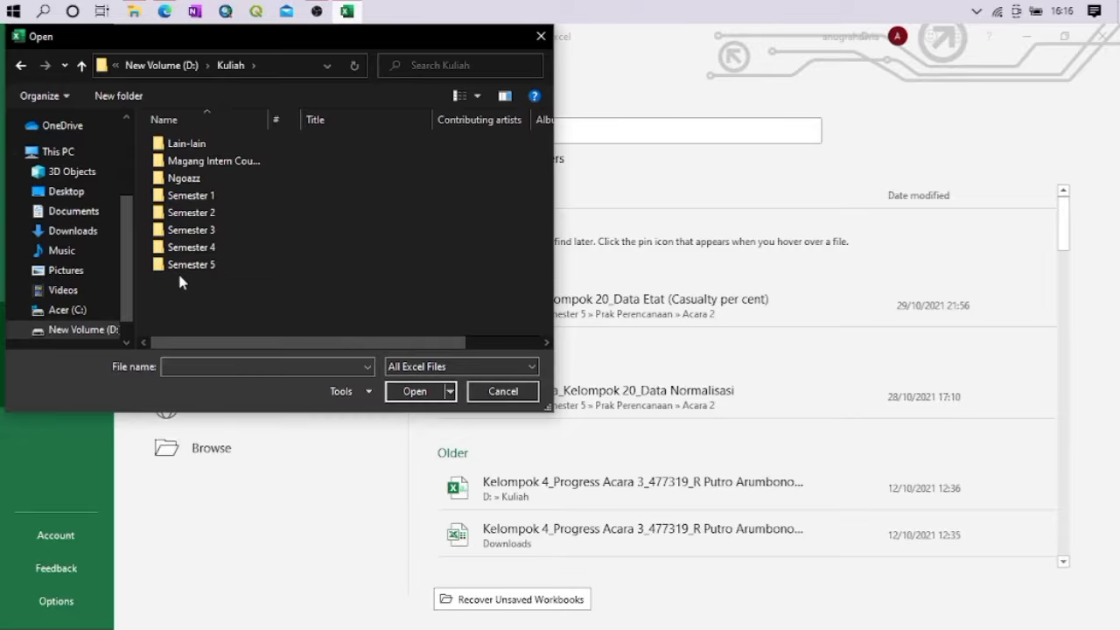
double_click(185, 267)
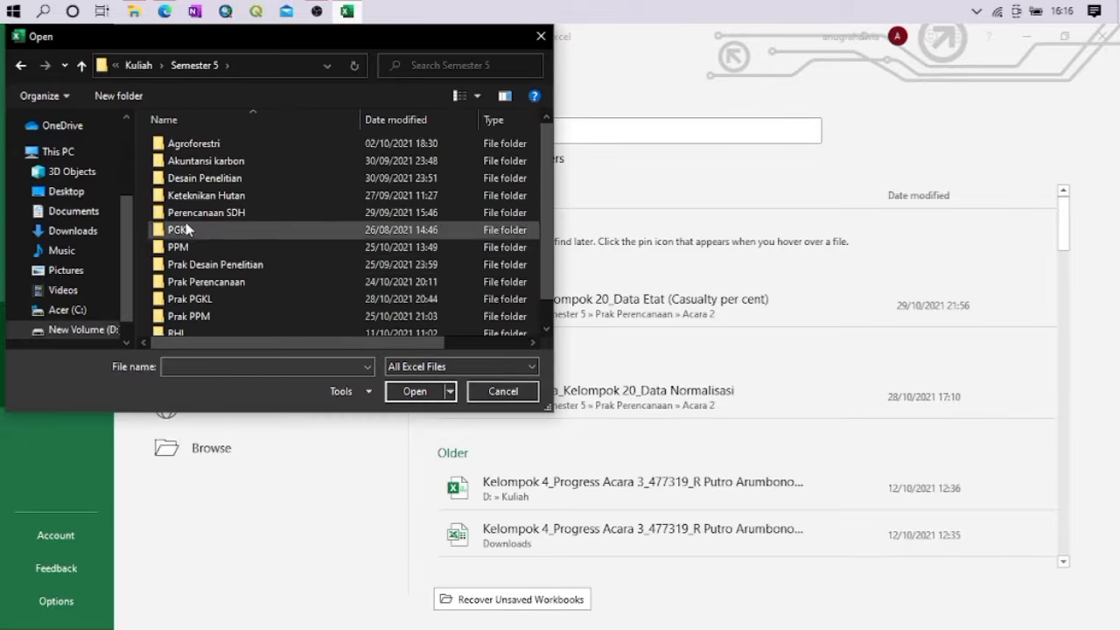
left_click(138, 65)
double_click(207, 160)
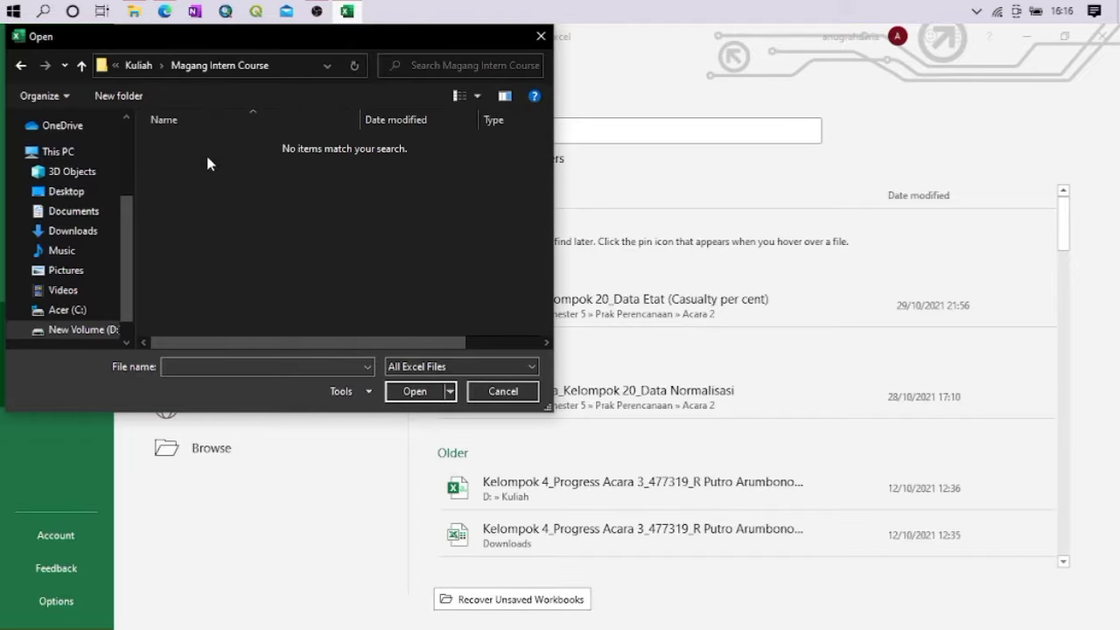
left_click(138, 70)
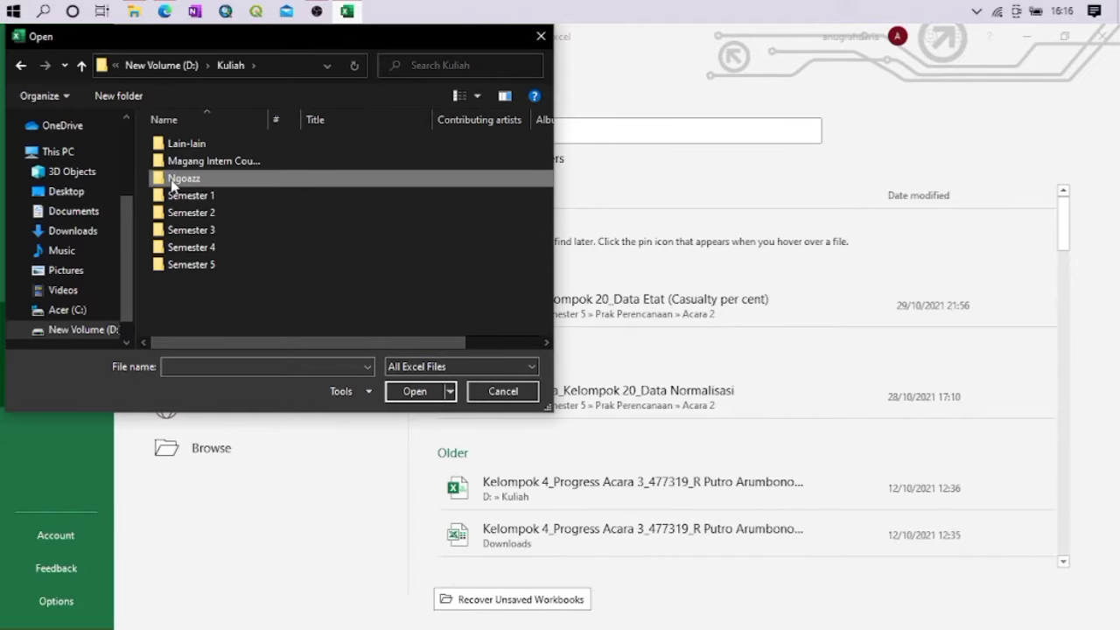
double_click(186, 175)
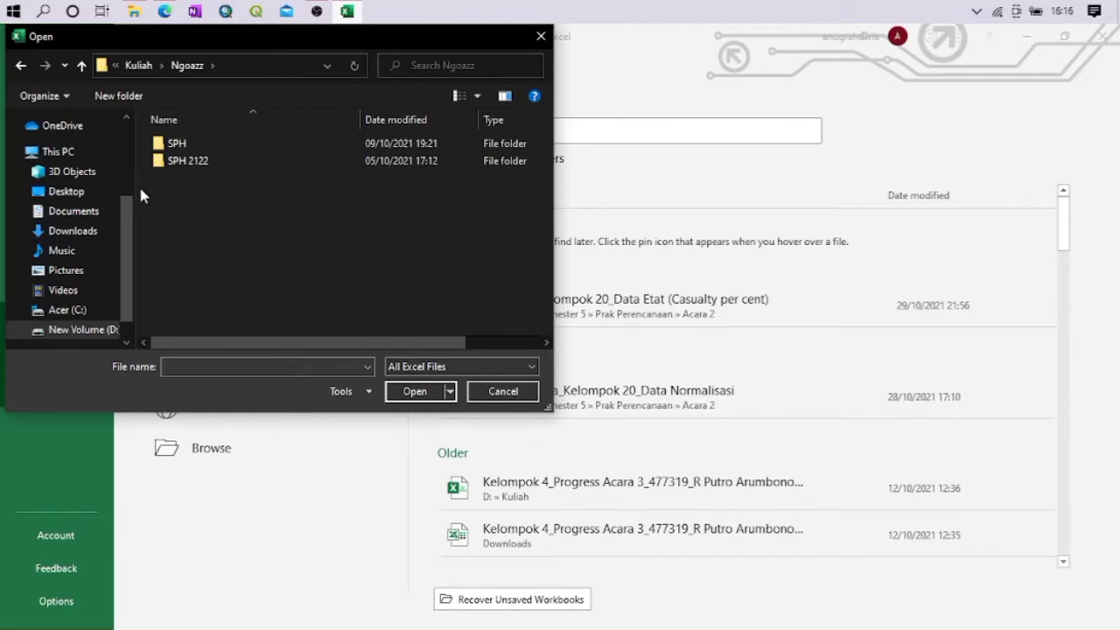
Open the extensionless Koreksi Base file from Desktop > PPK > DATA PPK SIP > Koreksi Base, listing all file types and accepting the format mismatch
left_click(70, 192)
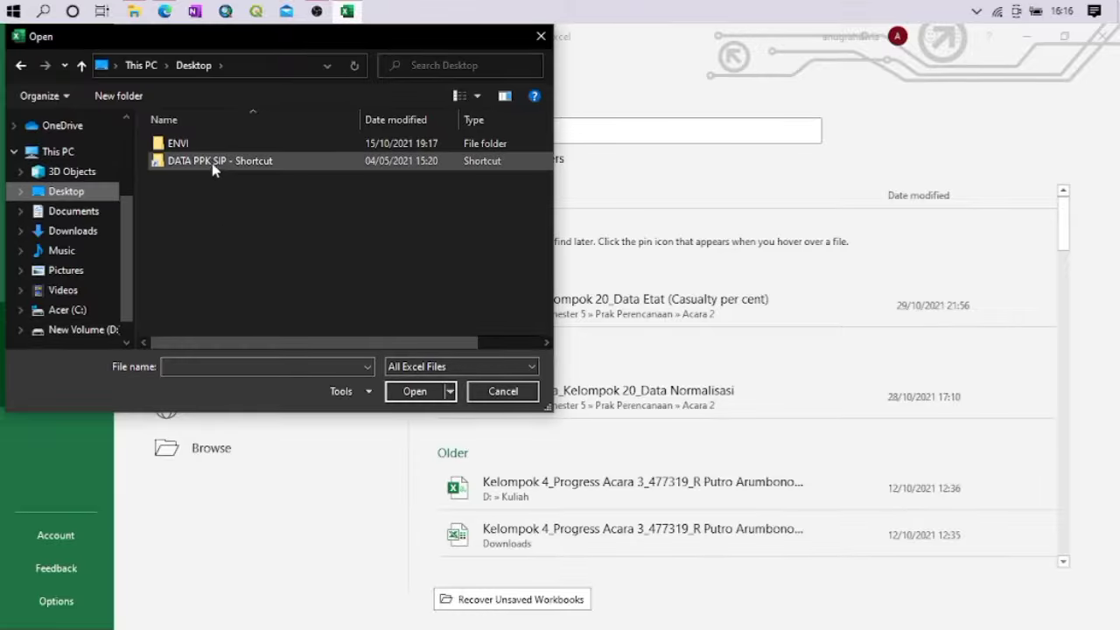
double_click(172, 182)
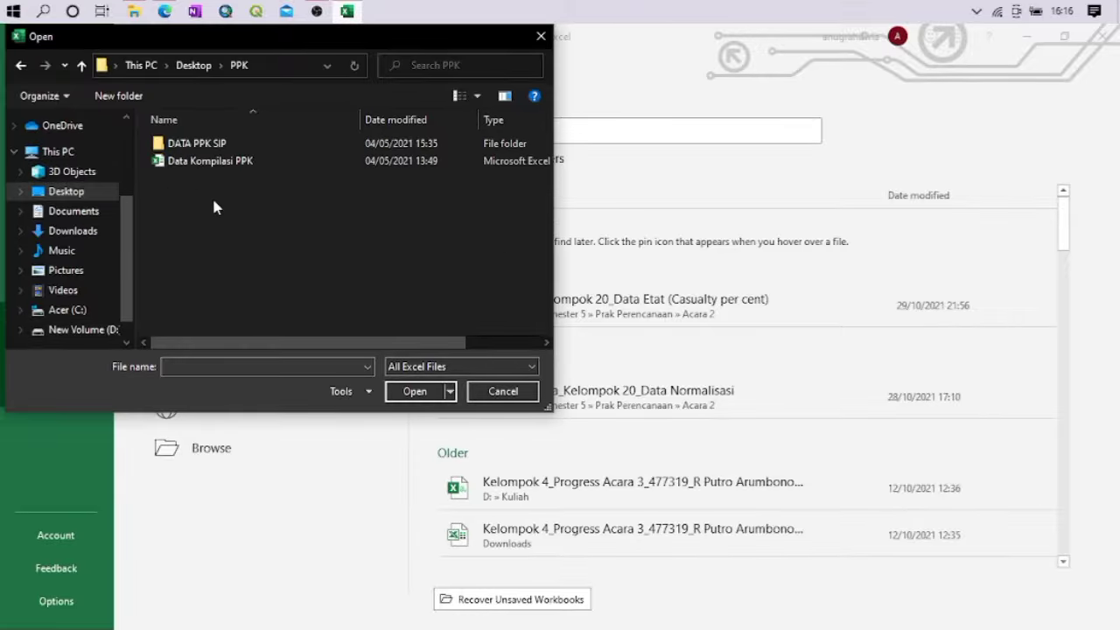
double_click(217, 149)
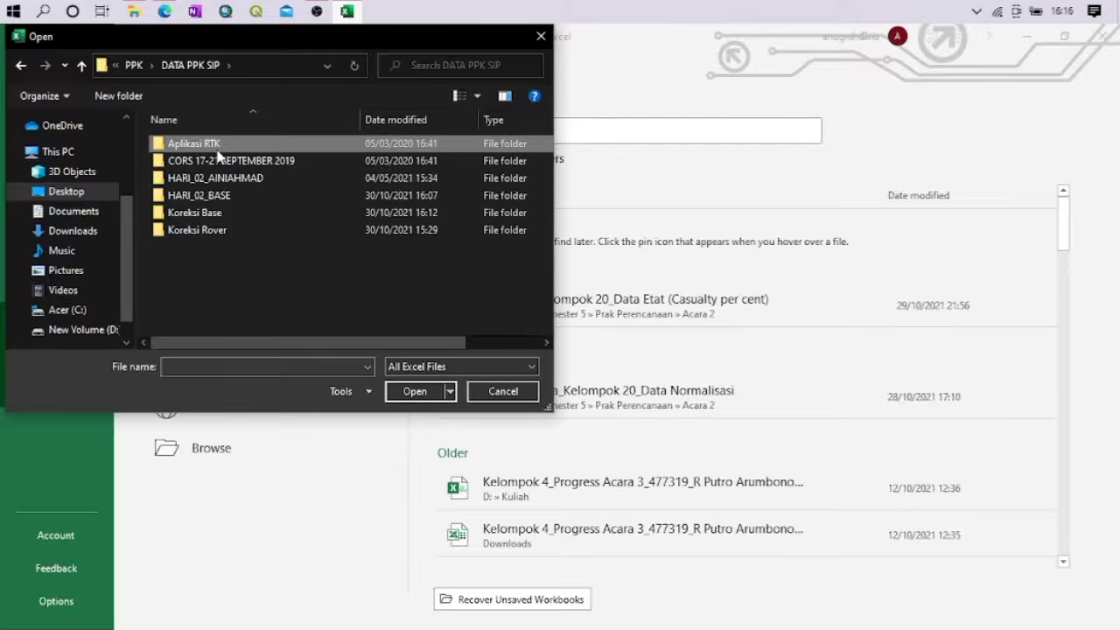
double_click(175, 216)
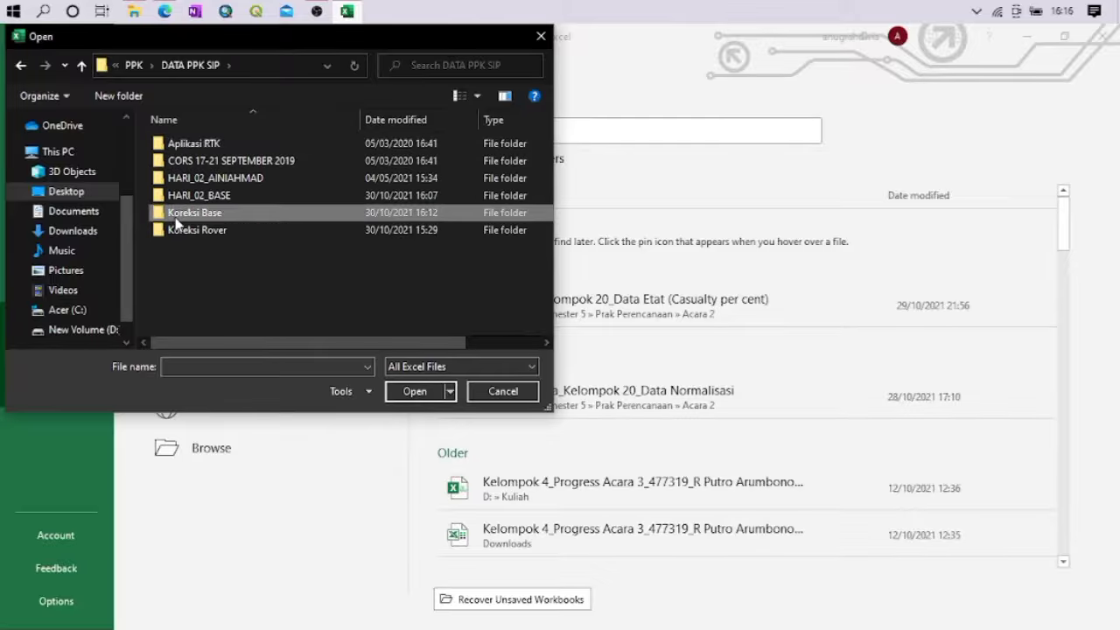
left_click(426, 367)
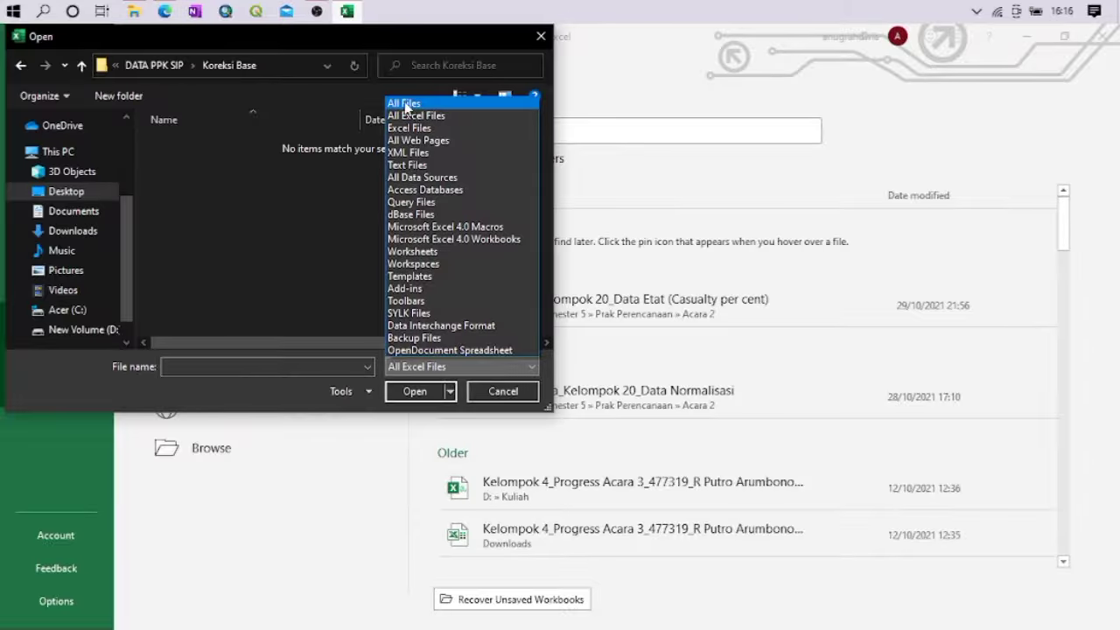
left_click(405, 104)
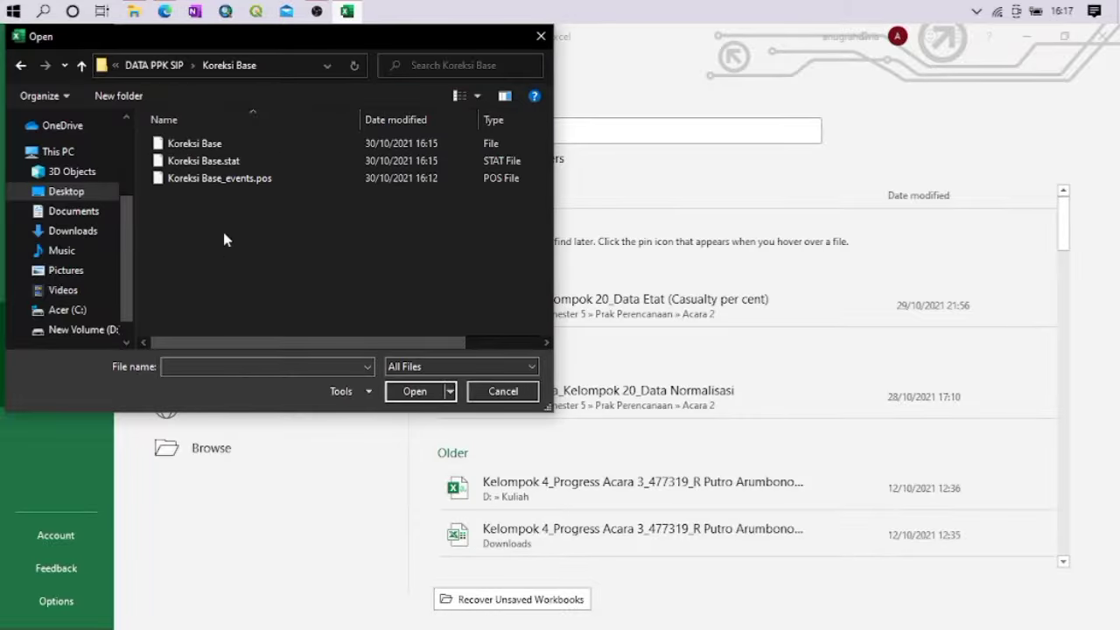
double_click(175, 145)
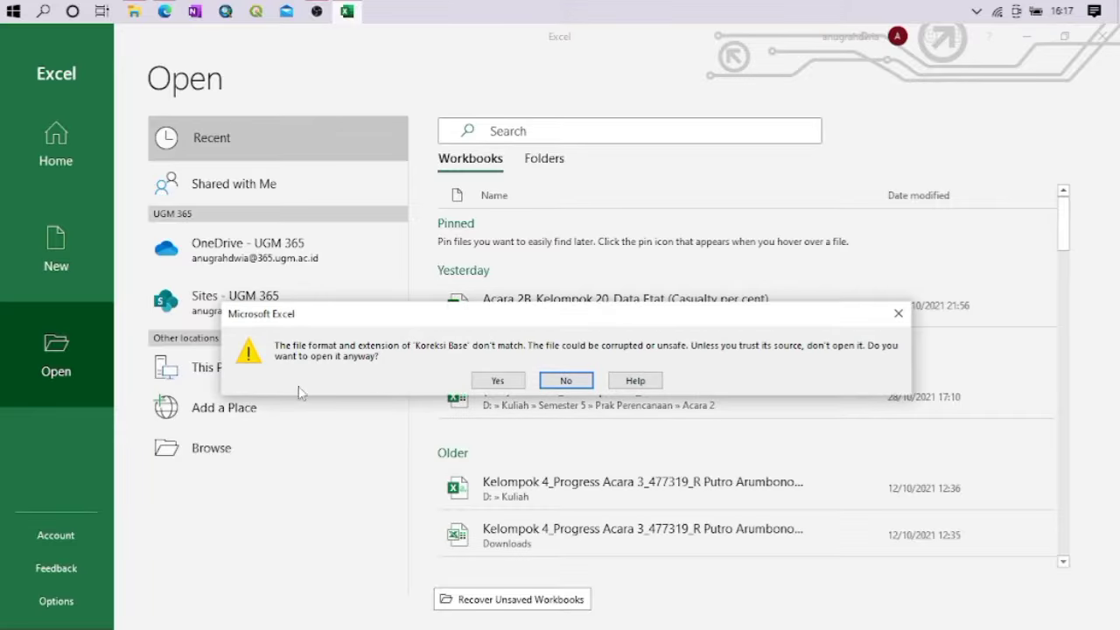
left_click(520, 379)
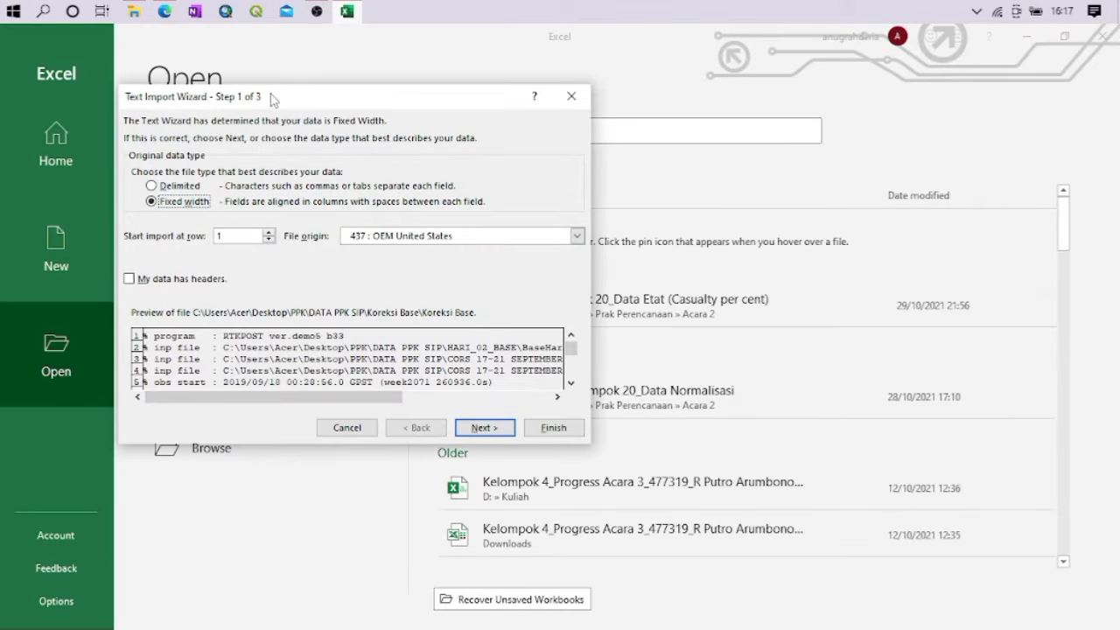
Import the text file as delimited data, using tab and space as delimiters and the General column format
left_click_drag(273, 99, 525, 57)
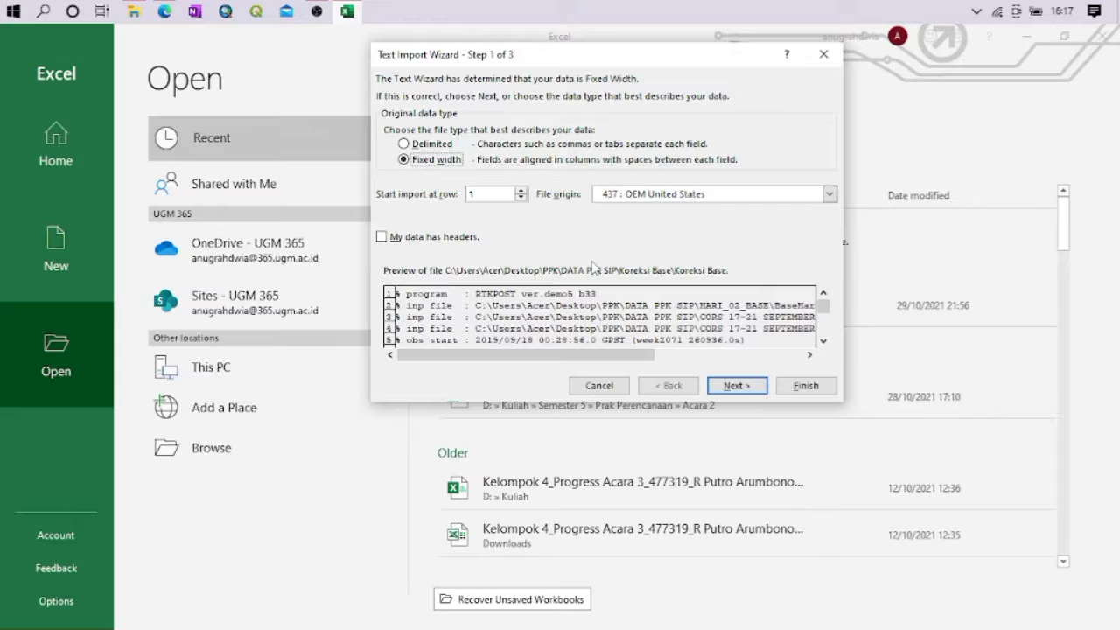
left_click(418, 145)
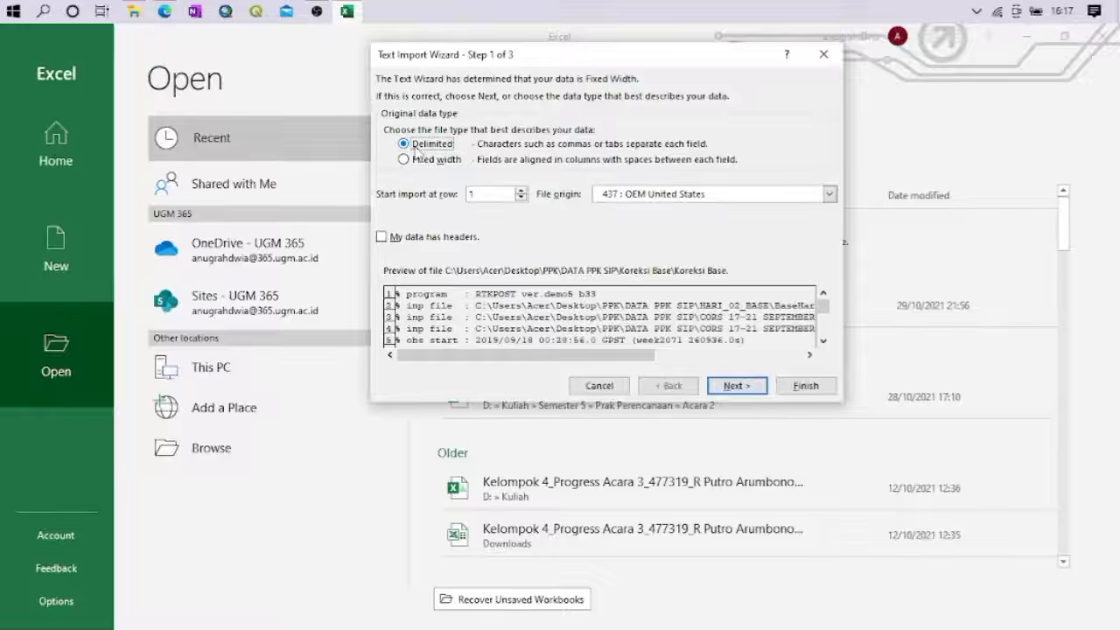
left_click(742, 387)
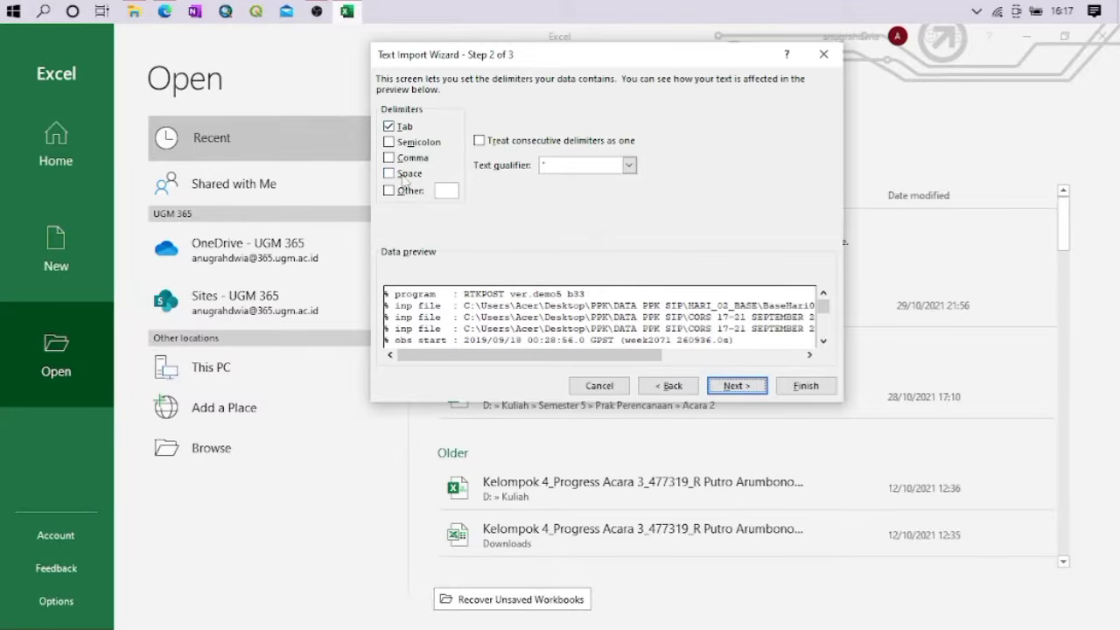
left_click(401, 174)
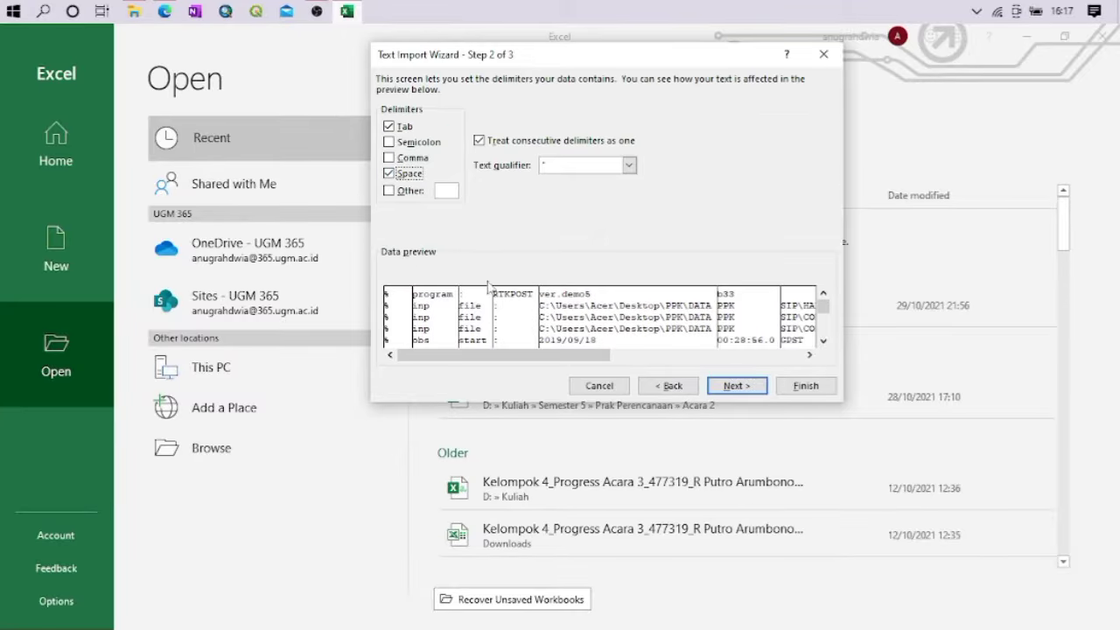
left_click(739, 388)
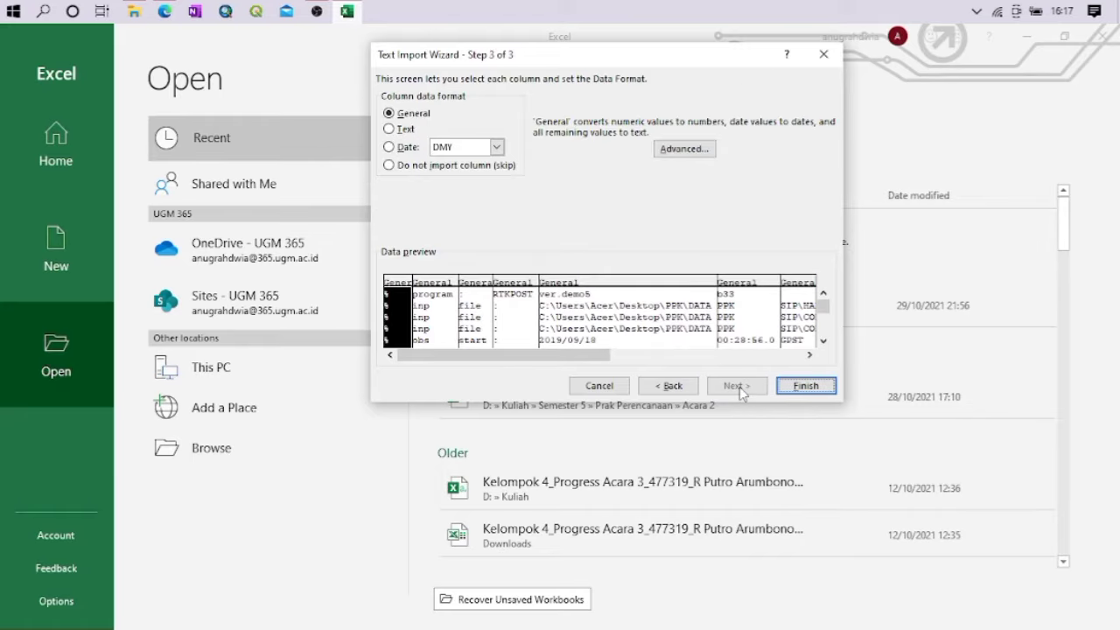
left_click(798, 388)
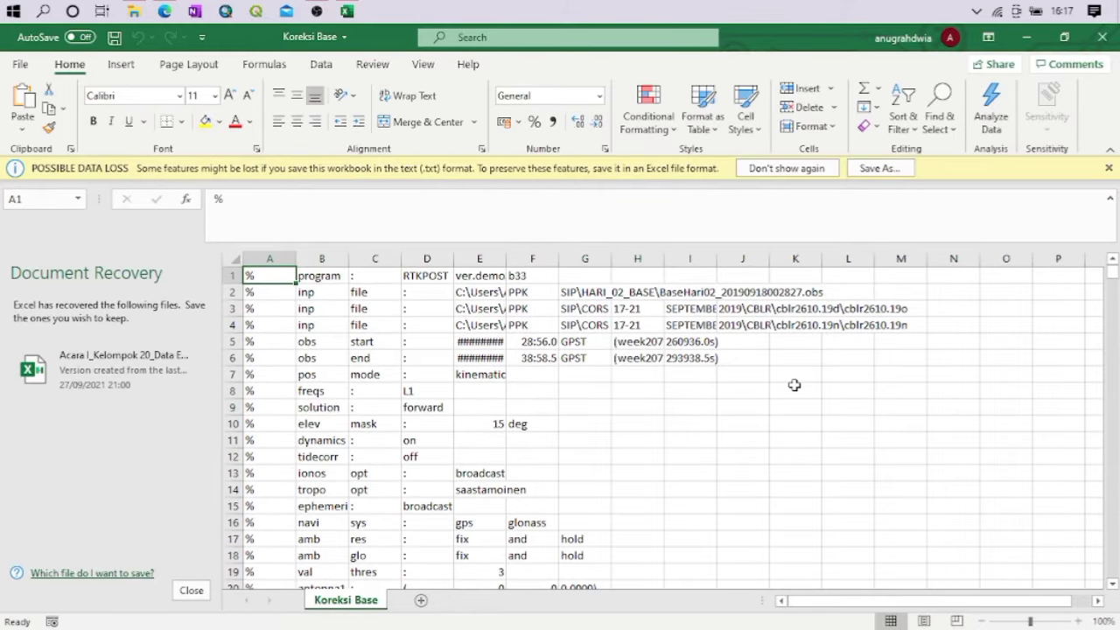
Dismiss the Document Recovery list so the Koreksi Base sheet fills the window
left_click(191, 589)
left_click(267, 239)
left_click(412, 279)
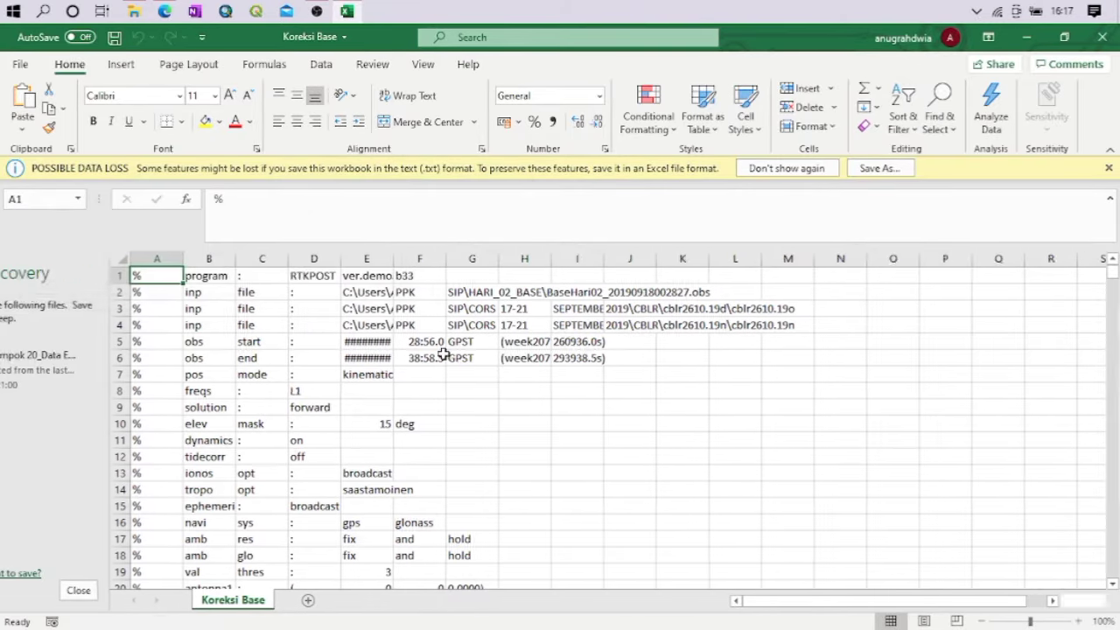
Examine the processing header rows of the imported sheet and the position solution table below them
left_click(326, 368)
scroll(498, 351, "down", 6)
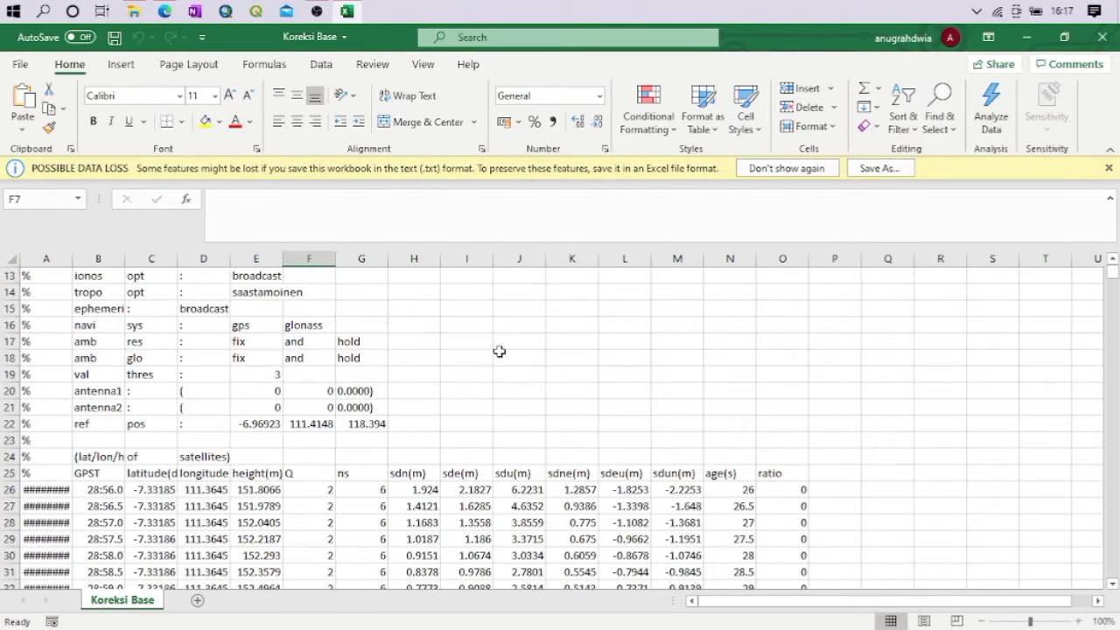
scroll(499, 351, "up", 6)
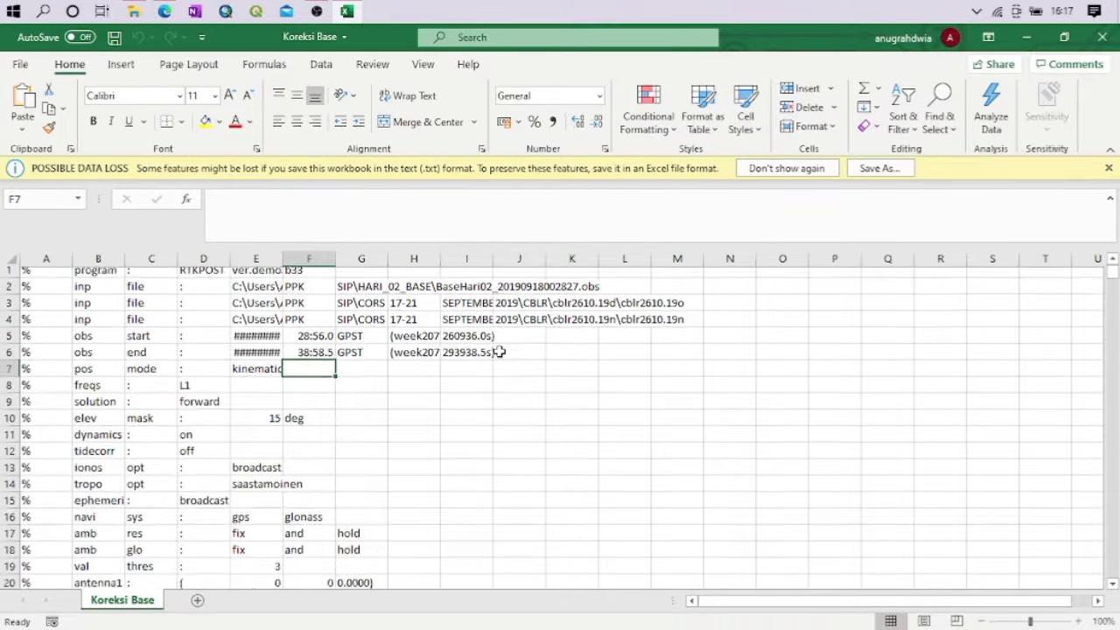
scroll(499, 351, "down", 5)
scroll(498, 351, "up", 5)
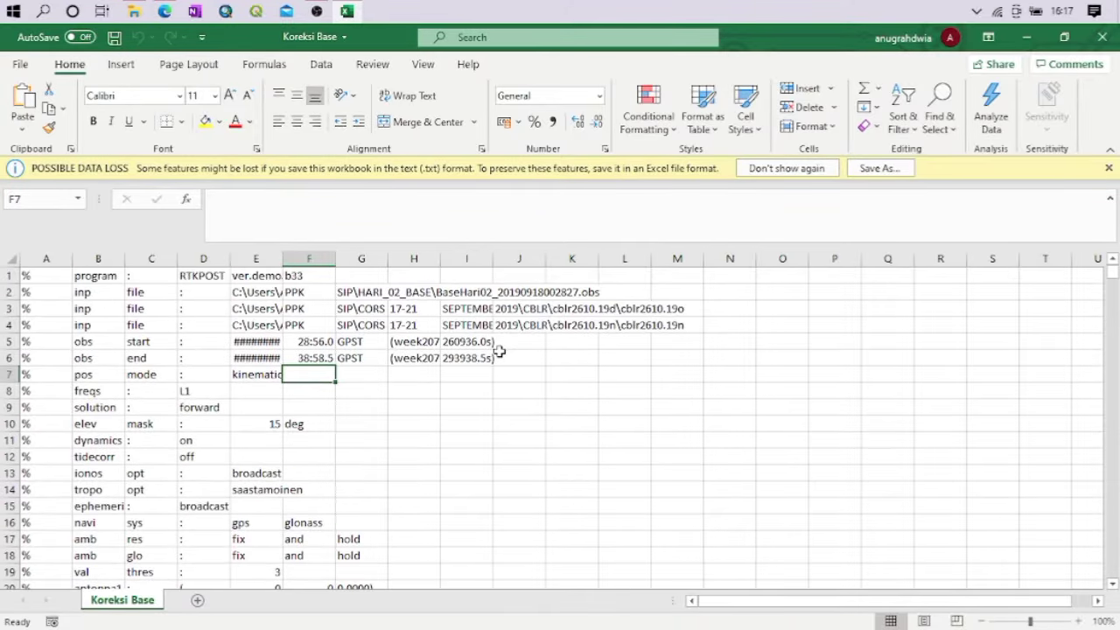
scroll(498, 351, "down", 4)
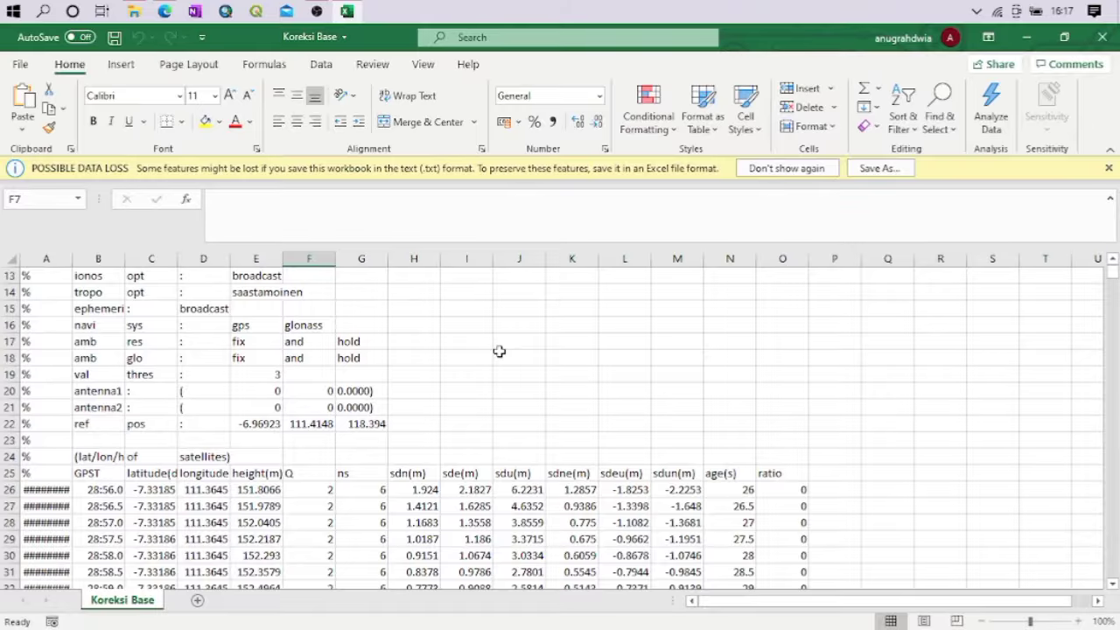
scroll(498, 351, "up", 4)
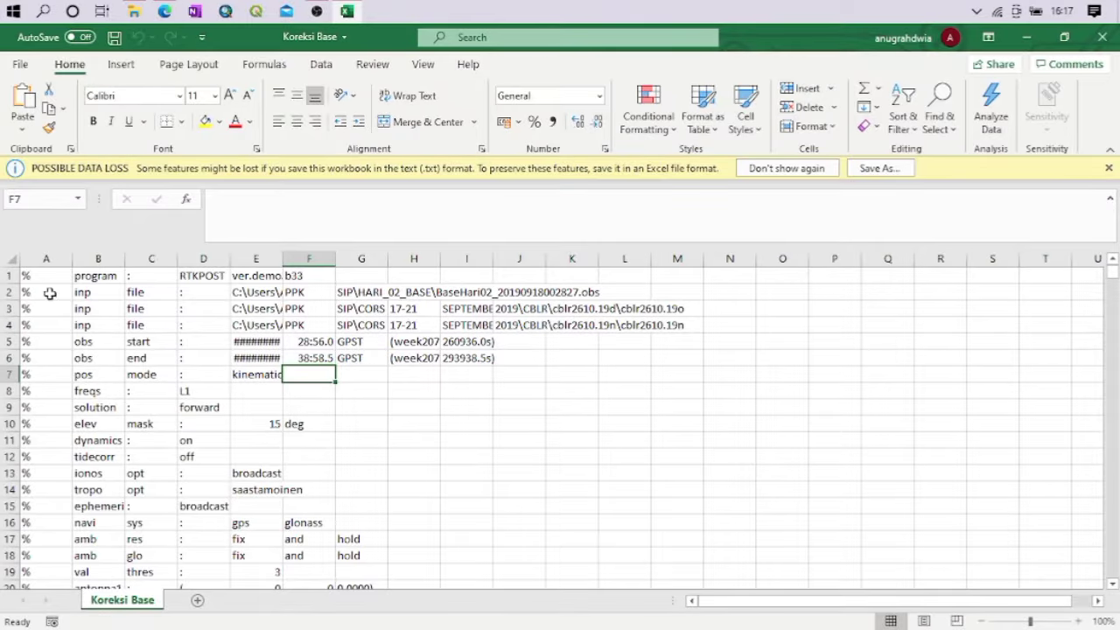
Delete the processing header cells A1:O24 above the column titles, shifting the remaining cells up
left_click_drag(40, 278, 755, 534)
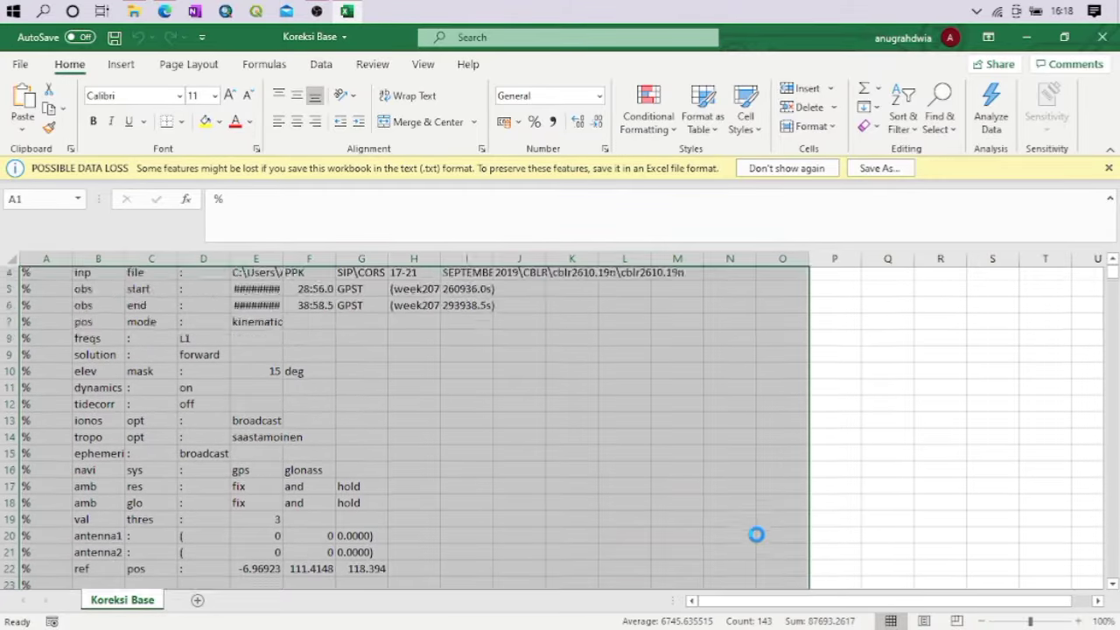
key("Delete")
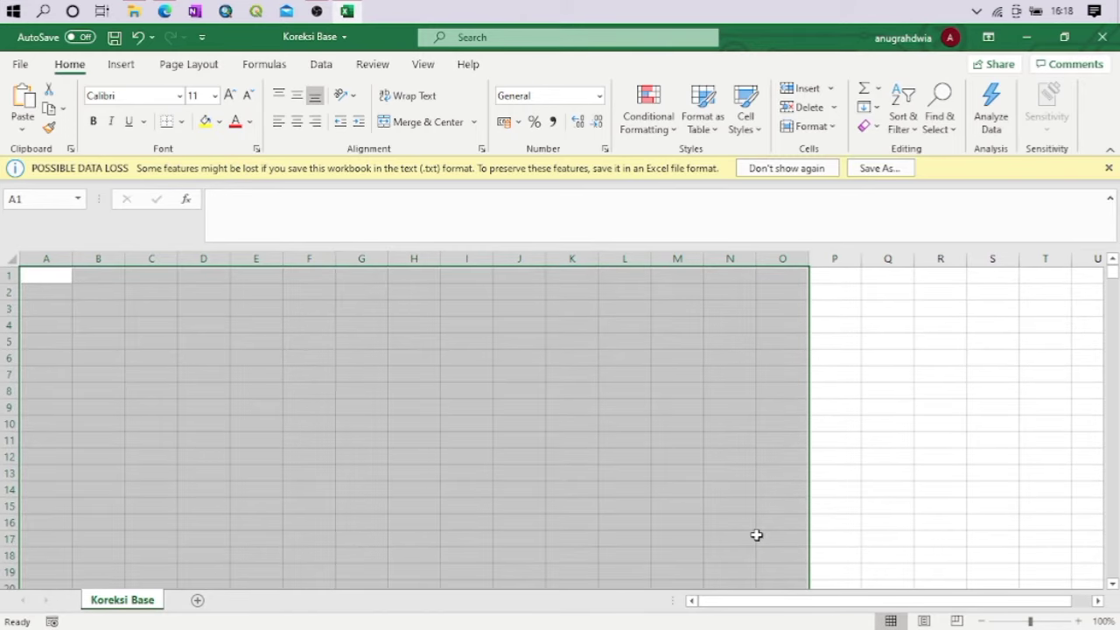
key("ctrl+z")
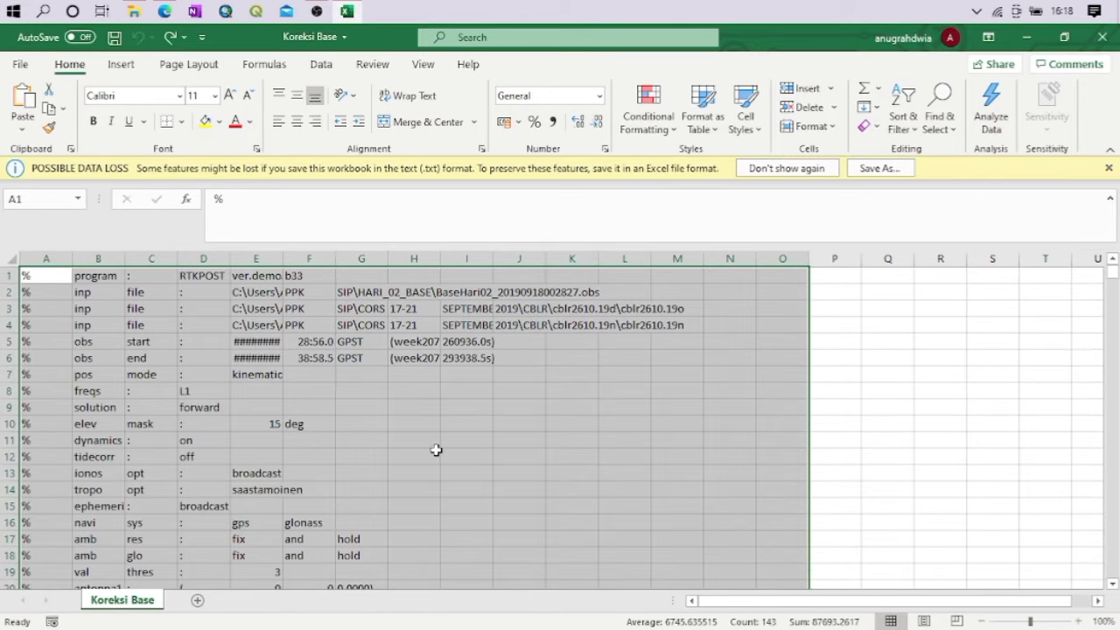
right_click(464, 341)
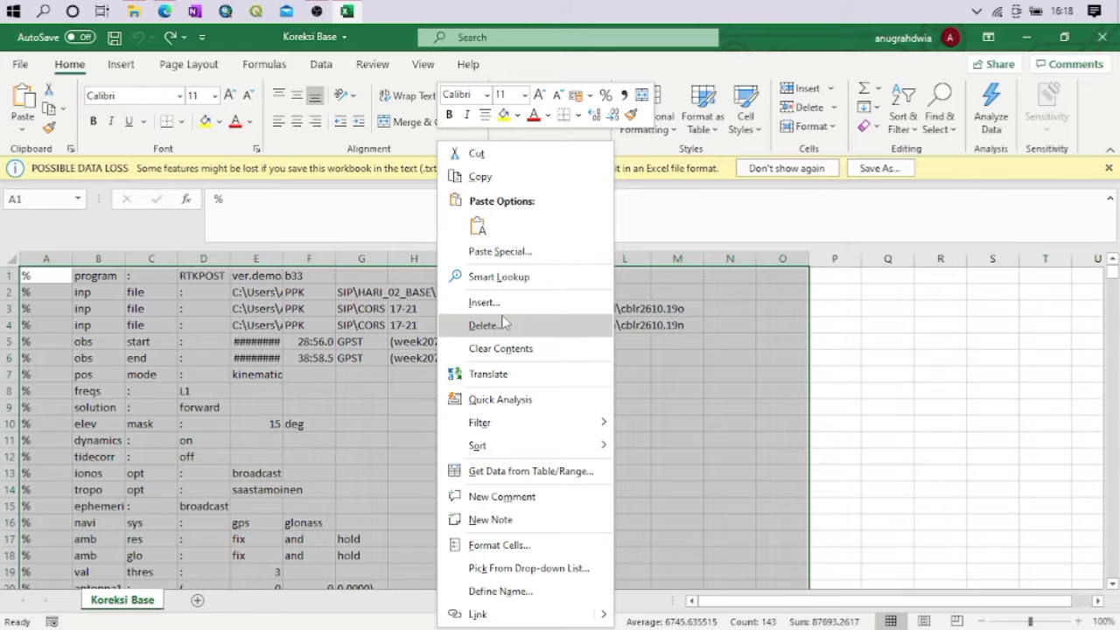
left_click(505, 325)
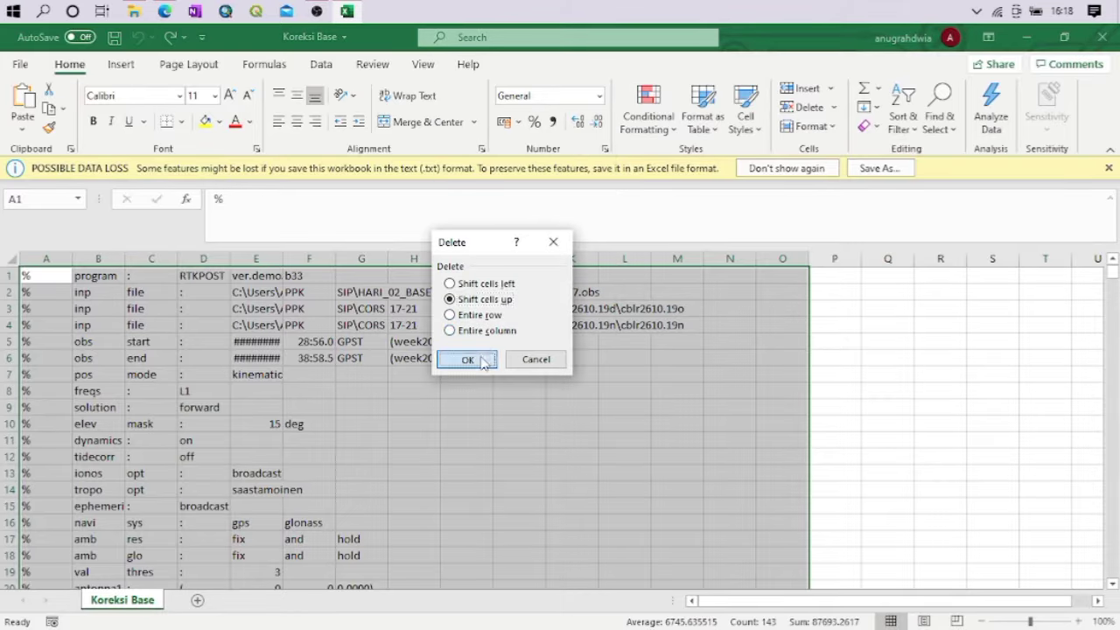
left_click(482, 362)
left_click(140, 324)
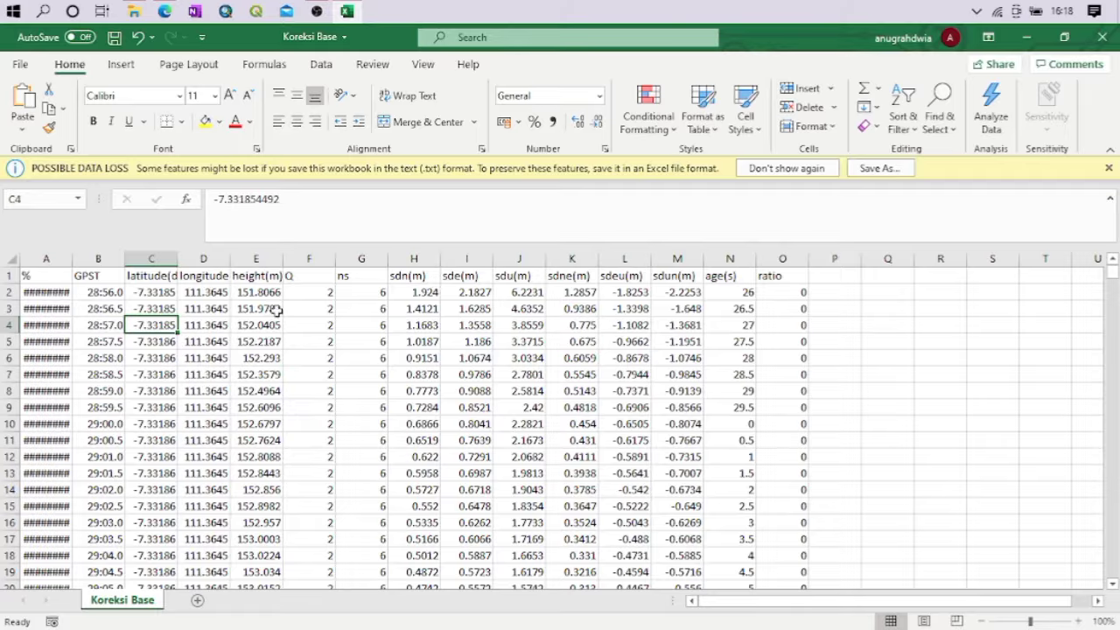
Delete the %, GPST, Q, ns, sdne, sdeu, sdun, age and ratio columns, keeping the coordinates, height, sdn, sde and sdu
left_click(48, 259)
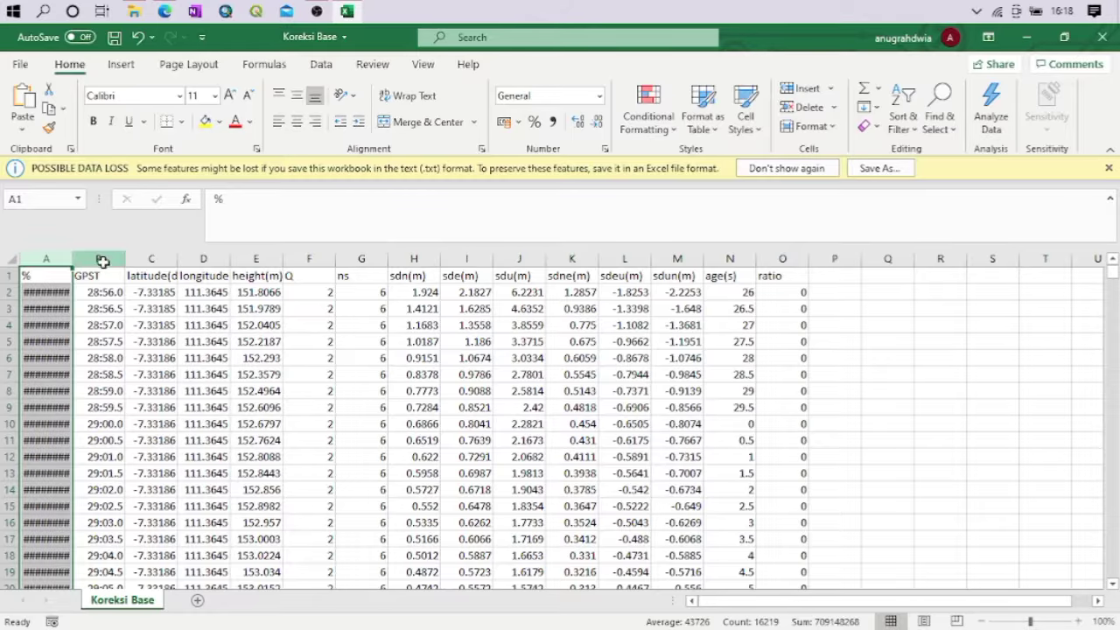
left_click(102, 261, "ctrl")
left_click(299, 254, "ctrl")
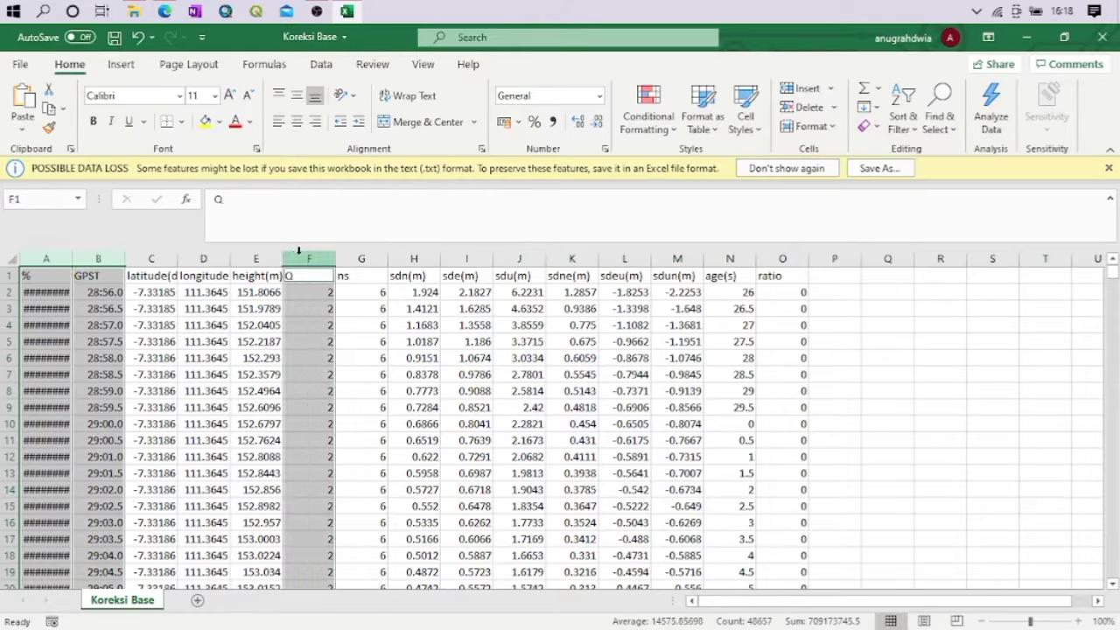
left_click(348, 259, "ctrl")
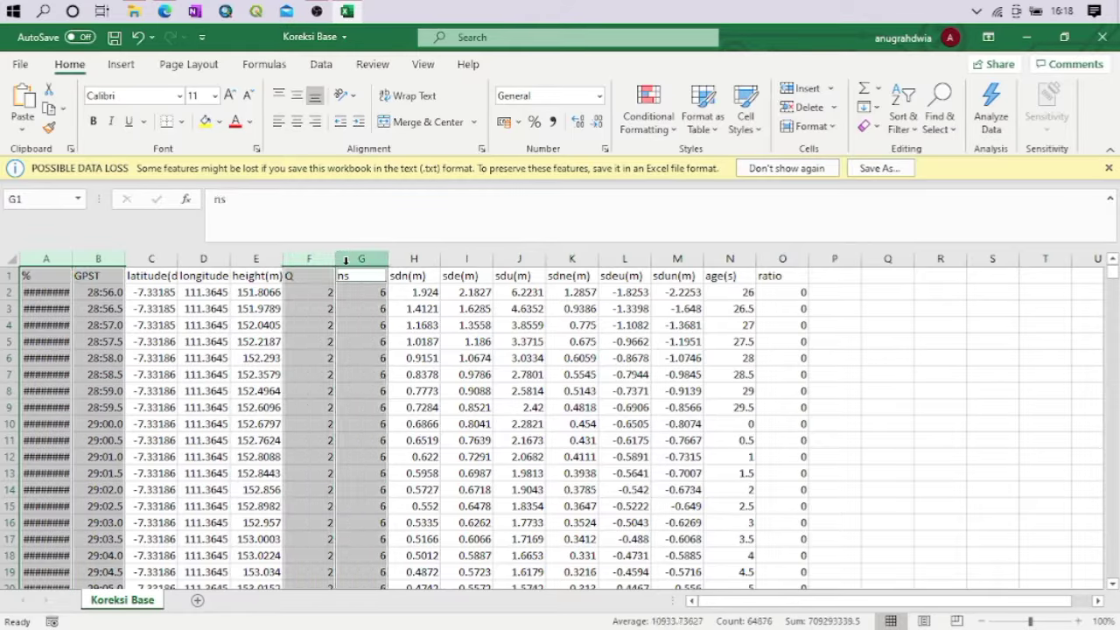
left_click(515, 258, "ctrl")
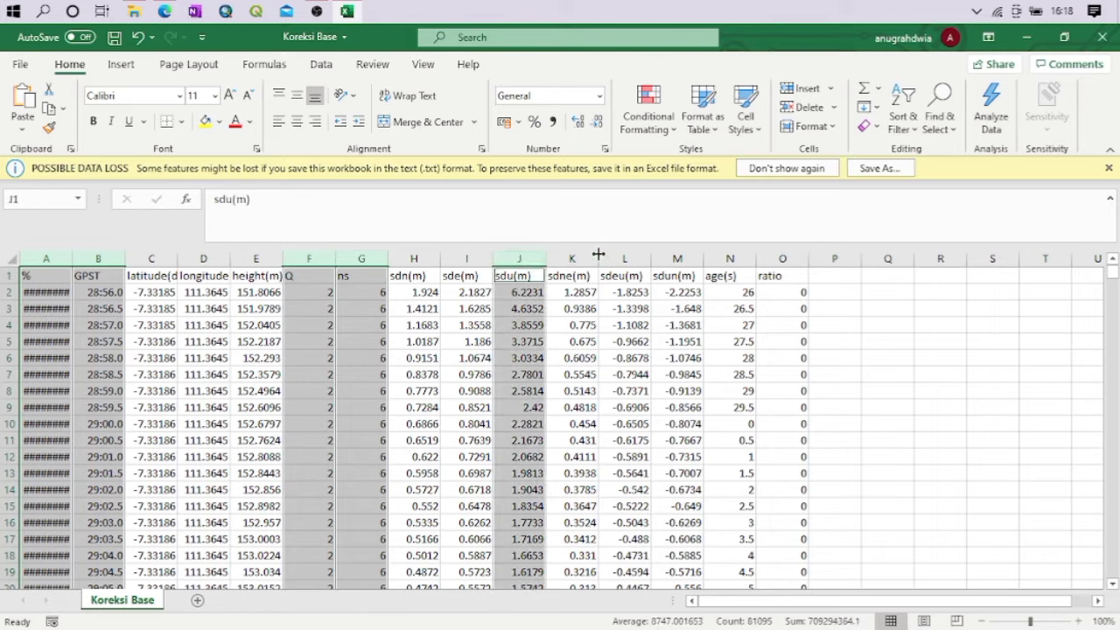
left_click(571, 255, "ctrl")
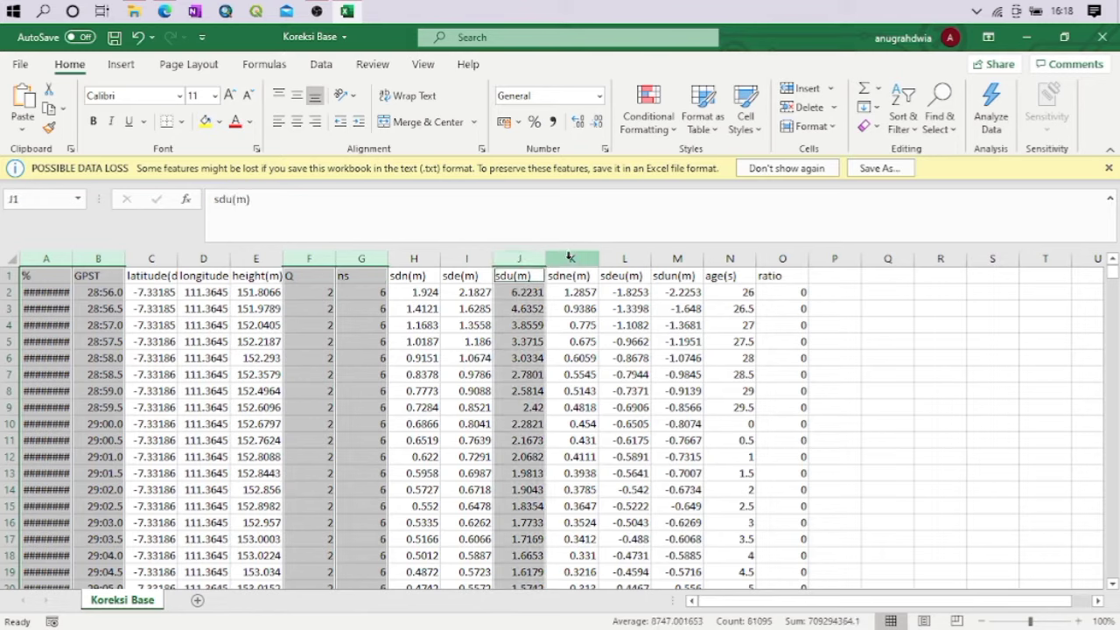
left_click(515, 259, "ctrl")
left_click(573, 259, "ctrl")
left_click(632, 259, "ctrl")
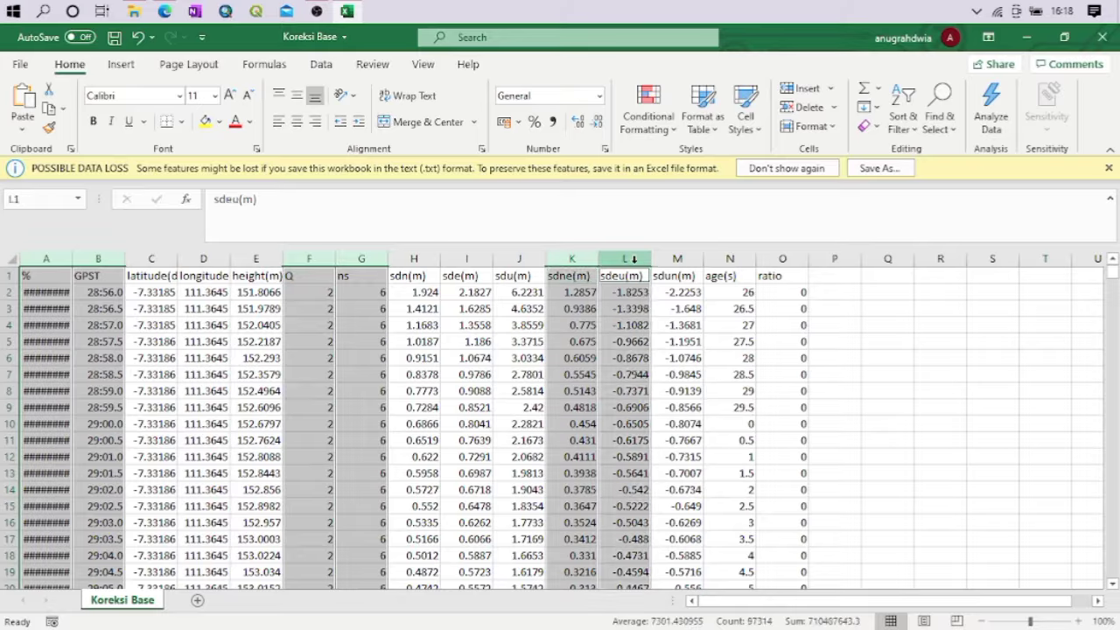
left_click(660, 256, "ctrl")
left_click(730, 257, "ctrl")
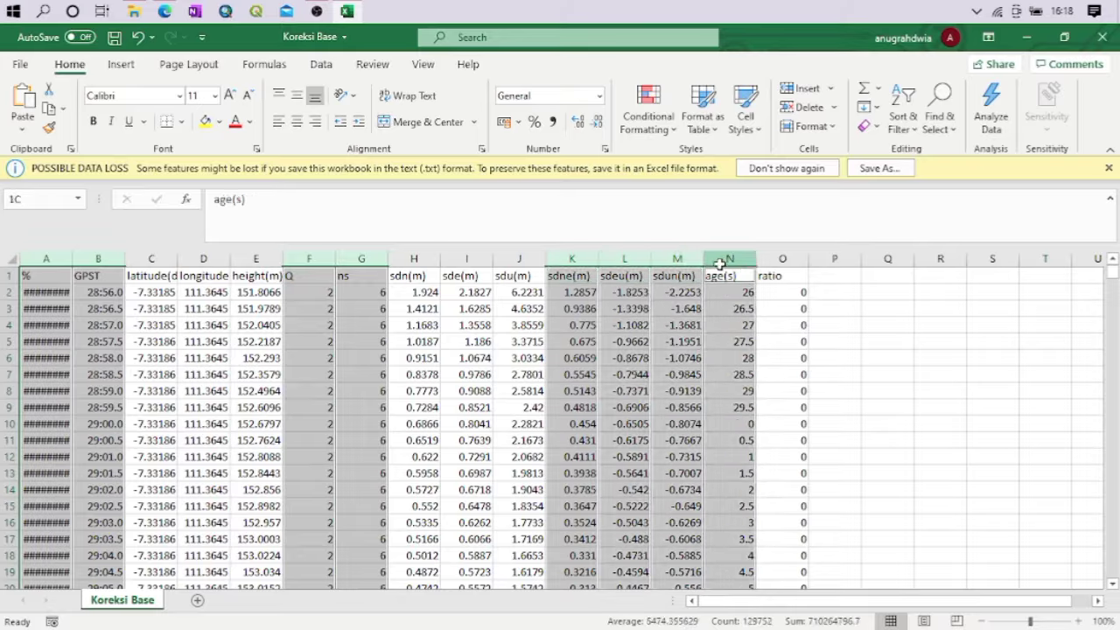
left_click(782, 258, "ctrl")
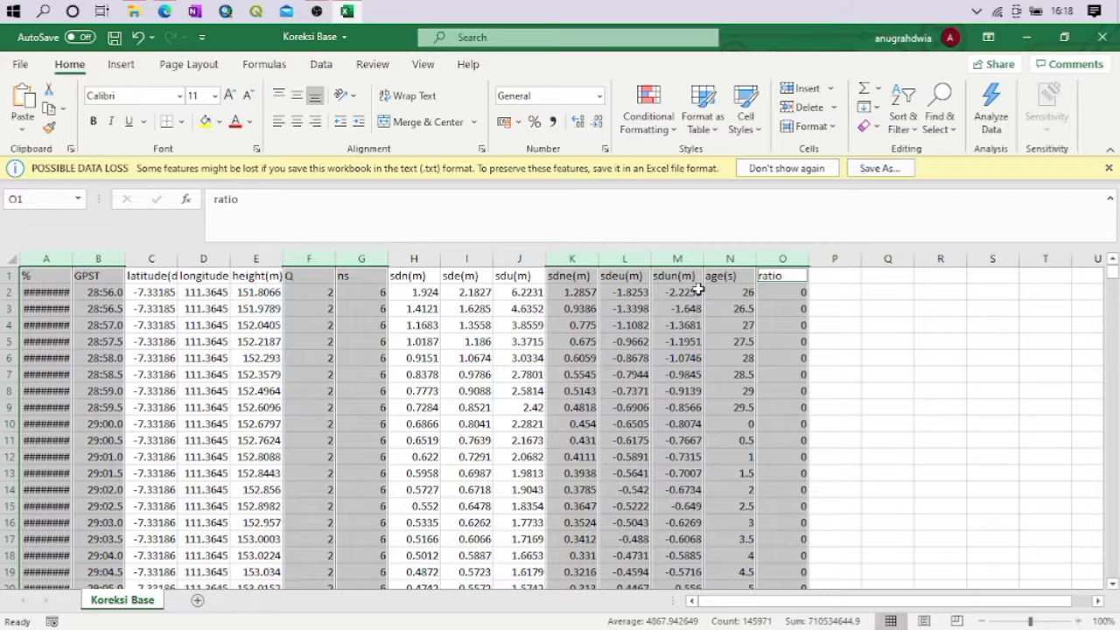
key("BackSpace")
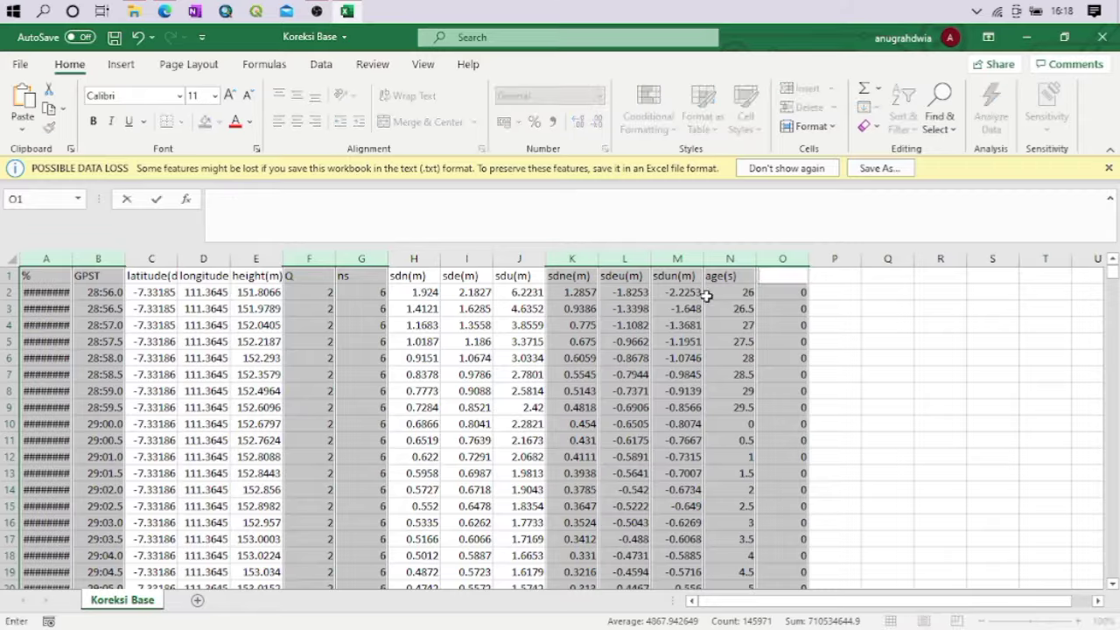
right_click(709, 296)
left_click(762, 339)
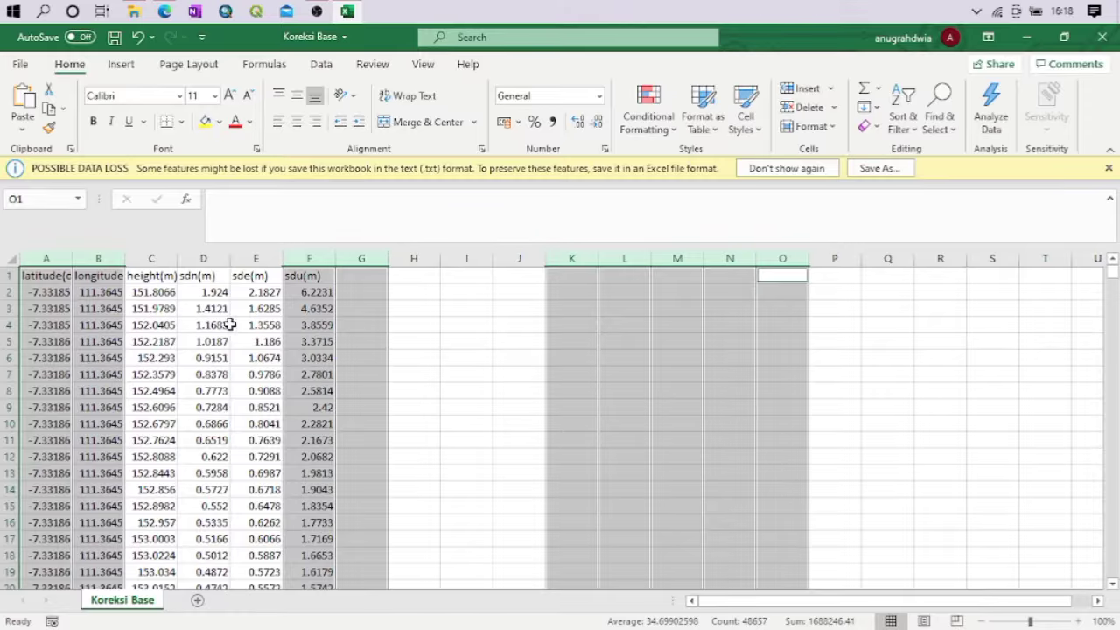
left_click(300, 327)
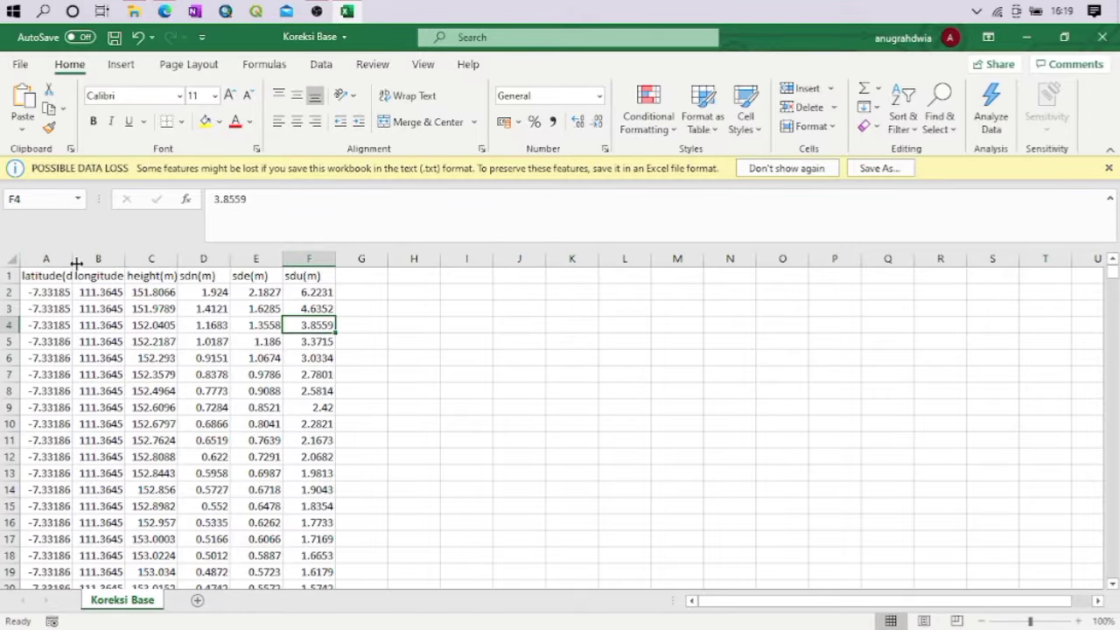
Widen the latitude and longitude columns so the coordinates show all their decimals
left_click_drag(72, 259, 194, 260)
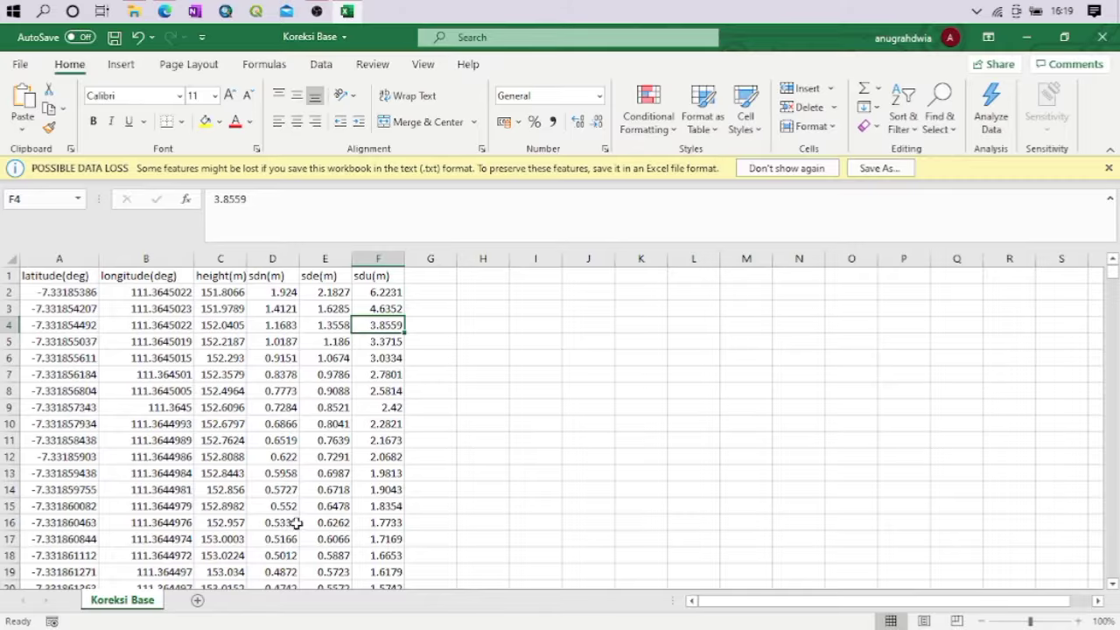
scroll(297, 516, "down", 1)
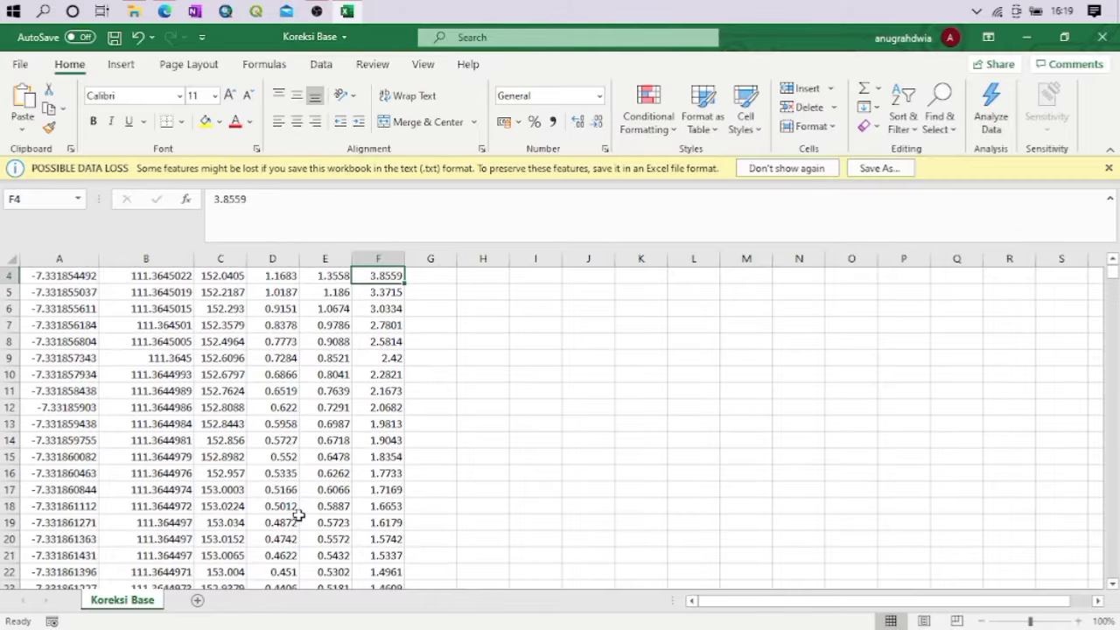
scroll(297, 516, "up", 1)
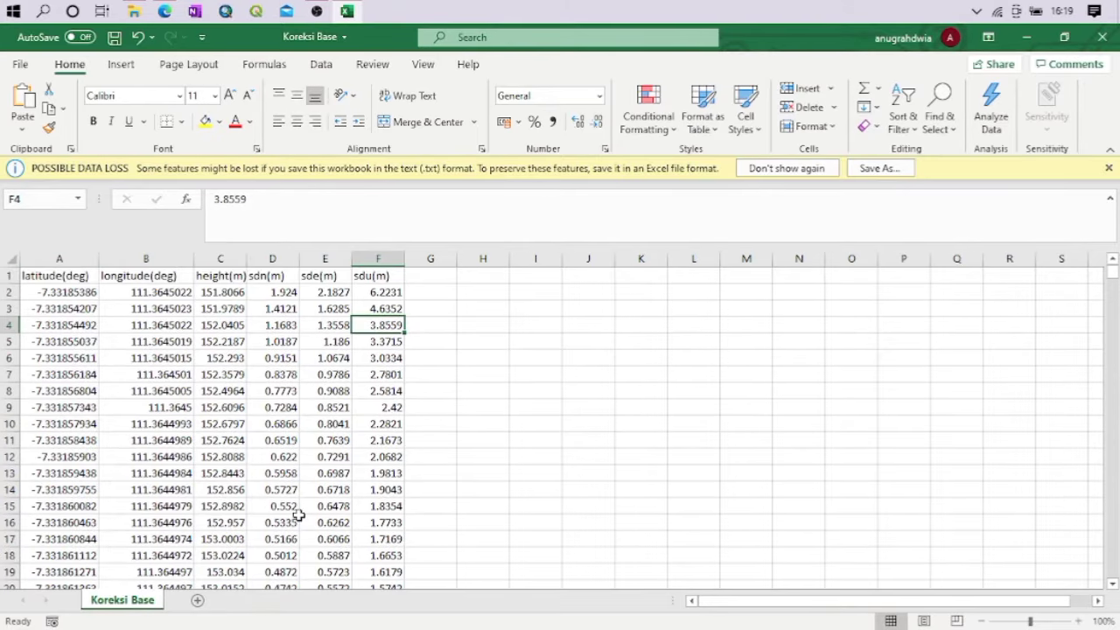
Delete the first data rows, cells A2:G24, with their large standard deviations, shifting the remaining cells up
scroll(298, 516, "down", 2)
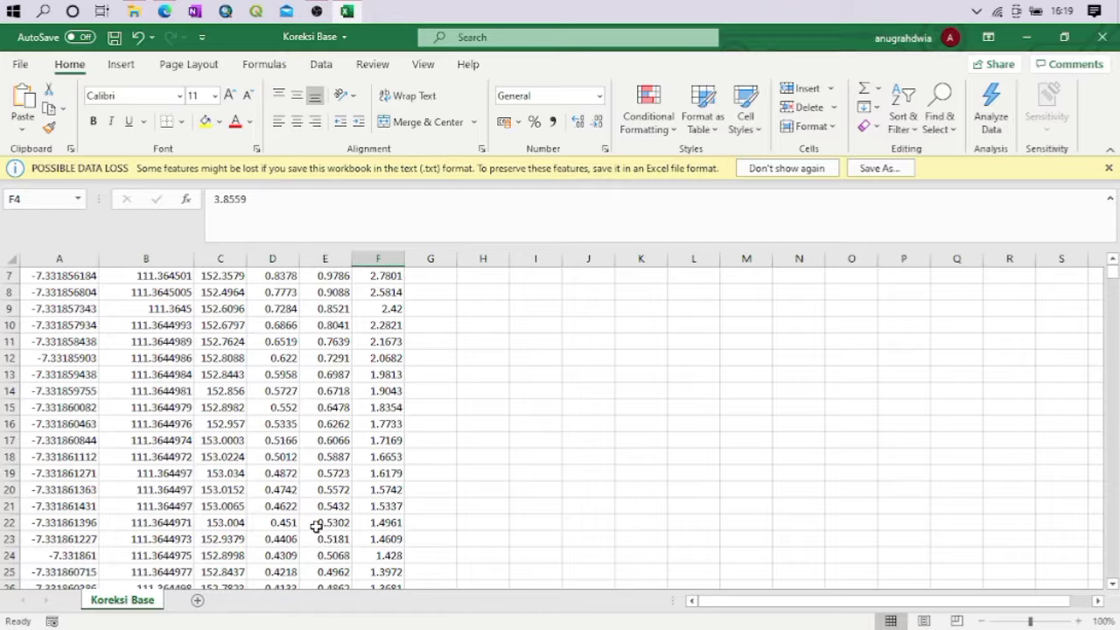
left_click_drag(420, 554, 49, 292)
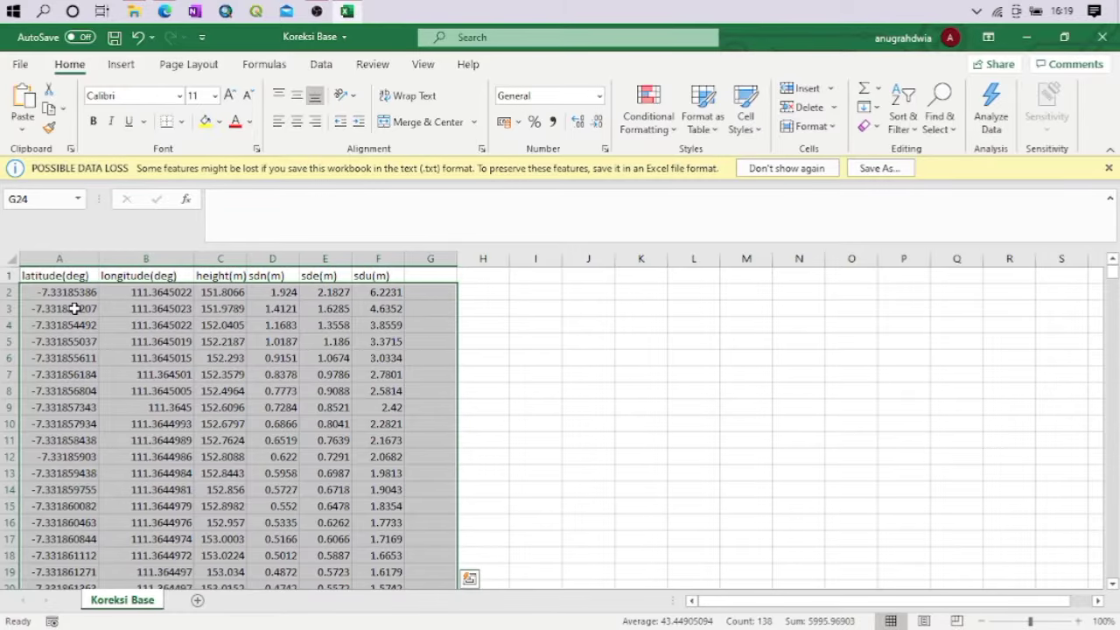
right_click(87, 339)
left_click(158, 353)
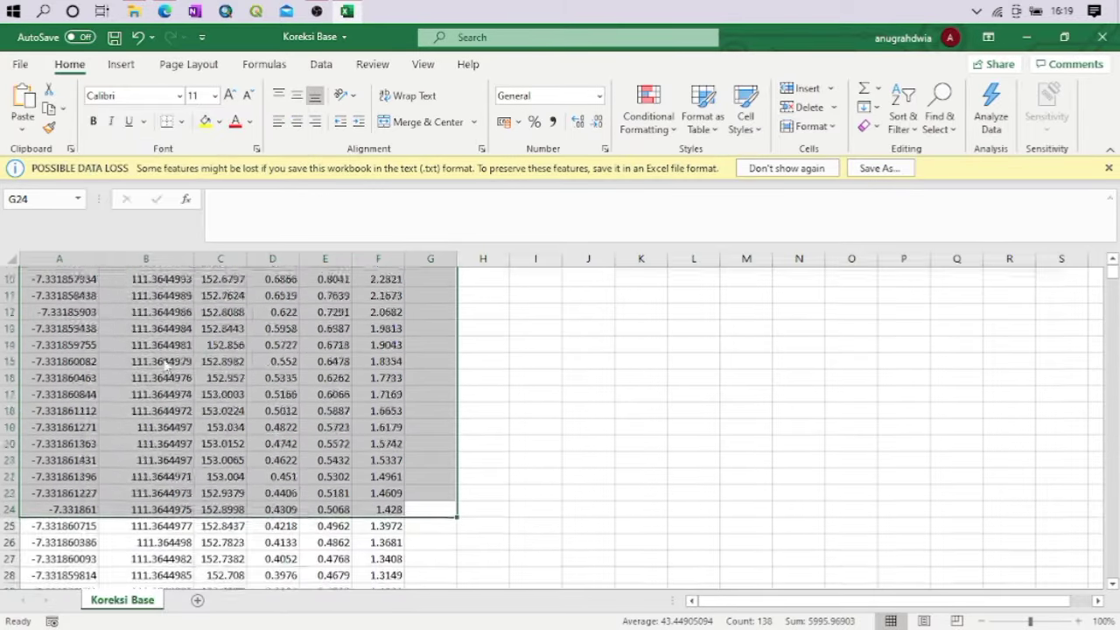
left_click(131, 403)
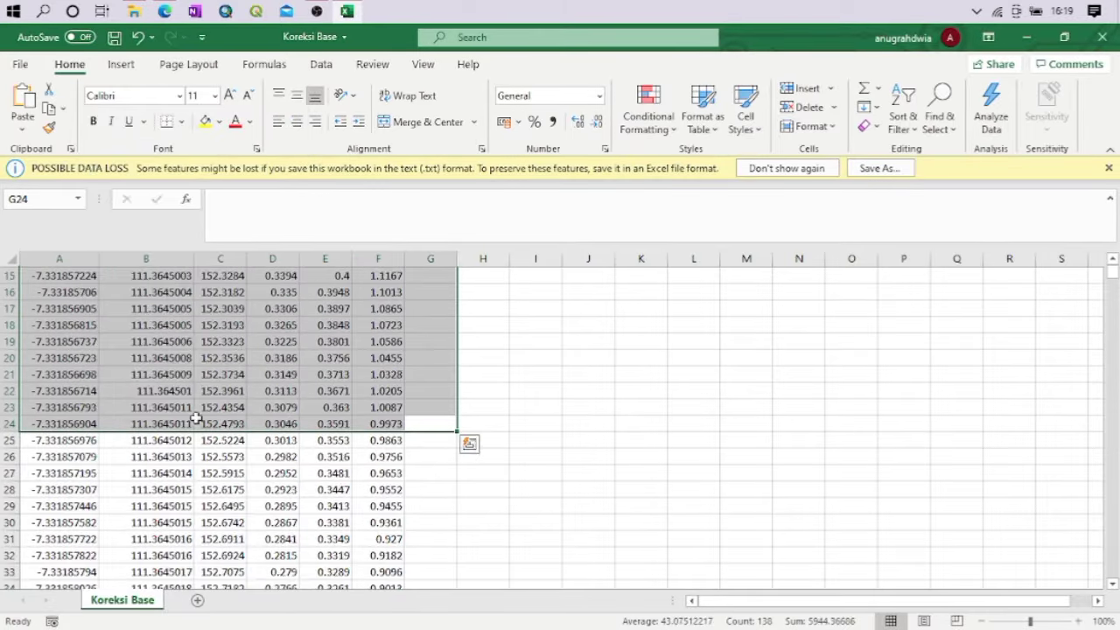
scroll(354, 460, "up", 5)
left_click(313, 404)
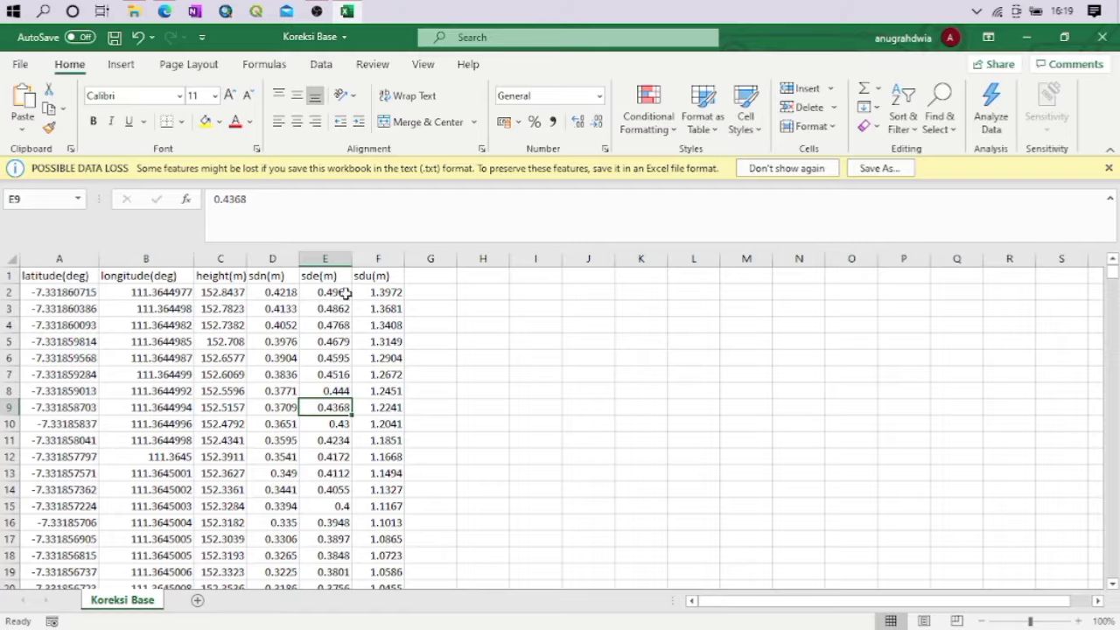
left_click(302, 375)
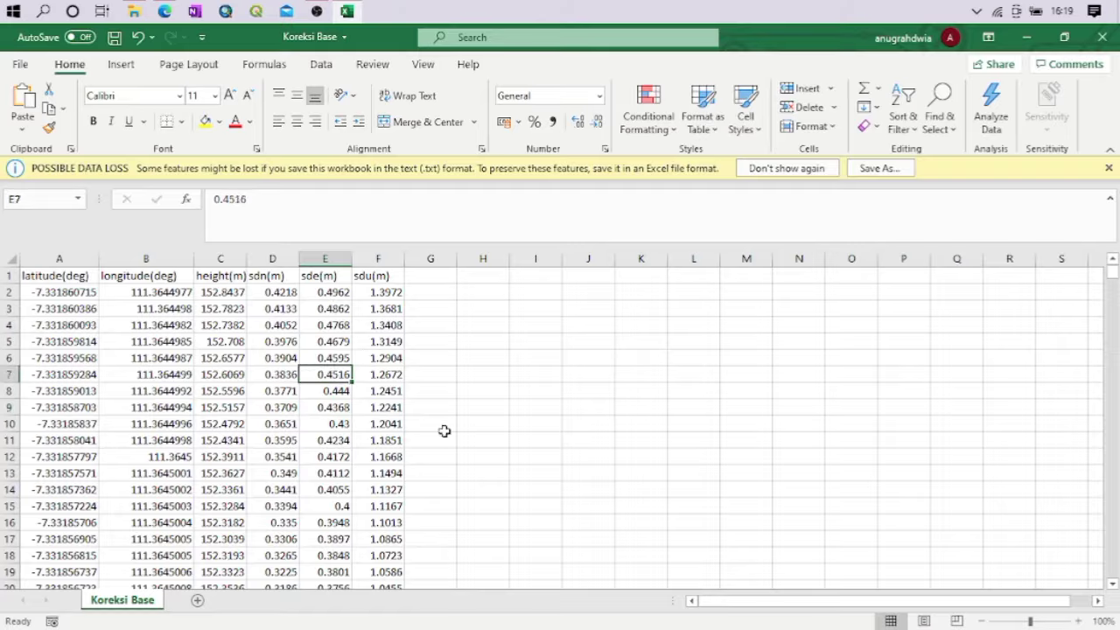
Delete the outlier rows at the end of the table, cells A16168:G16196
key("End")
key("Down")
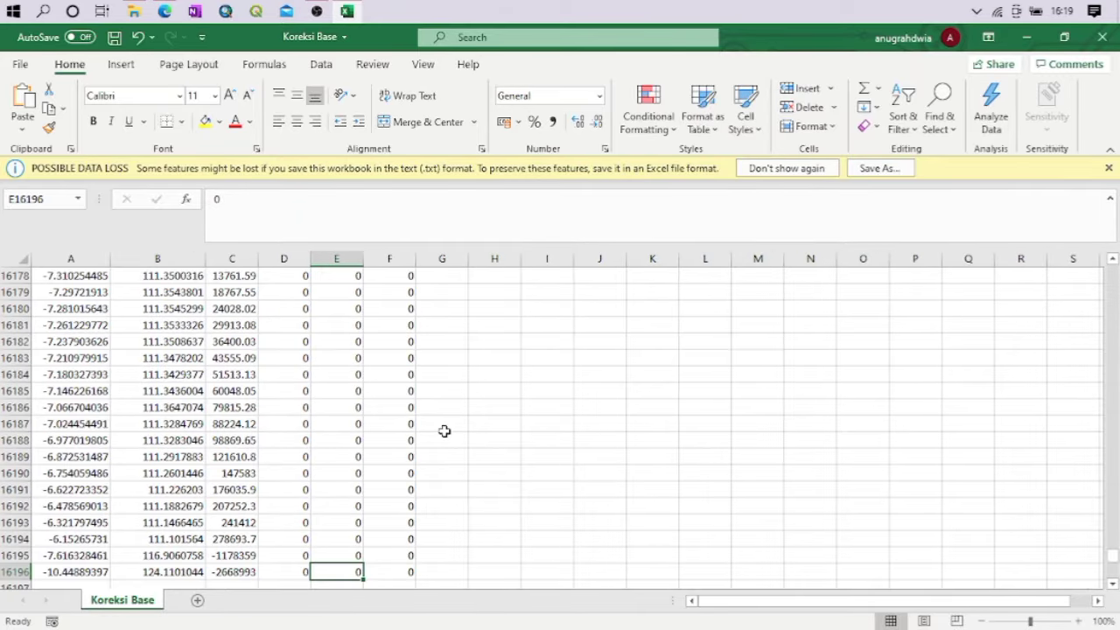
left_click(441, 540)
scroll(454, 558, "down", 2)
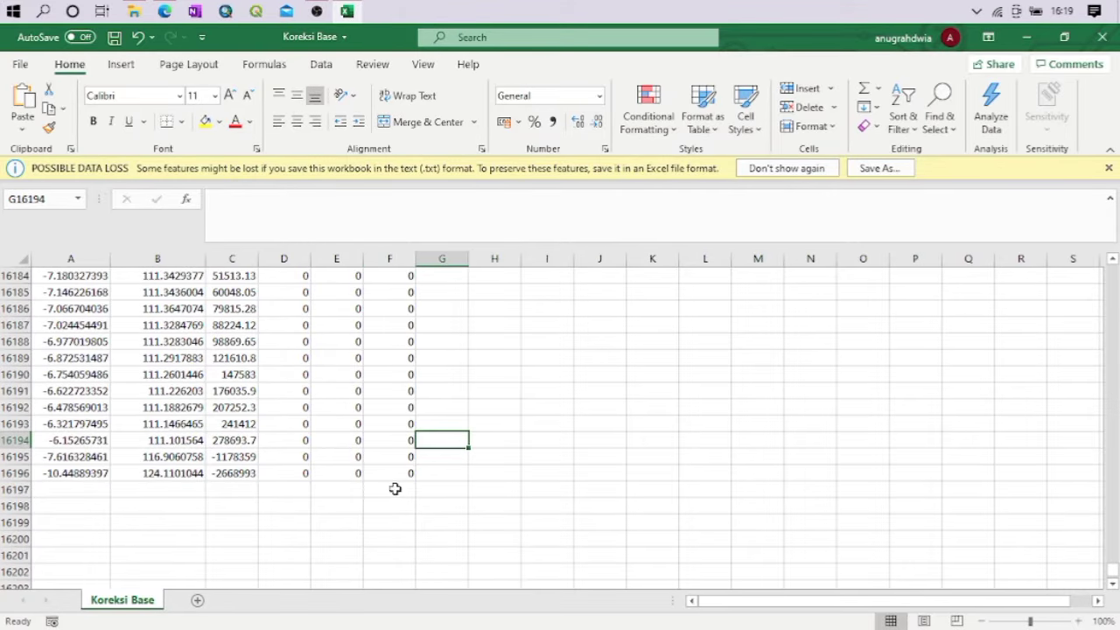
left_click_drag(444, 472, 101, 307)
scroll(346, 343, "up", 2)
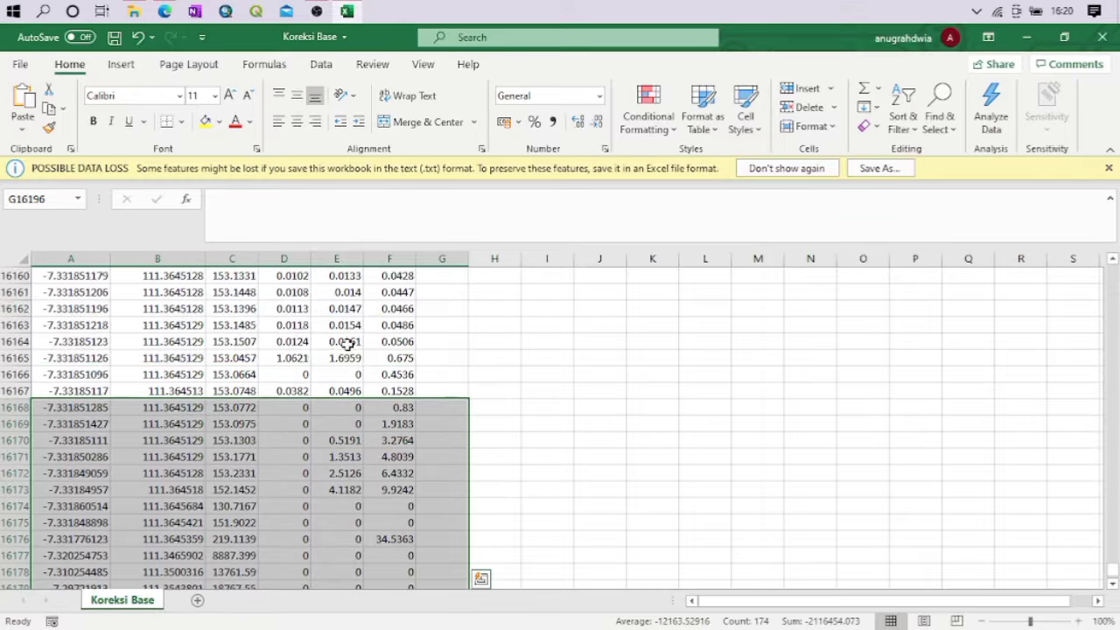
right_click(299, 431)
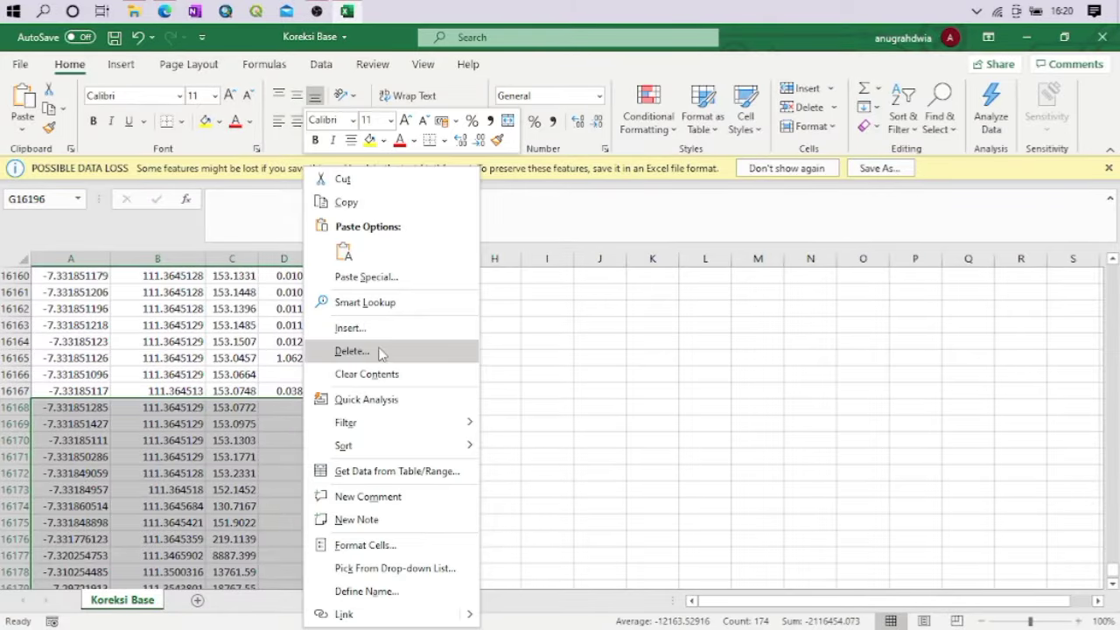
scroll(380, 353, "down", 6)
key("ctrl+minus")
left_click(345, 391)
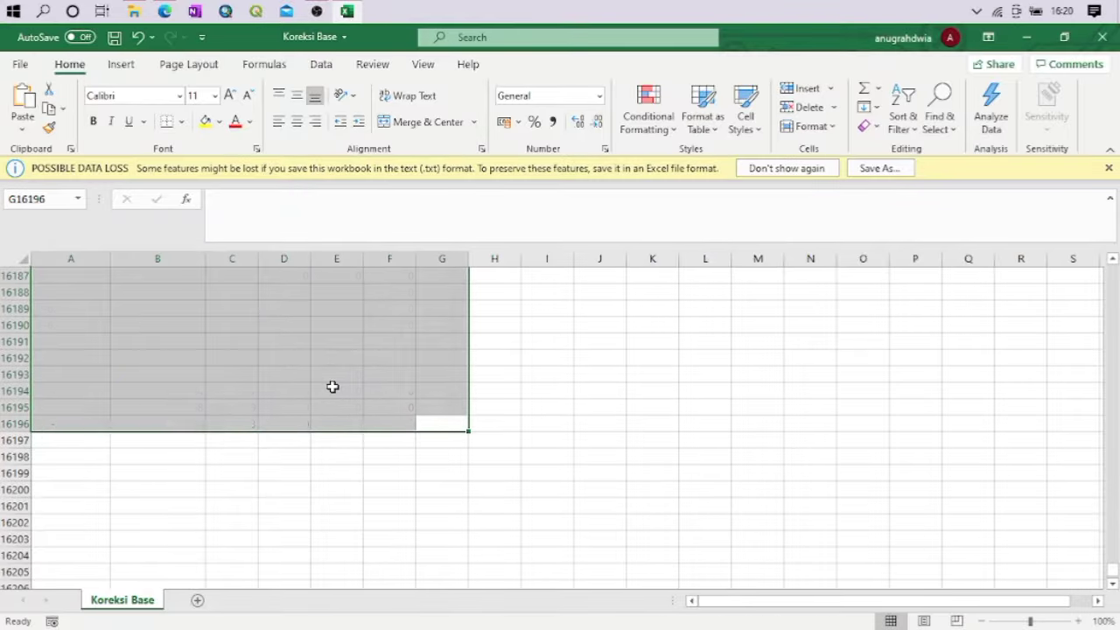
scroll(333, 387, "up", 5)
scroll(328, 387, "up", 4)
left_click(462, 393)
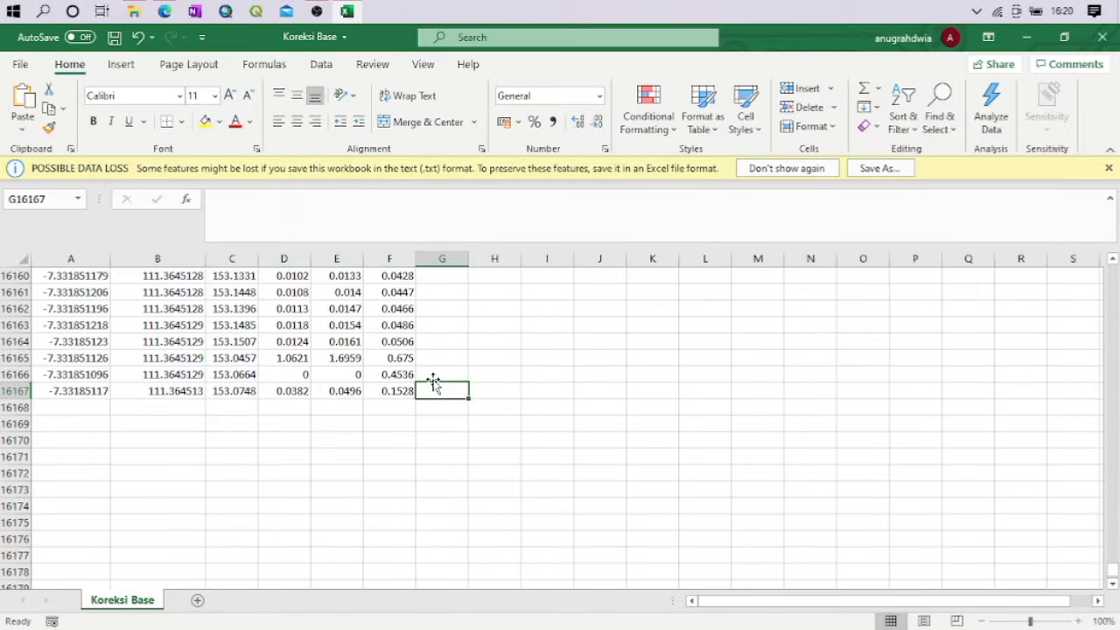
Delete the two remaining outlier rows, cells A16165:G16166, shifting the last row up
left_click(429, 372)
left_click_drag(428, 373, 46, 355)
right_click(254, 377)
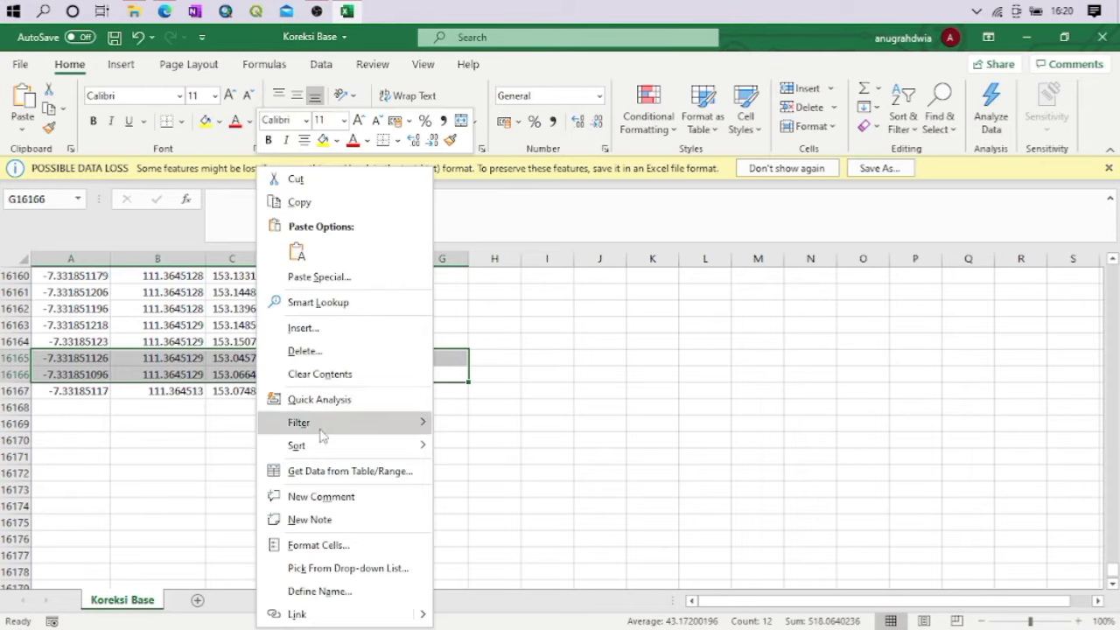
left_click(320, 359)
left_click(280, 398)
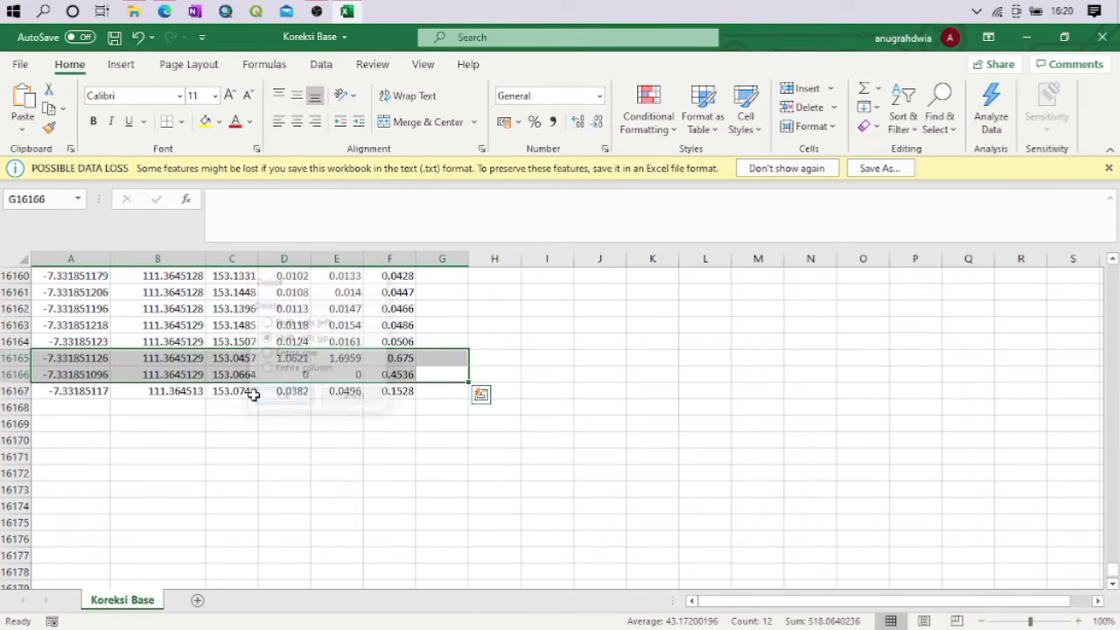
left_click(200, 405)
Average the latitude column in cell A16167, two rows below the last record, with =AVERAGE(A2:A16165)
scroll(385, 345, "up", 8)
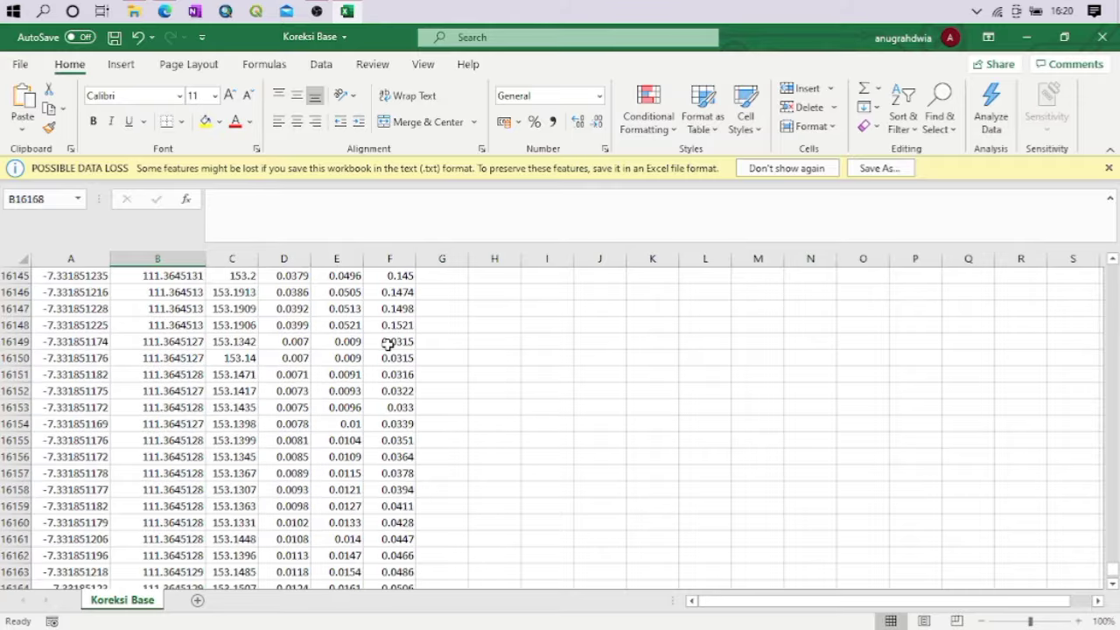
scroll(388, 344, "down", 10)
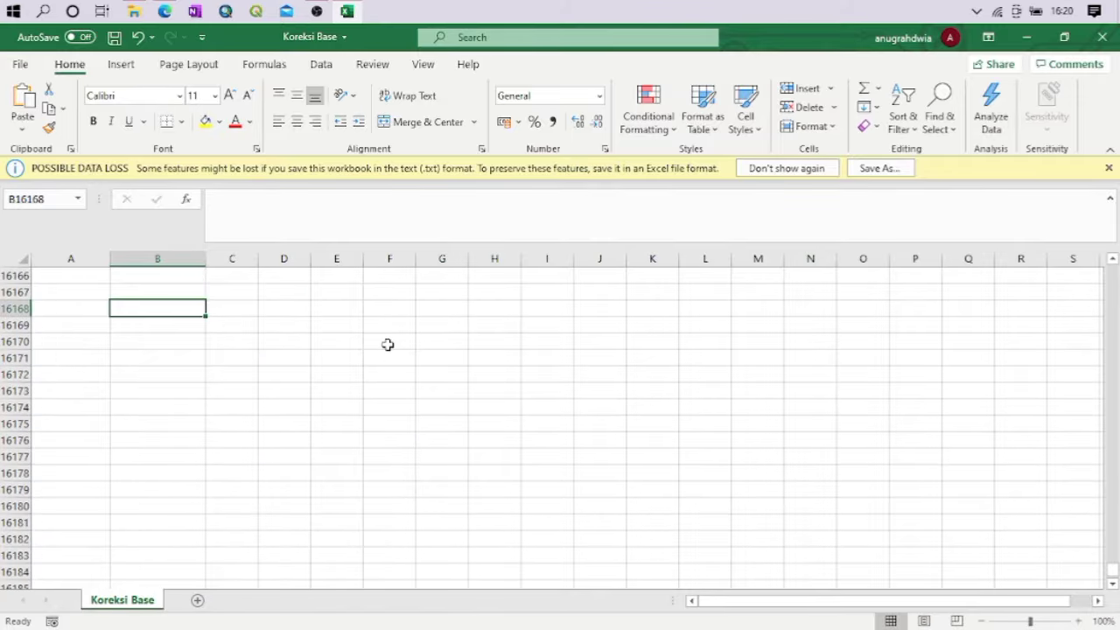
scroll(387, 345, "up", 5)
scroll(387, 345, "down", 1)
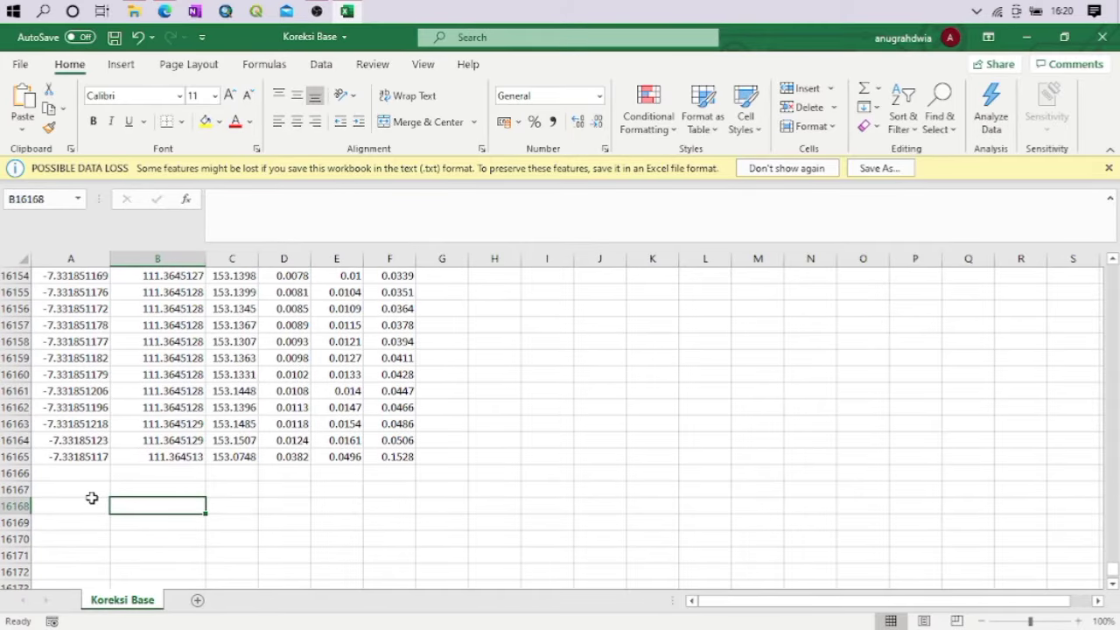
left_click(90, 494)
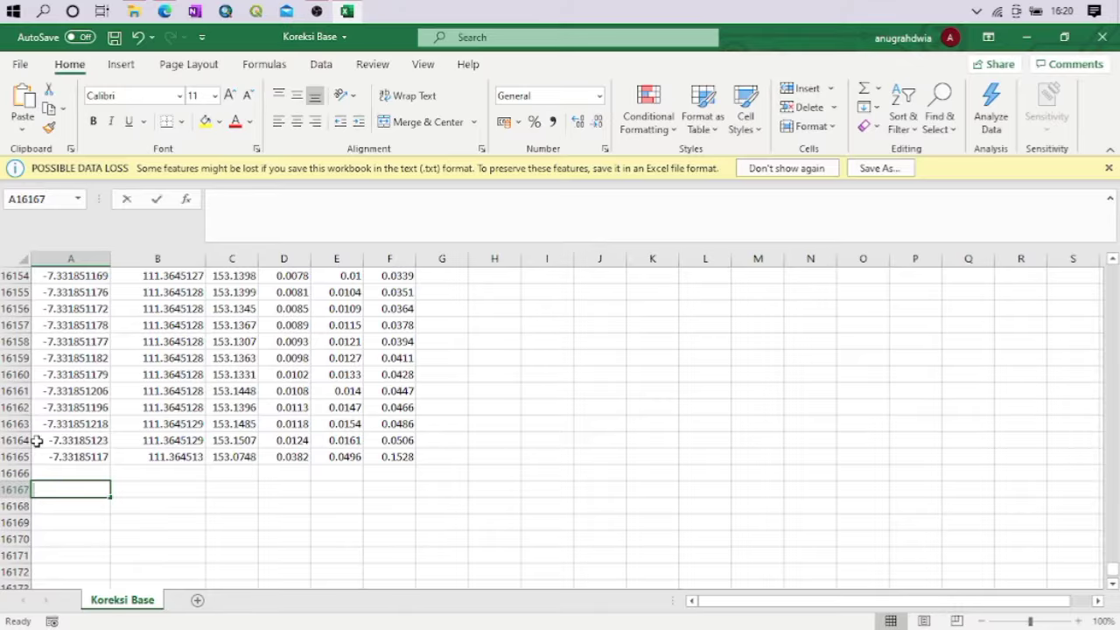
type("=averafe")
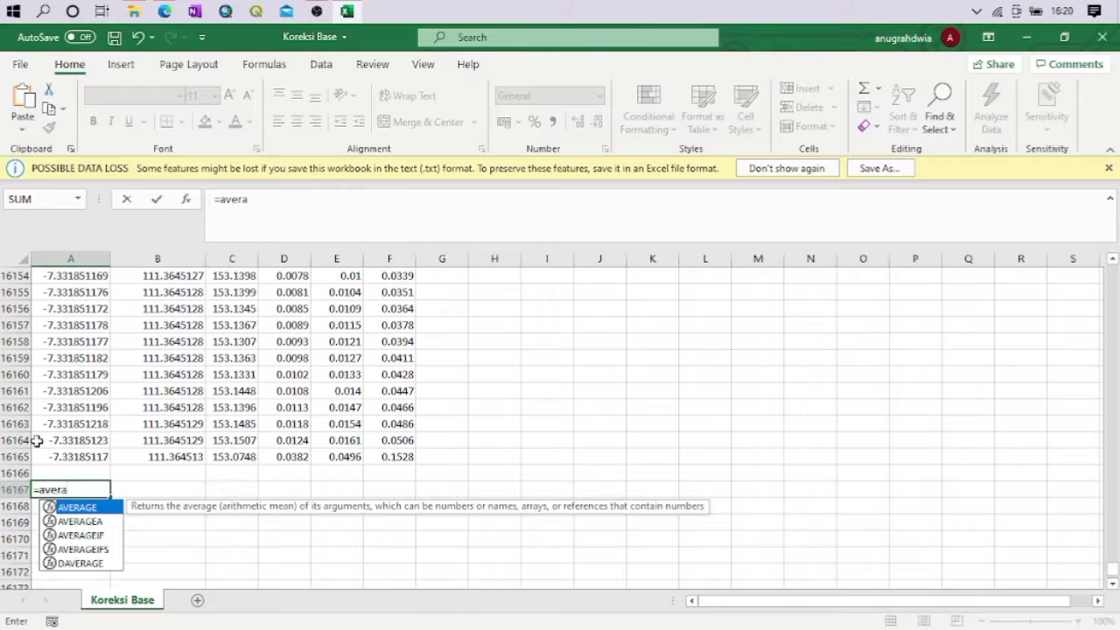
type("ge(")
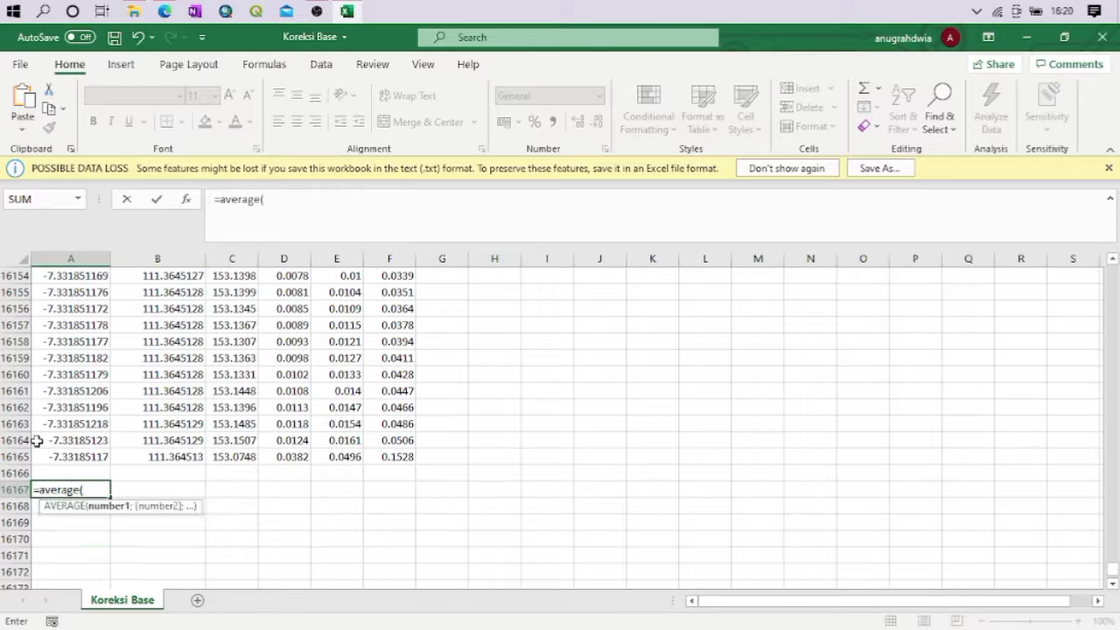
type("A")
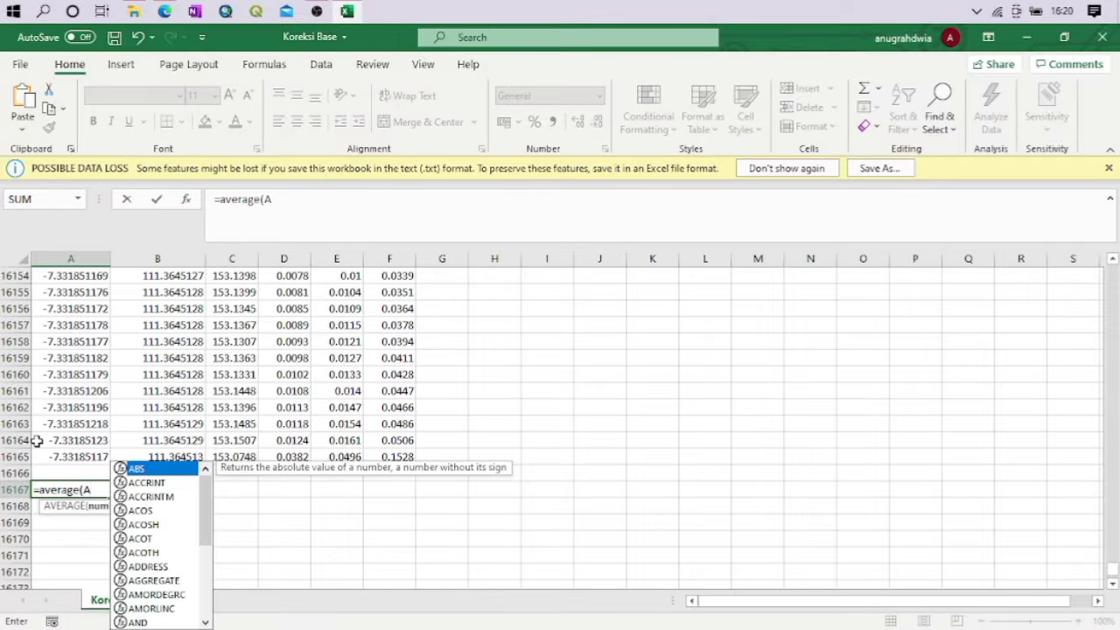
type("2")
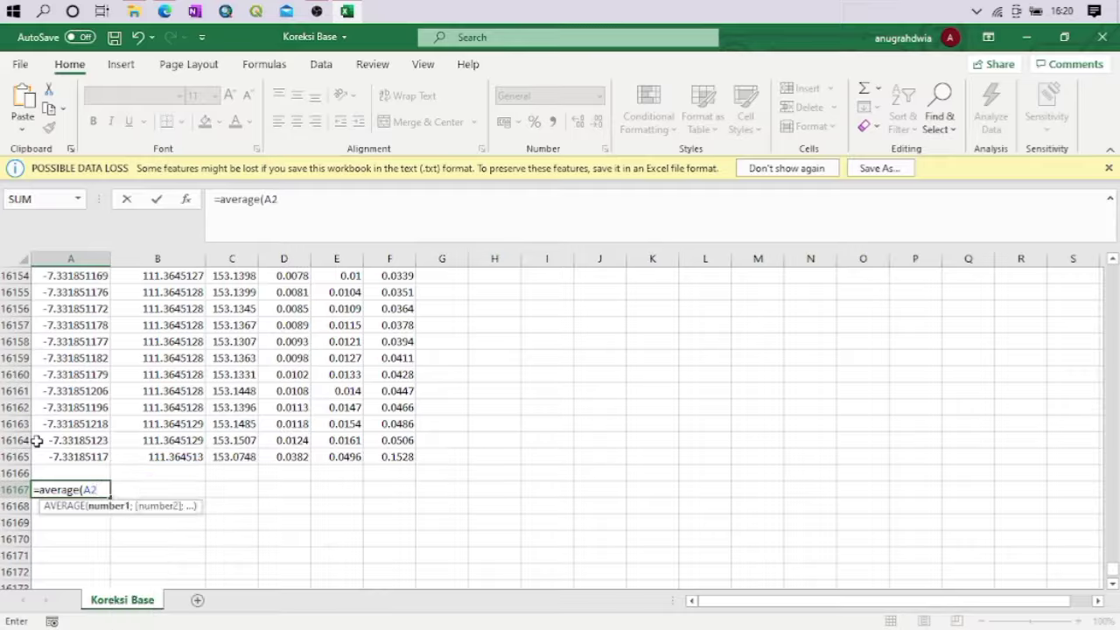
type(";")
key("BackSpace")
type(":")
left_click(62, 456)
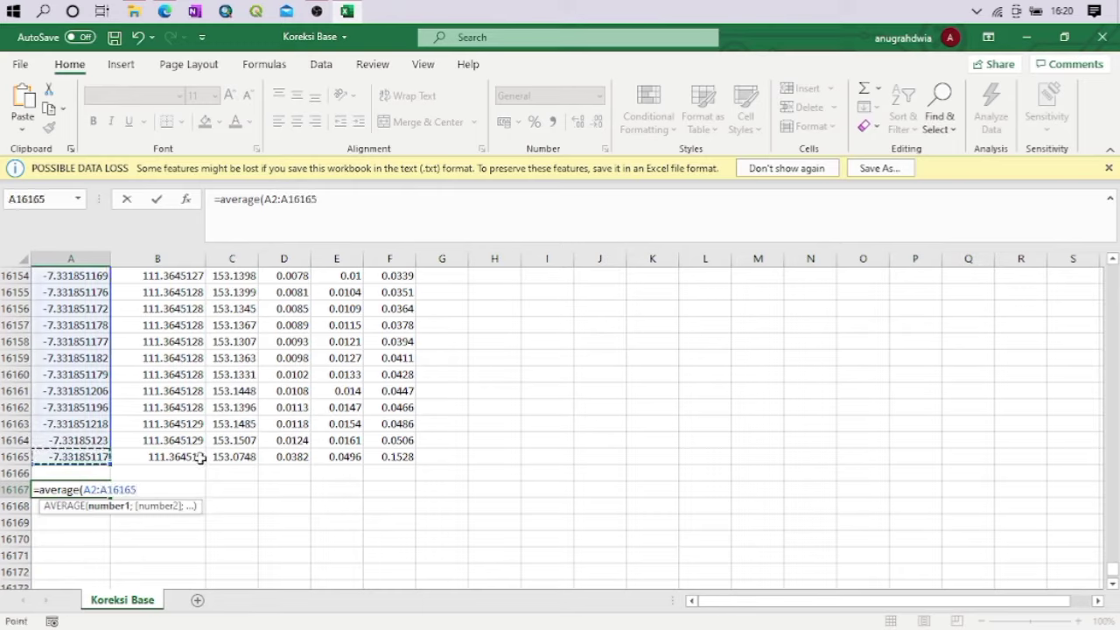
type(")")
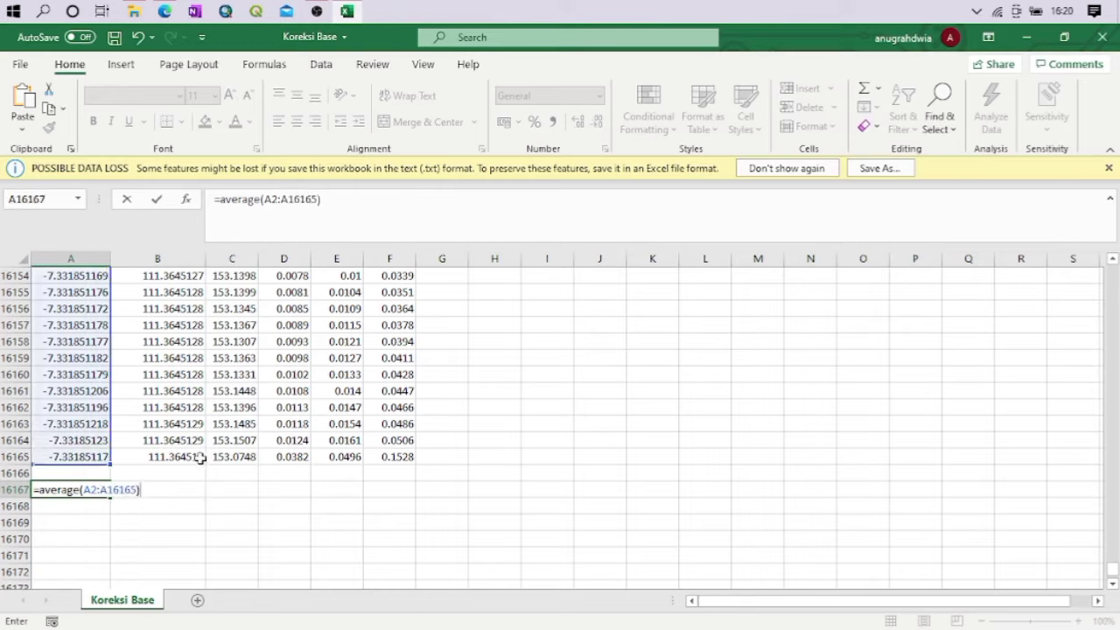
key("Return")
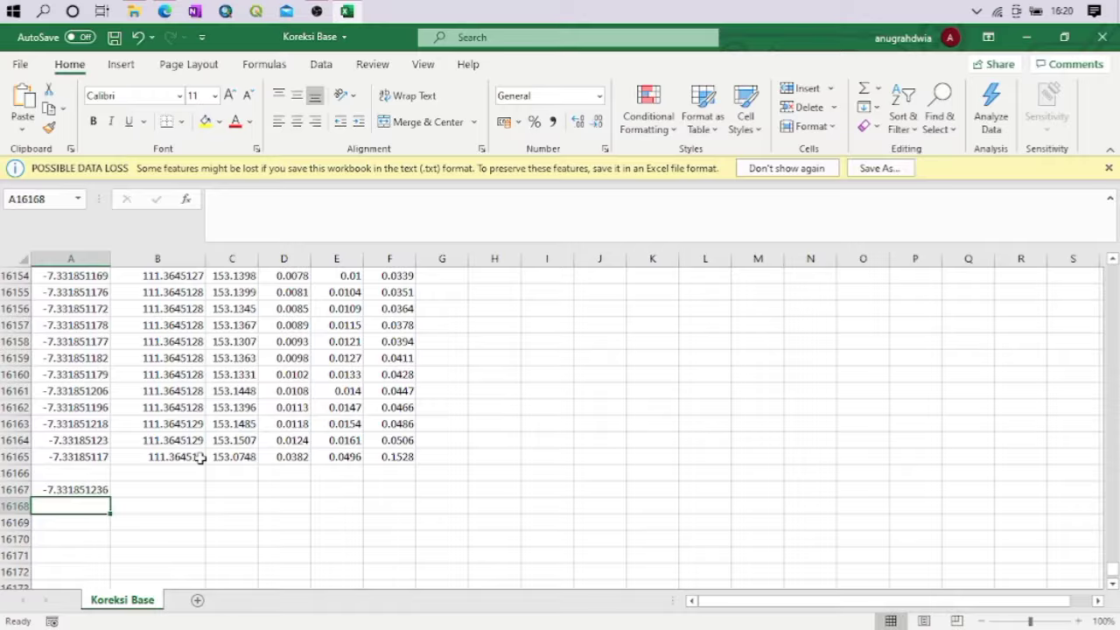
Fill the average formula from A16167 across to F16167 to average the remaining coordinate and standard deviation columns
left_click(95, 490)
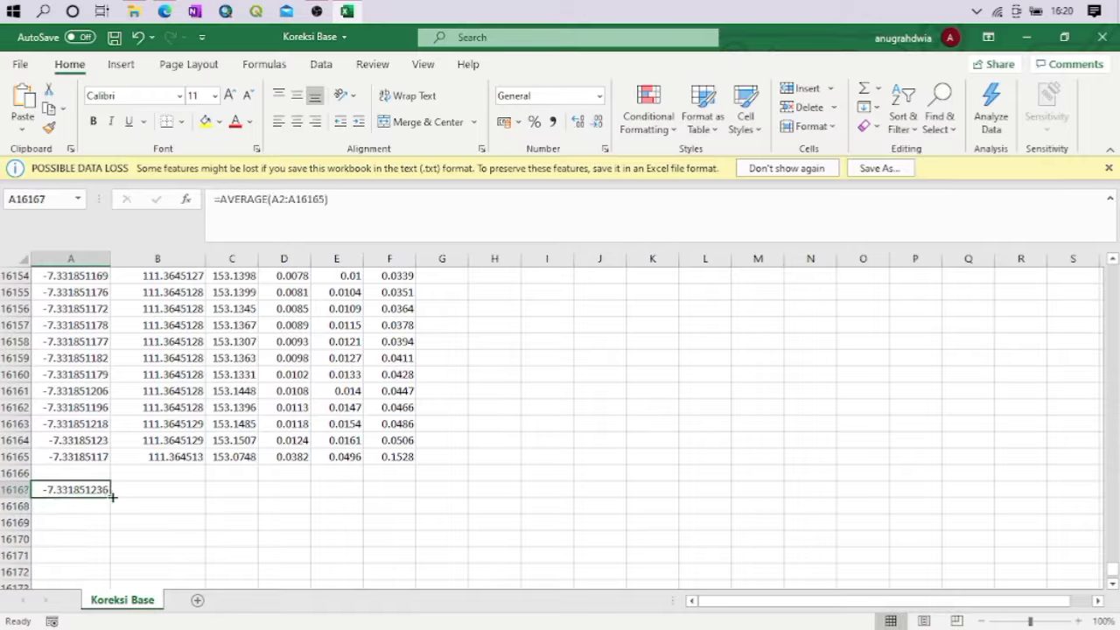
left_click_drag(112, 496, 425, 492)
left_click(426, 491)
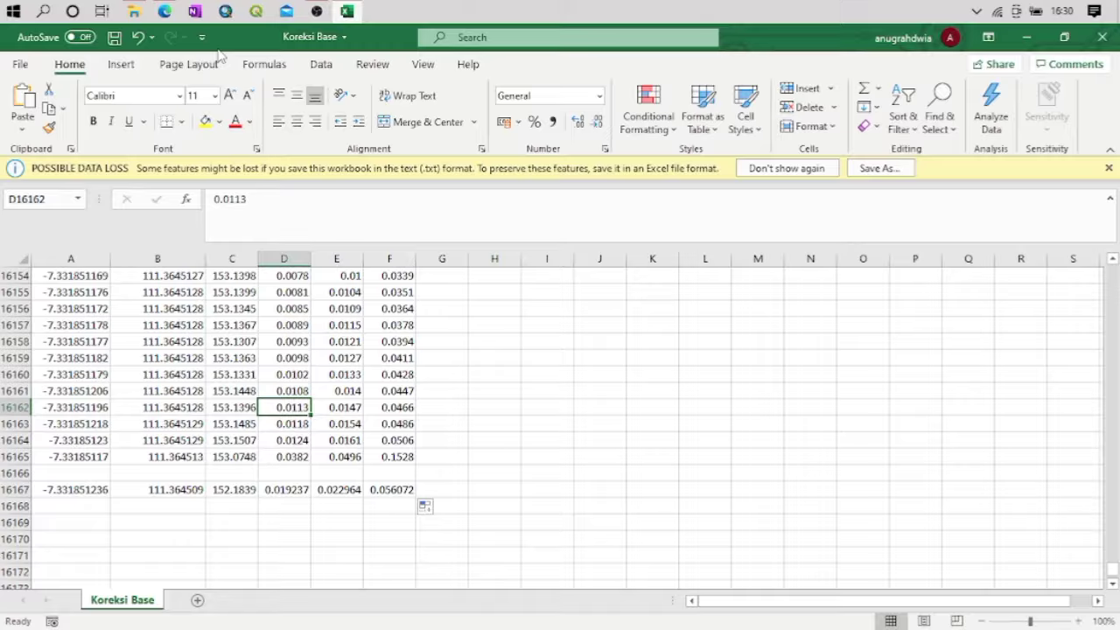
Switch to File Explorer and launch RTKCONV from the Aplikasi RTK folder
left_click(134, 12)
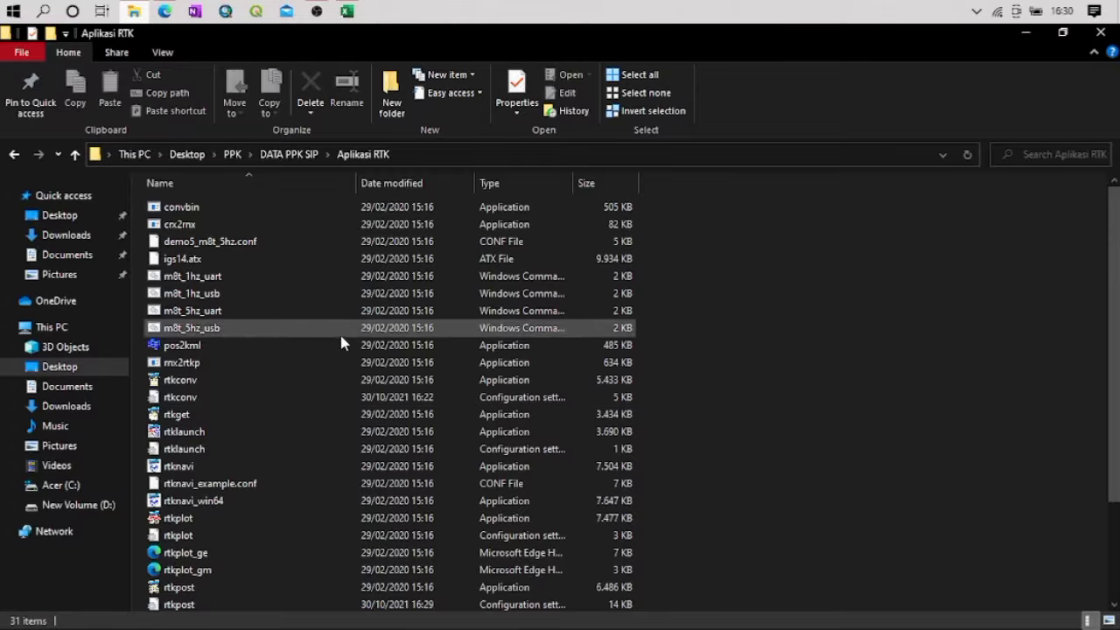
left_click(166, 379)
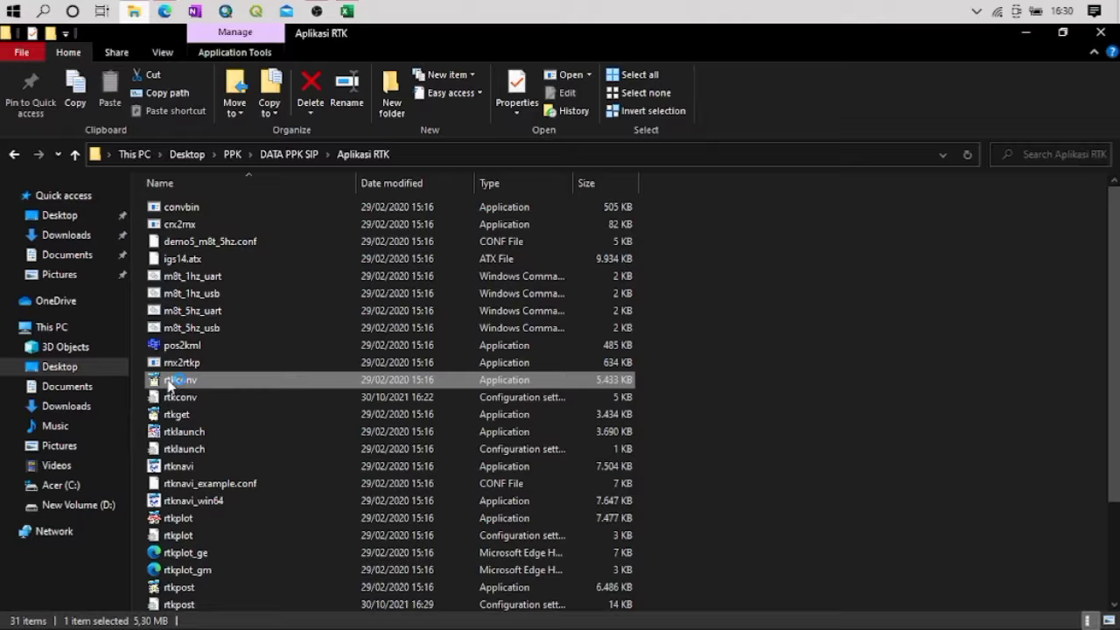
double_click(171, 383)
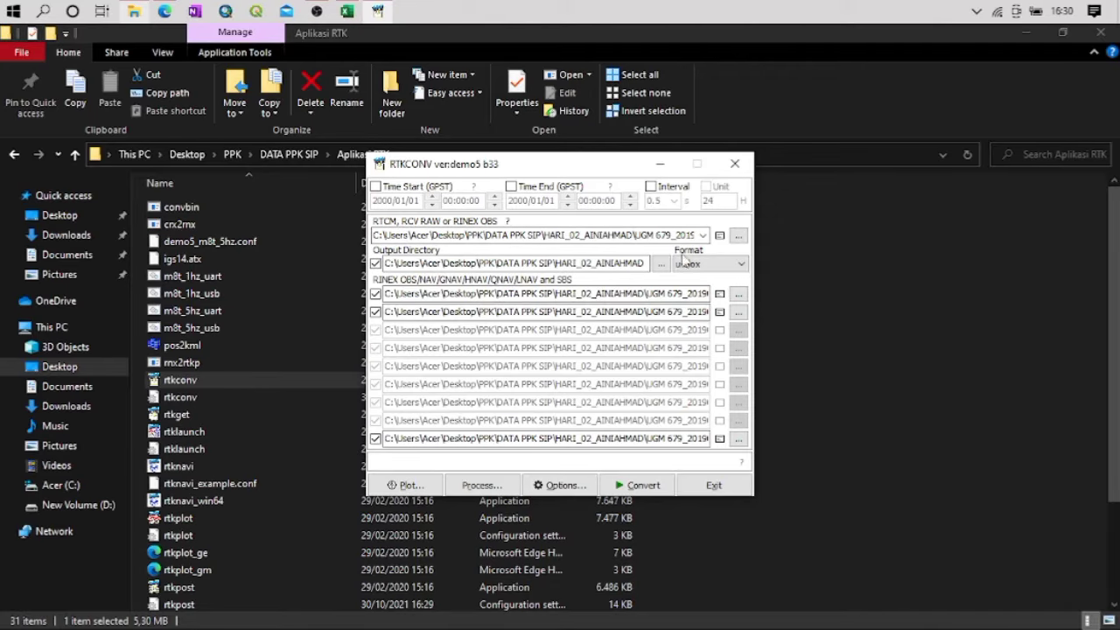
left_click(739, 236)
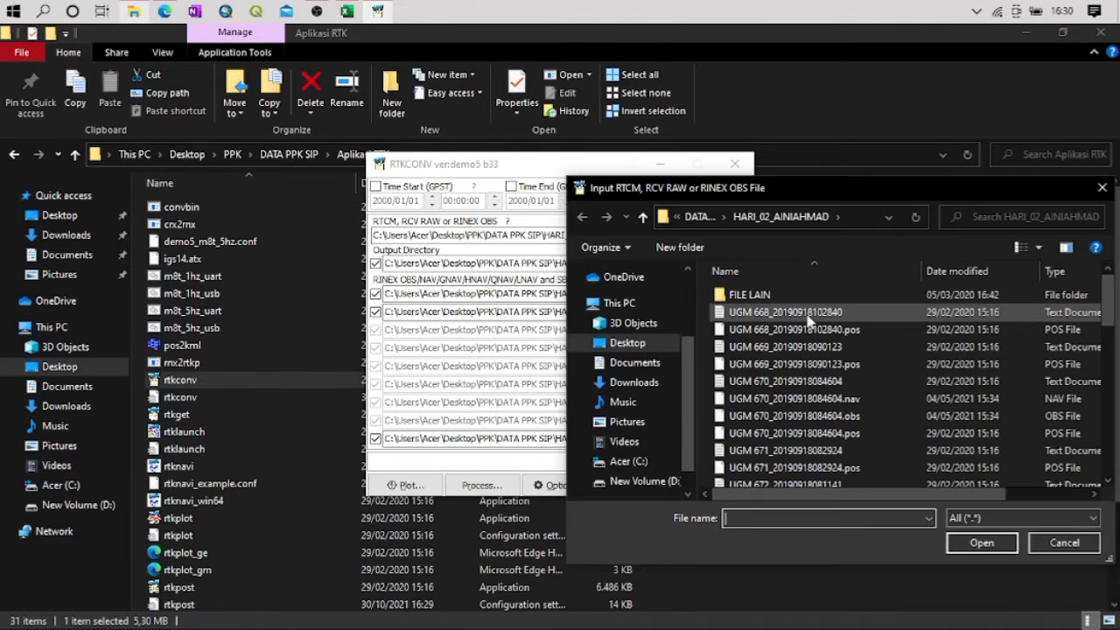
scroll(787, 322, "down", 10)
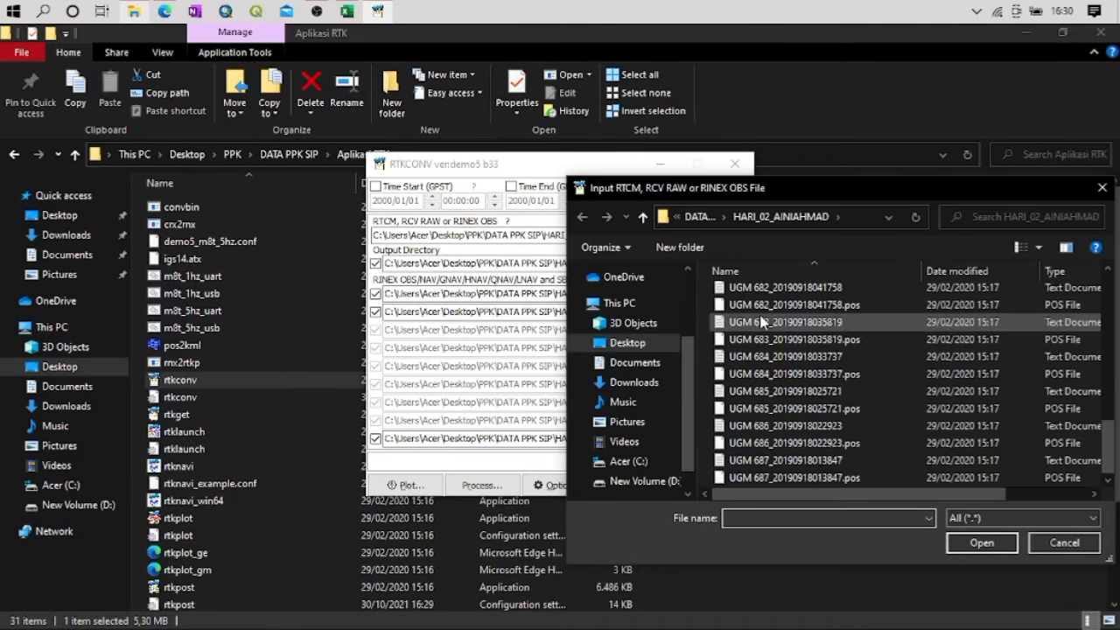
scroll(761, 323, "up", 5)
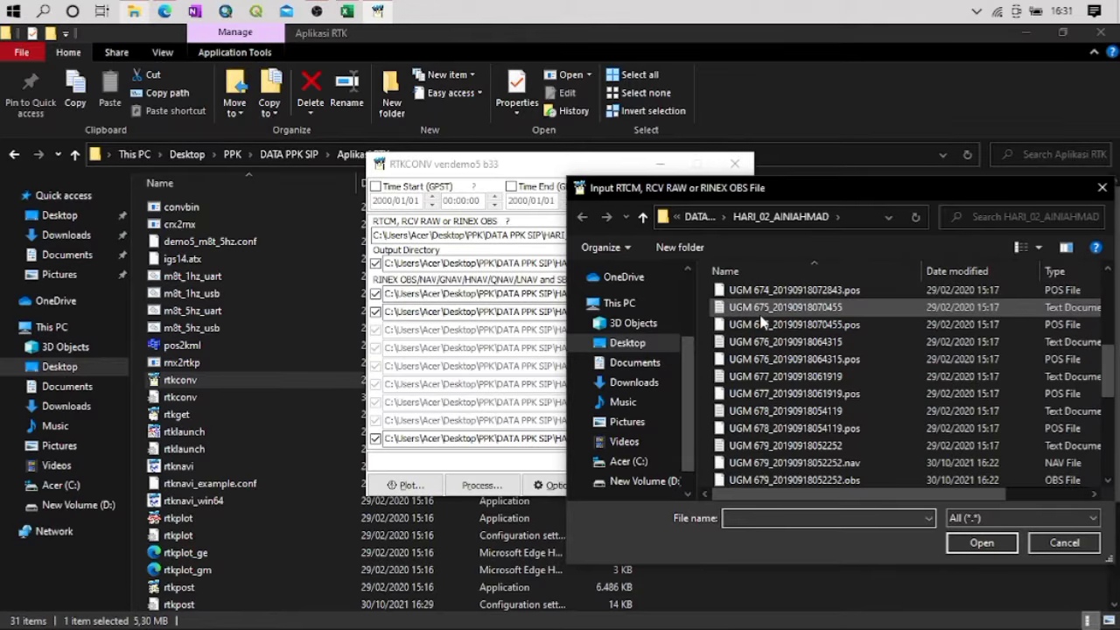
scroll(761, 322, "up", 5)
scroll(761, 322, "down", 1)
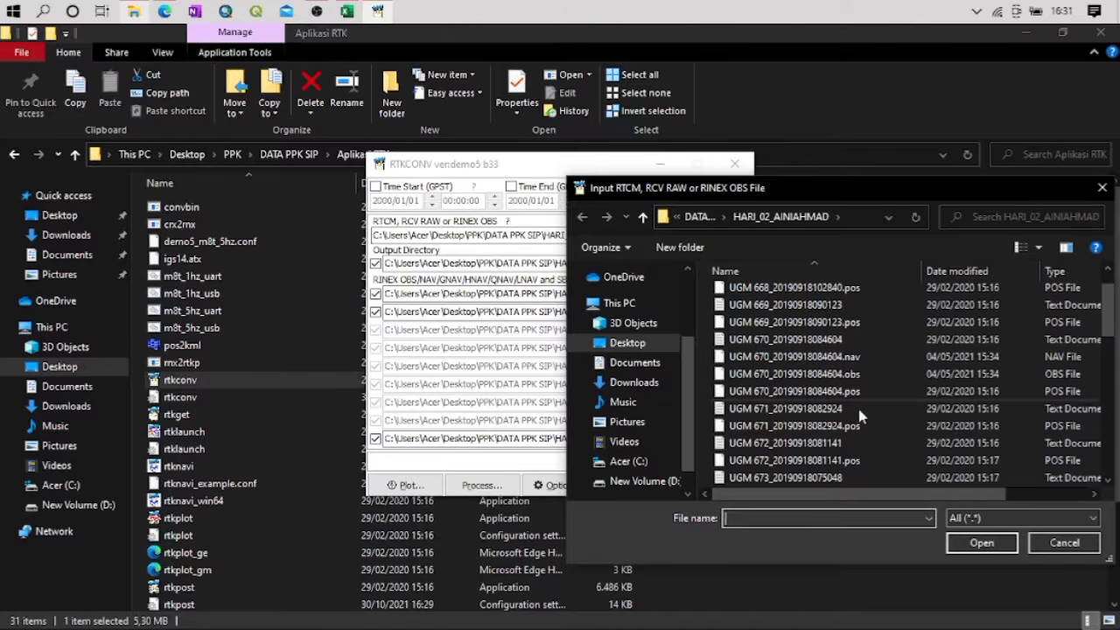
scroll(866, 425, "down", 8)
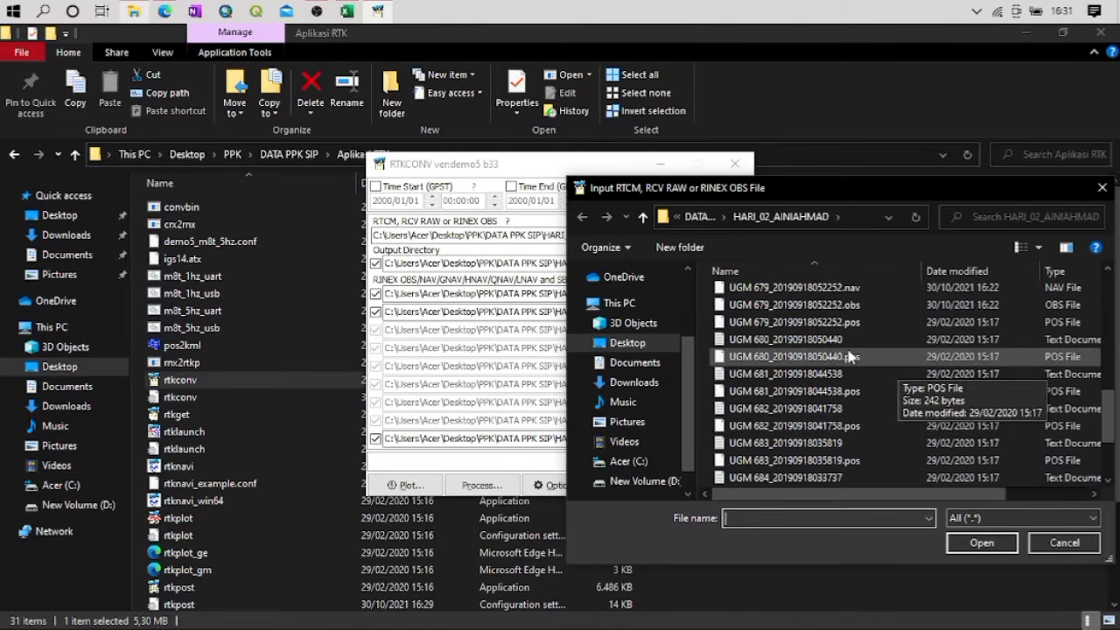
scroll(802, 346, "down", 3)
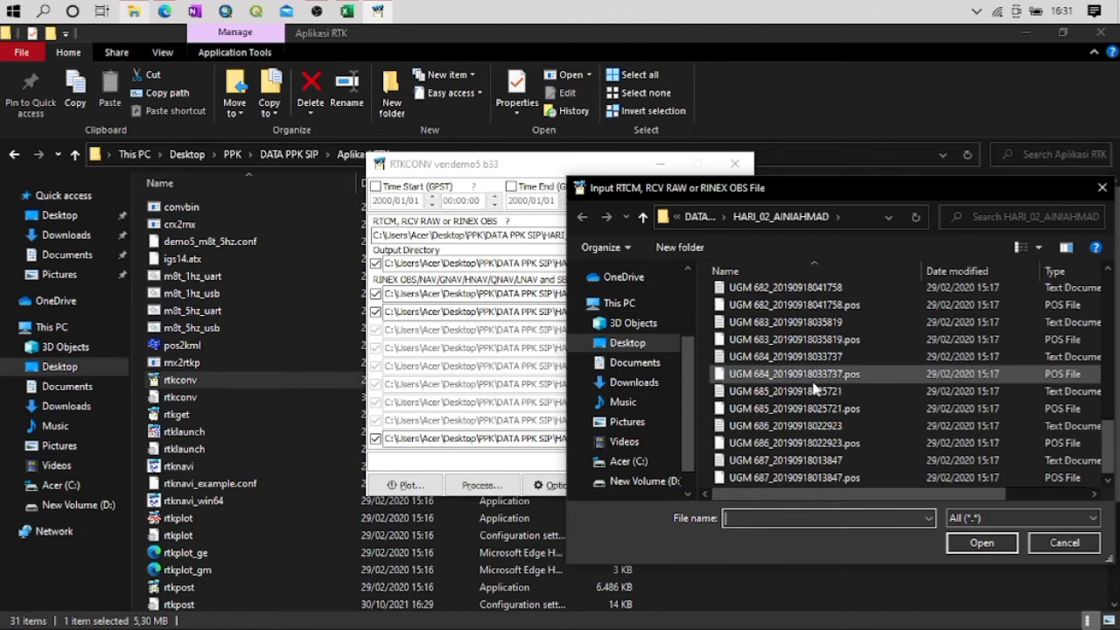
double_click(776, 398)
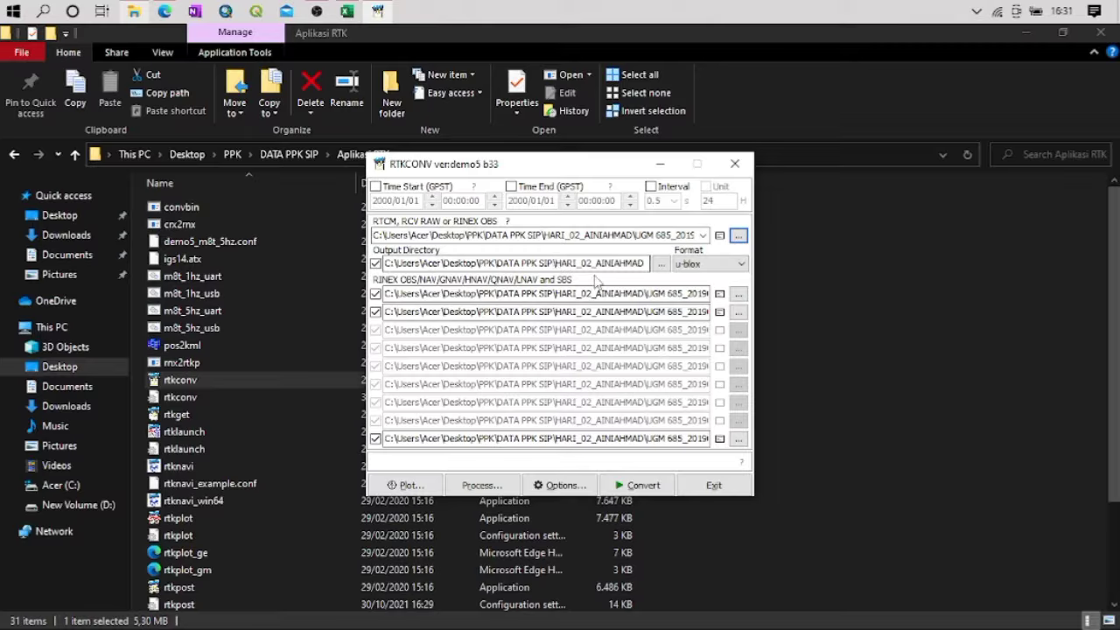
Accept the existing RINEX 3.03 conversion options, convert the UGM 685 raw file to RINEX, and exit RTKCONV
left_click(560, 485)
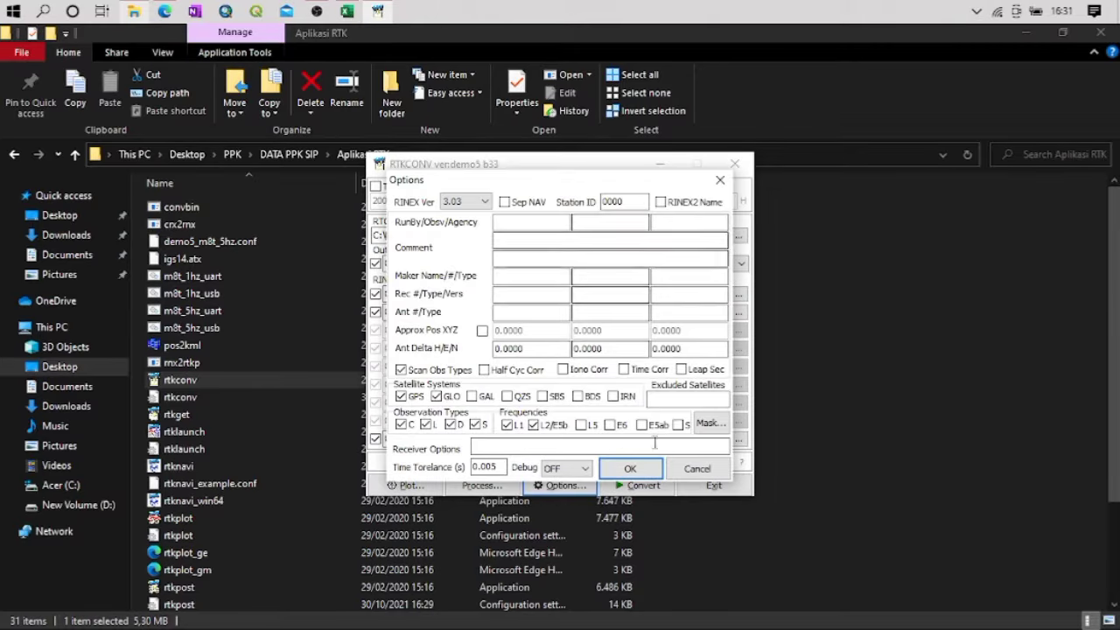
left_click(645, 472)
left_click(651, 481)
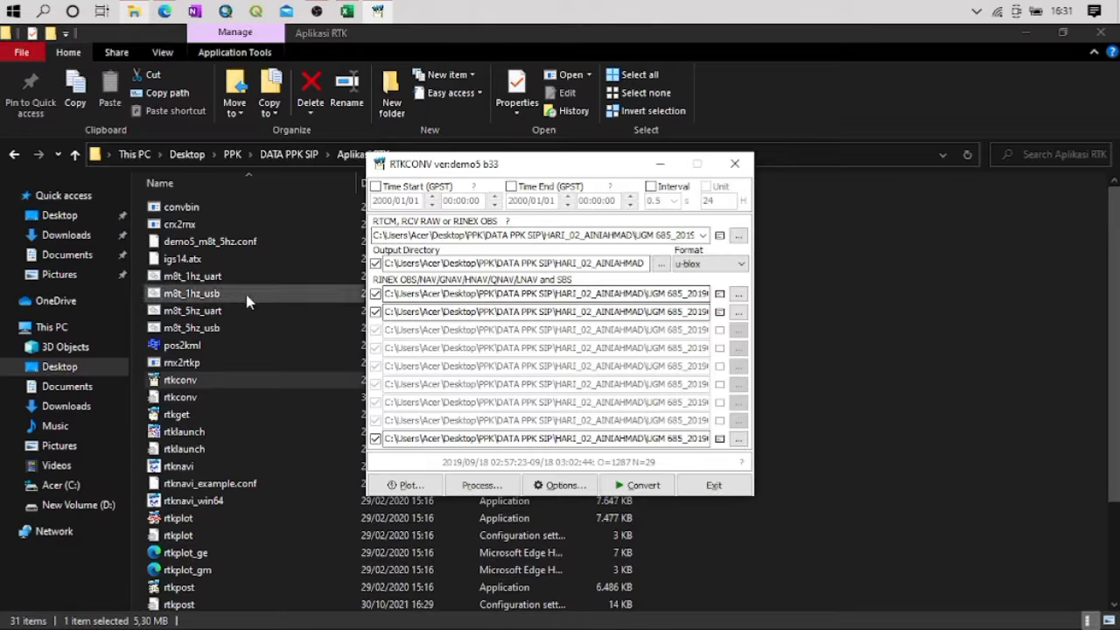
left_click(722, 485)
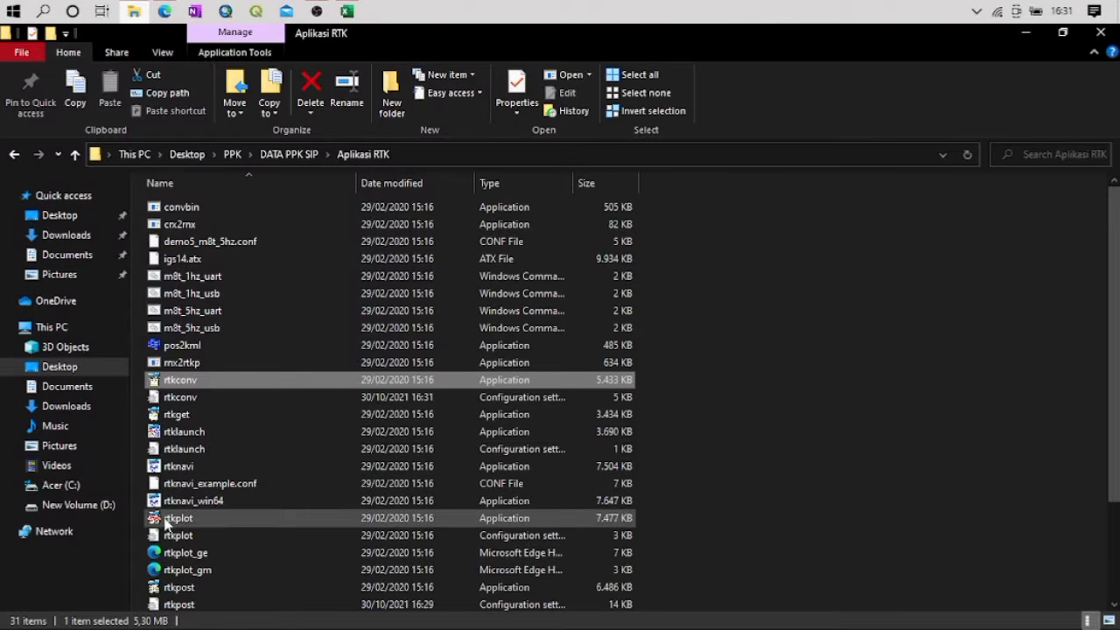
Launch RTKPOST from the Aplikasi RTK folder and set the rover observation file to UGM 685_20190918025721.obs
scroll(175, 395, "down", 3)
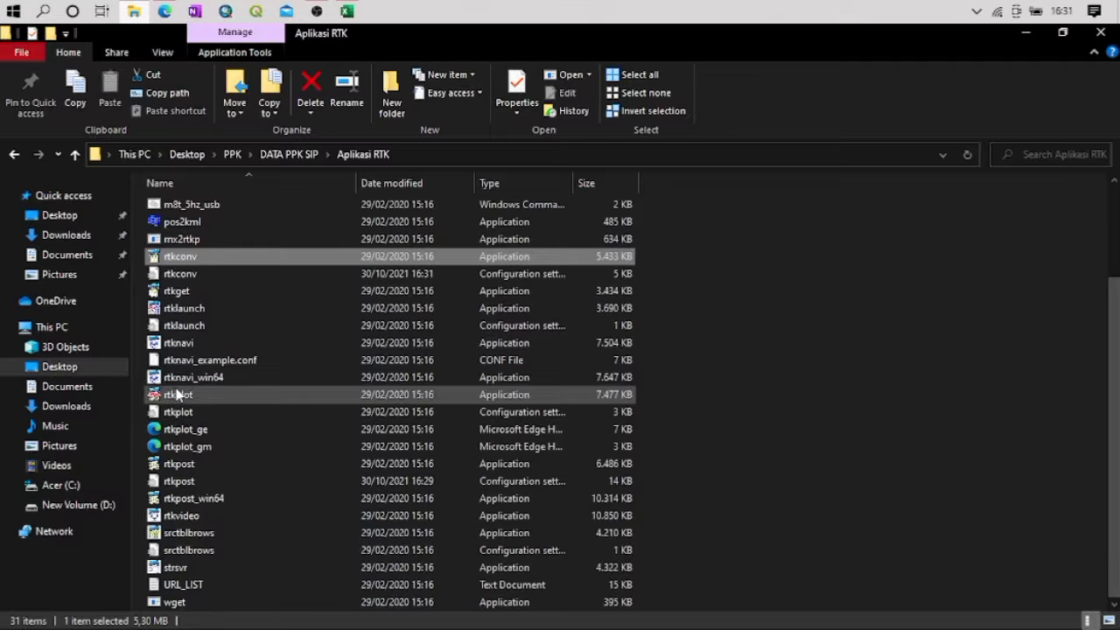
double_click(184, 466)
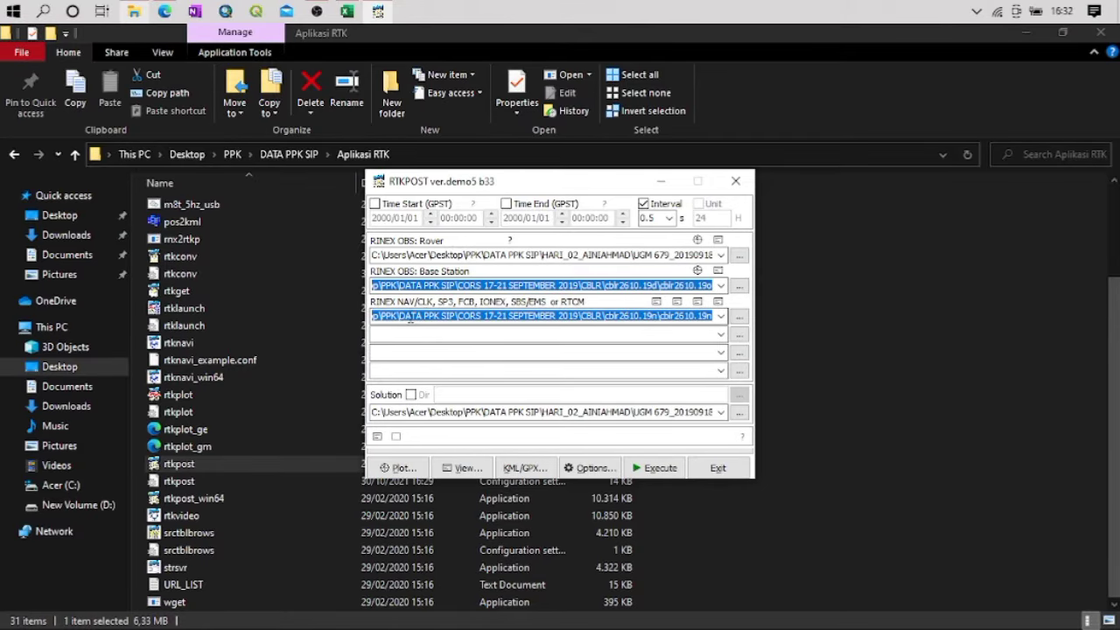
left_click(737, 258)
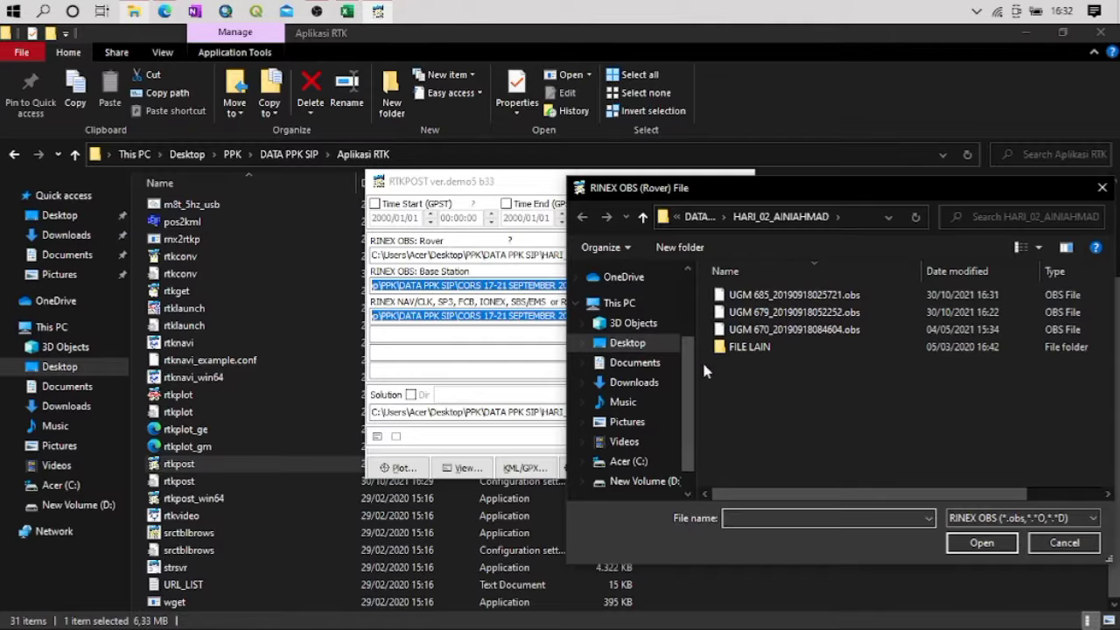
double_click(766, 296)
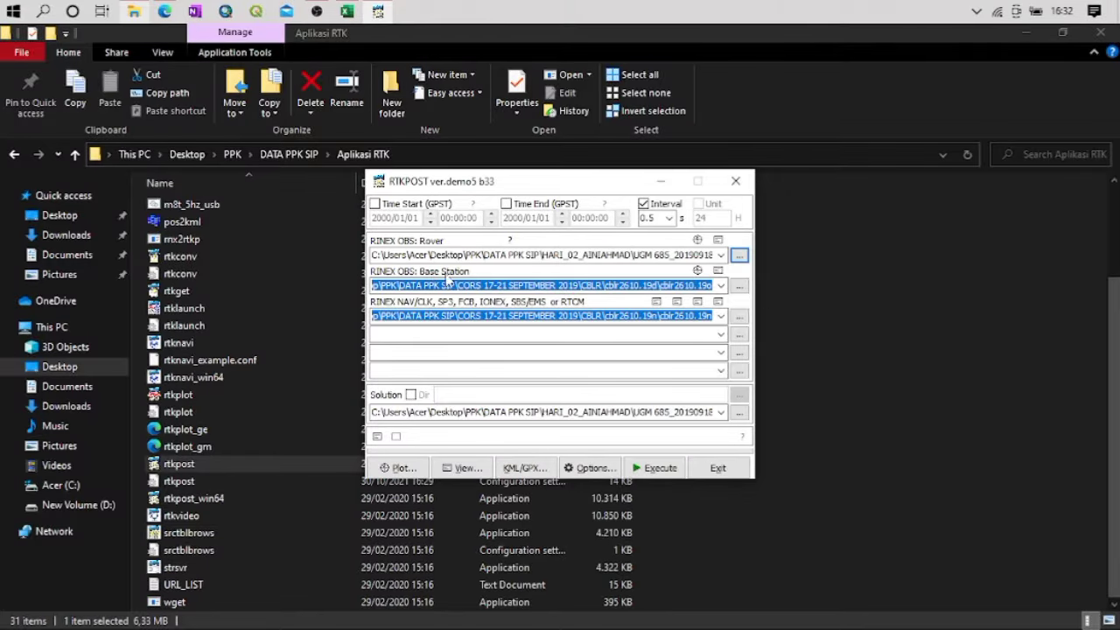
Set the base station observation file to BaseHari02_20190918002827.obs from the HARI_02_BASE folder in DATA PPK SIP
left_click(739, 285)
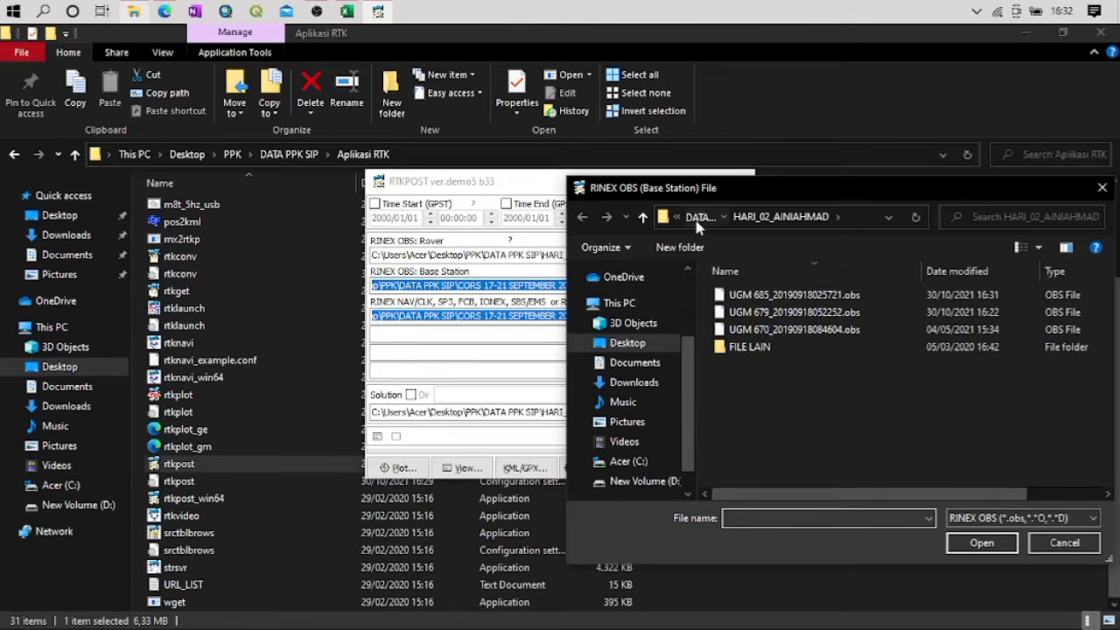
left_click(699, 218)
double_click(763, 346)
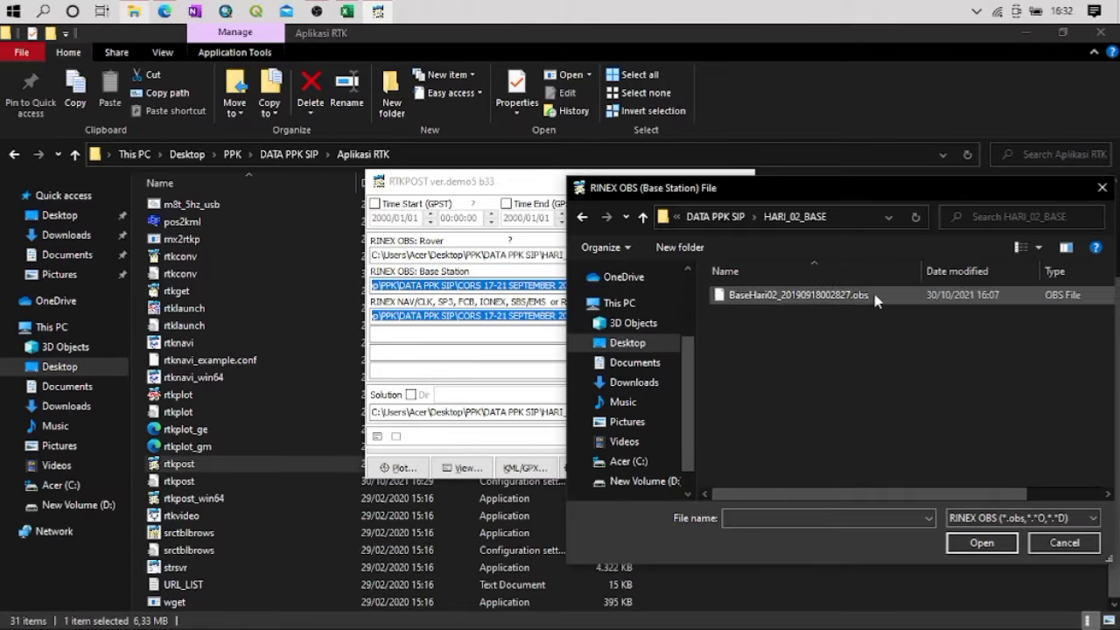
double_click(782, 296)
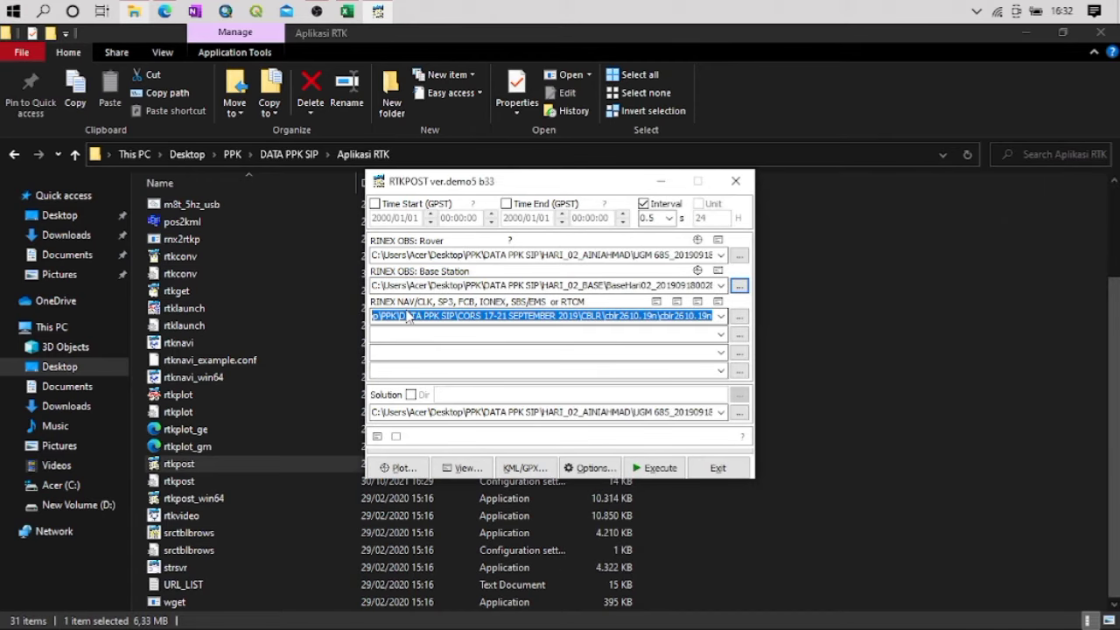
Set the RINEX navigation file to BaseHari02_20190918002827.nav from the HARI_02_BASE folder
left_click(741, 316)
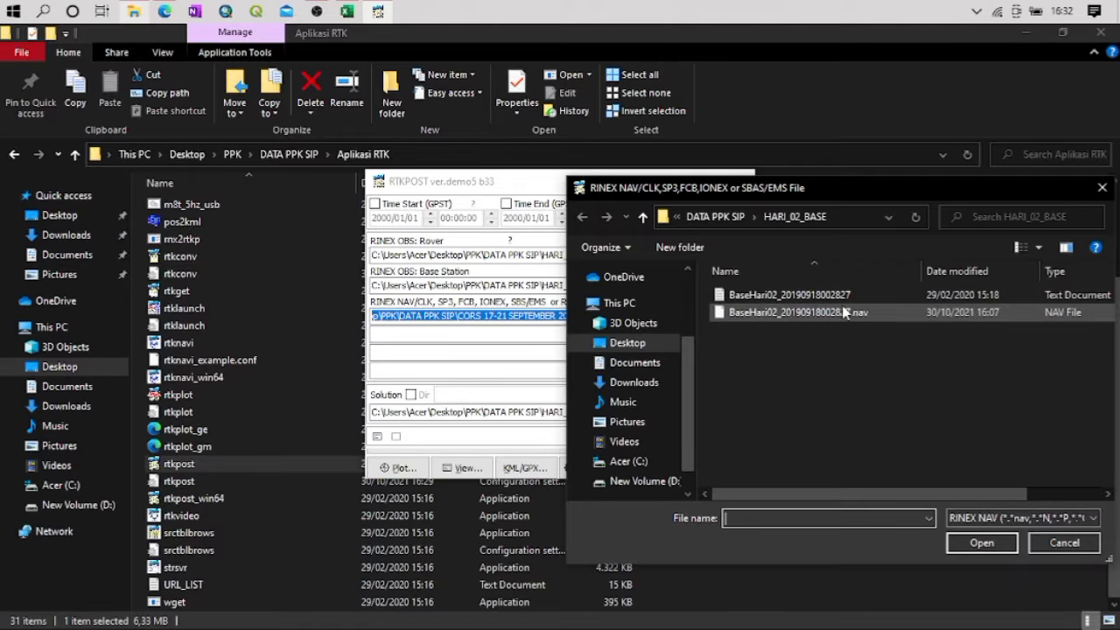
double_click(843, 312)
left_click(842, 313)
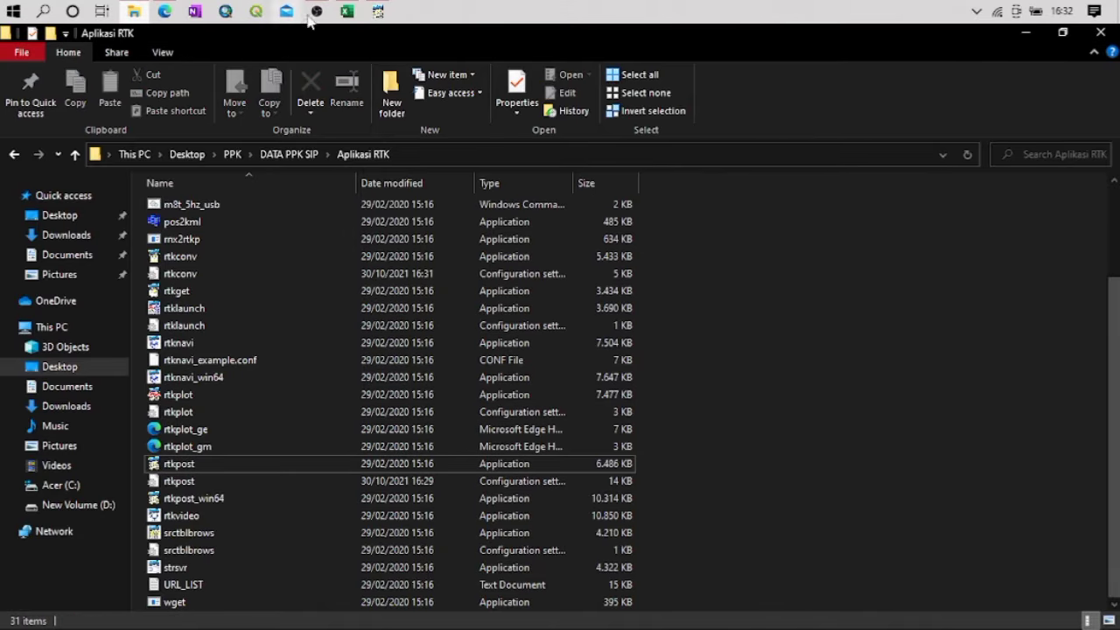
Switch back to RTKPOST and reselect BaseHari02_20190918002827.nav from the HARI_02_BASE folder as the RINEX navigation file
left_click(377, 12)
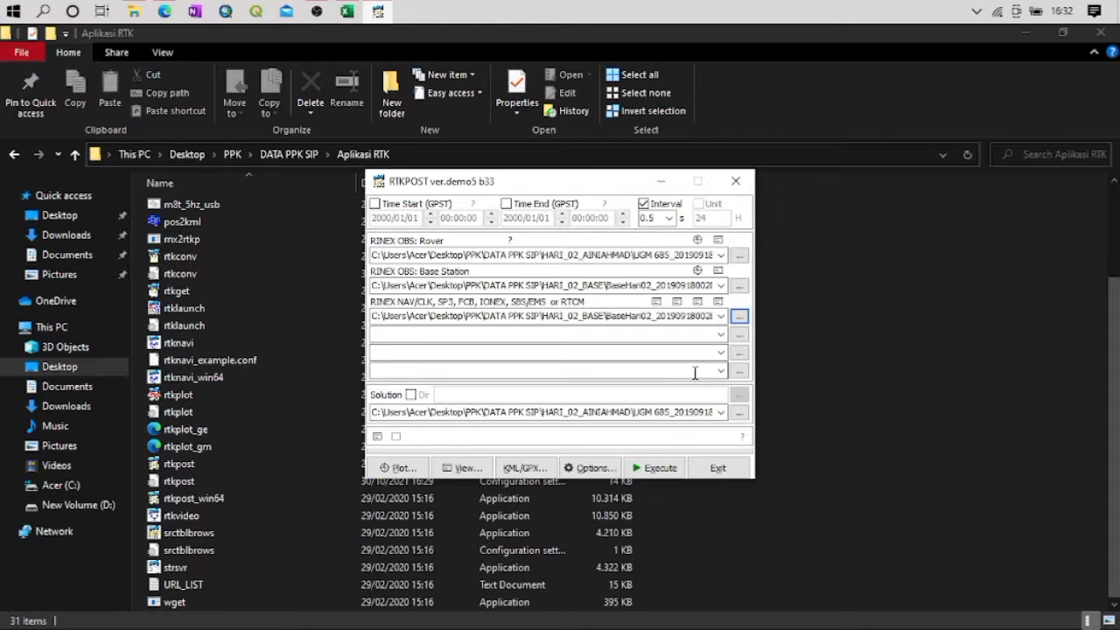
left_click(724, 318)
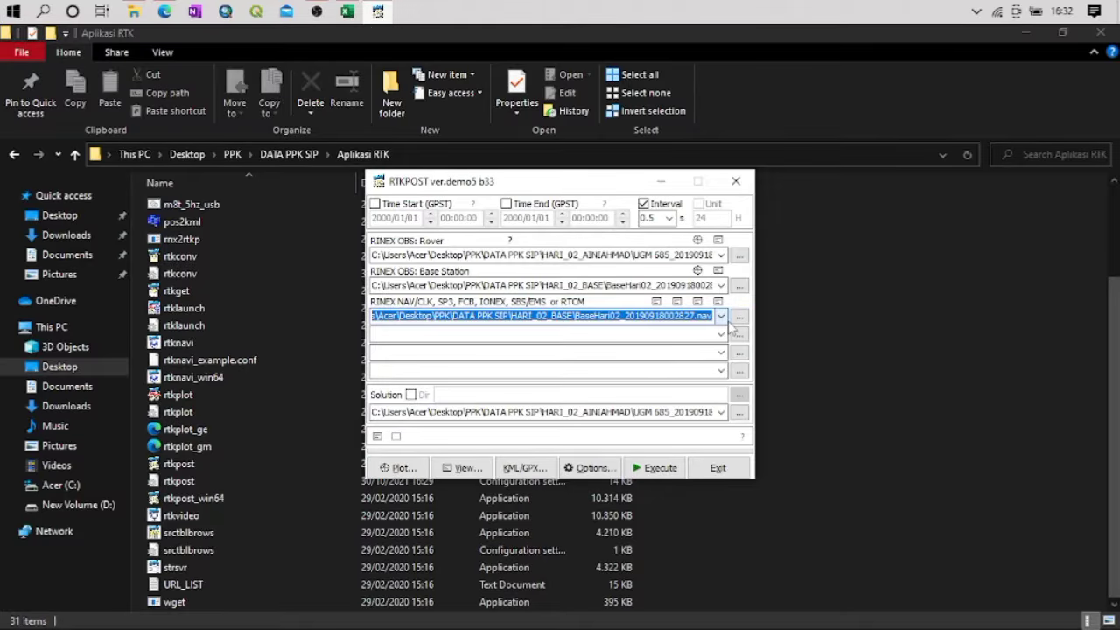
left_click(739, 317)
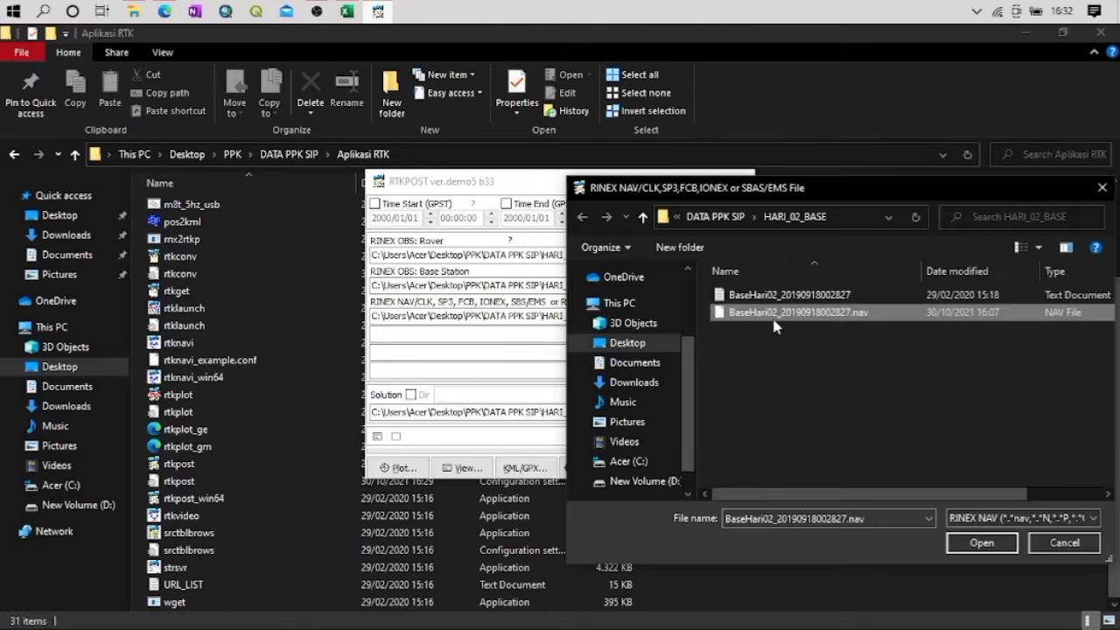
double_click(773, 323)
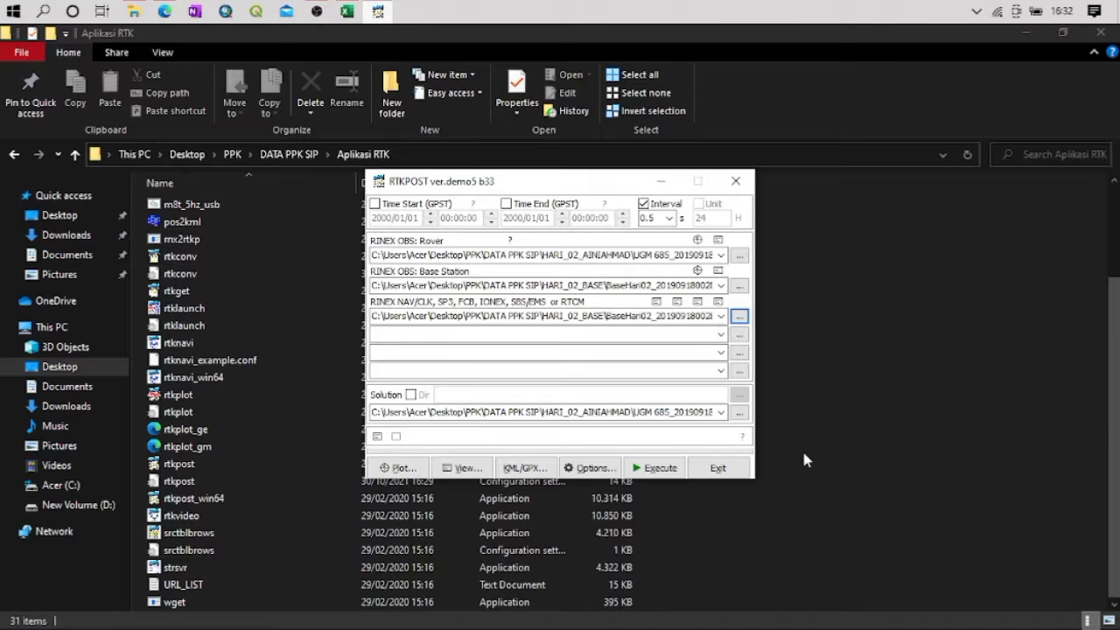
Set the solution output file to Koreksi UGM 685 in the Koreksi Rover folder of DATA PPK SIP
left_click(740, 411)
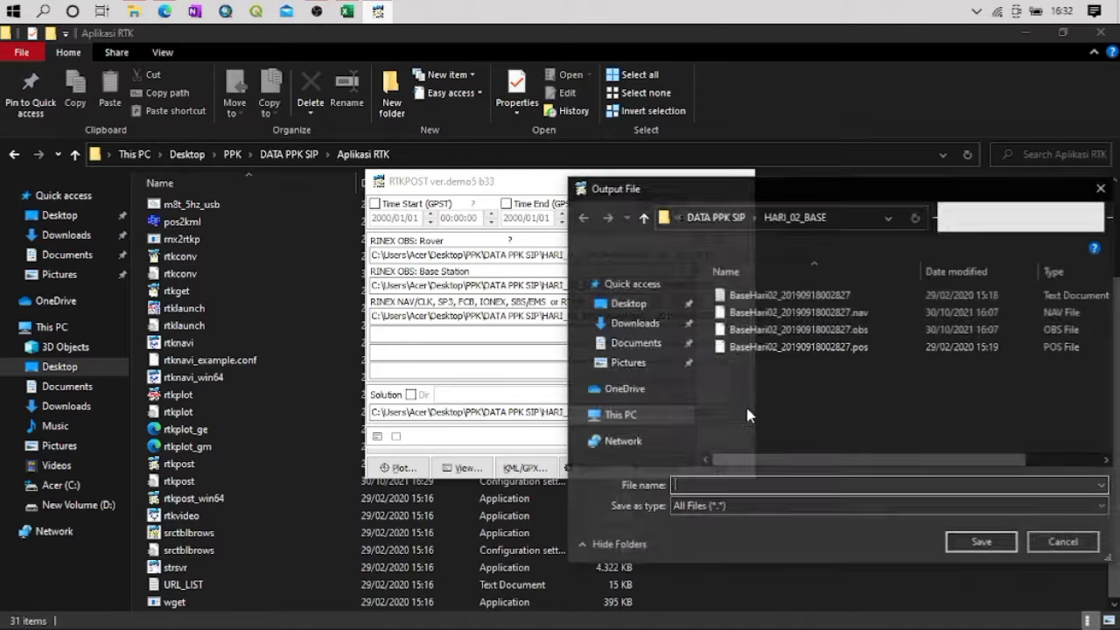
double_click(720, 216)
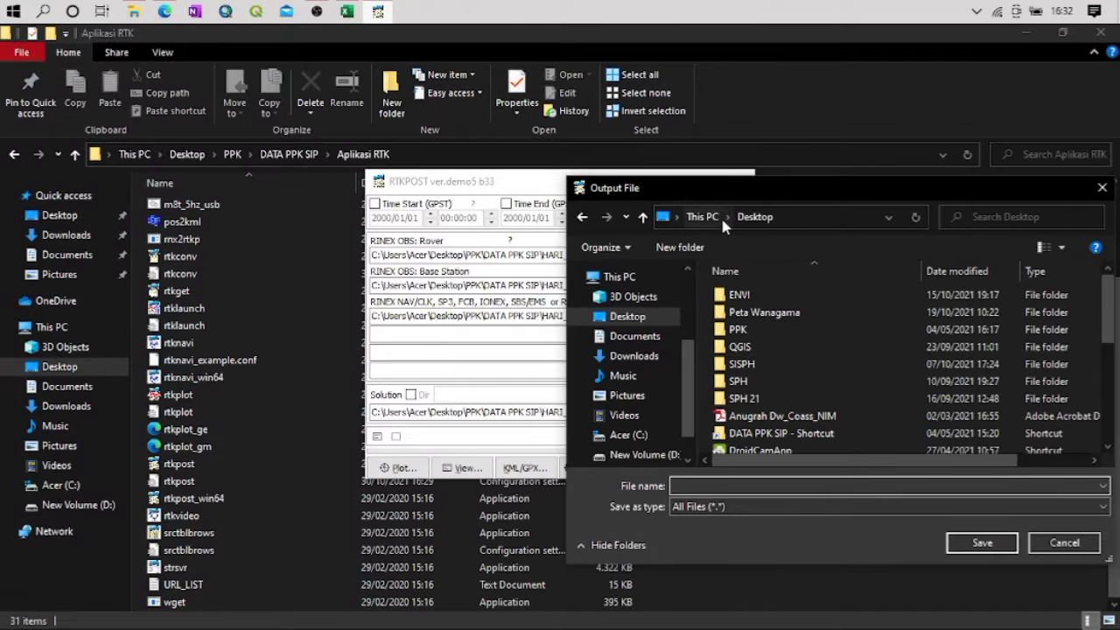
double_click(735, 329)
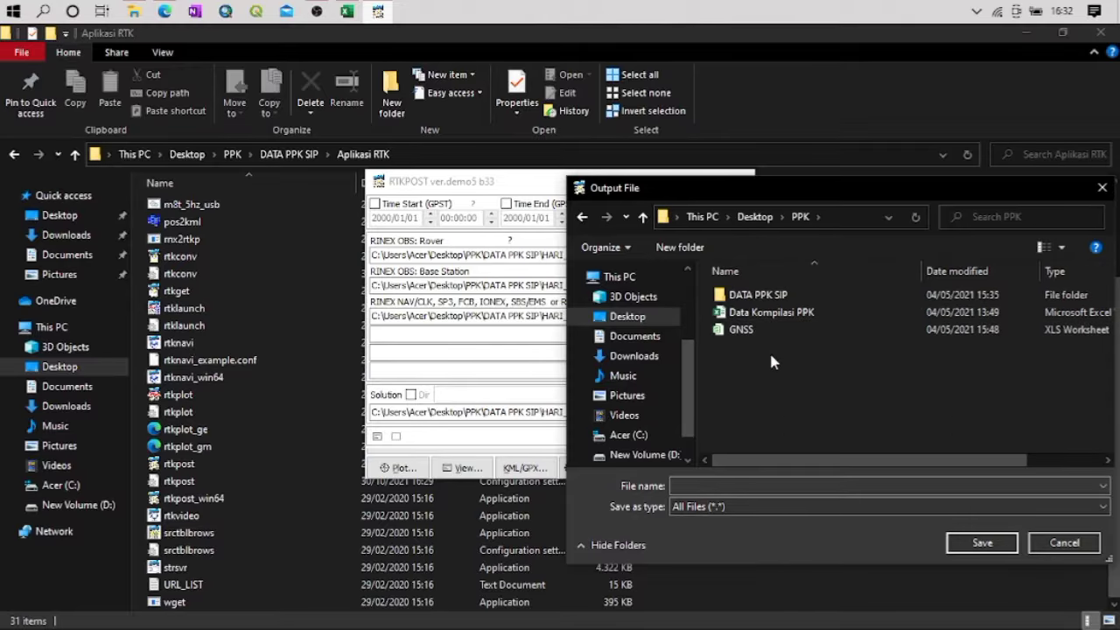
double_click(751, 297)
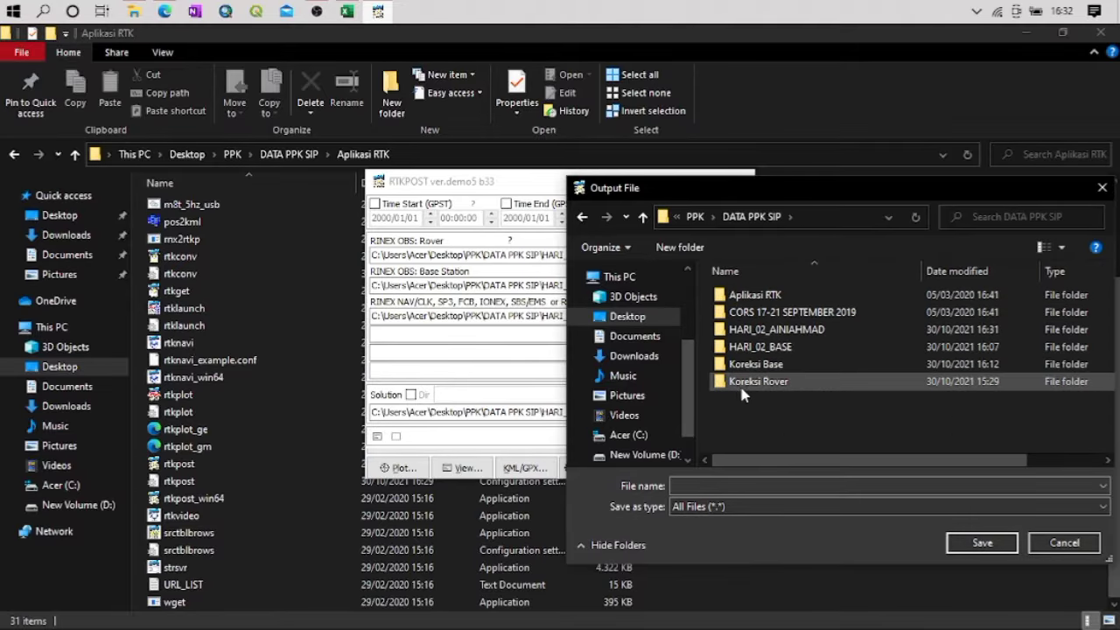
double_click(770, 383)
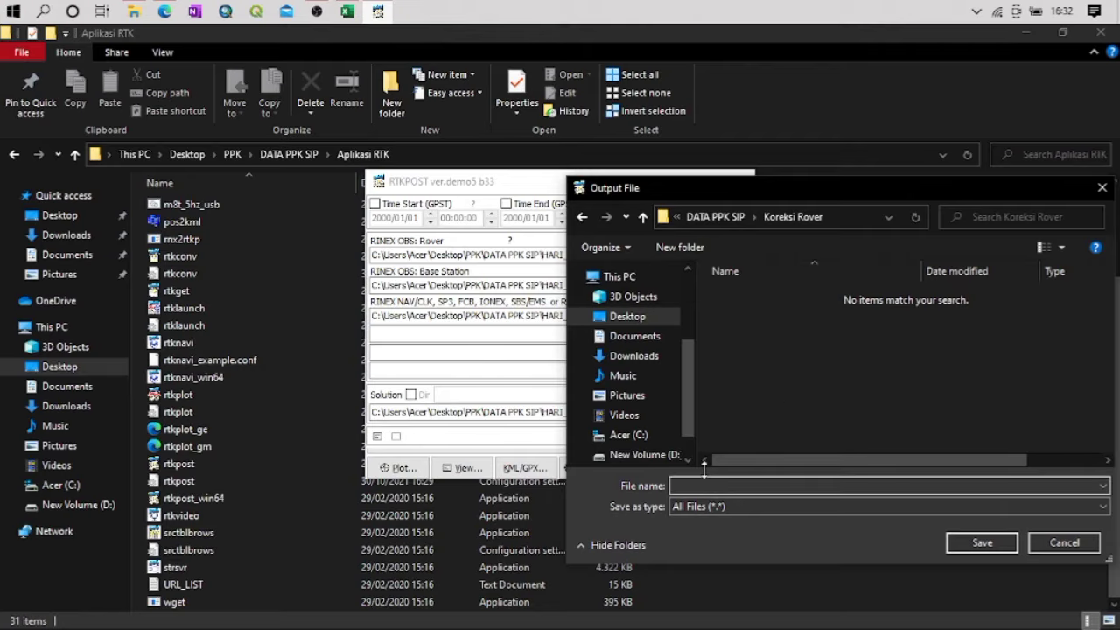
type("Koreksi UGM 685")
left_click(974, 543)
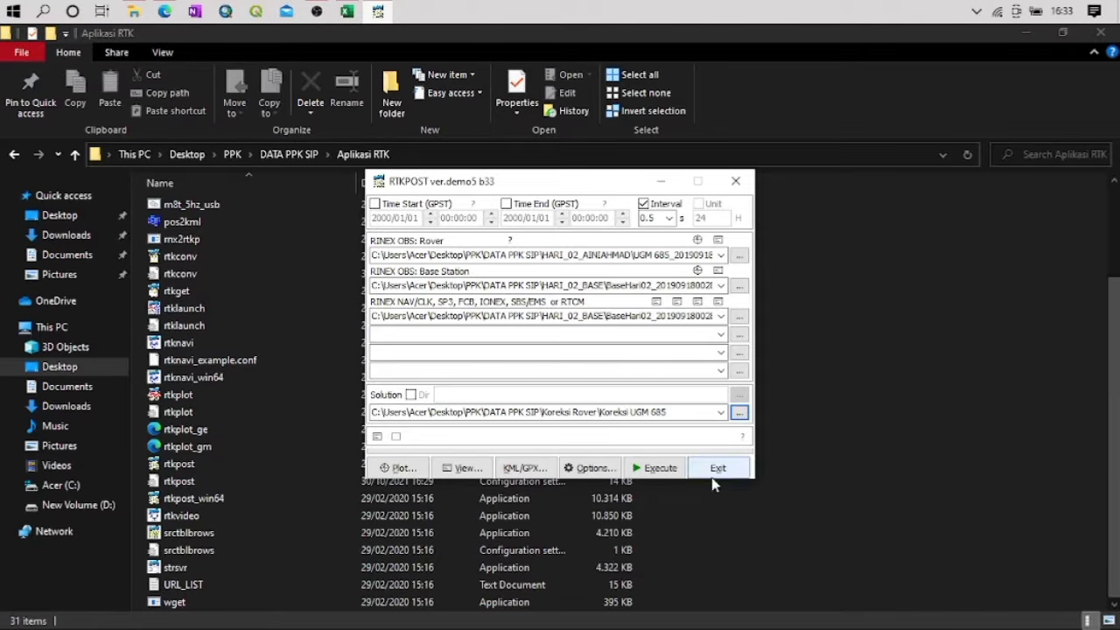
Open the processing options at the rover and base station position settings
left_click(591, 468)
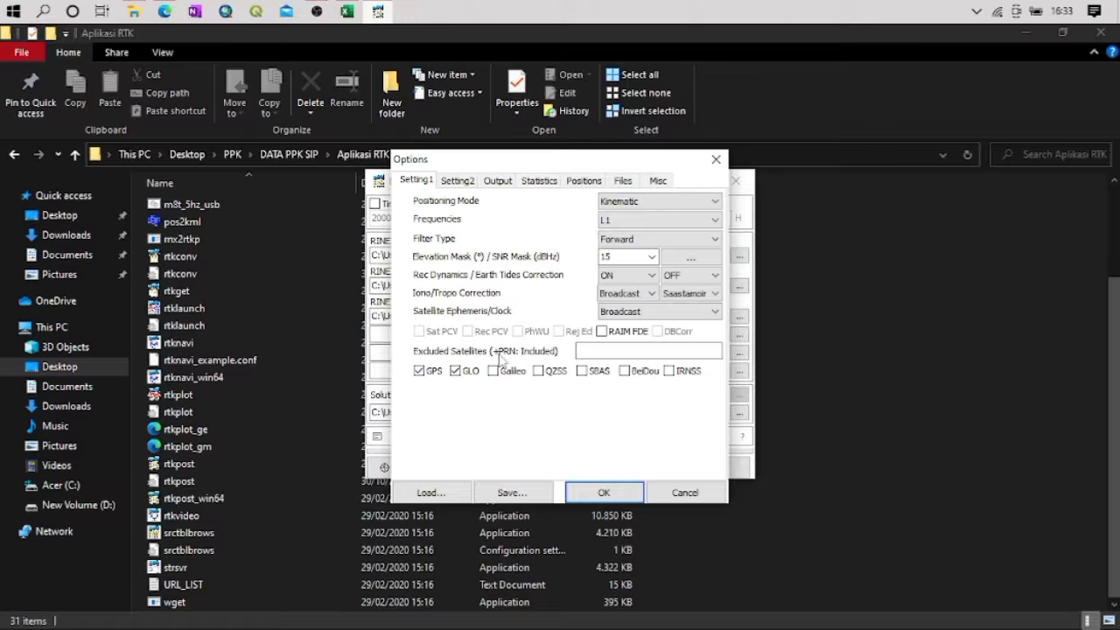
left_click(582, 181)
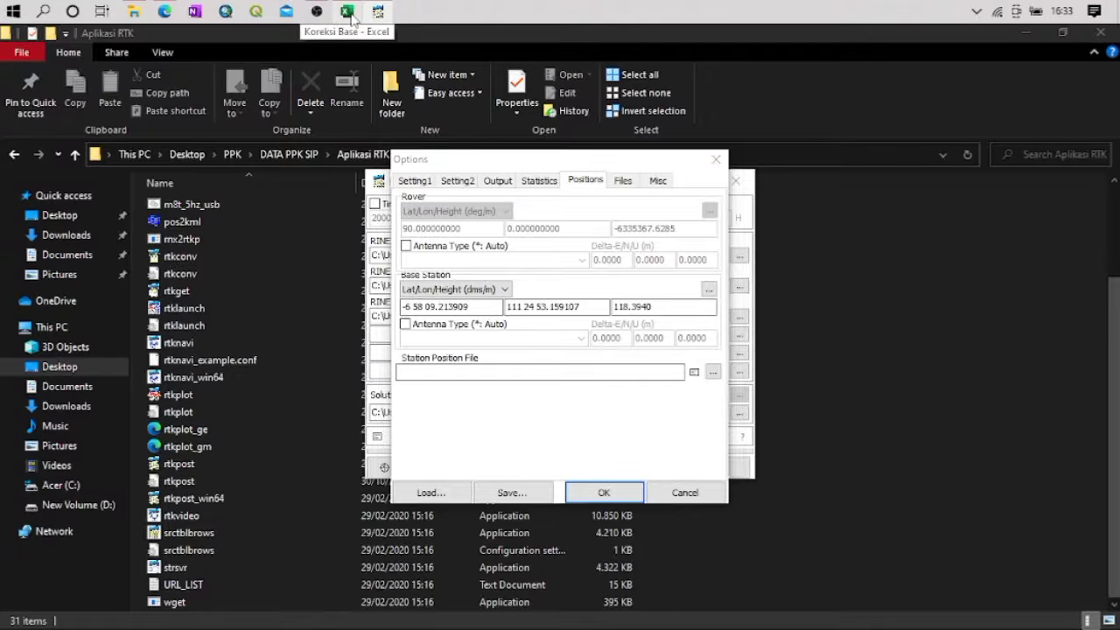
Switch to the Koreksi Base workbook in Excel and examine the column headings and the averages row below the data
left_click(349, 14)
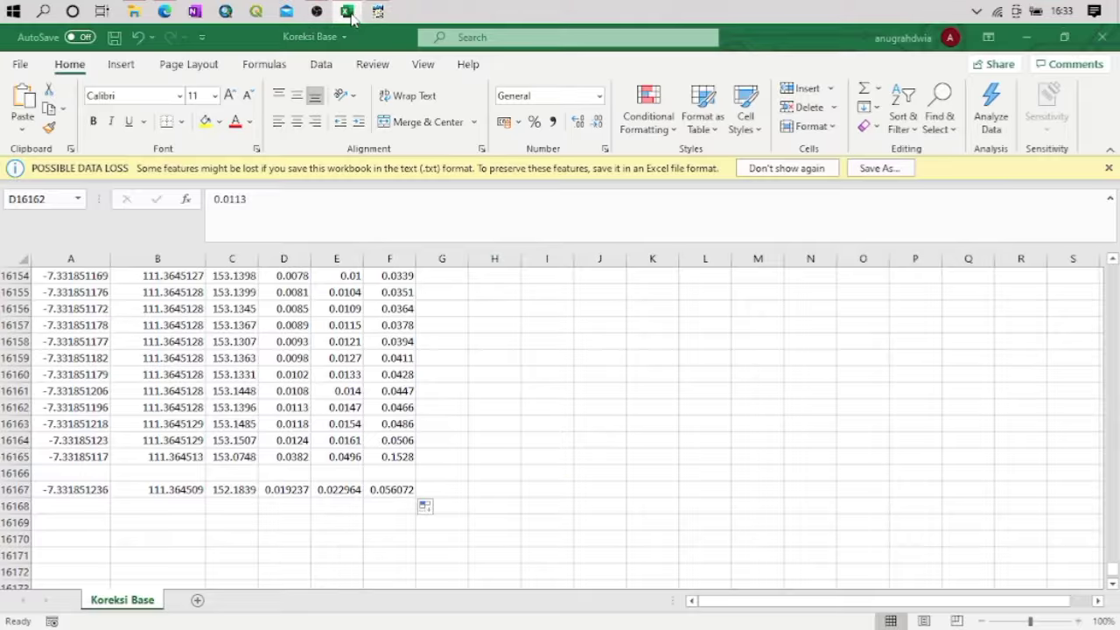
left_click(81, 473)
left_click(86, 490)
left_click(133, 427)
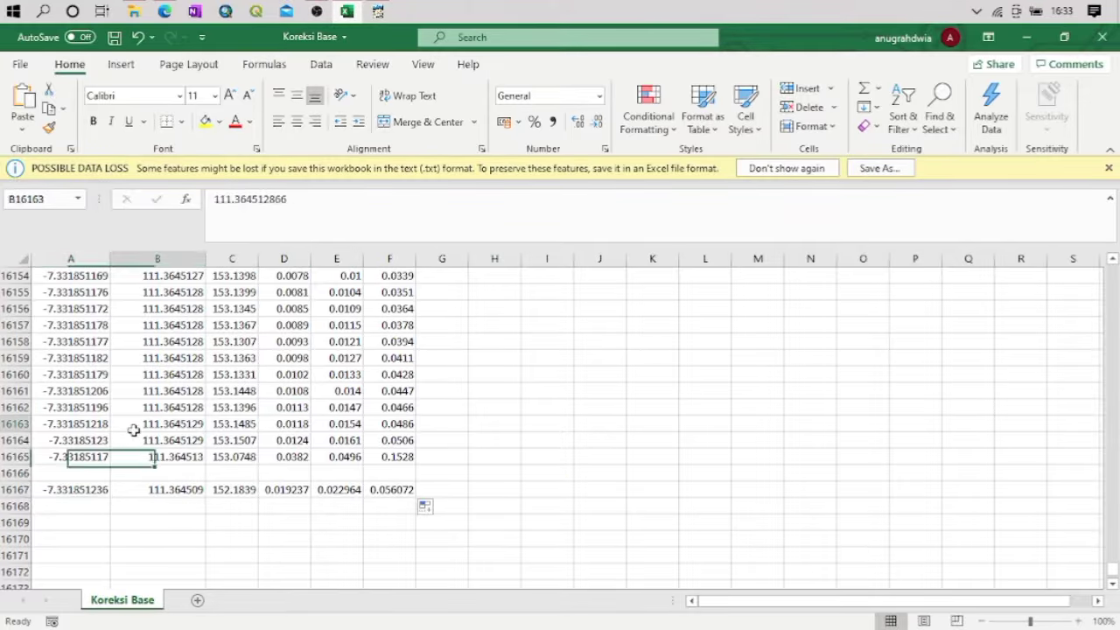
key("Left")
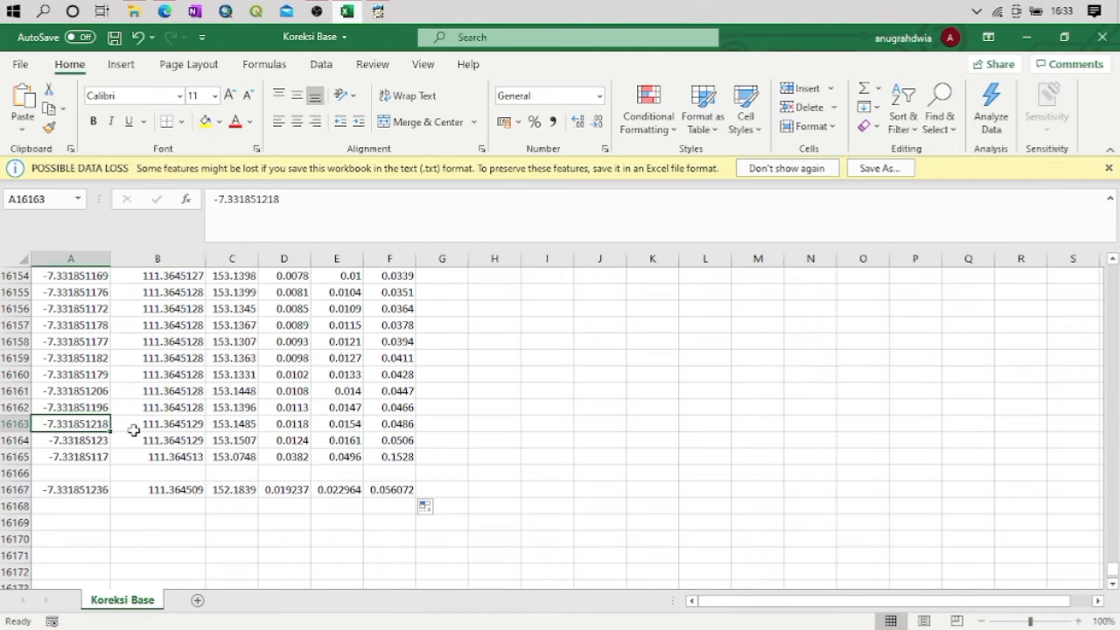
key("ctrl+Home")
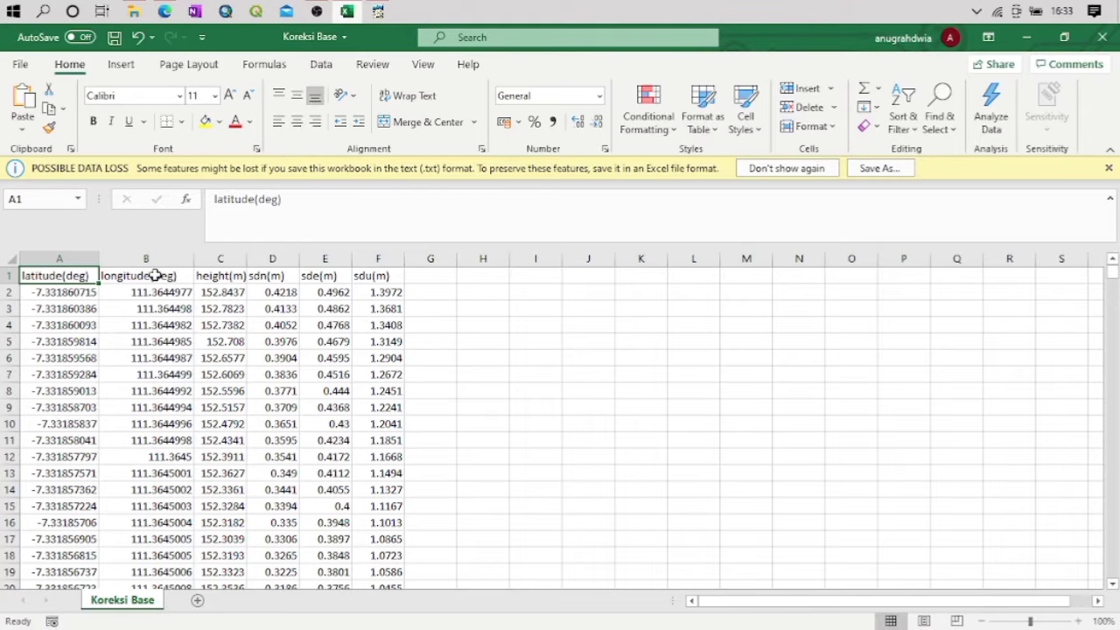
key("ctrl+Down")
key("Down")
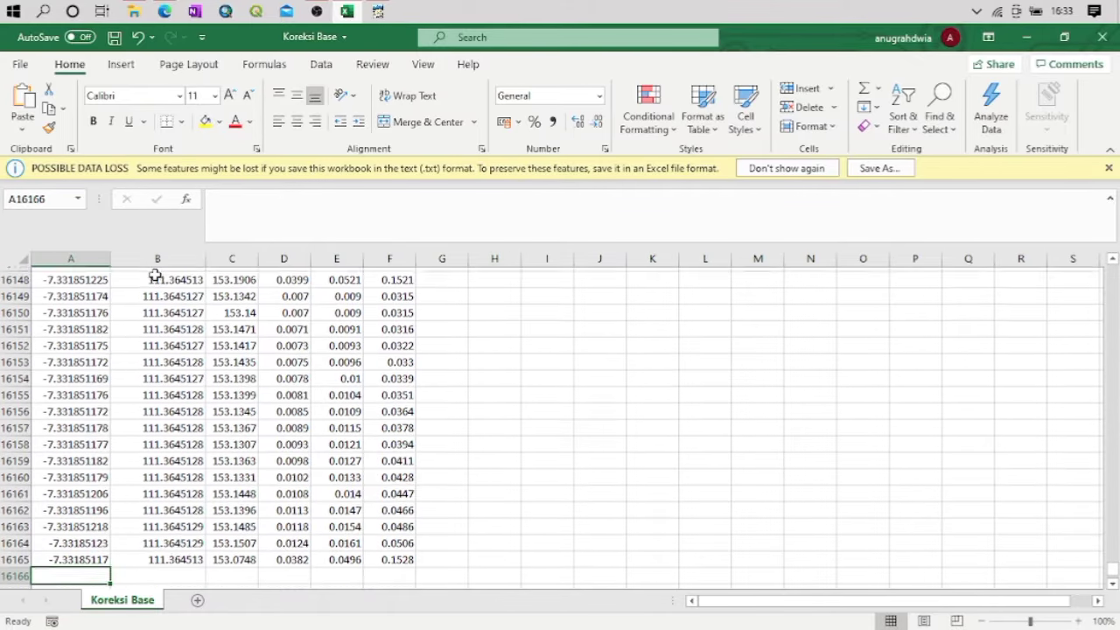
key("Down")
key("Down")
key("Down")
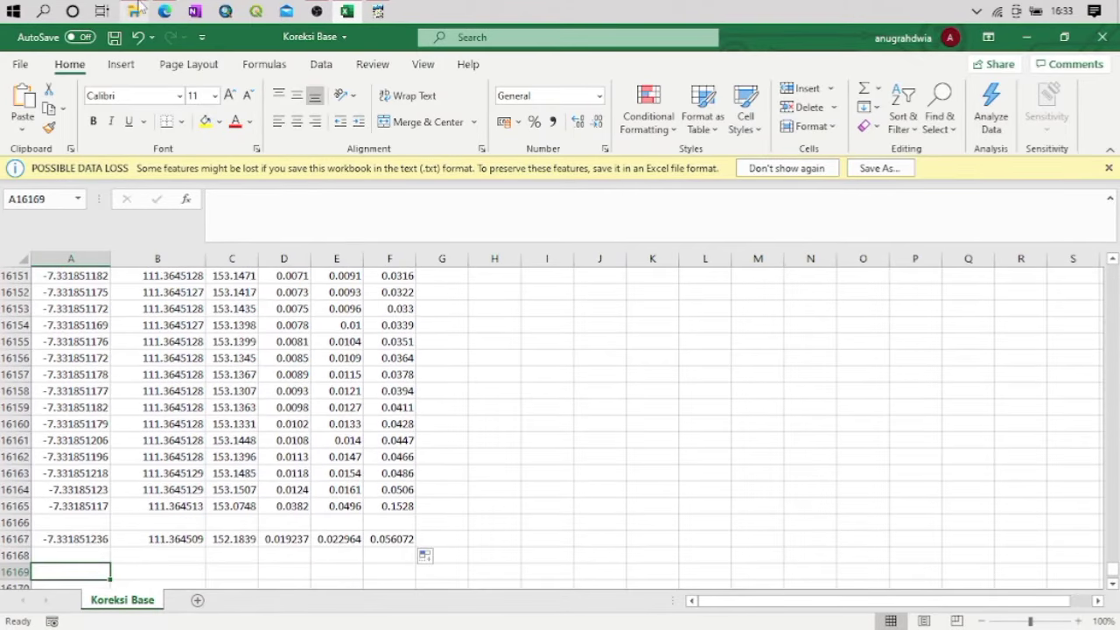
Return to the RTKPOST options and set the base station coordinate format to Lat/Lon/Height (deg/m)
left_click(377, 12)
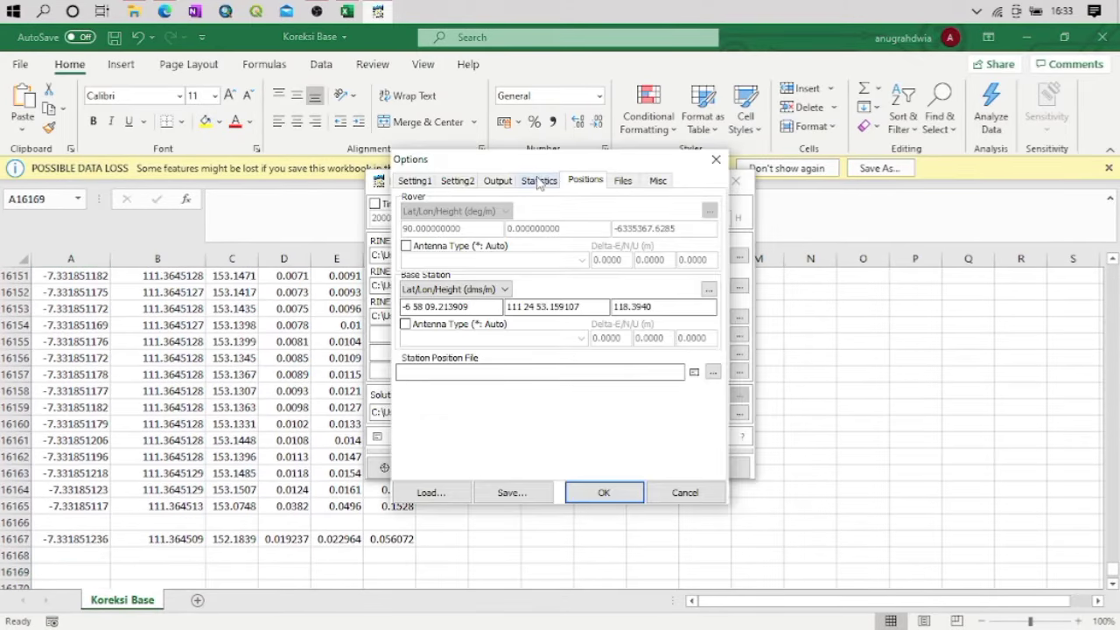
left_click_drag(538, 166, 651, 152)
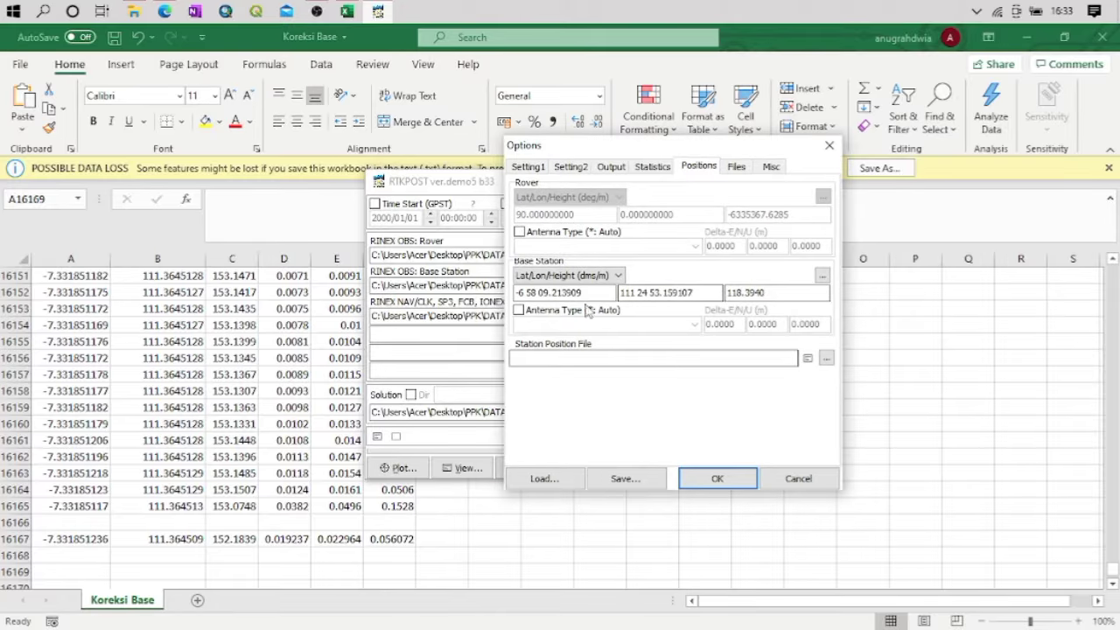
left_click(567, 276)
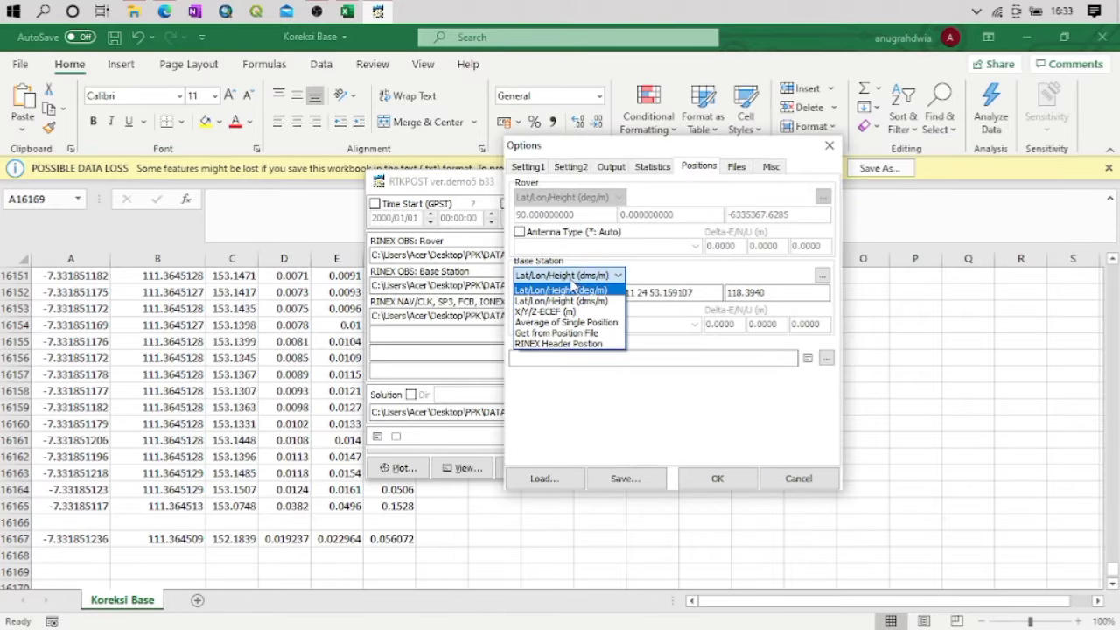
left_click(554, 291)
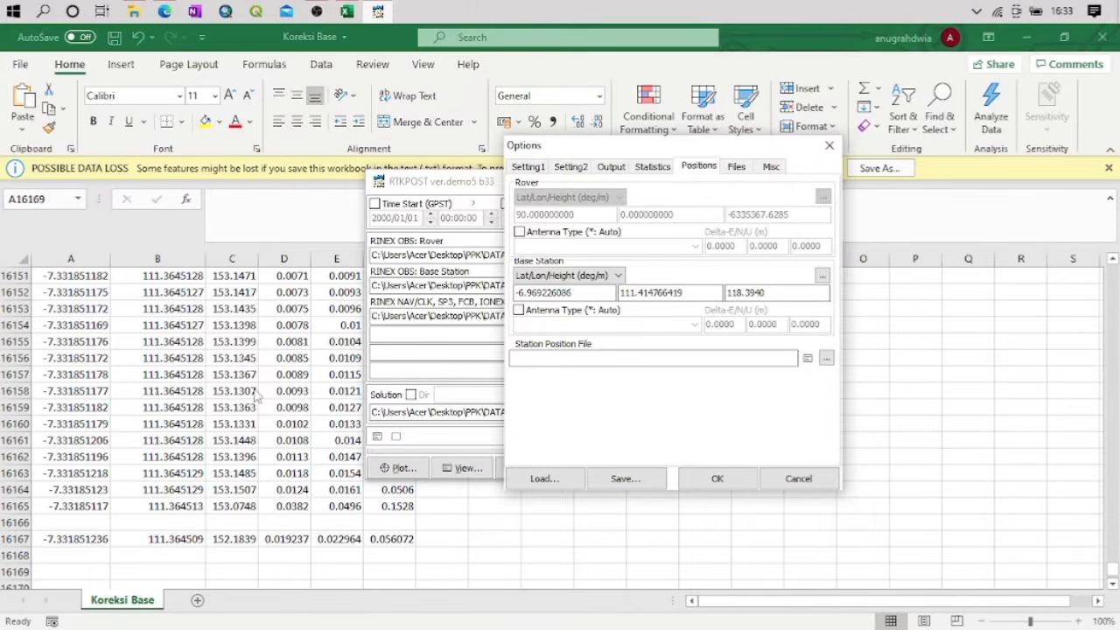
Copy the average latitude from cell A16167 in Excel into RTKPOST's base station latitude, setting it to -7.331851236
left_click(70, 539)
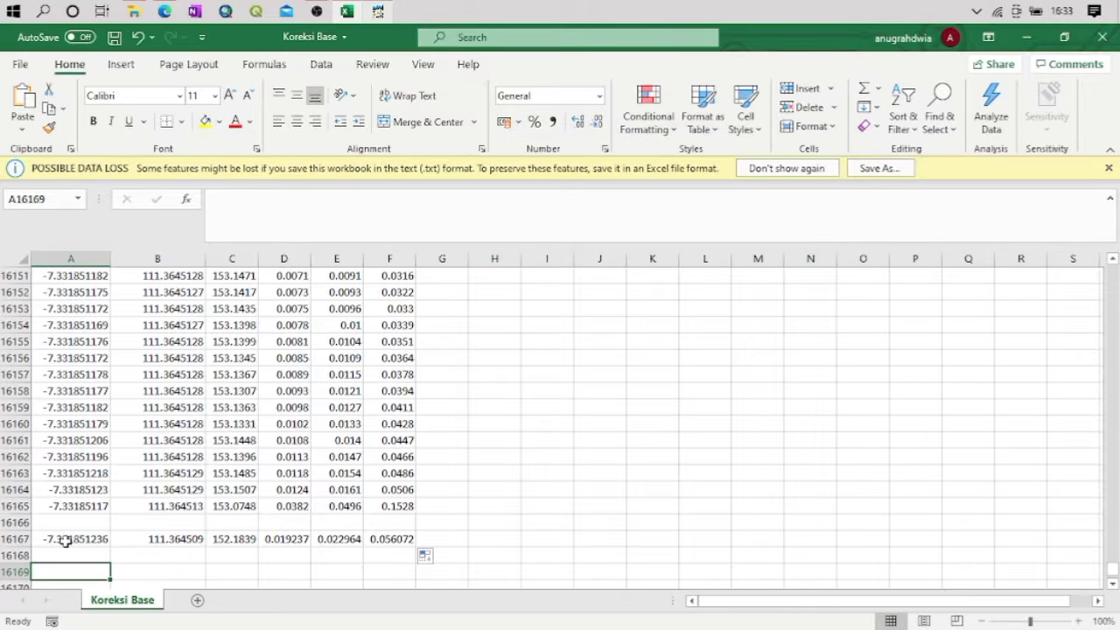
left_click(70, 539)
key("ctrl+c")
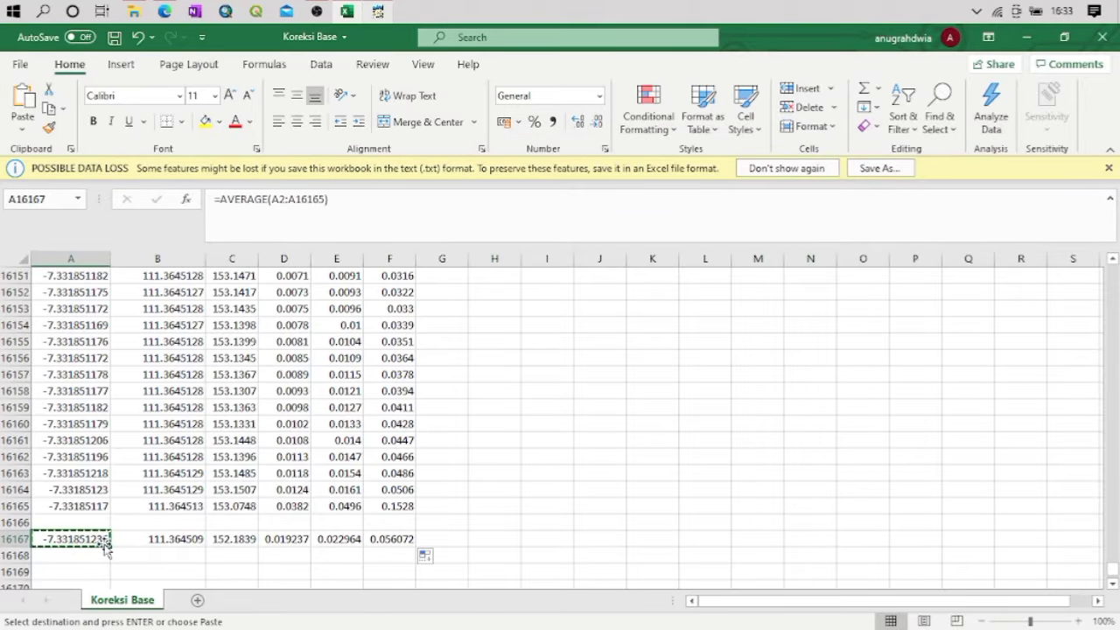
left_click(378, 11)
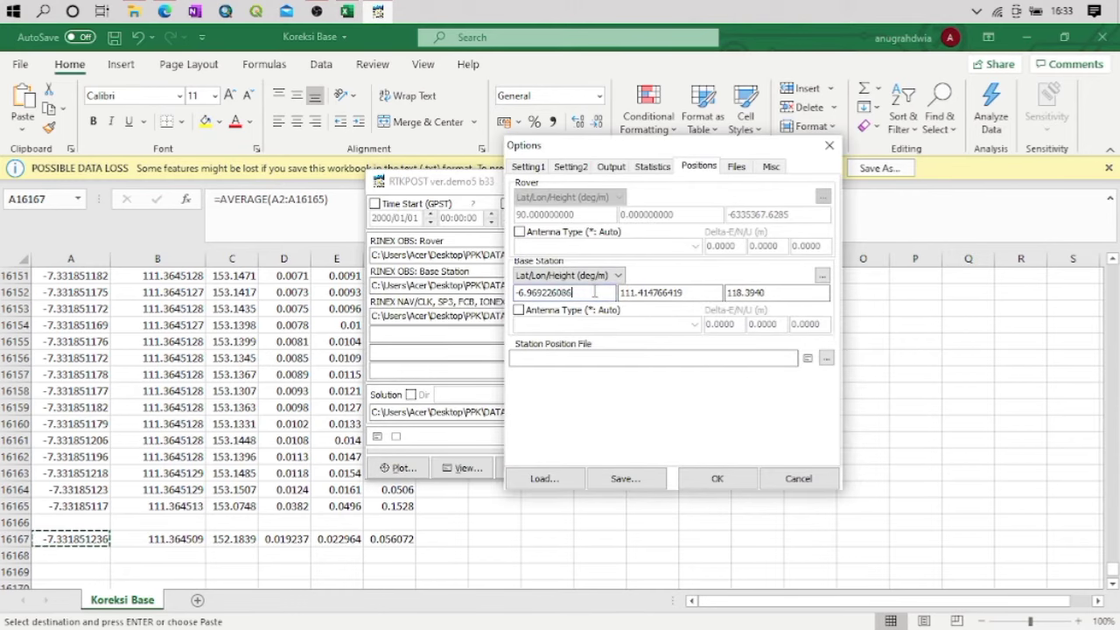
left_click_drag(595, 292, 516, 293)
key("ctrl+v")
Copy the average longitude from cell B16167 in Excel into RTKPOST's base station longitude, setting it to 111.364509
left_click(182, 544)
left_click(181, 538)
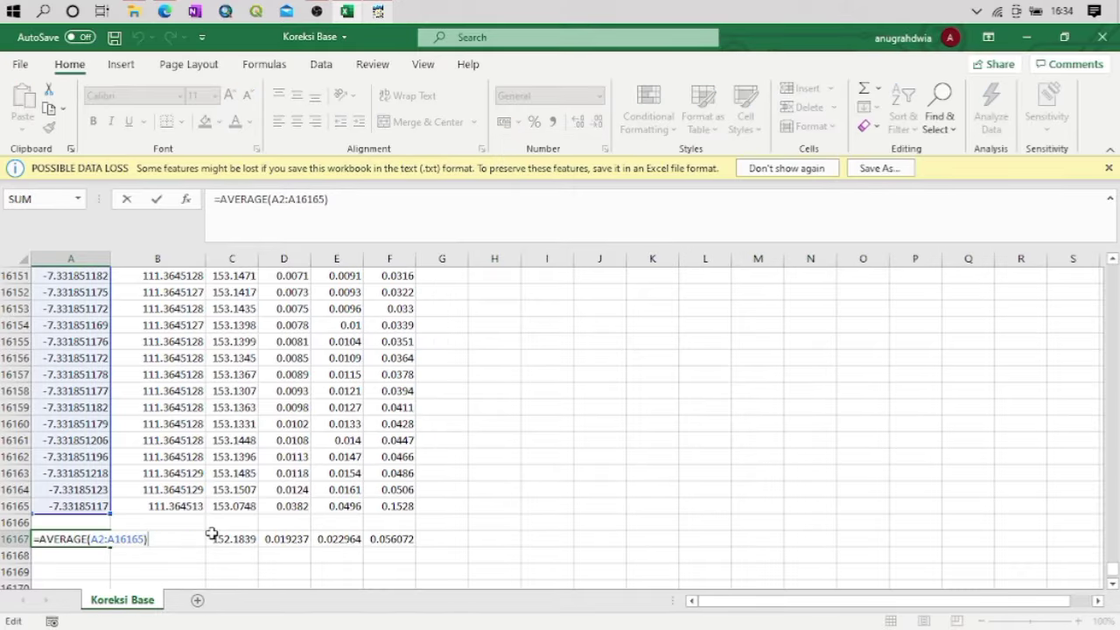
left_click(239, 536)
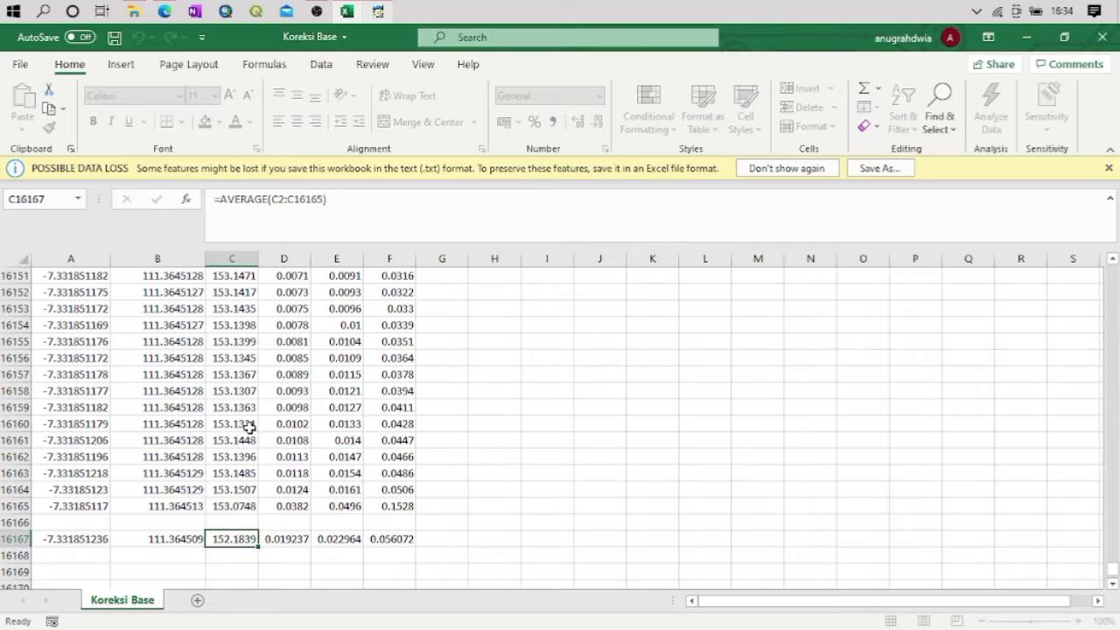
left_click(177, 522)
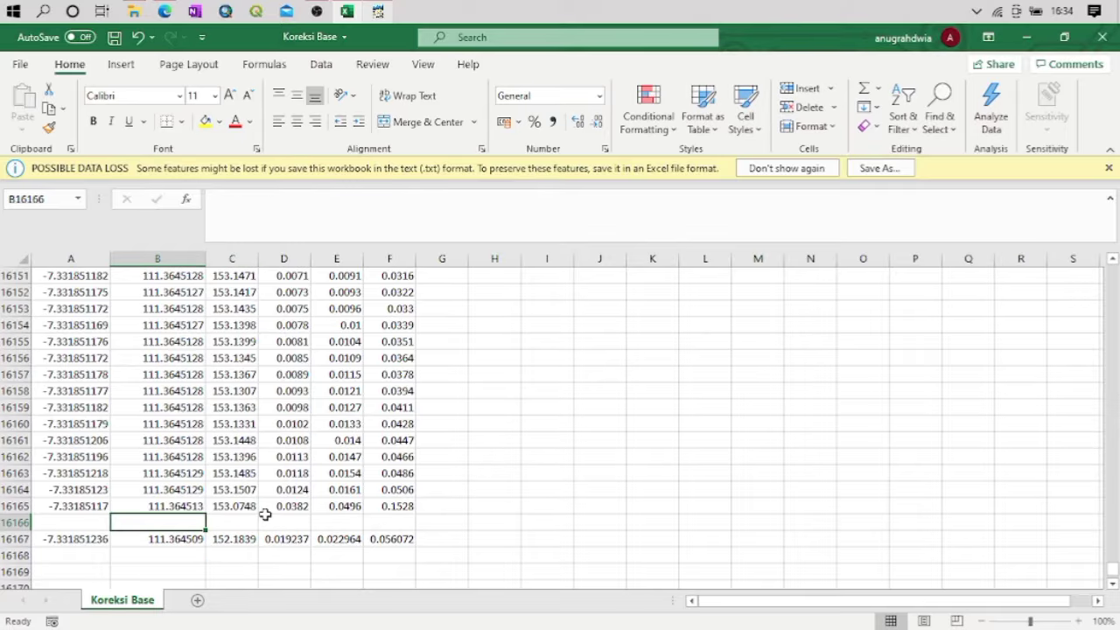
left_click(181, 538)
key("ctrl+c")
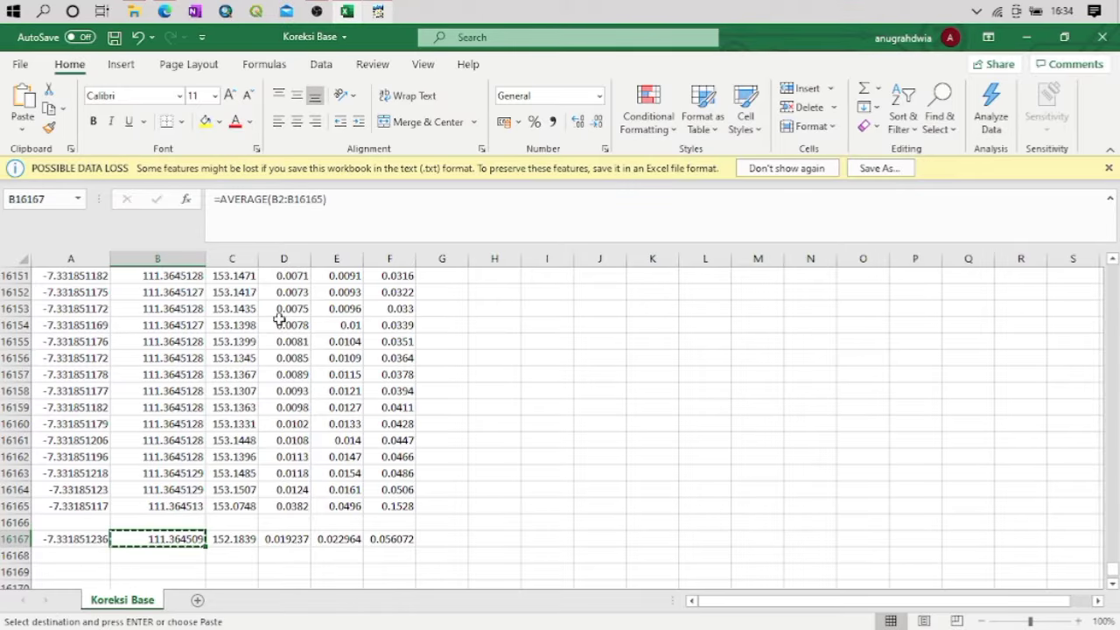
left_click(377, 11)
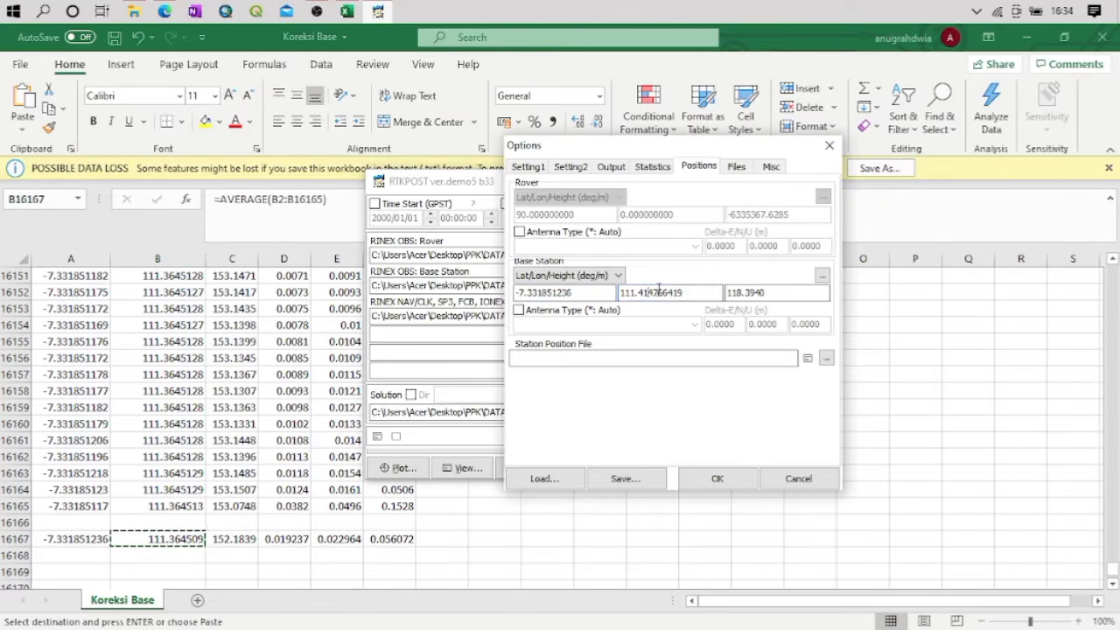
left_click_drag(686, 293, 619, 295)
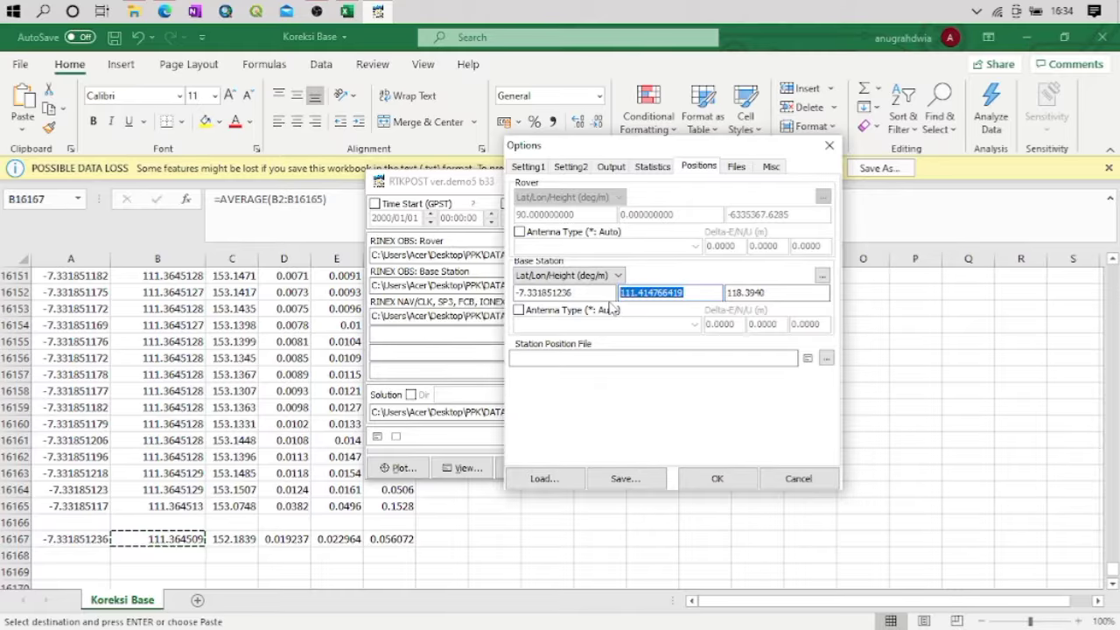
key("ctrl+v")
Copy the average height from cell C16167 in Excel into RTKPOST's base station height, setting it to 152.1838649
left_click(263, 548)
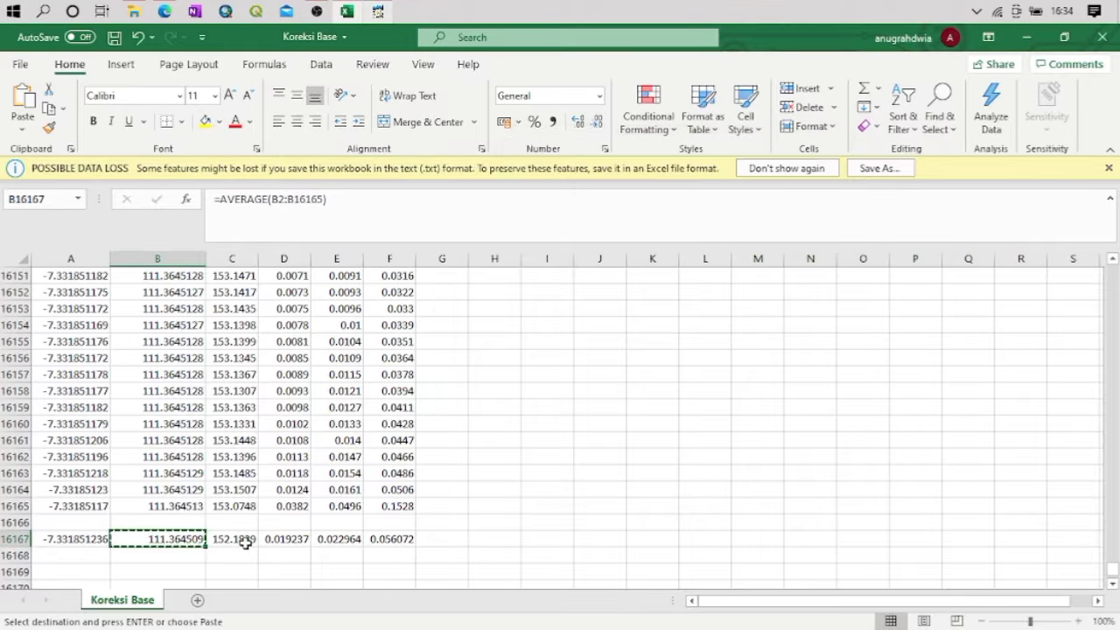
left_click(241, 540)
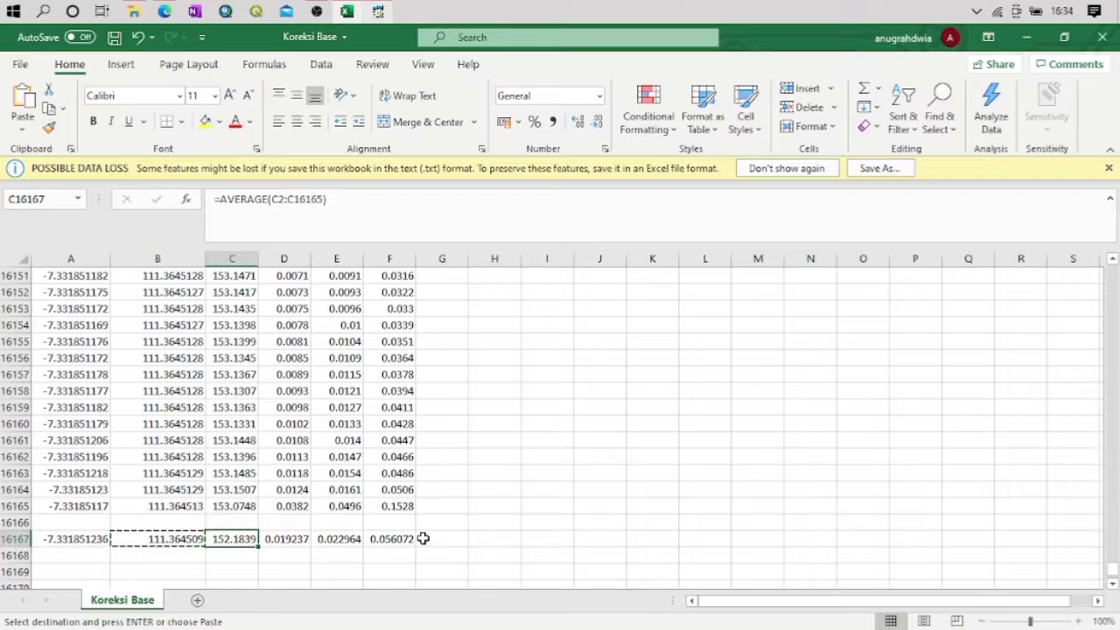
key("ctrl+c")
left_click(377, 11)
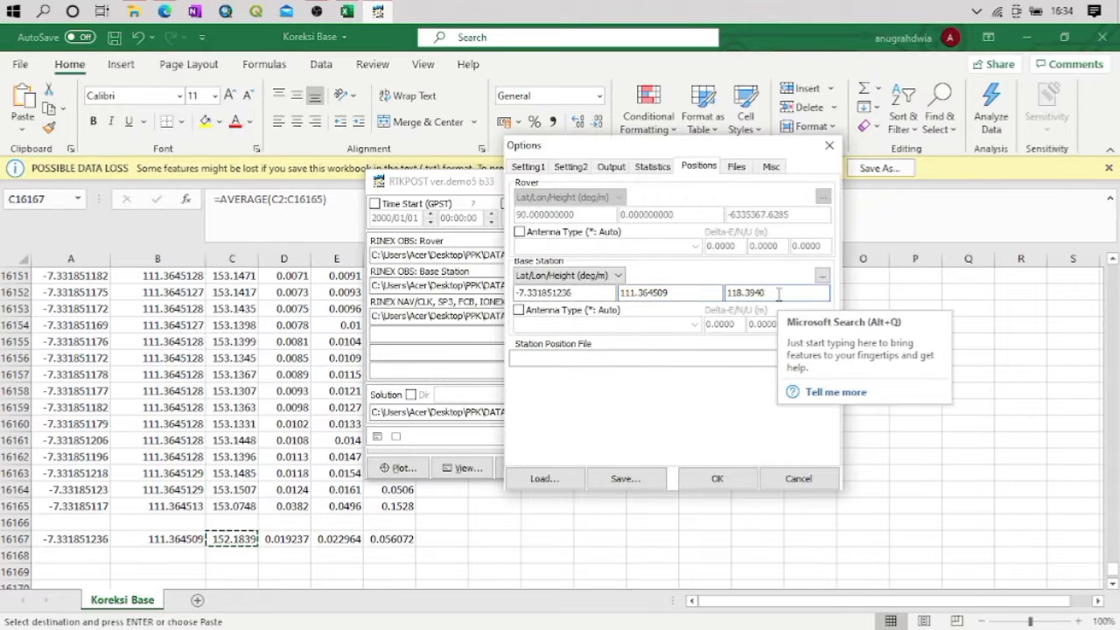
key("BackSpace")
key("BackSpace")
key("BackSpace")
key("BackSpace")
key("BackSpace")
key("BackSpace")
key("BackSpace")
key("ctrl+v")
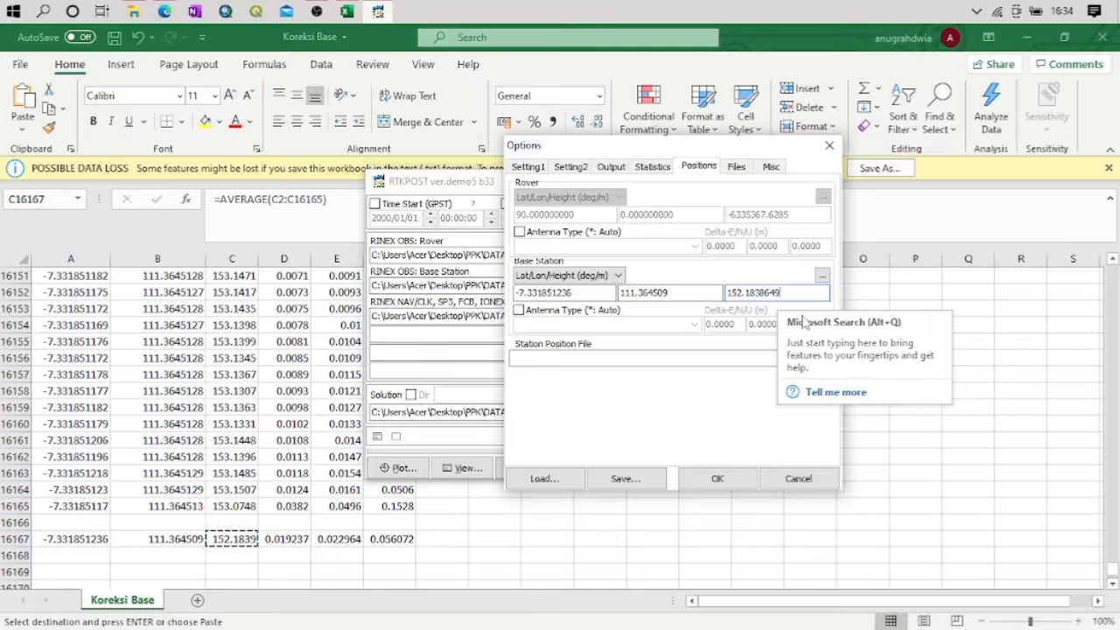
Accept the processing options and execute the post-processing of the UGM 685 rover data
left_click(726, 479)
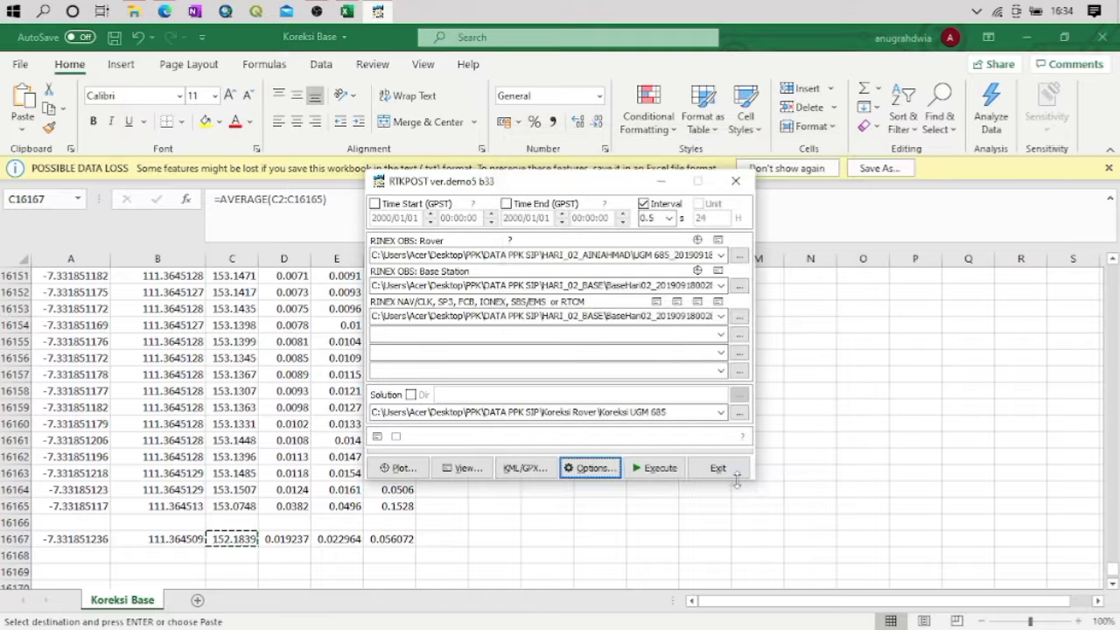
left_click(645, 475)
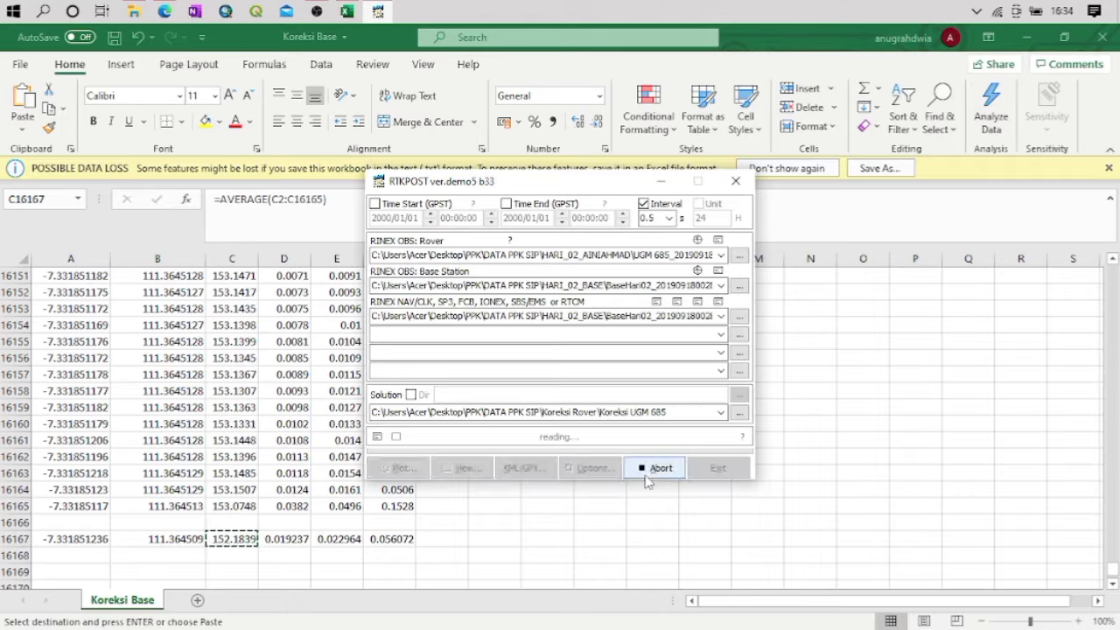
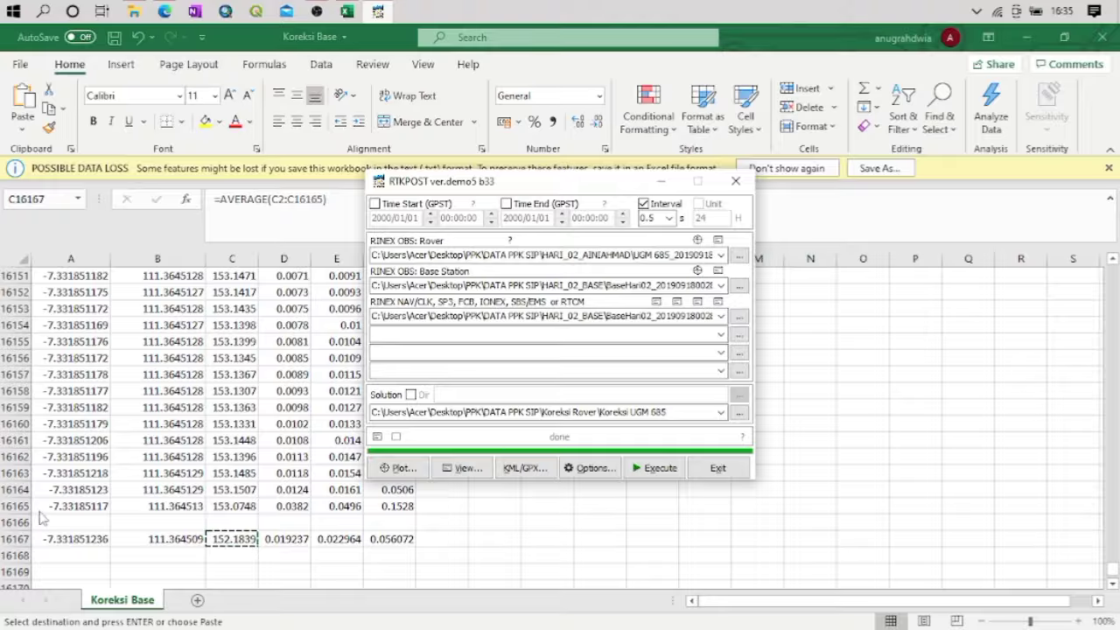
Close RTKPOST and open the Koreksi UGM 685 result file from the Koreksi Rover folder in Excel, accepting the format mismatch
left_click(712, 477)
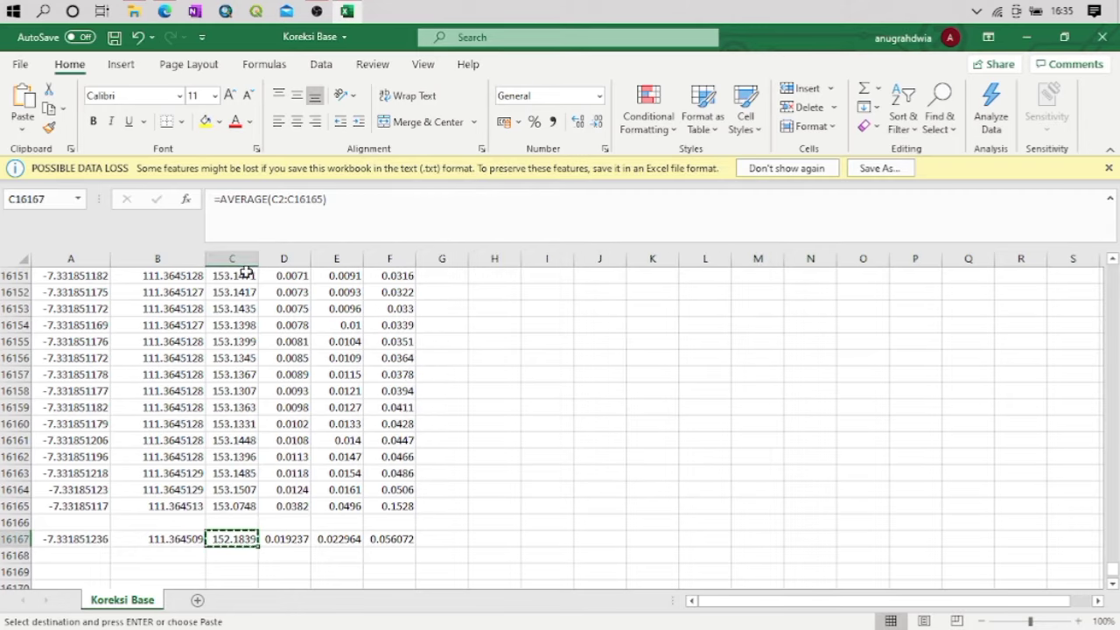
left_click(20, 66)
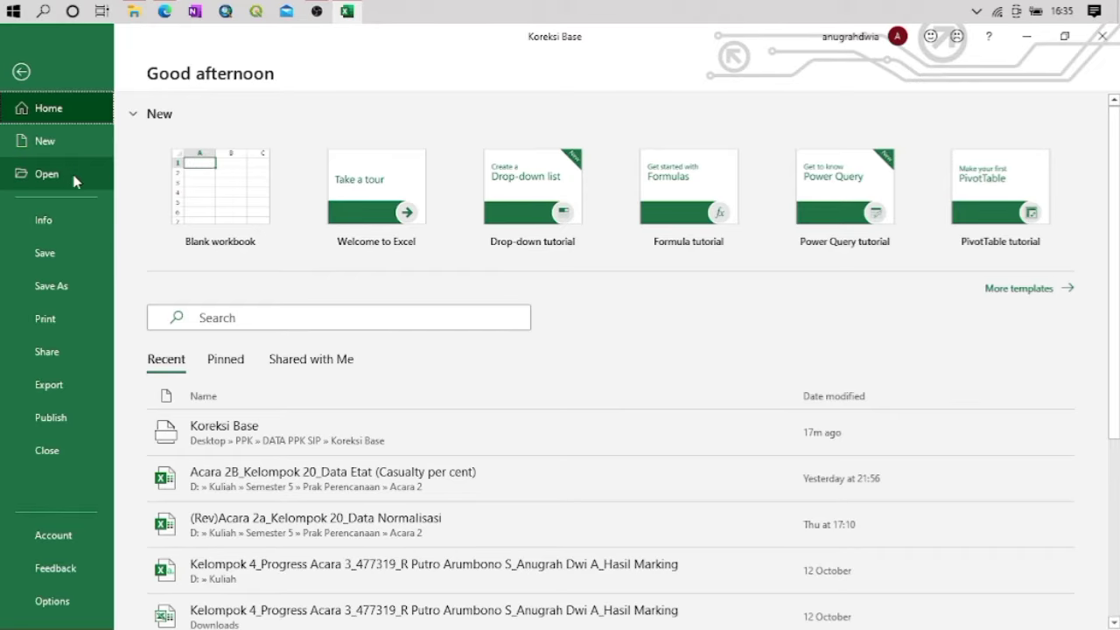
left_click(24, 178)
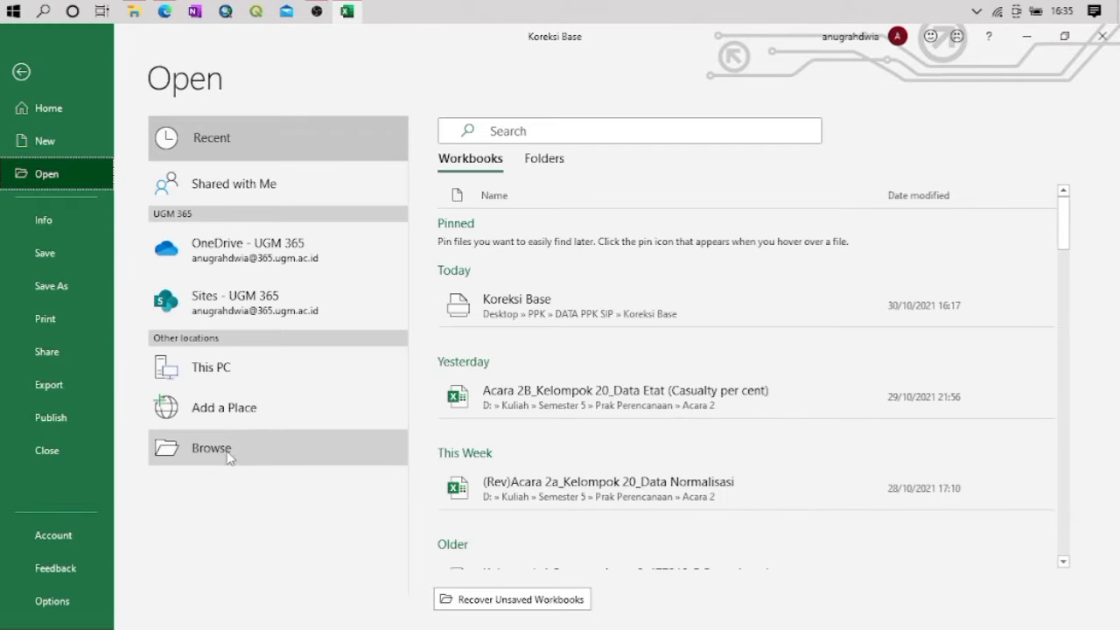
left_click(224, 453)
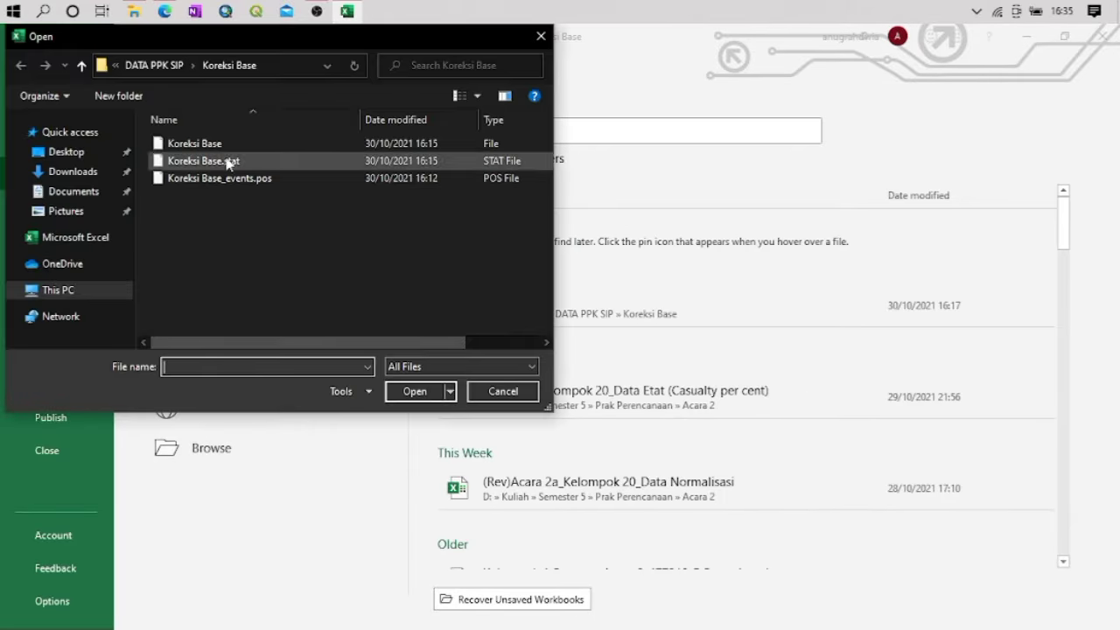
left_click(150, 65)
double_click(212, 231)
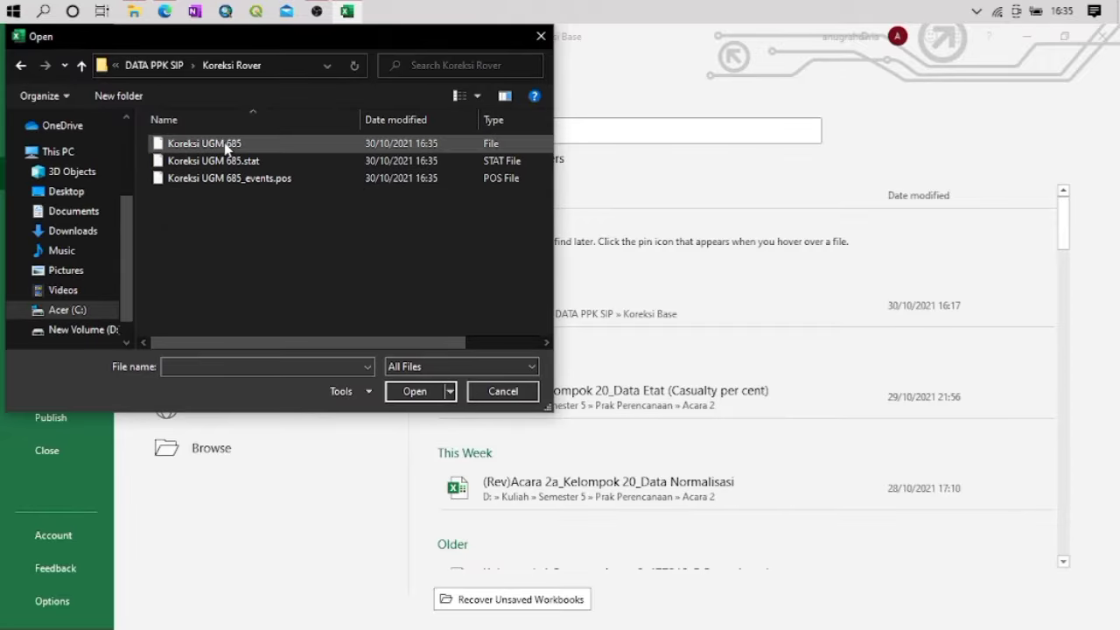
double_click(225, 146)
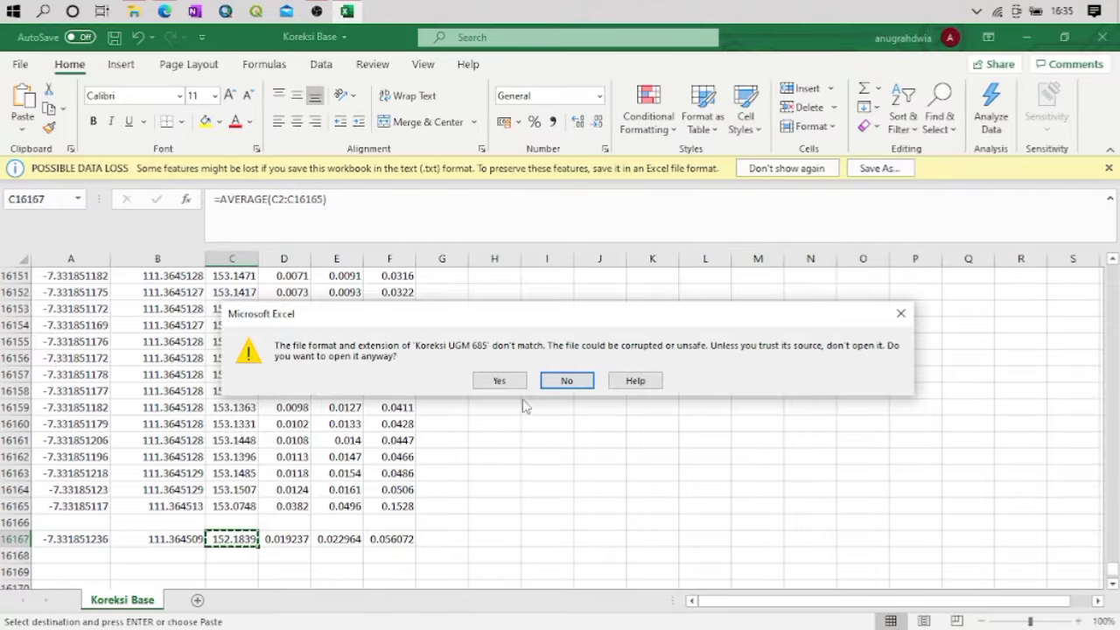
left_click(497, 381)
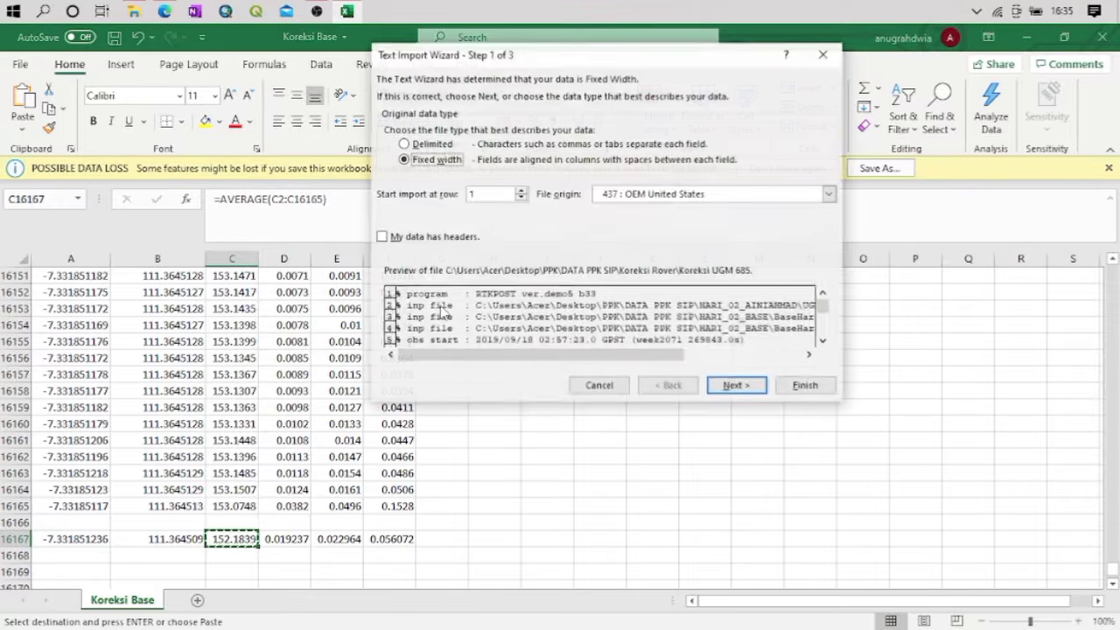
Import the Koreksi UGM 685 text as delimited data, adding Space as a delimiter and keeping the default column formats
left_click(430, 144)
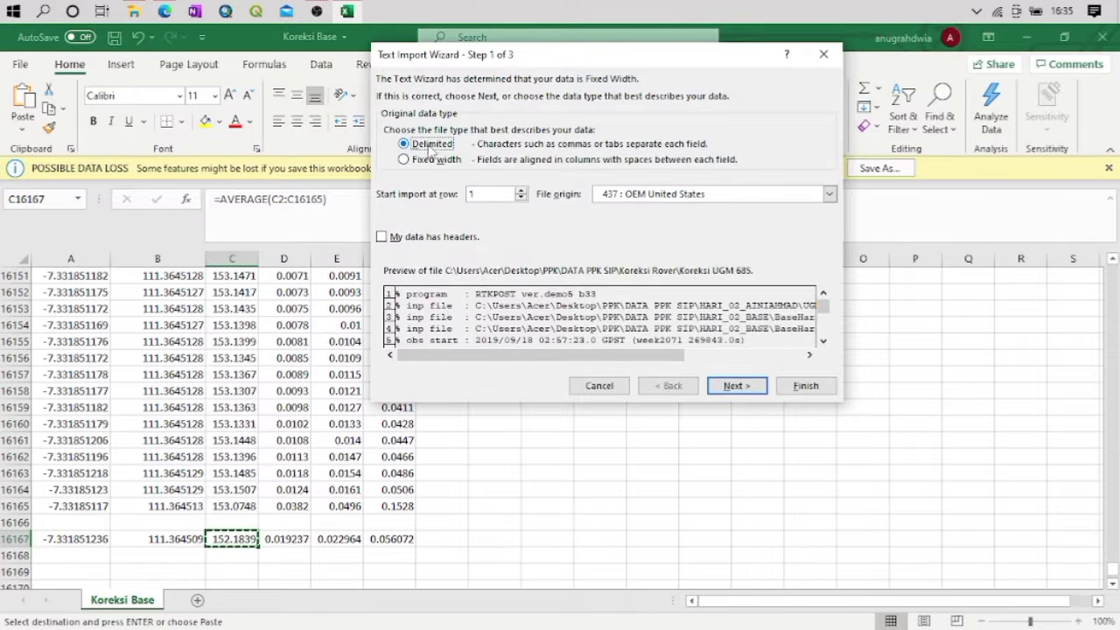
left_click(762, 377)
left_click(389, 174)
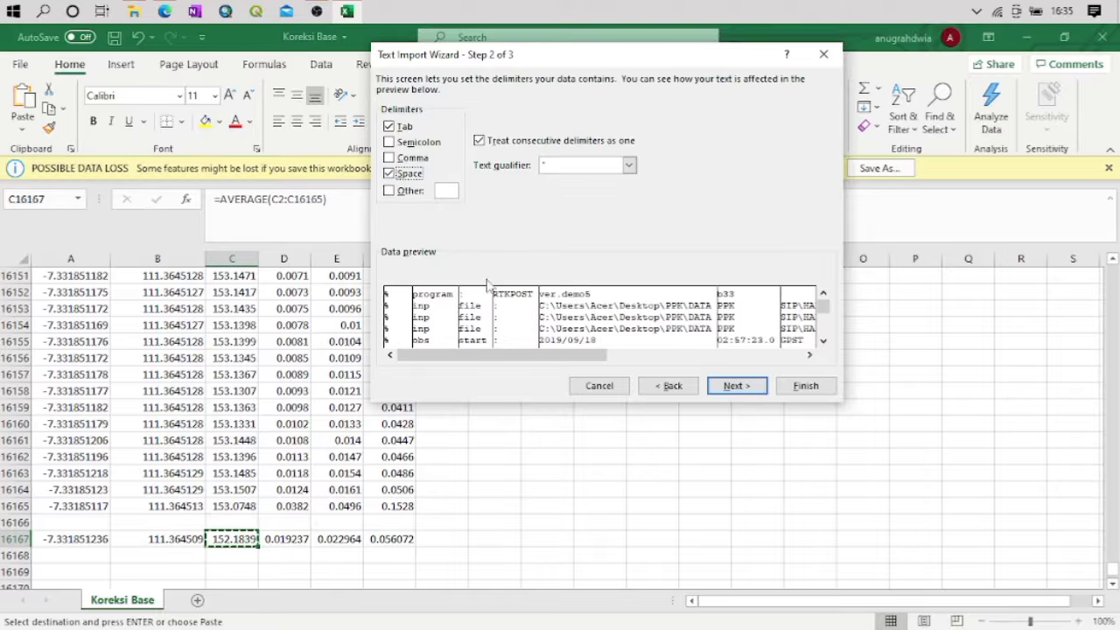
left_click(736, 386)
left_click(800, 385)
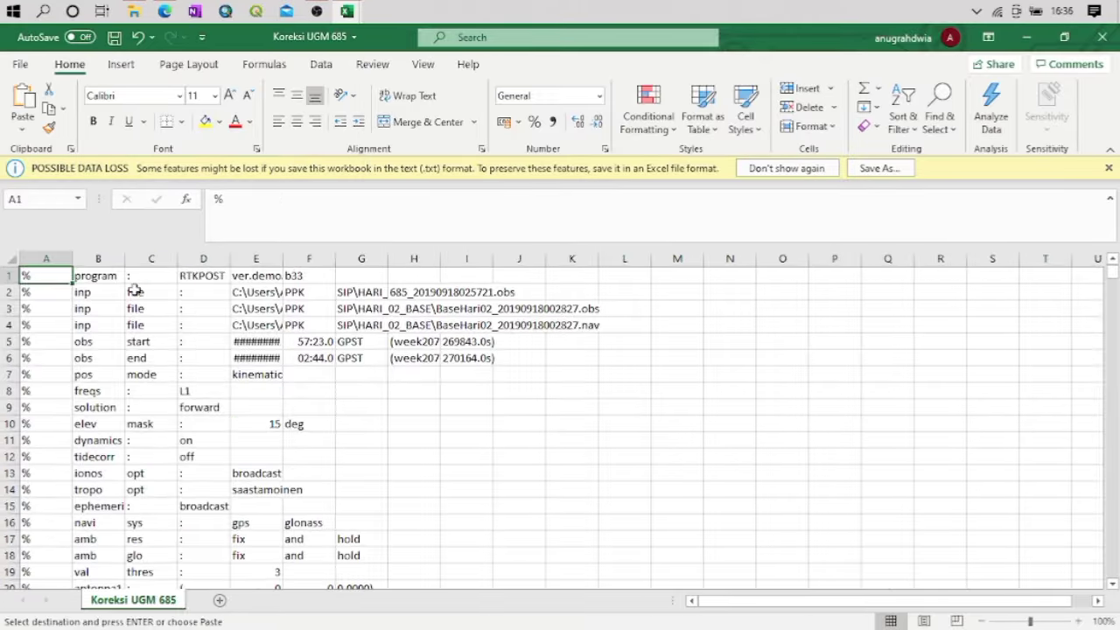
Delete the processing information in A1:O24 above the column headings, shifting the remaining cells up
left_click(135, 291)
left_click_drag(39, 279, 788, 538)
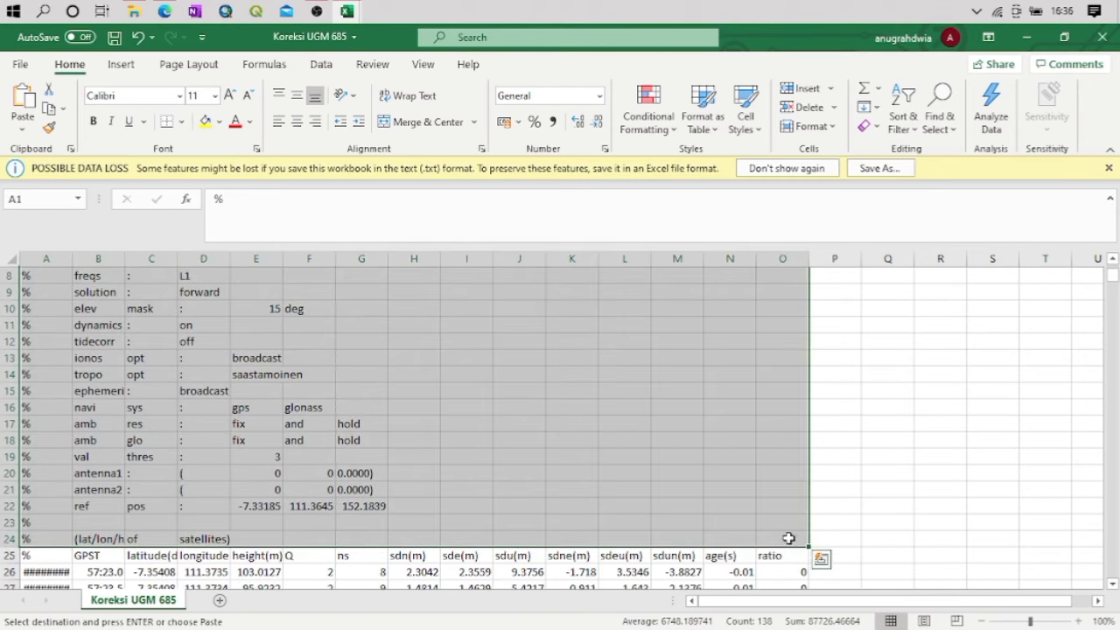
right_click(570, 472)
left_click(621, 325)
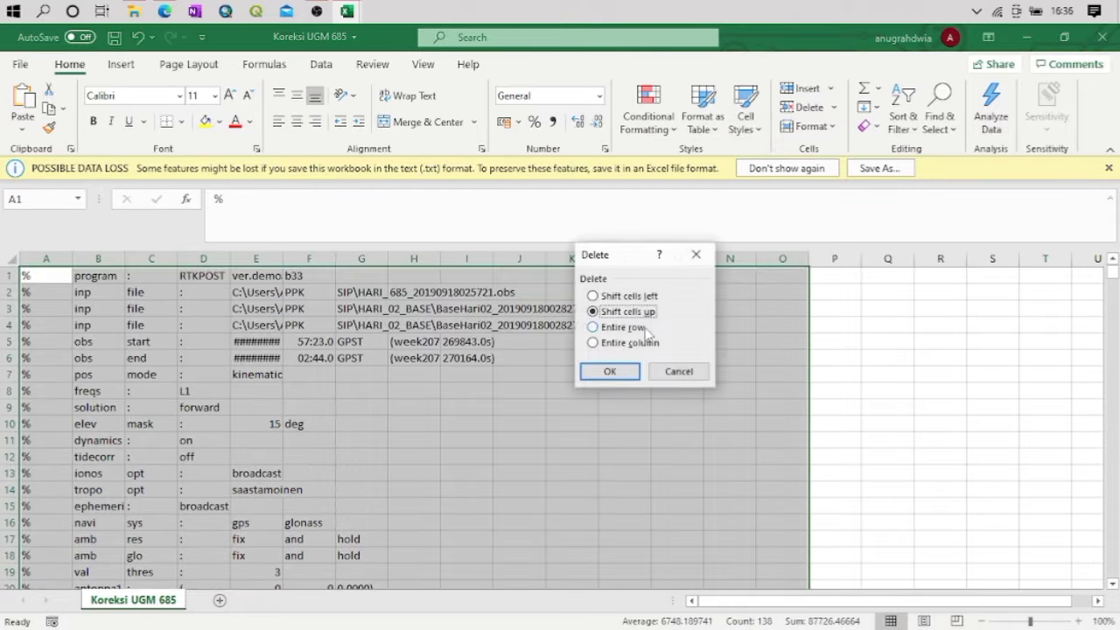
left_click(610, 370)
Try to delete the %, GPST, Q, ns, sdne, sdeu, sdun, age and ratio columns together
left_click(79, 308)
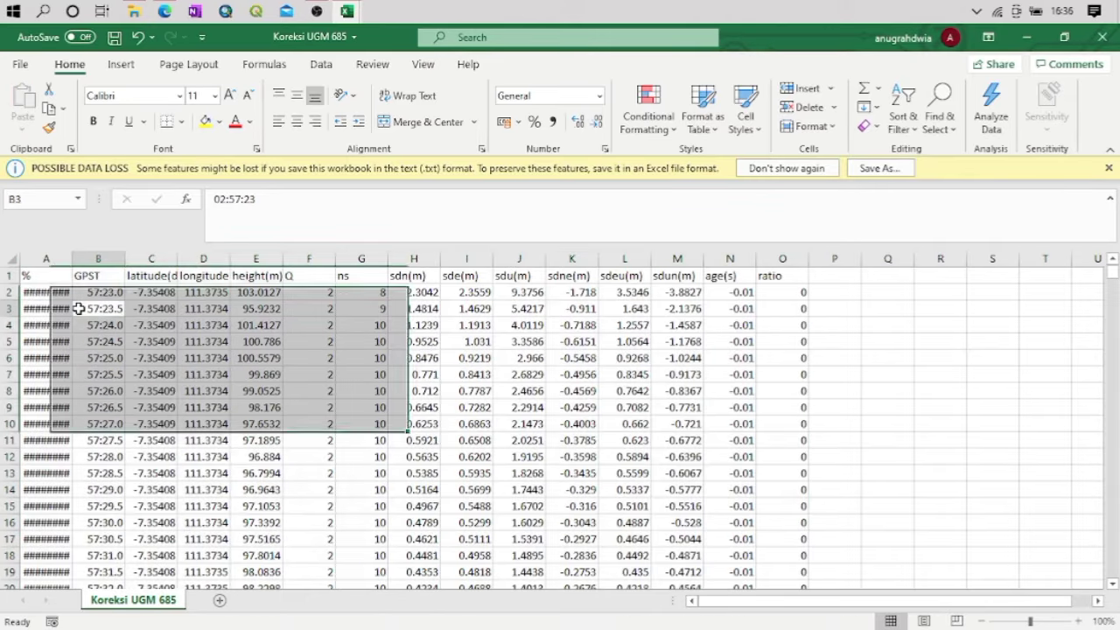
left_click(52, 258)
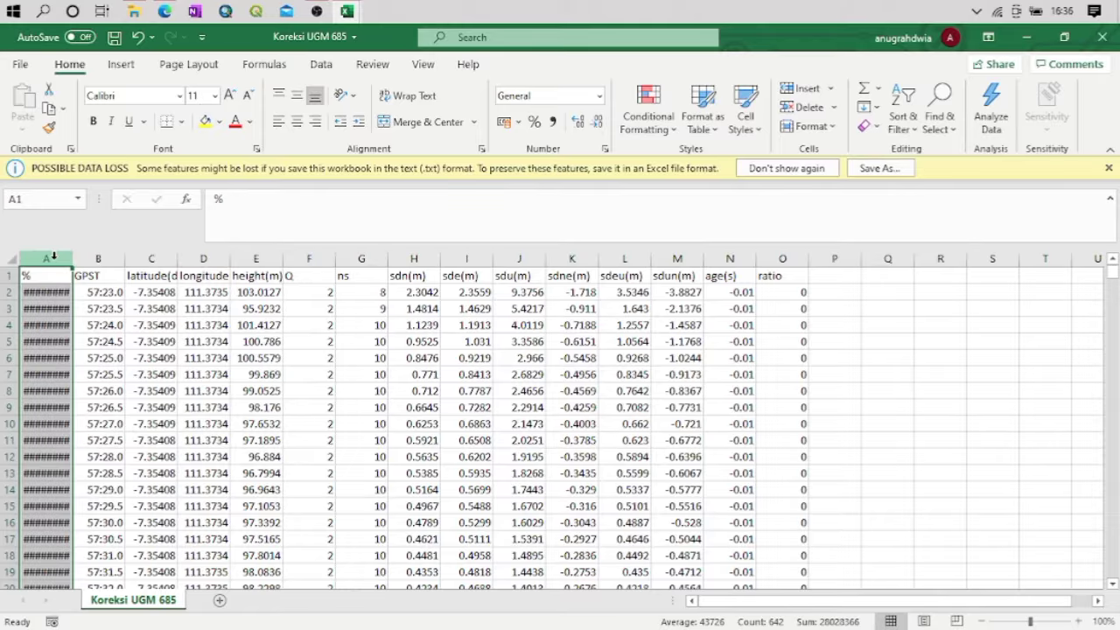
left_click(85, 259, "ctrl")
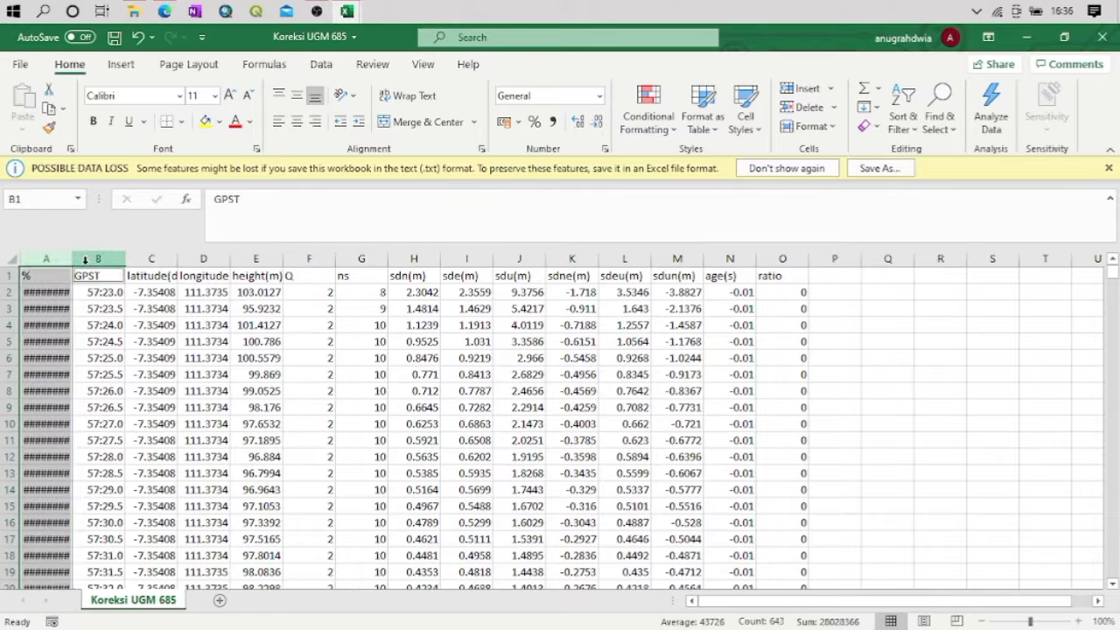
left_click(310, 259, "ctrl")
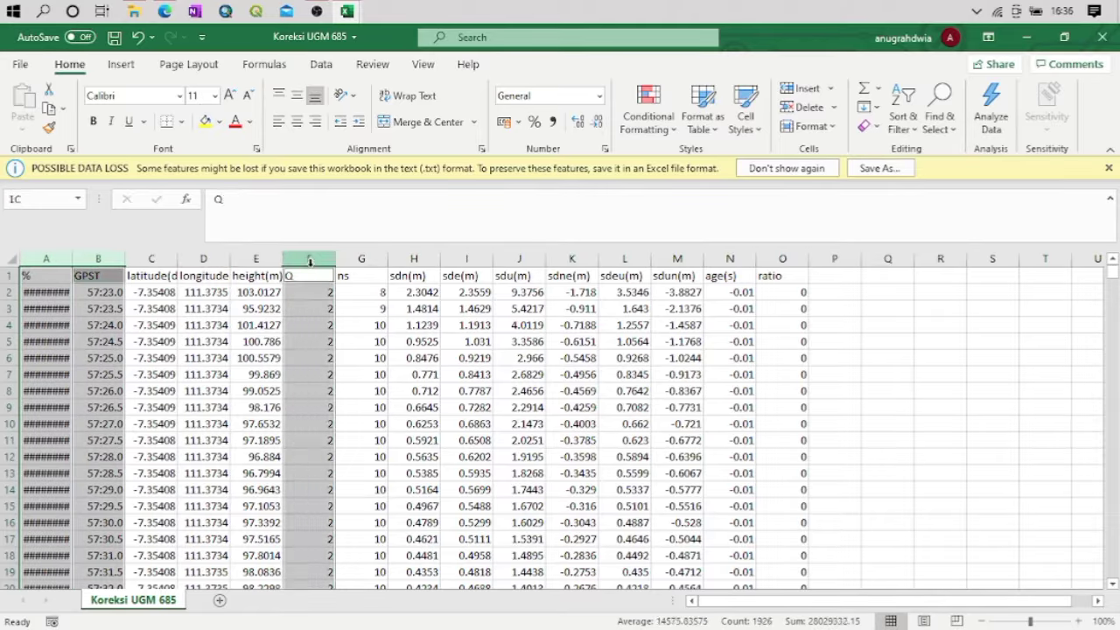
left_click(363, 259, "ctrl")
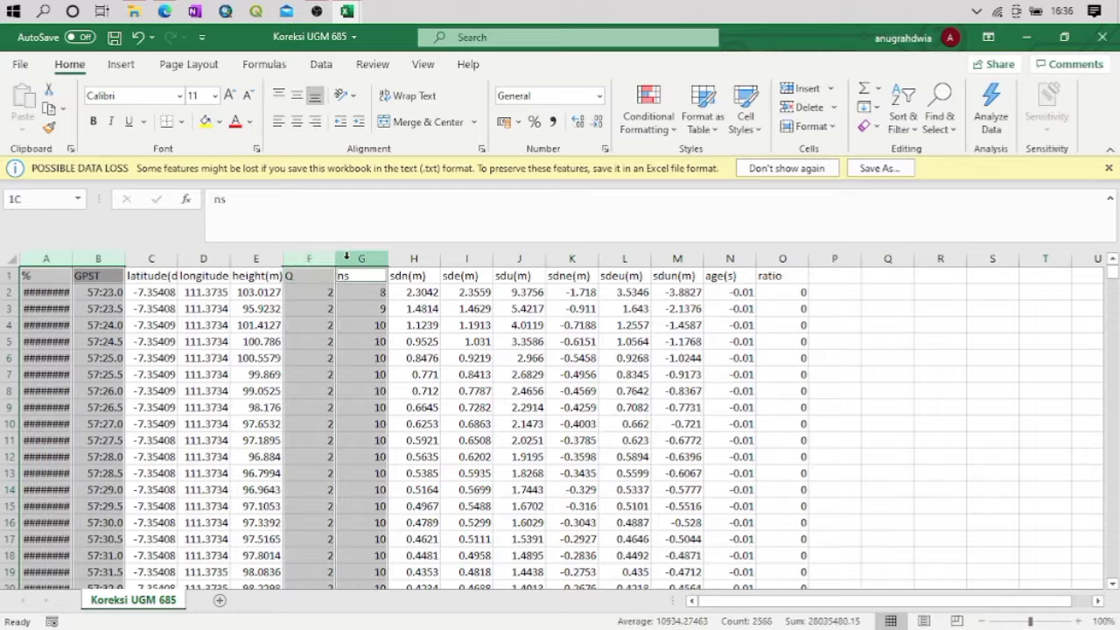
left_click(564, 257, "ctrl")
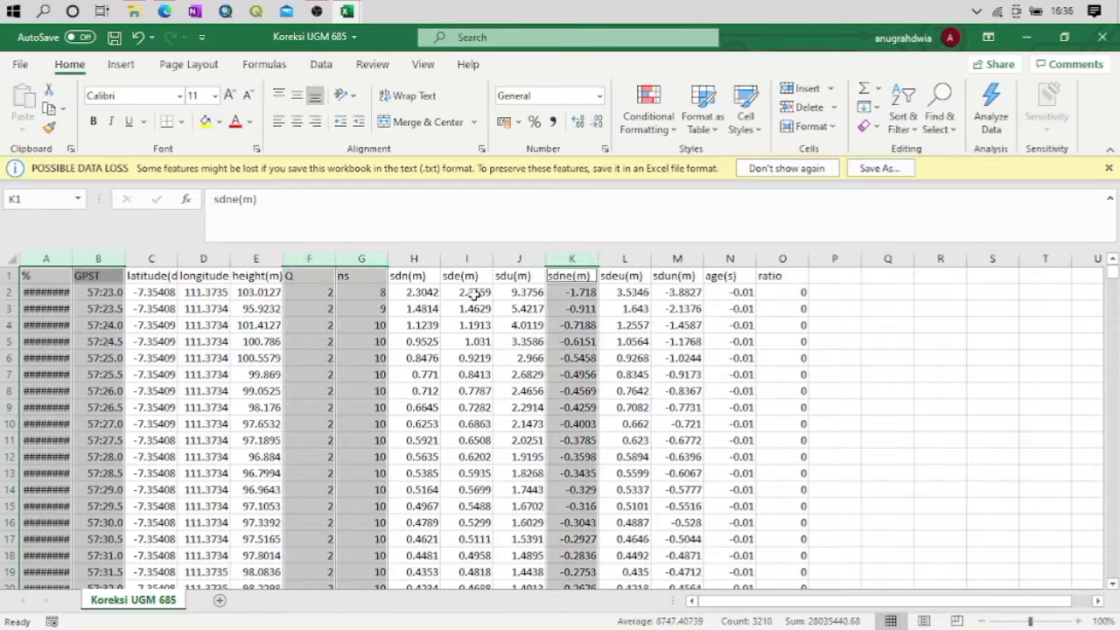
left_click(615, 259, "ctrl")
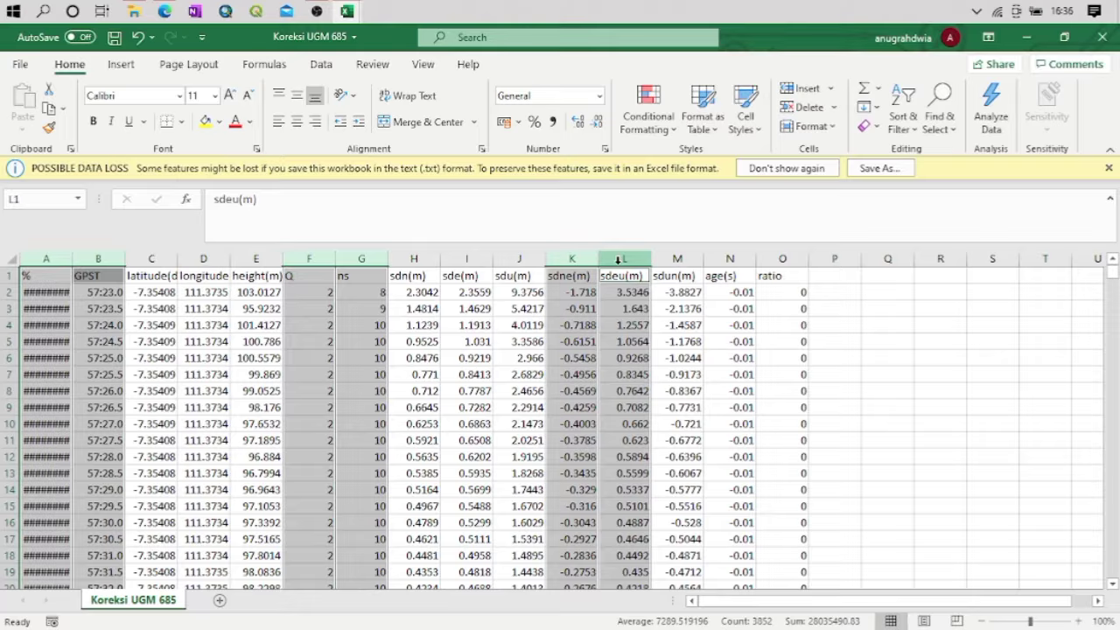
left_click(678, 259, "ctrl")
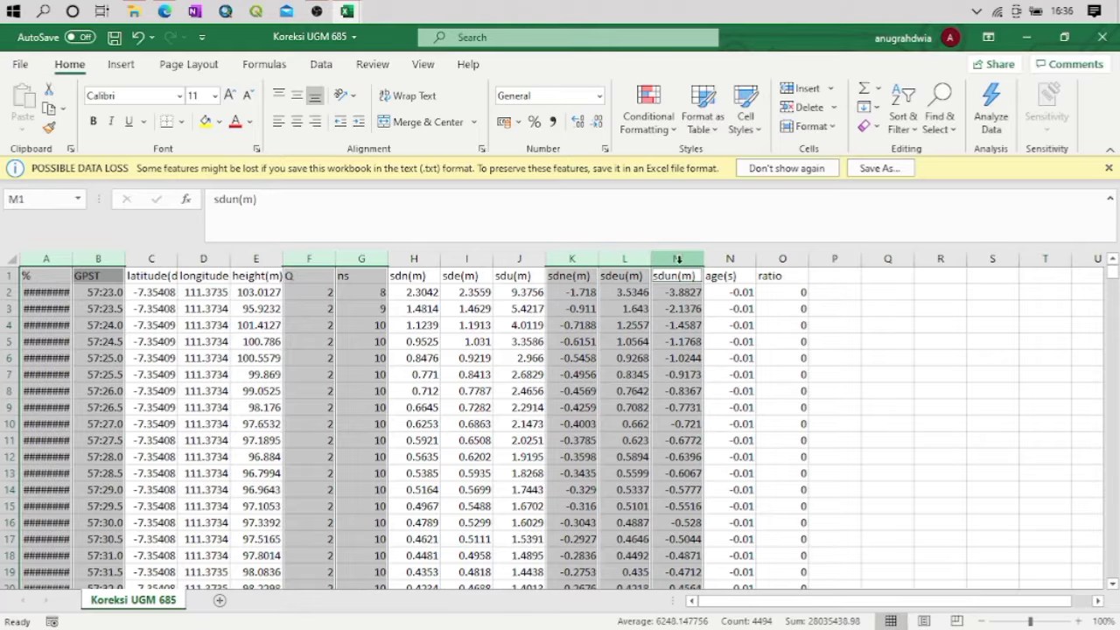
left_click(726, 258, "ctrl")
left_click(797, 256, "ctrl")
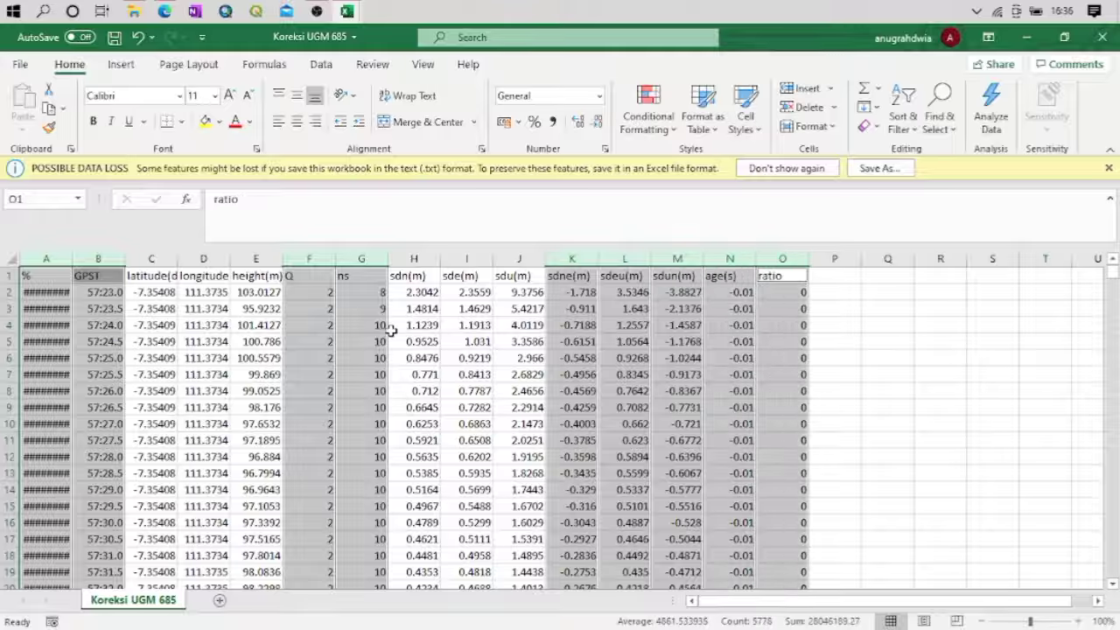
right_click(359, 327)
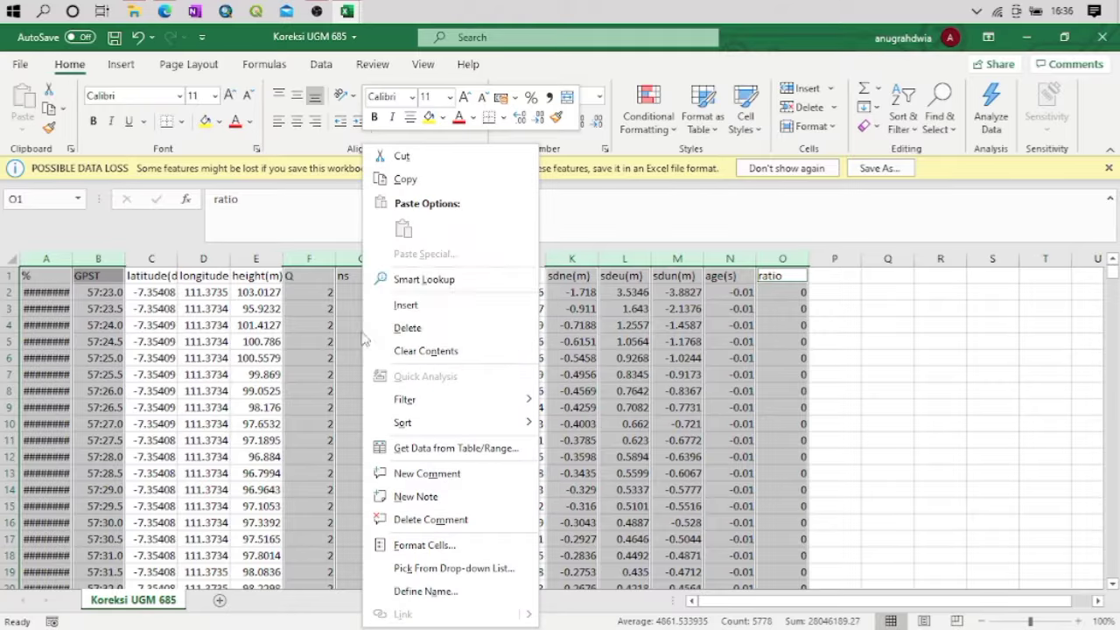
left_click(437, 327)
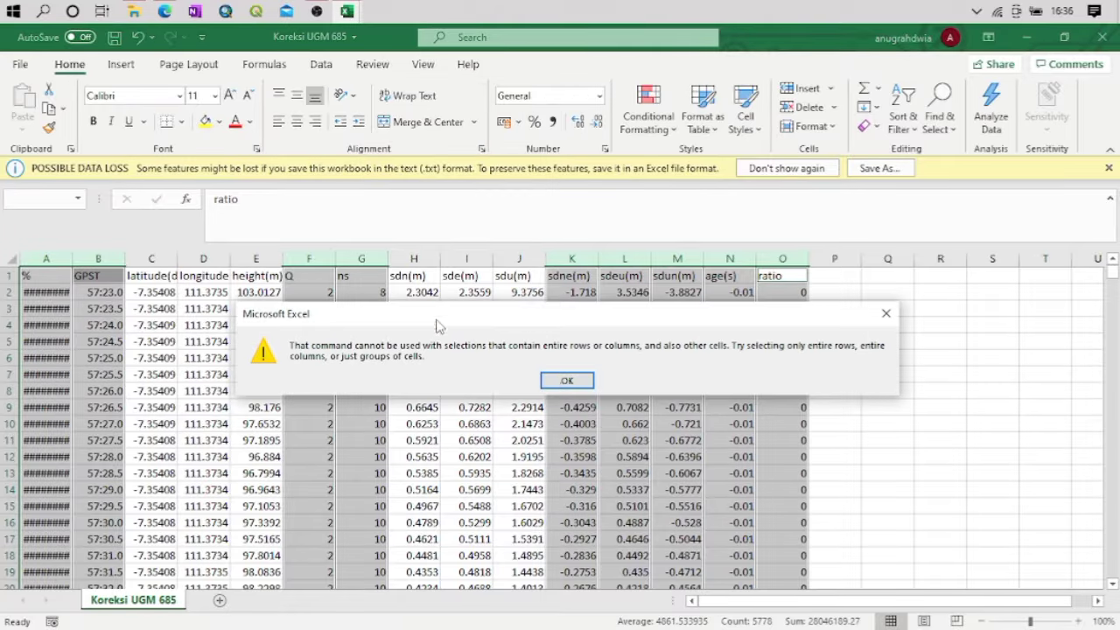
left_click(558, 384)
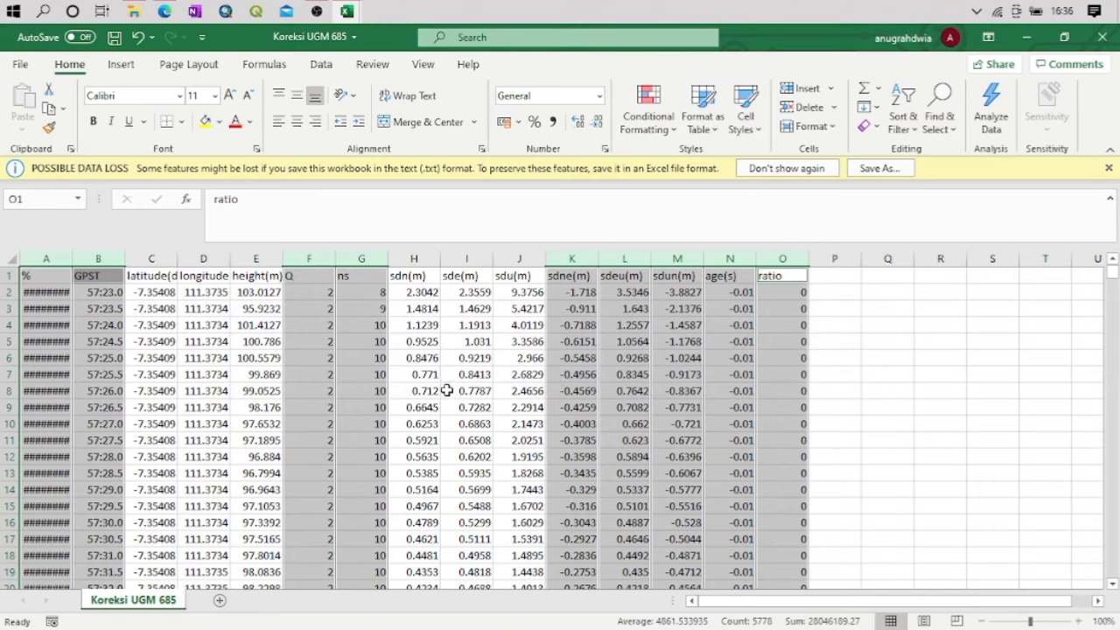
Clear the ratio heading in O1 and try again to delete the same column selection
key("BackSpace")
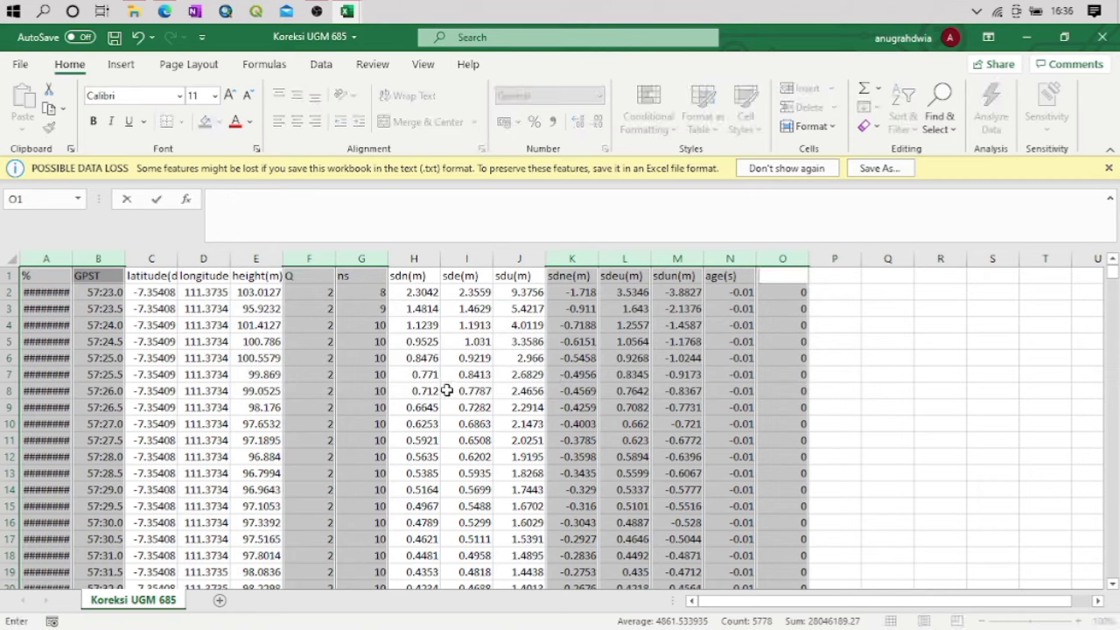
right_click(577, 360)
left_click(623, 328)
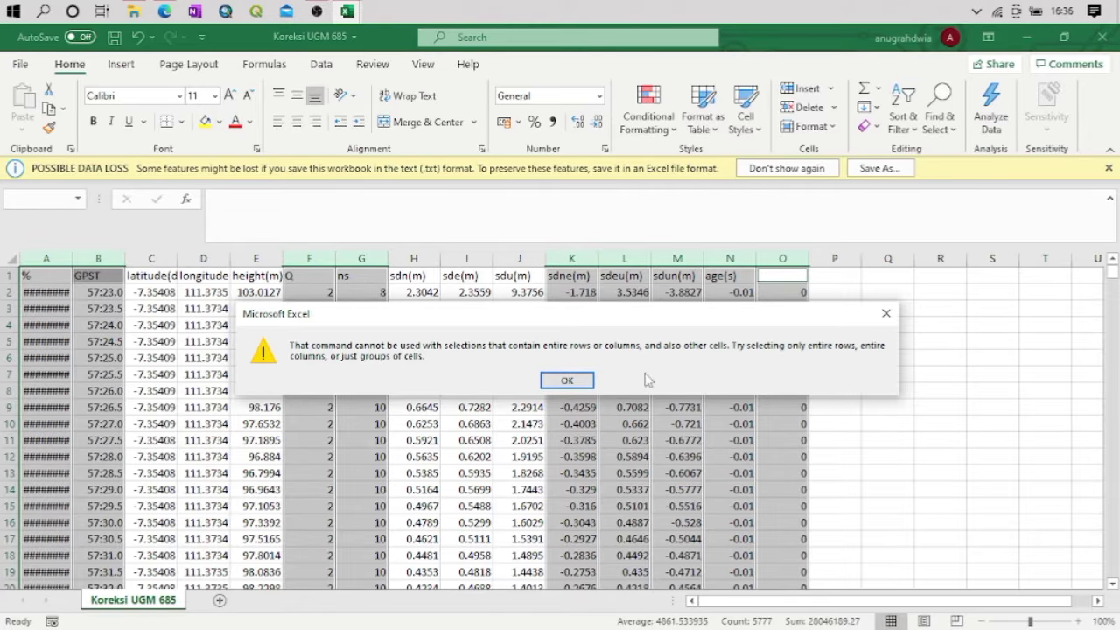
left_click(567, 380)
left_click(156, 295)
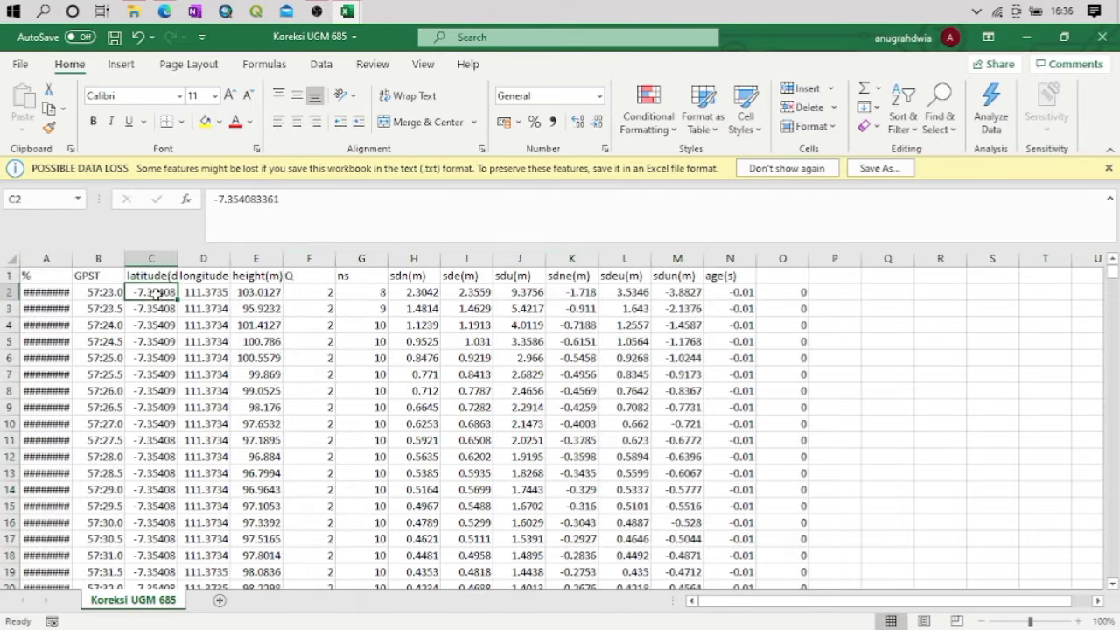
Delete columns A, B, F, G and K through O, keeping only latitude, longitude, height, sdn, sde and sdu
left_click(39, 258)
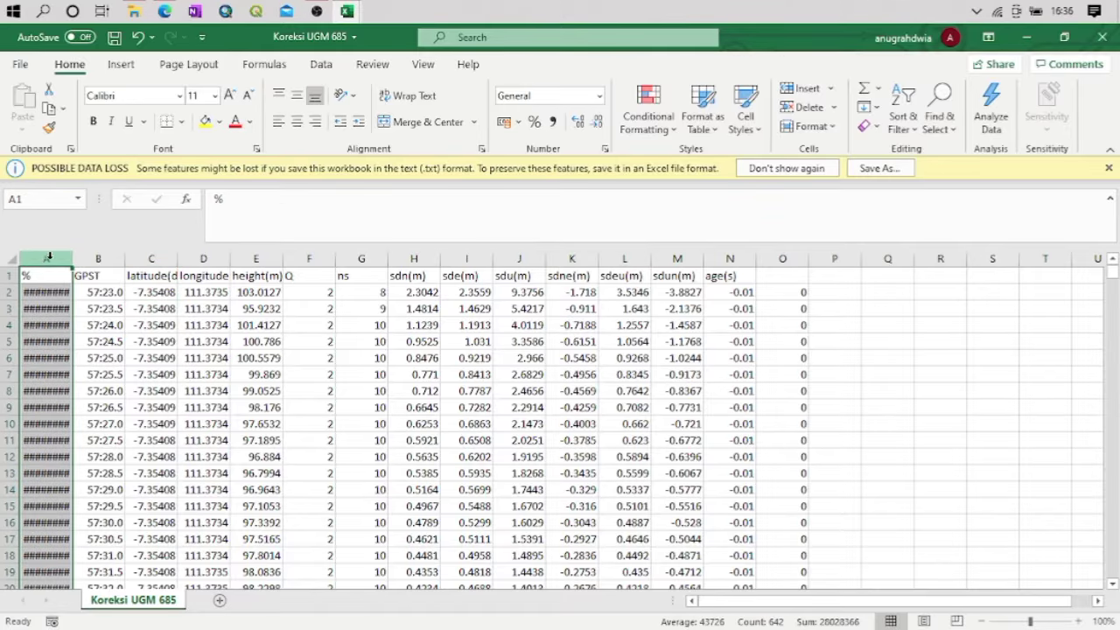
left_click(96, 255, "ctrl")
left_click(296, 257, "ctrl")
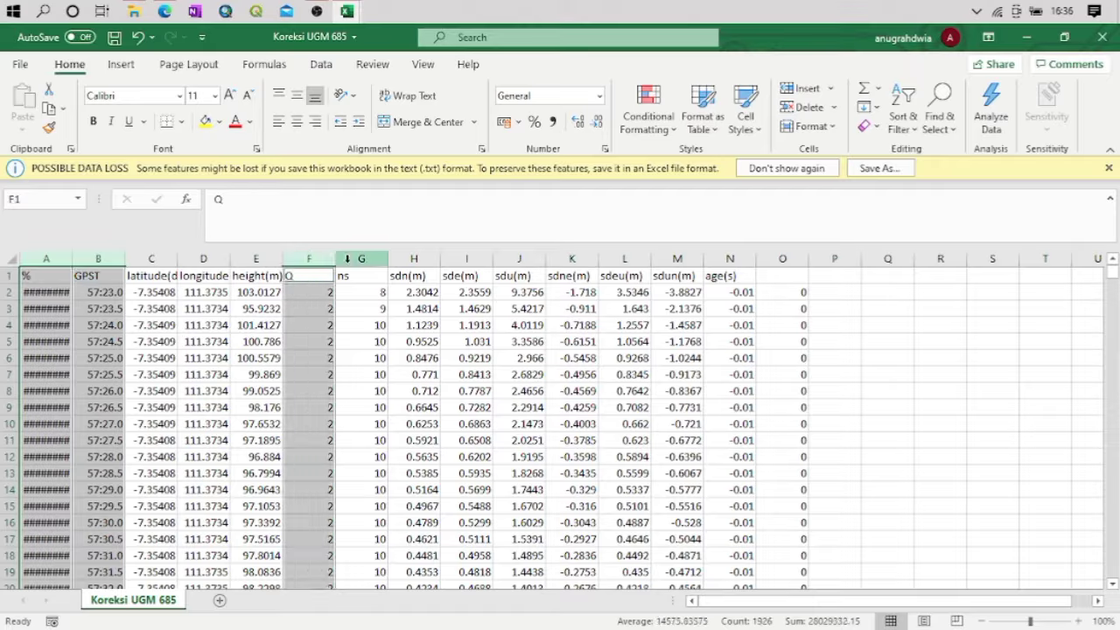
left_click(355, 258, "ctrl")
left_click(572, 258, "ctrl")
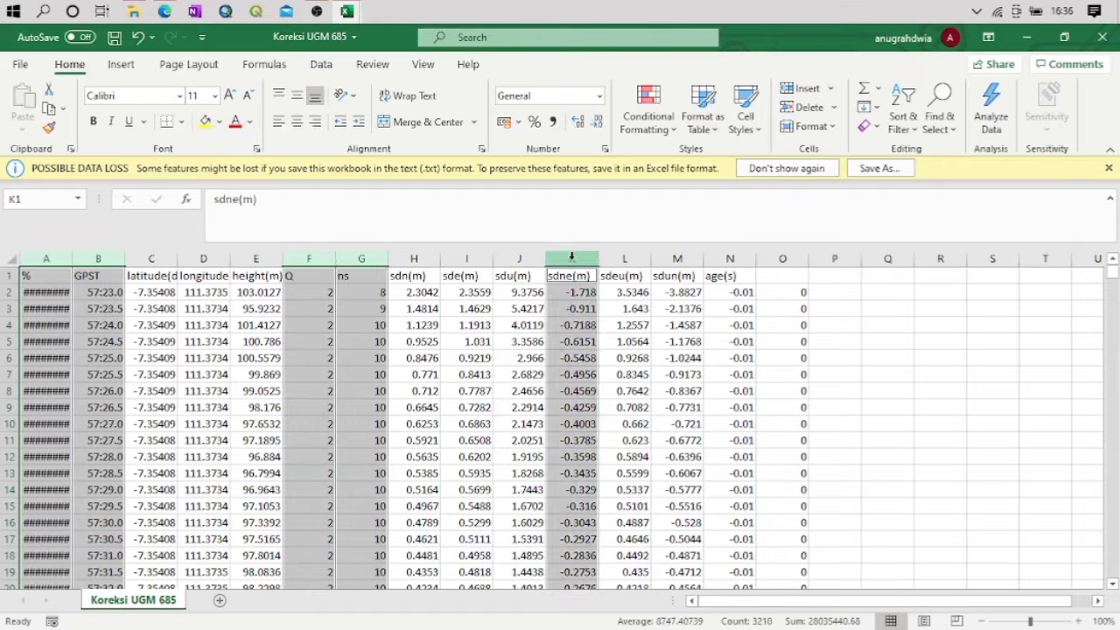
left_click(625, 257, "ctrl")
left_click(683, 255, "ctrl")
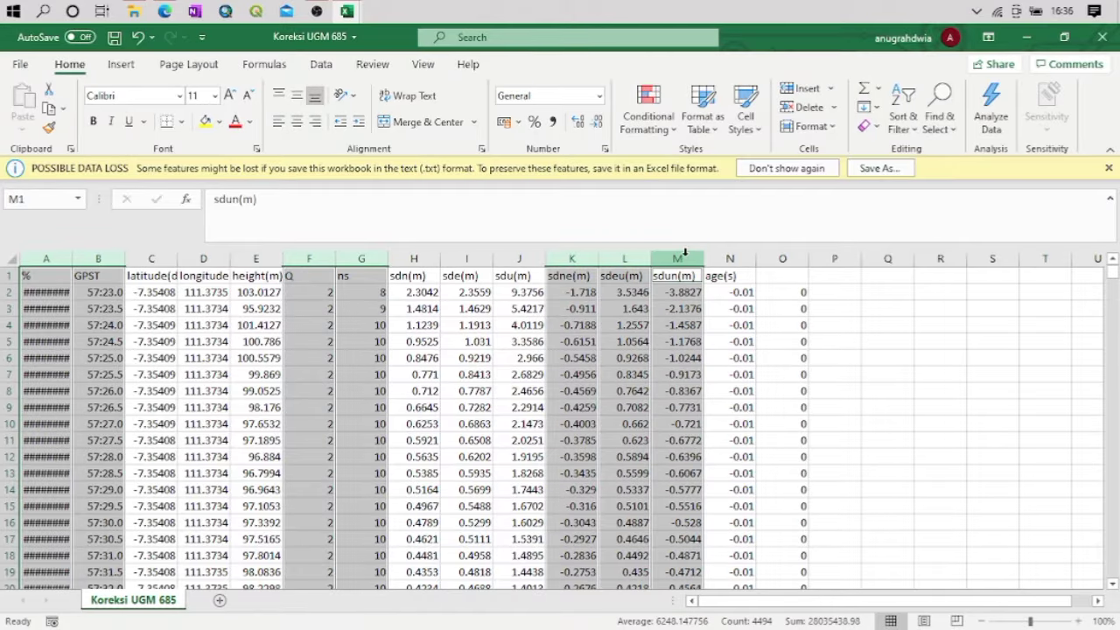
left_click(729, 258, "ctrl")
left_click(782, 258, "ctrl")
right_click(713, 305)
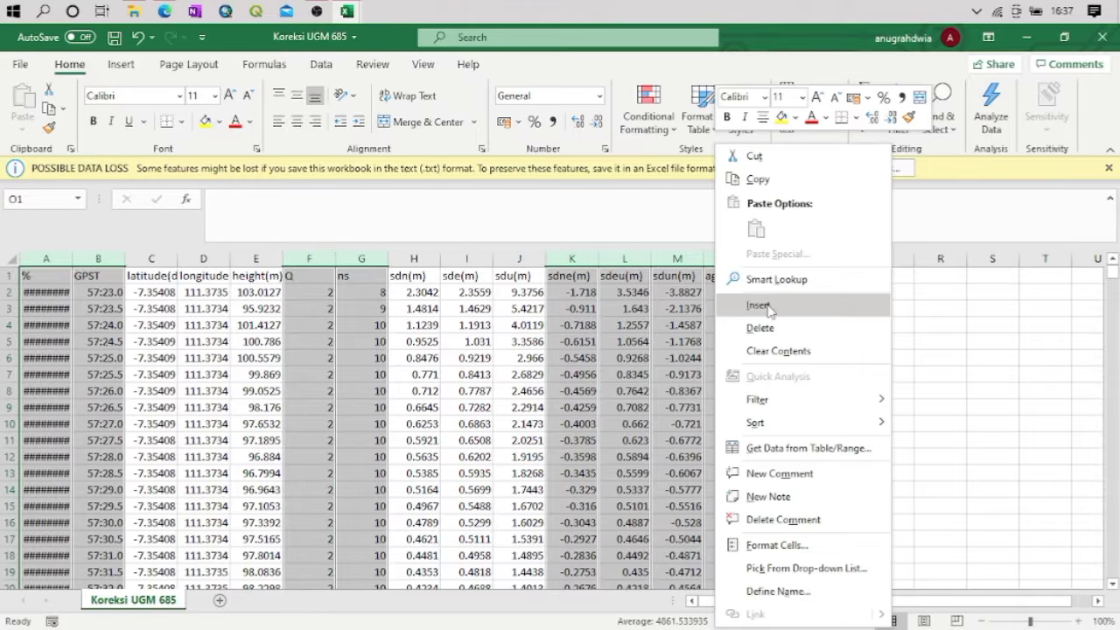
left_click(766, 321)
left_click(279, 354)
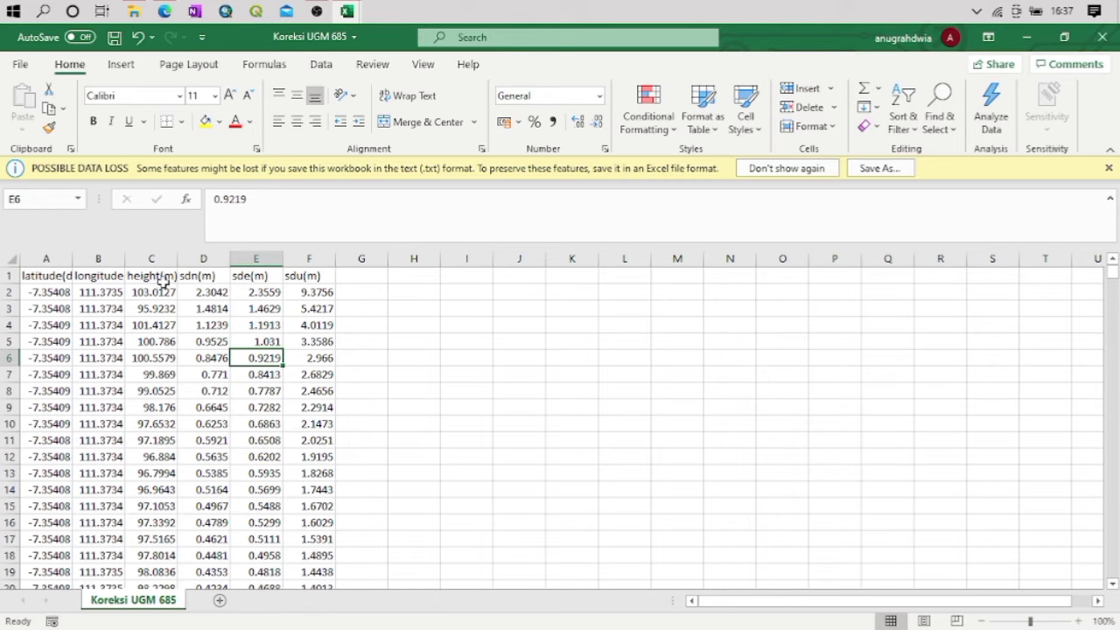
Adjust the widths of columns A to F to fit the full headings and coordinate values
left_click_drag(76, 259, 420, 261)
double_click(420, 261)
left_click(421, 260)
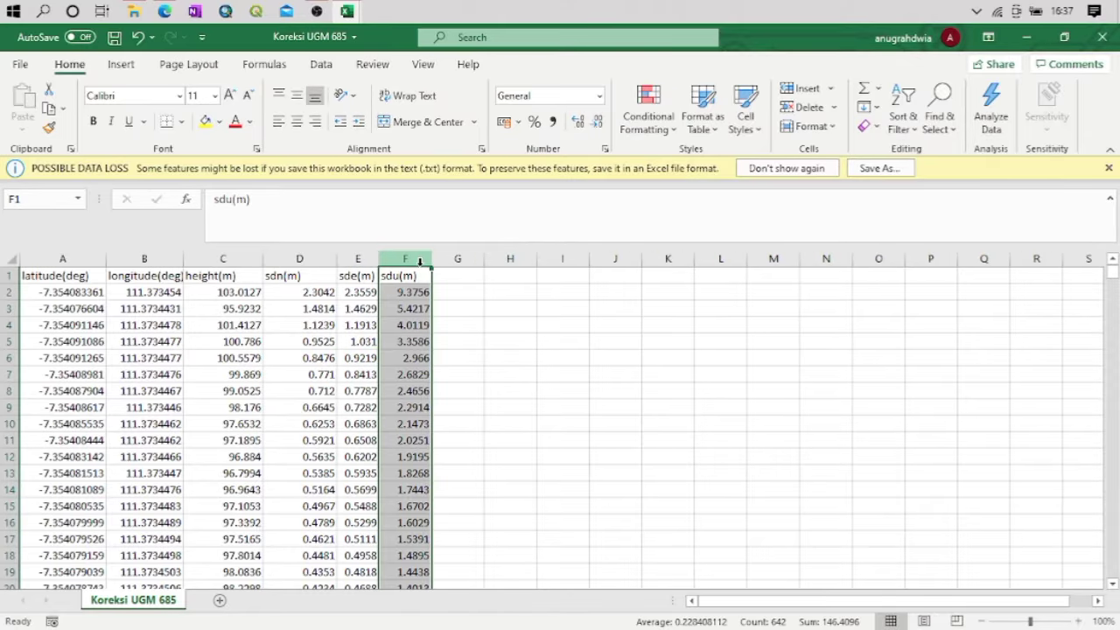
left_click(470, 342)
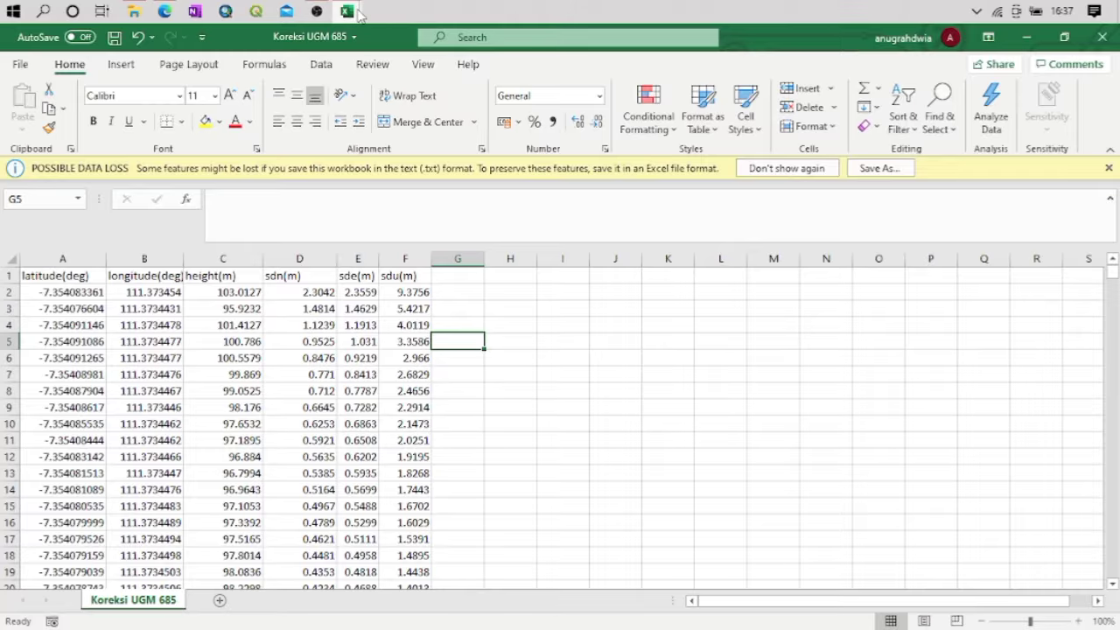
Check the column layout at the start of the Koreksi Base workbook, then return to Koreksi UGM 685
mouse_move(347, 11)
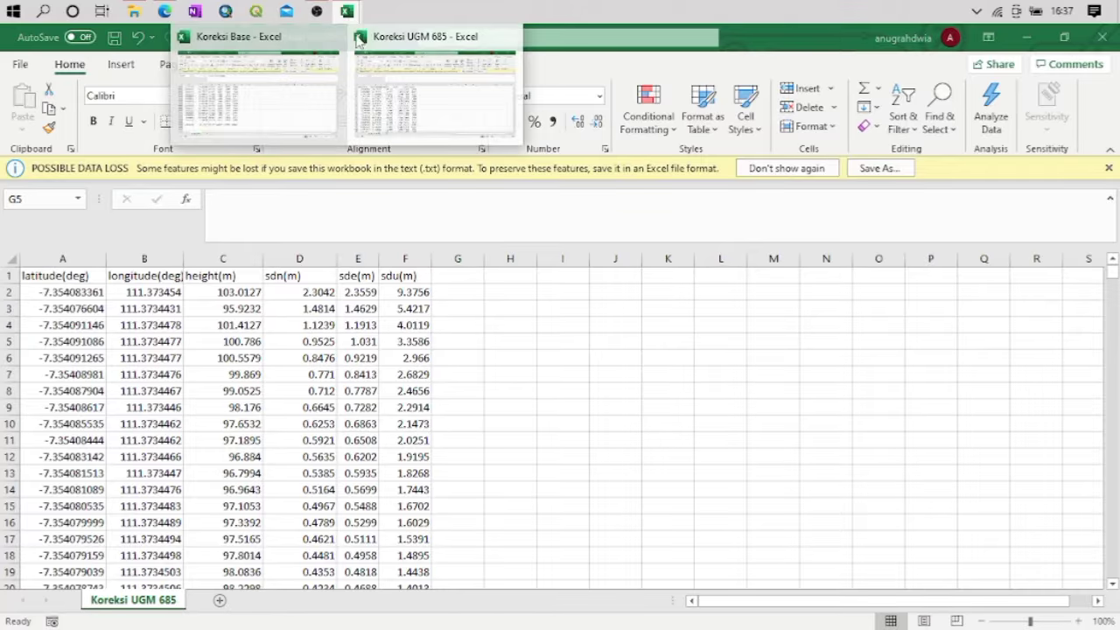
left_click(349, 325)
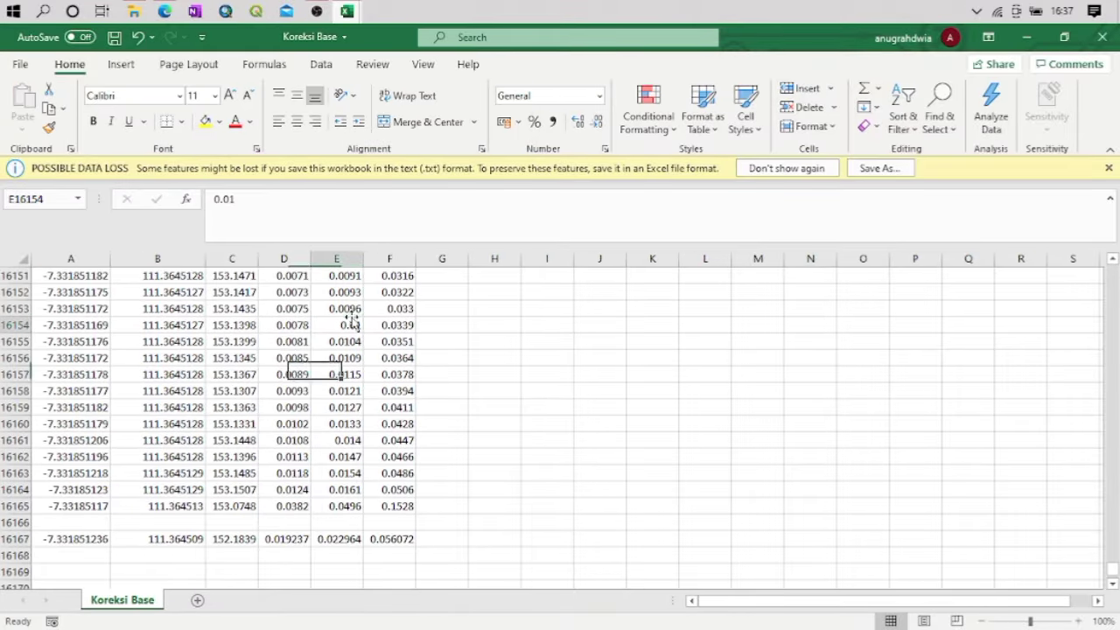
key("End")
key("Up")
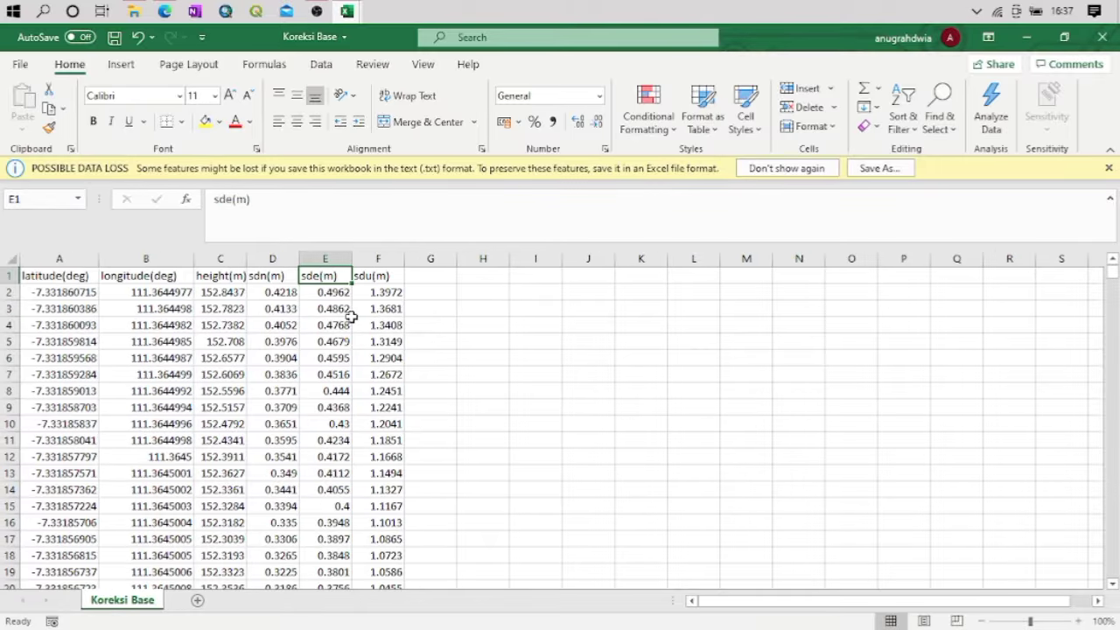
mouse_move(347, 10)
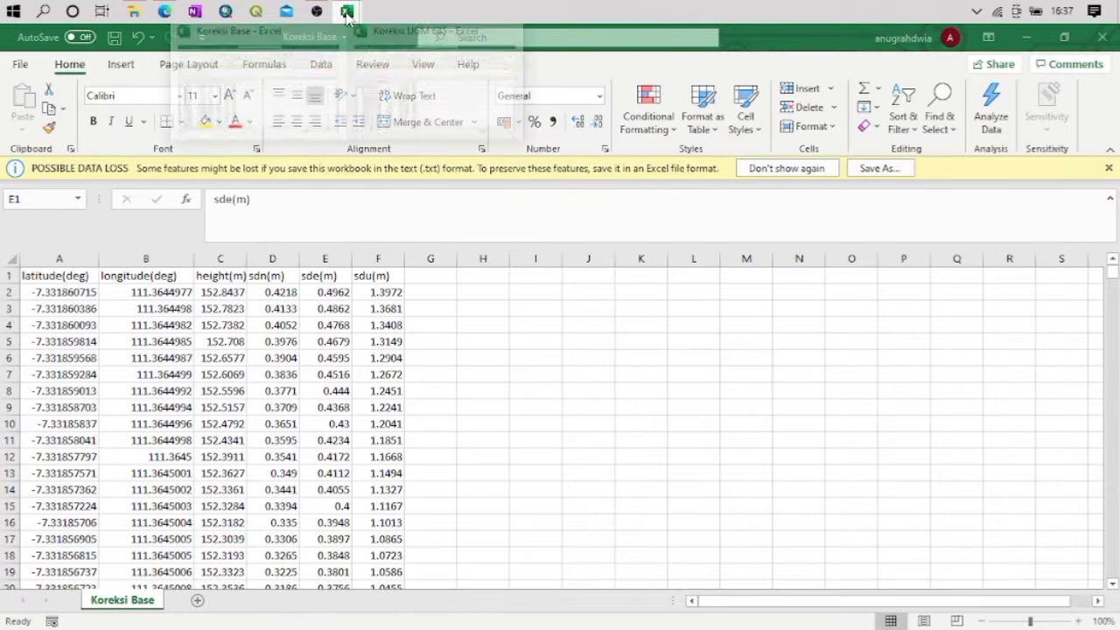
left_click(390, 80)
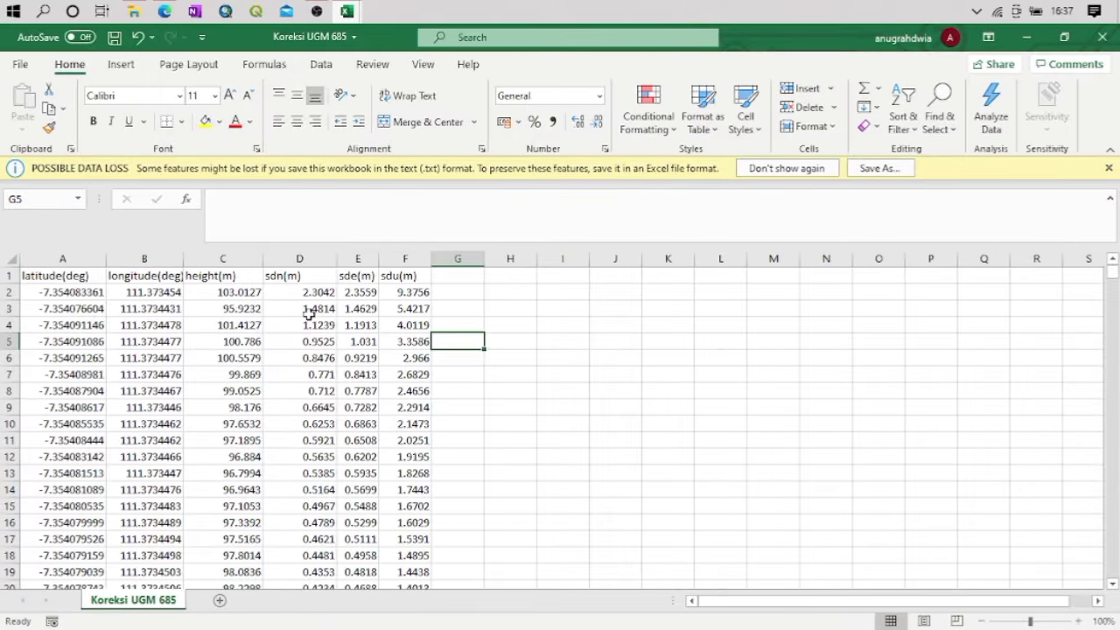
Delete the first 16 data rows, cells A2 to G17, shifting the remaining cells up
left_click_drag(39, 294, 432, 543)
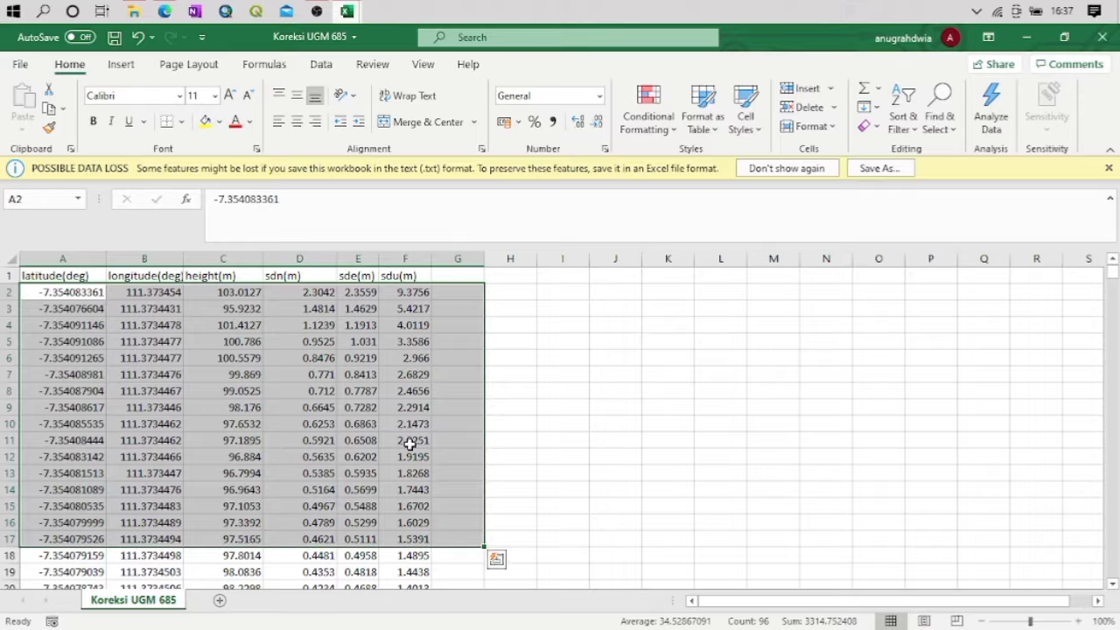
right_click(346, 413)
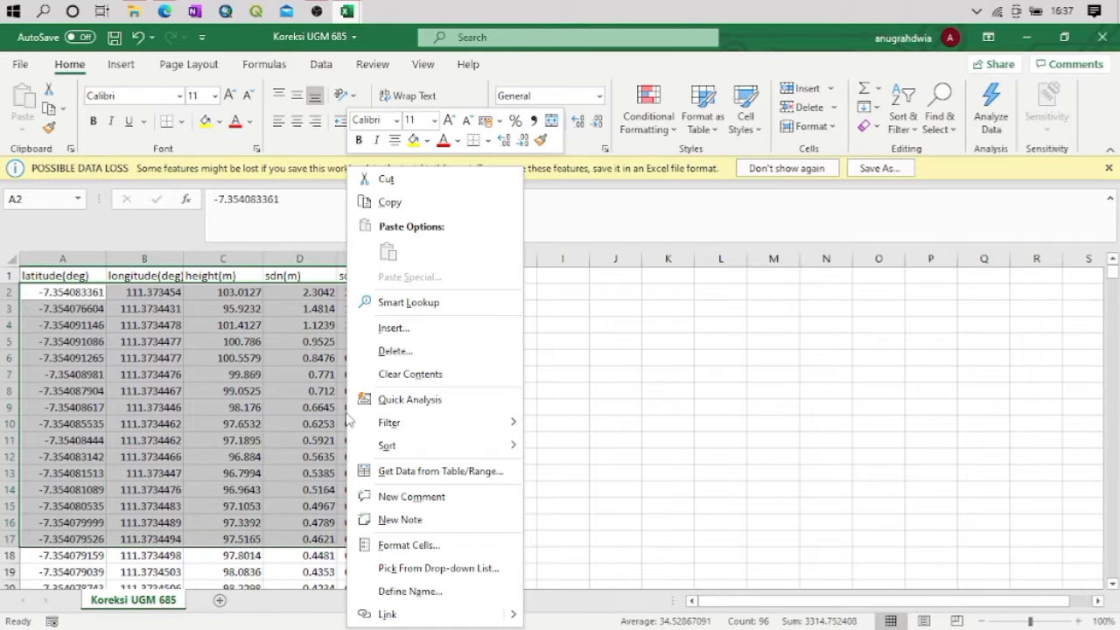
left_click(400, 352)
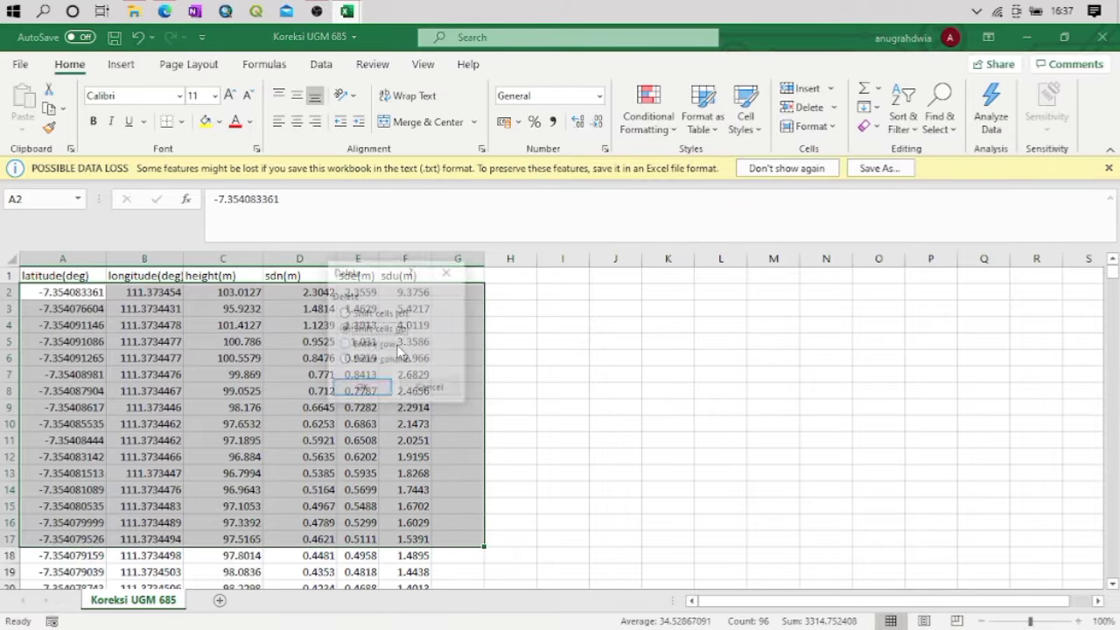
left_click(362, 388)
left_click(365, 376)
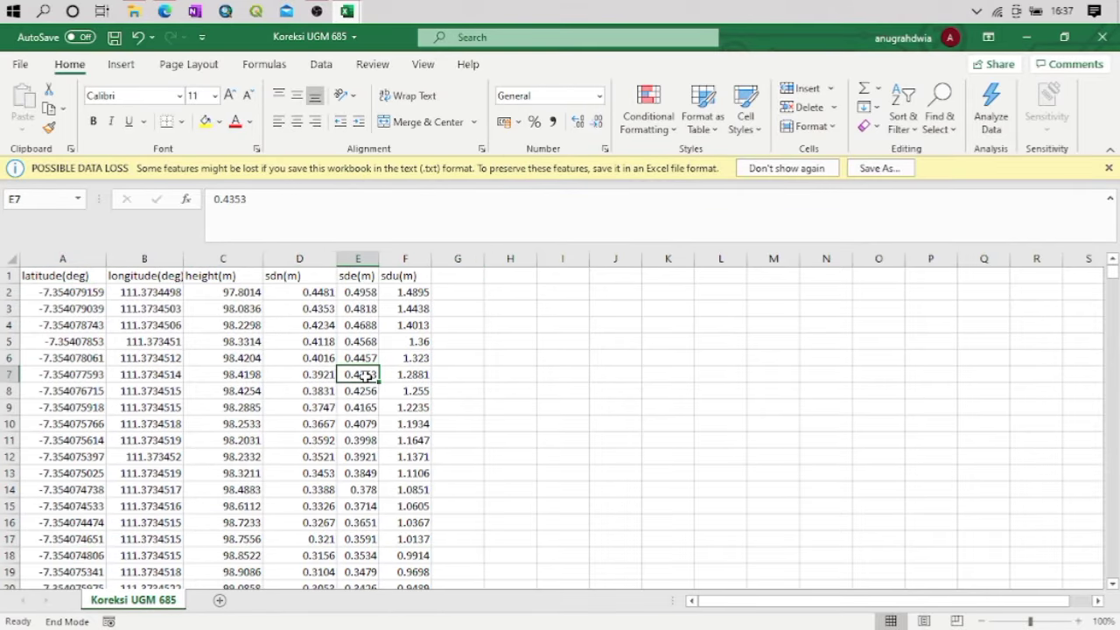
Below the last data row, enter =AVERAGE(A2:A626) in A628 and fill the formula across to F628
key("ctrl+Down")
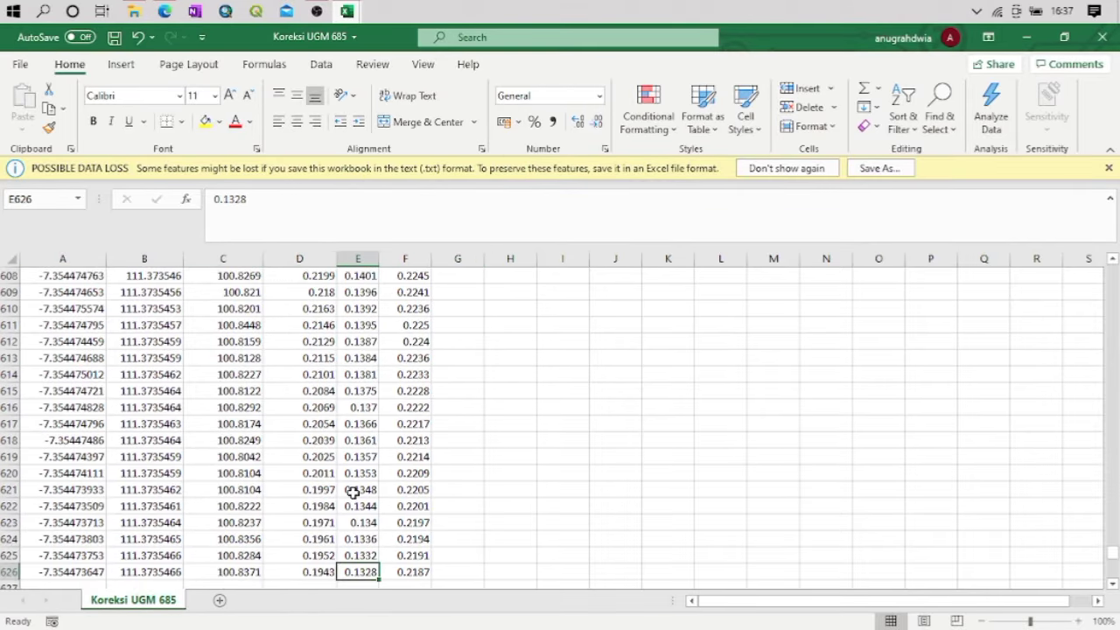
scroll(353, 493, "up", 3)
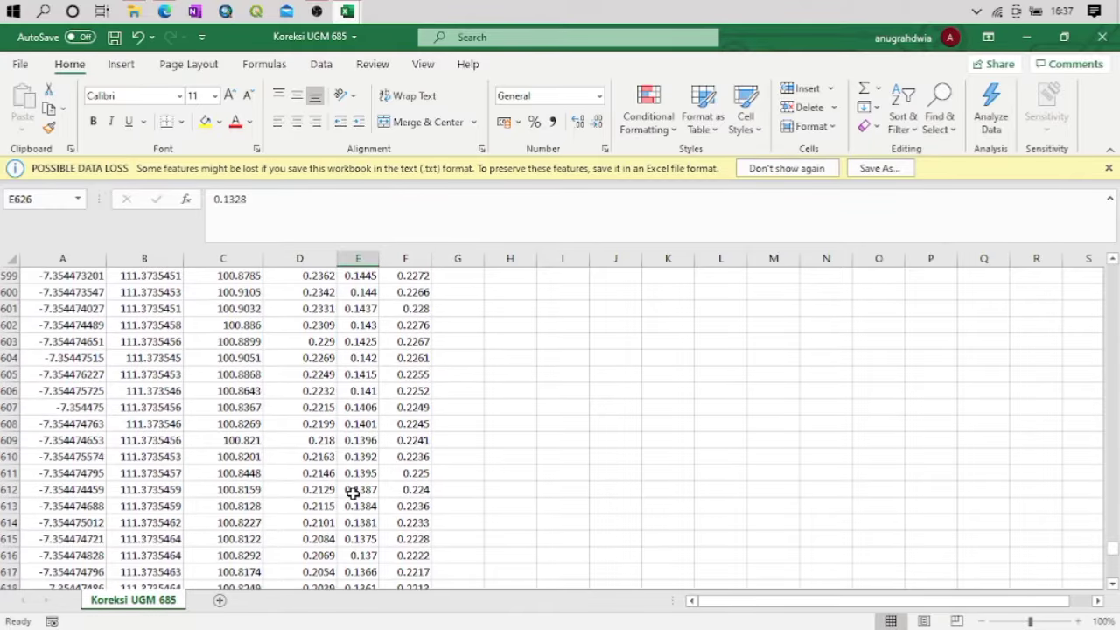
scroll(353, 493, "up", 9)
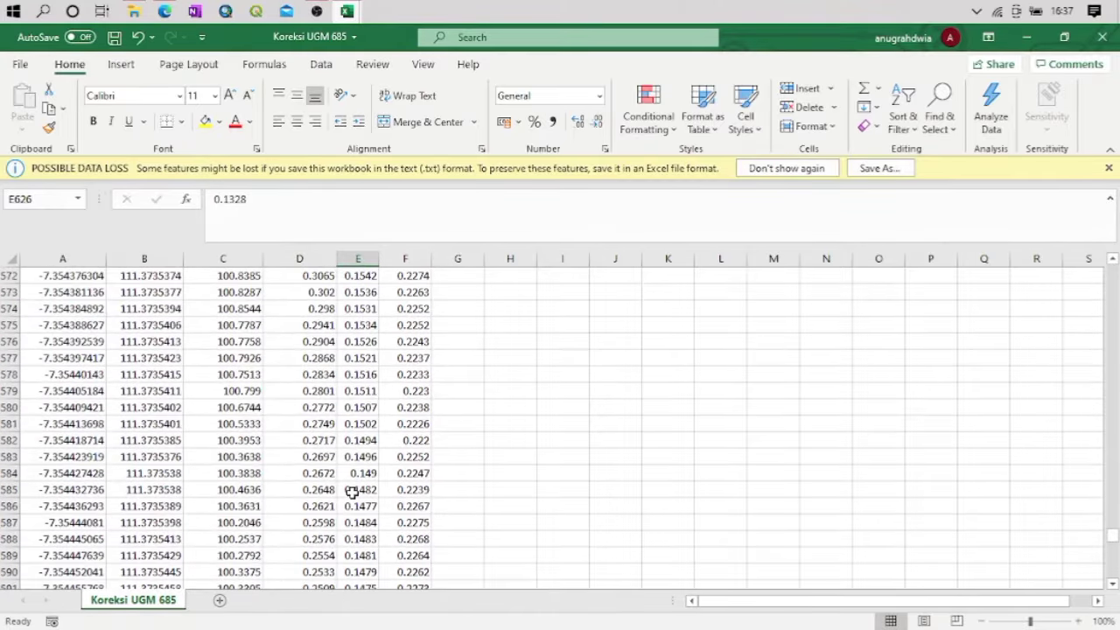
scroll(352, 492, "down", 16)
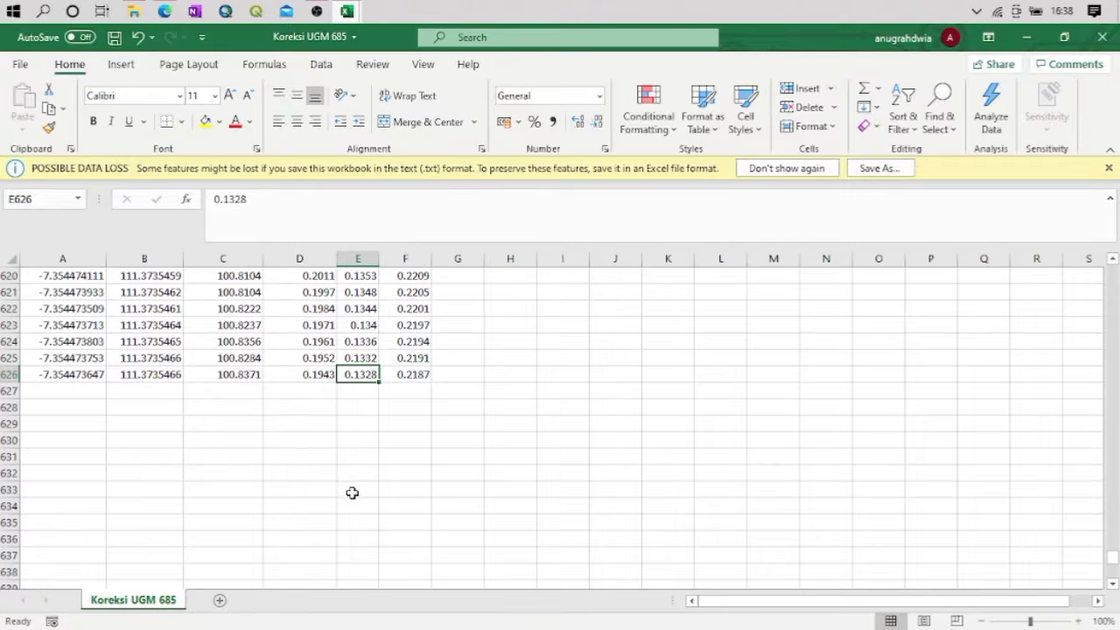
left_click(44, 407)
type("=")
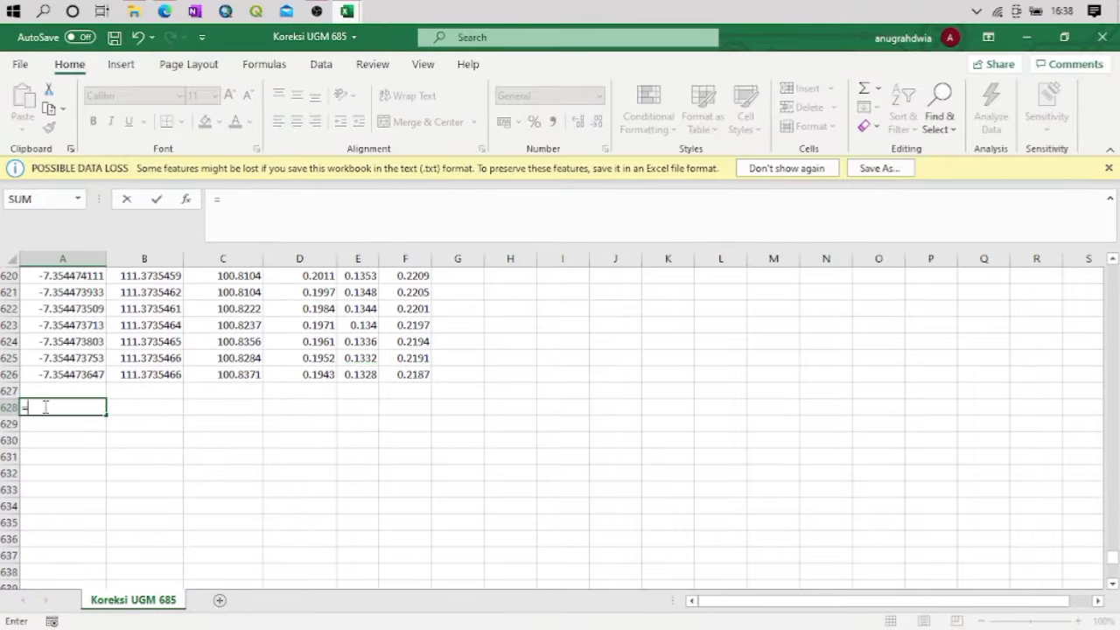
type("avera")
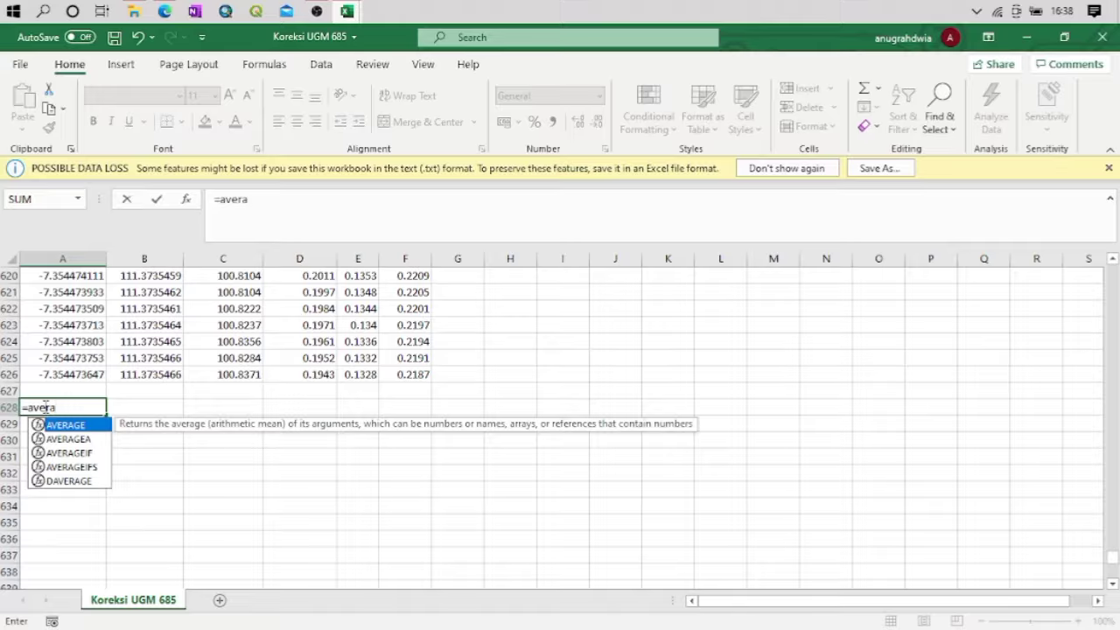
type("ge(")
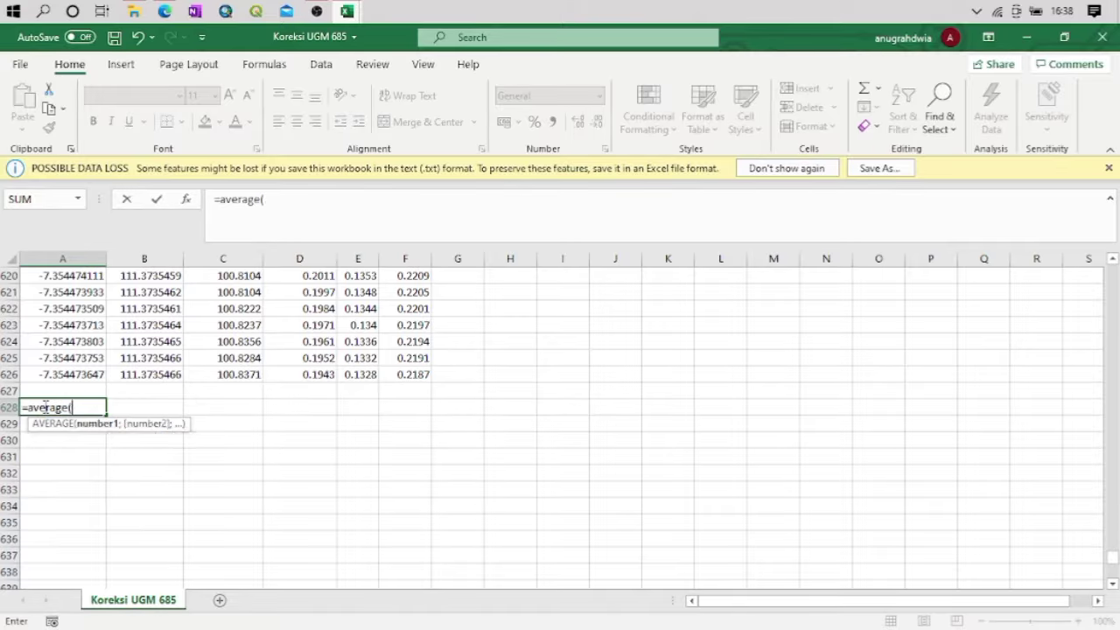
type("a2:")
left_click(89, 374)
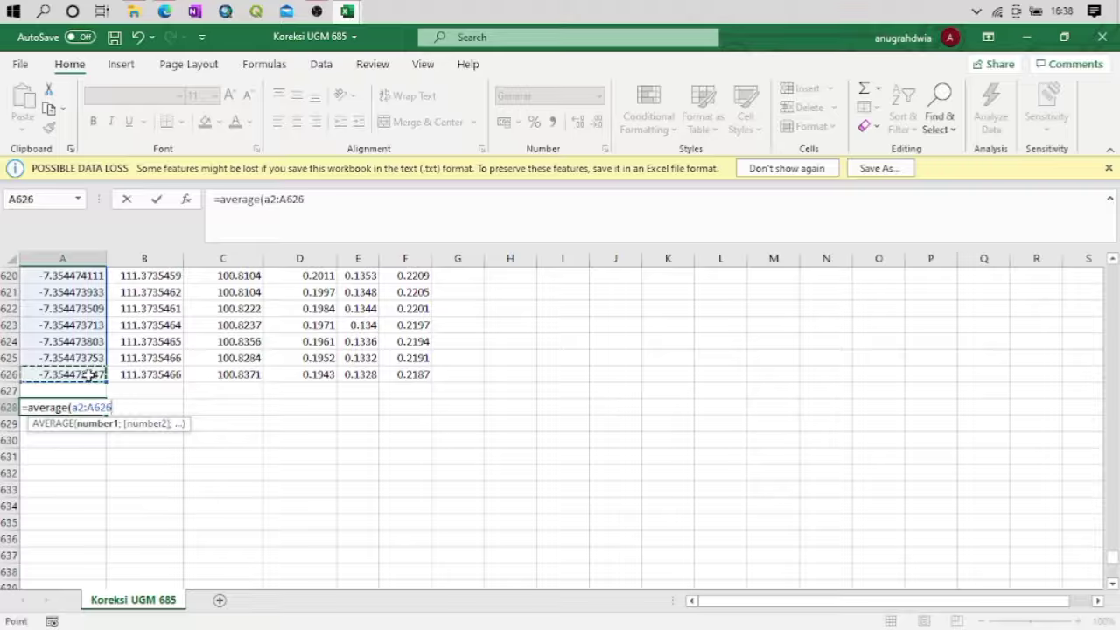
type(")")
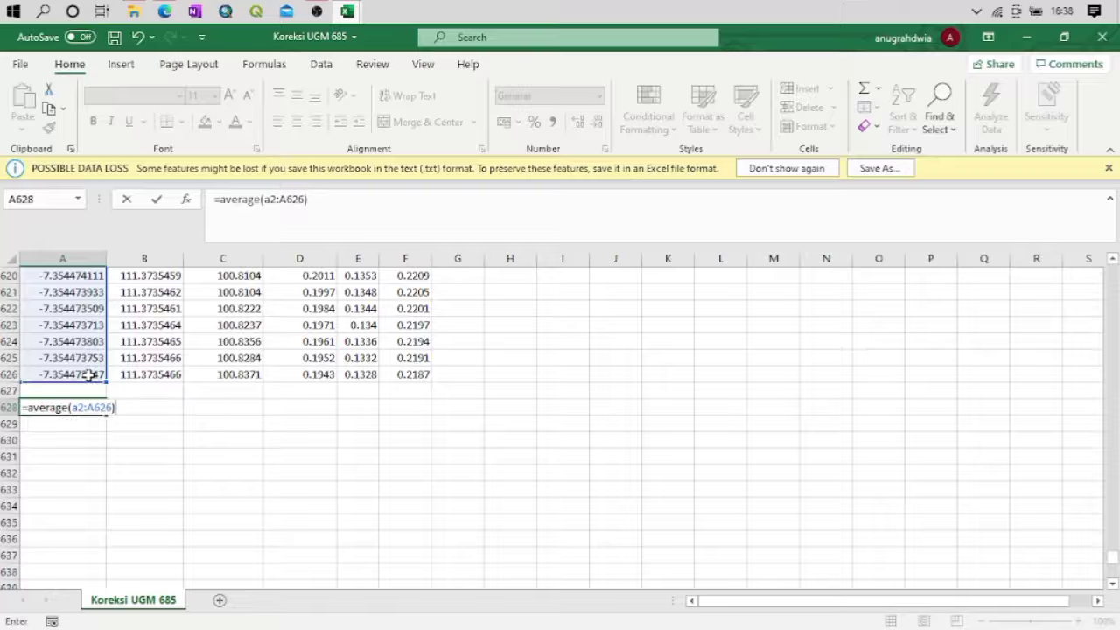
key("Return")
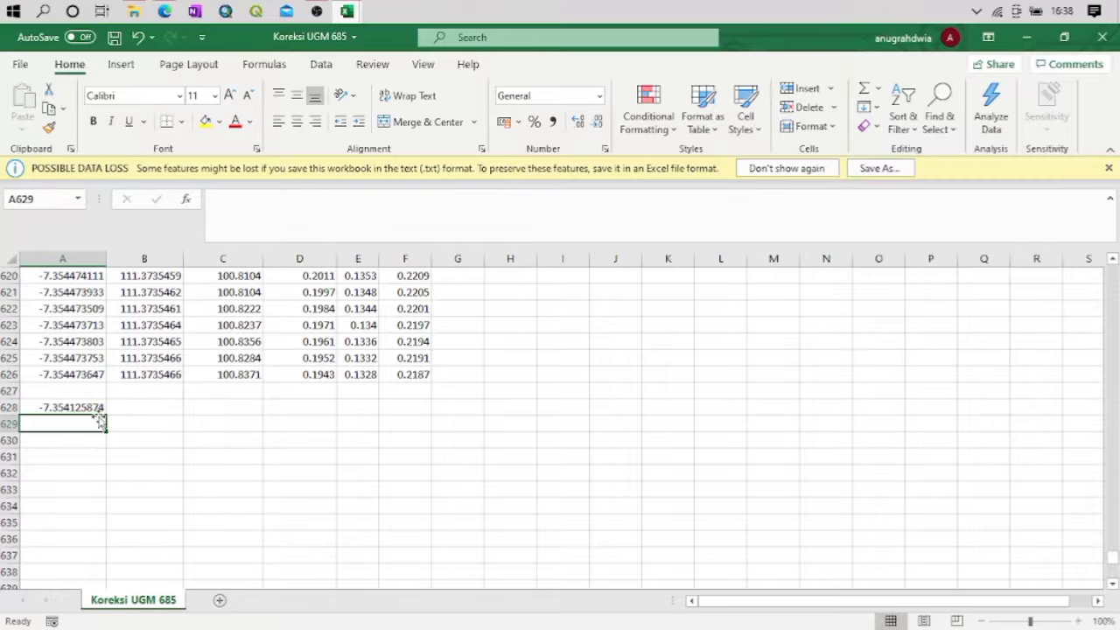
left_click(91, 408)
left_click_drag(110, 417, 409, 418)
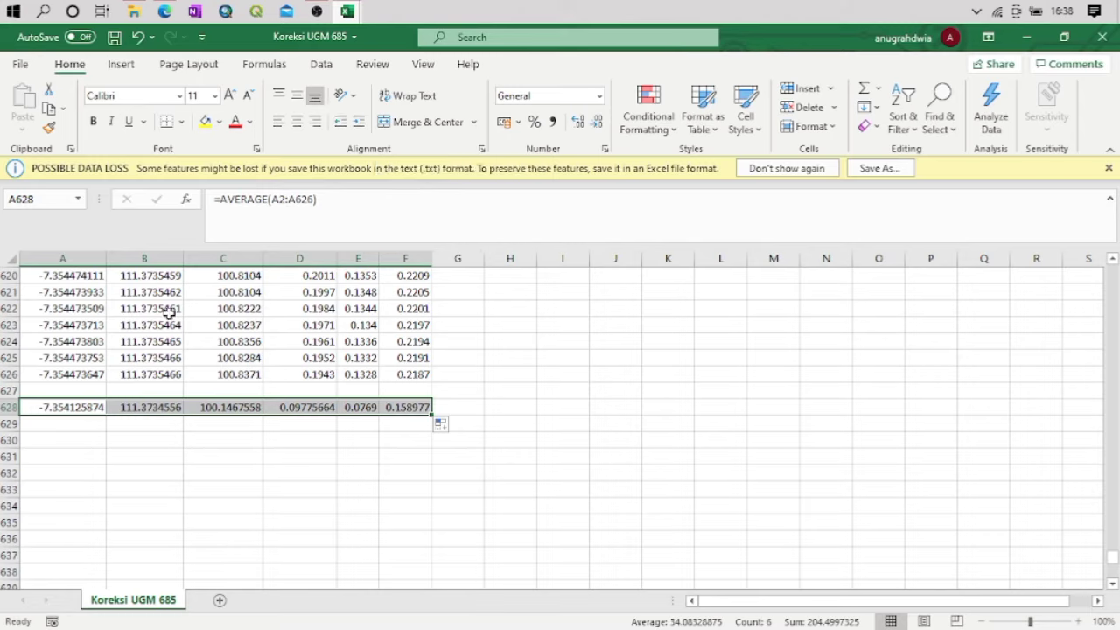
Switch to Edge, open latlong.net in a new tab and examine its latitude and longitude fields and map
left_click(171, 18)
left_click(311, 36)
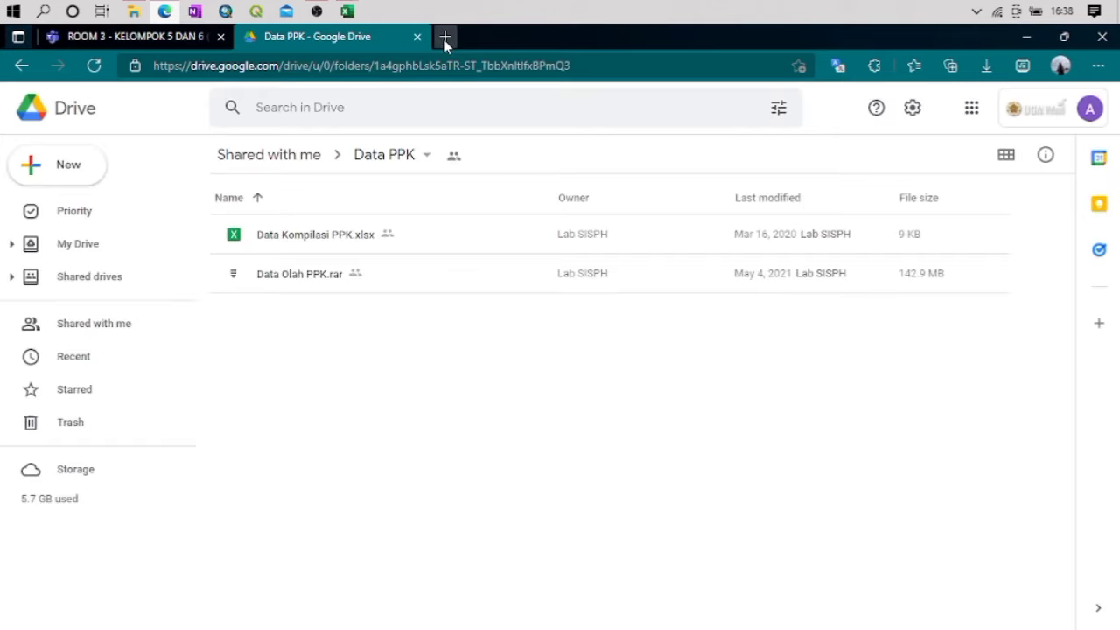
left_click(444, 37)
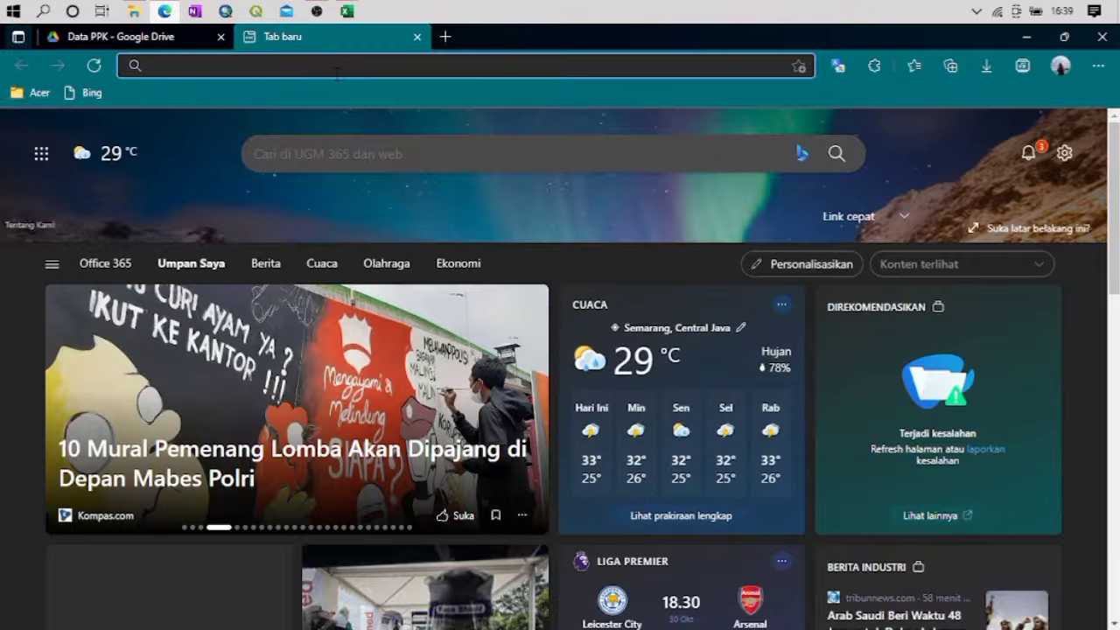
type("lat")
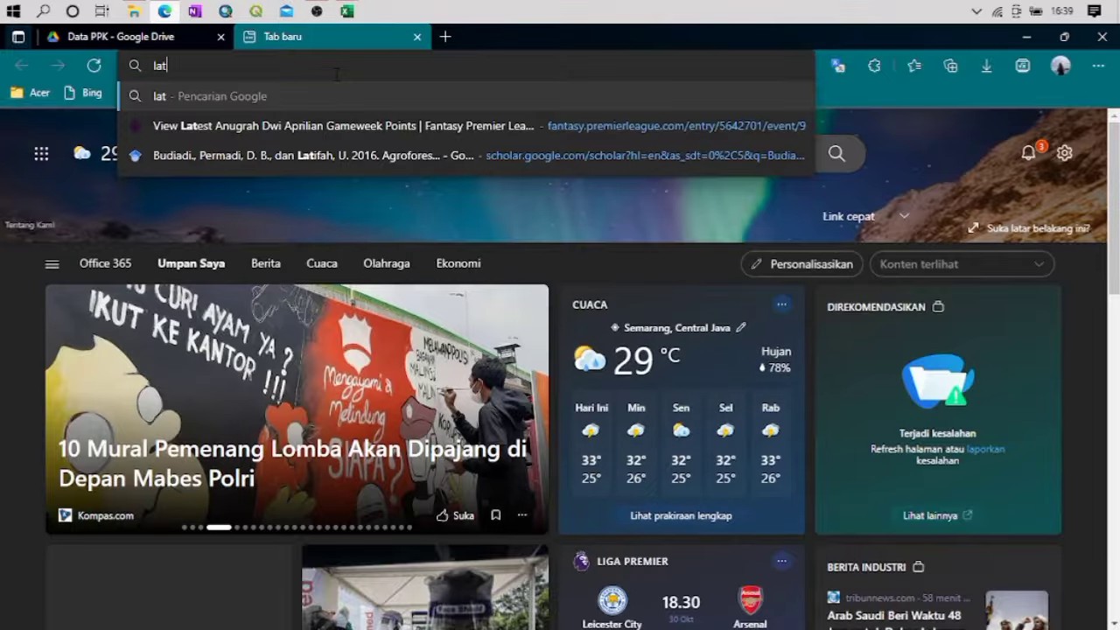
type("long")
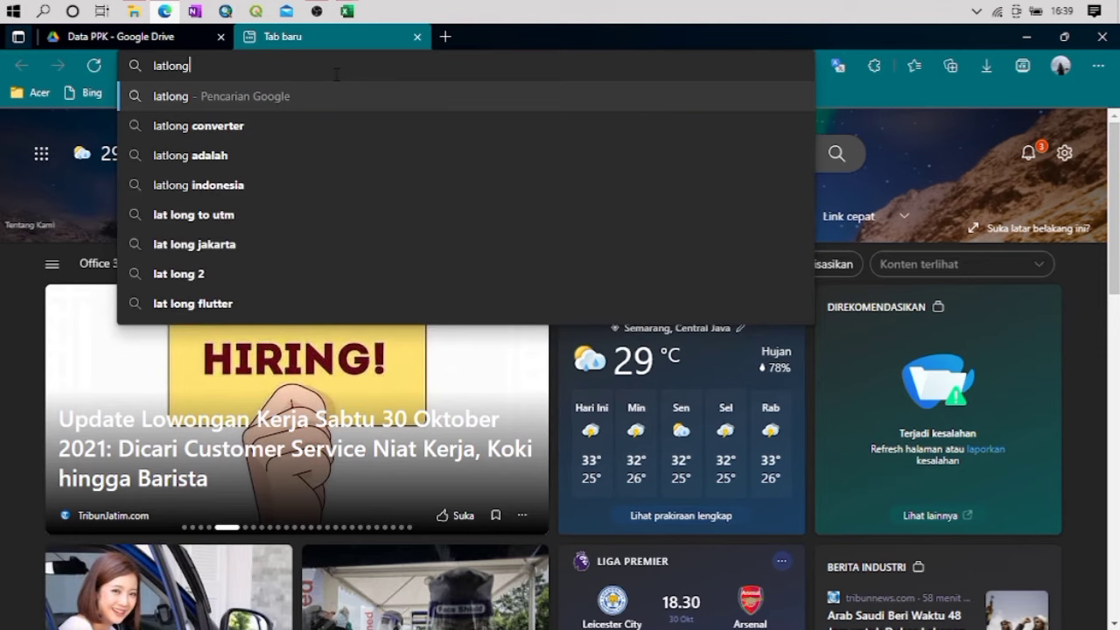
key("Return")
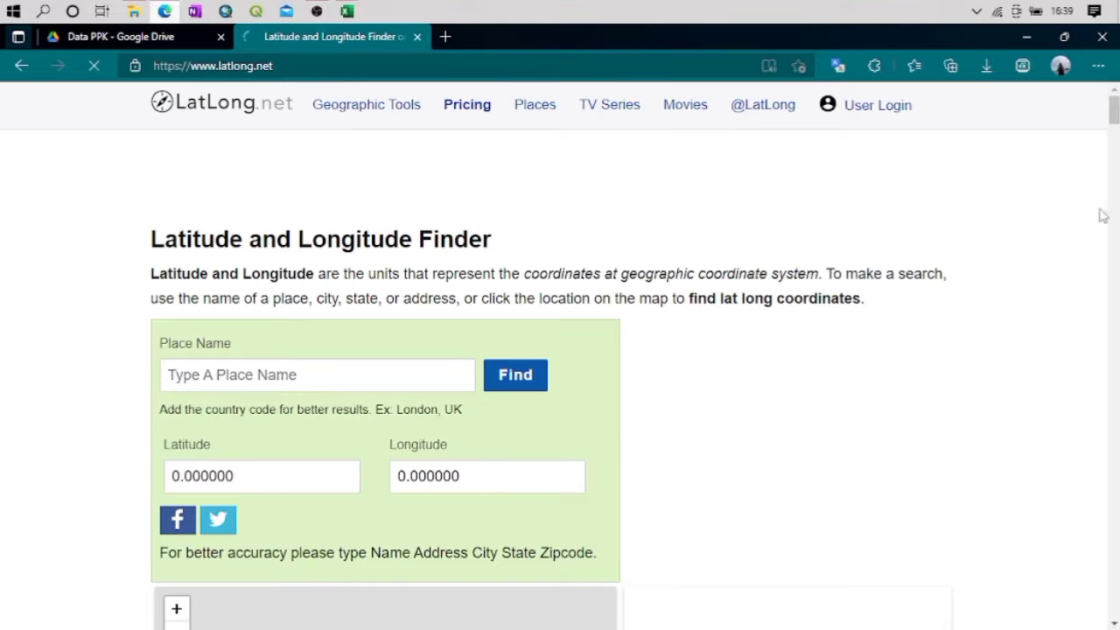
scroll(289, 378, "down", 4)
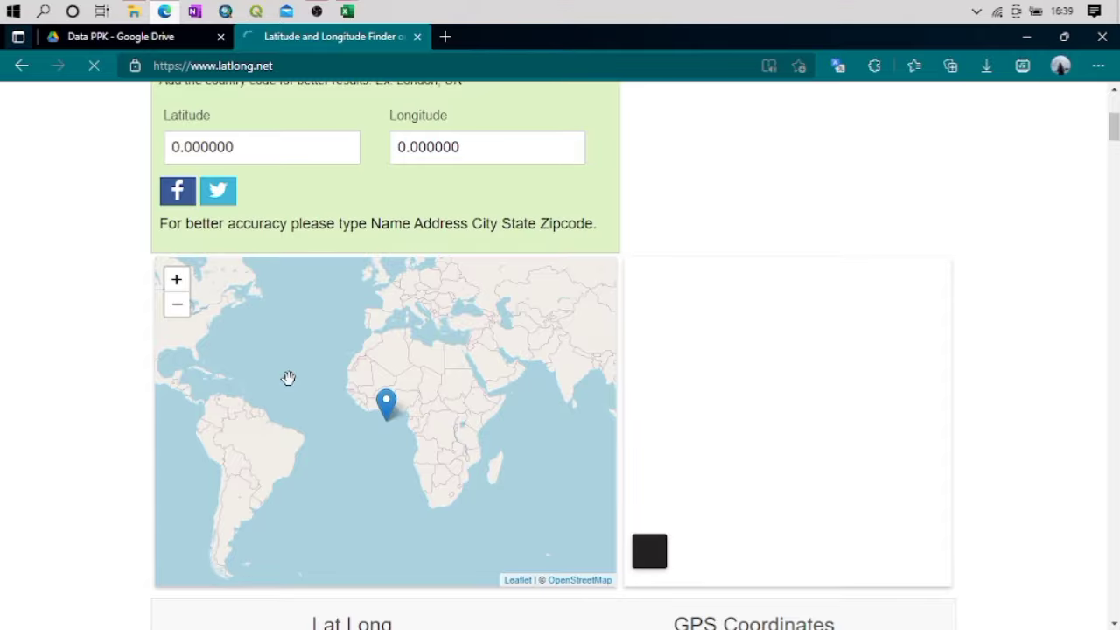
scroll(289, 377, "up", 2)
scroll(467, 393, "down", 4)
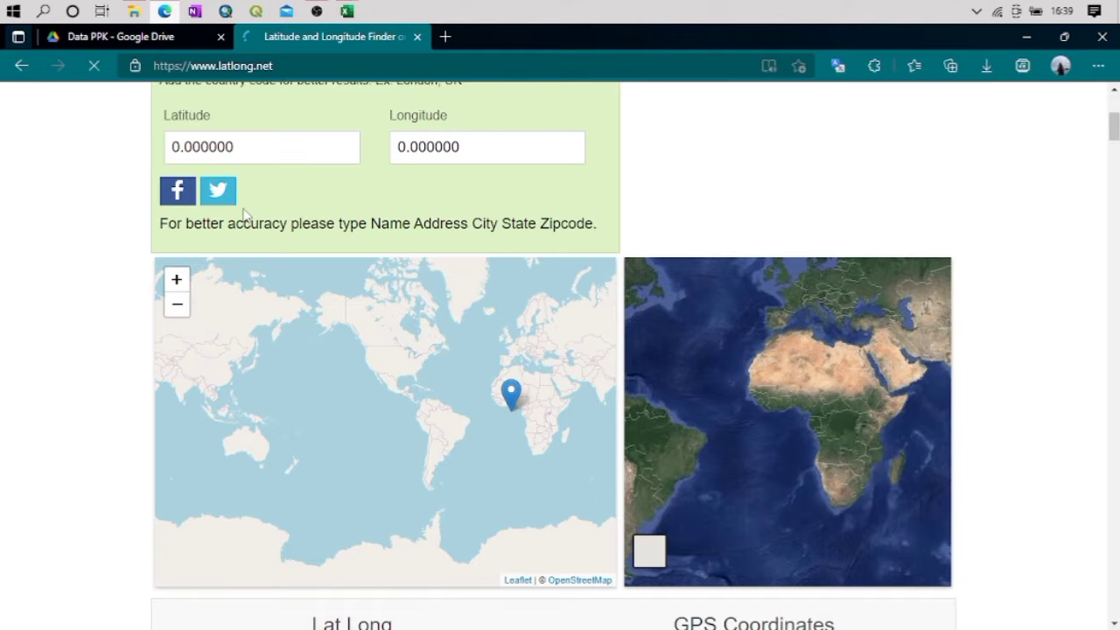
Return to Koreksi UGM 685 in Excel, select the average latitude in A628 and place the workbook beside the browser
key("alt+Tab")
left_click(115, 454)
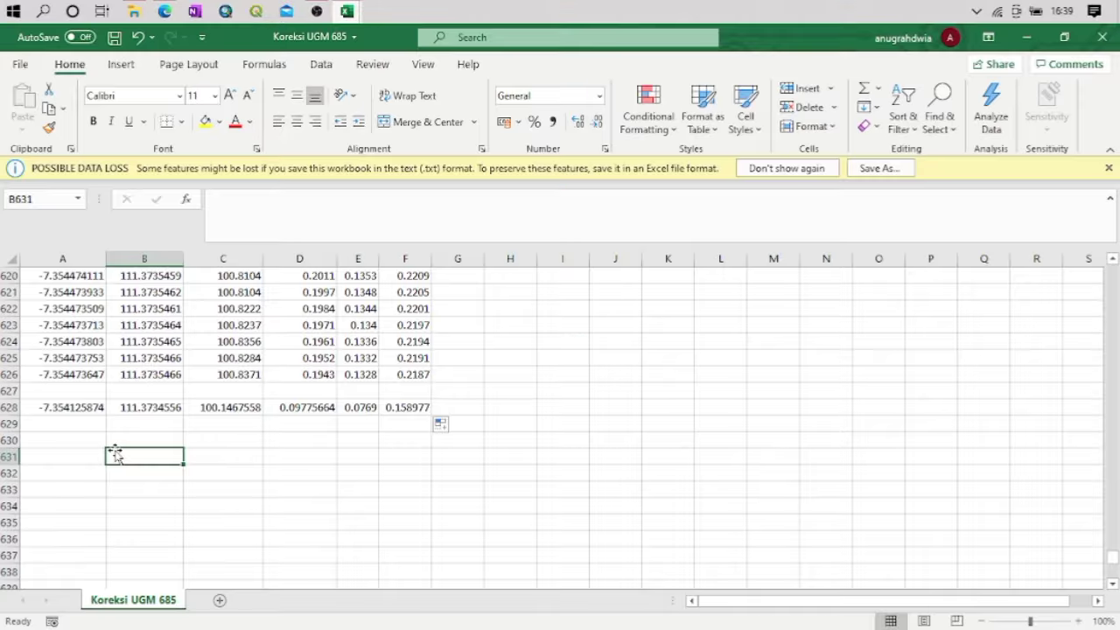
left_click(54, 400)
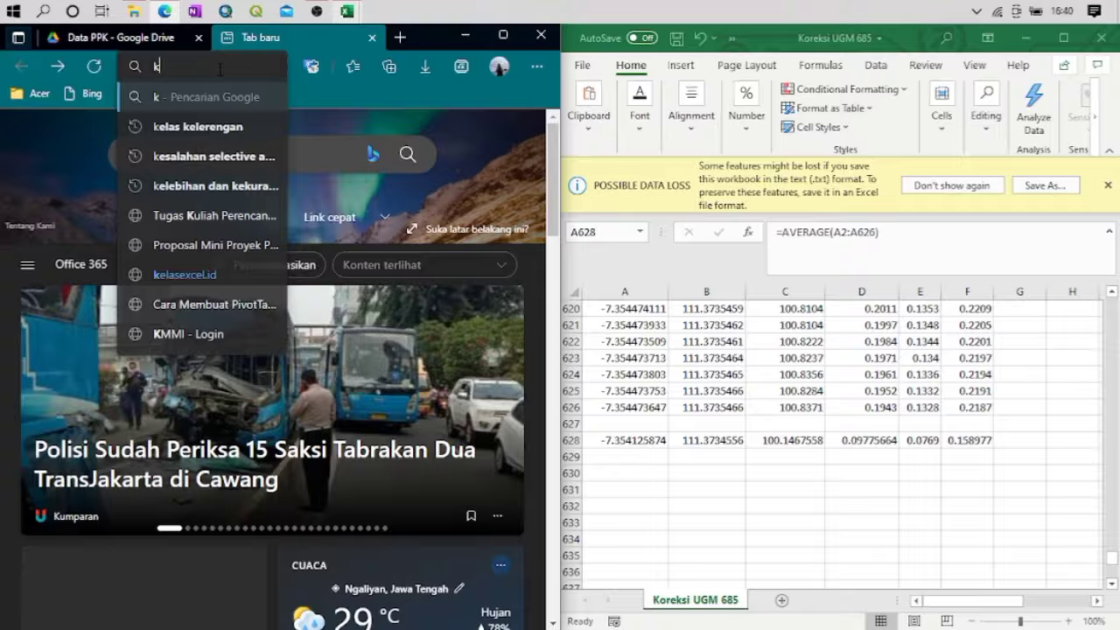
Leave latlong.net, search the web for "koordinat to utm" and look through the results for a coordinate converter
key("BackSpace")
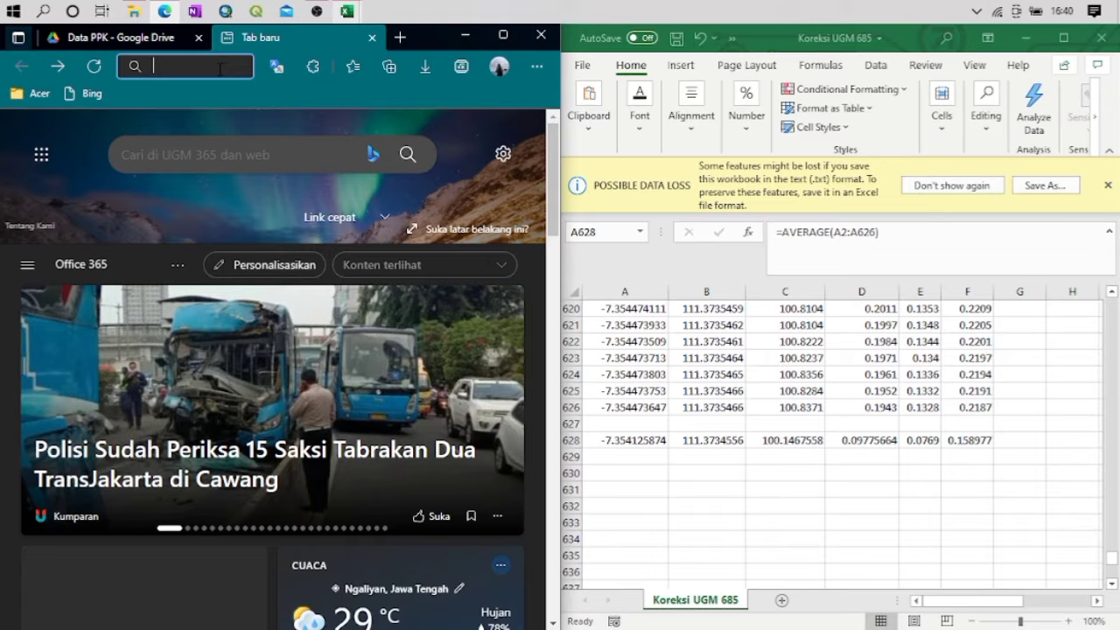
type("koordinat to ut")
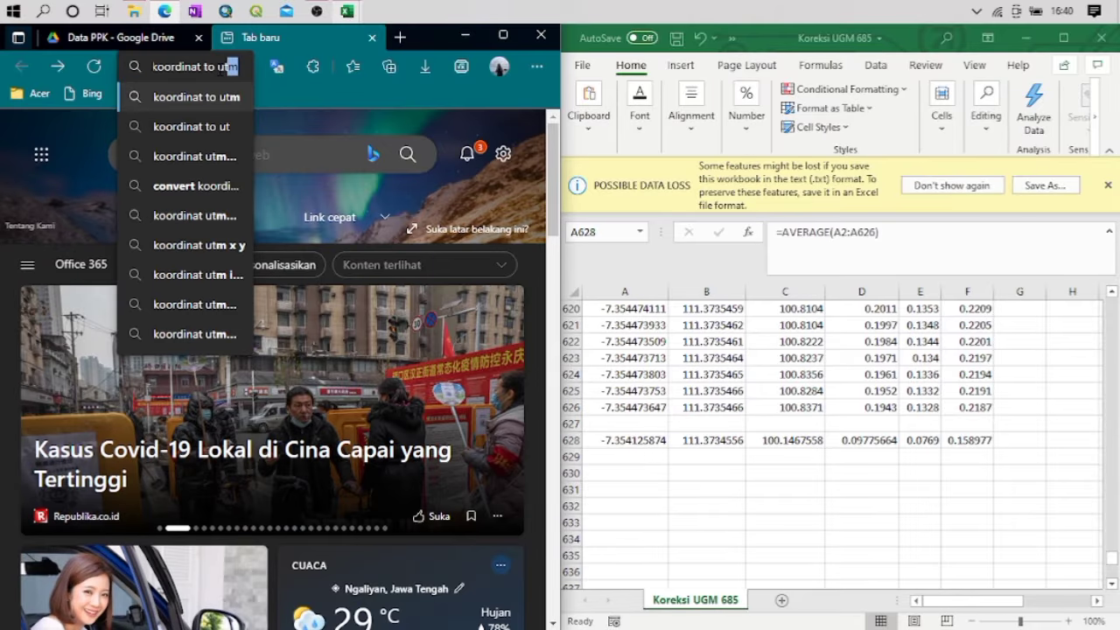
key("Return")
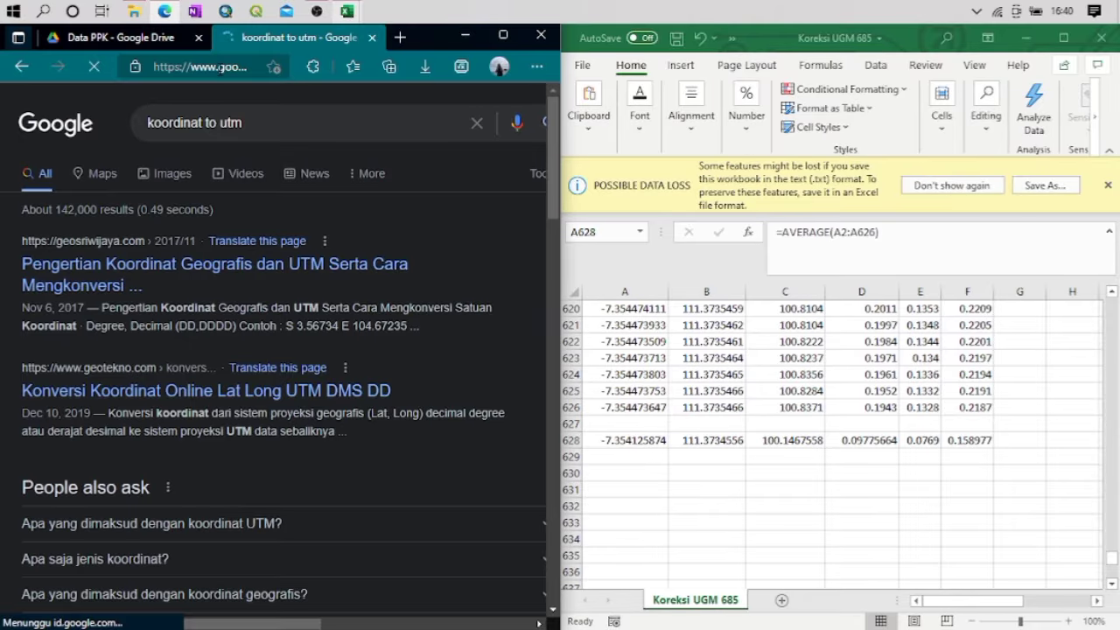
scroll(159, 354, "down", 5)
scroll(158, 354, "down", 10)
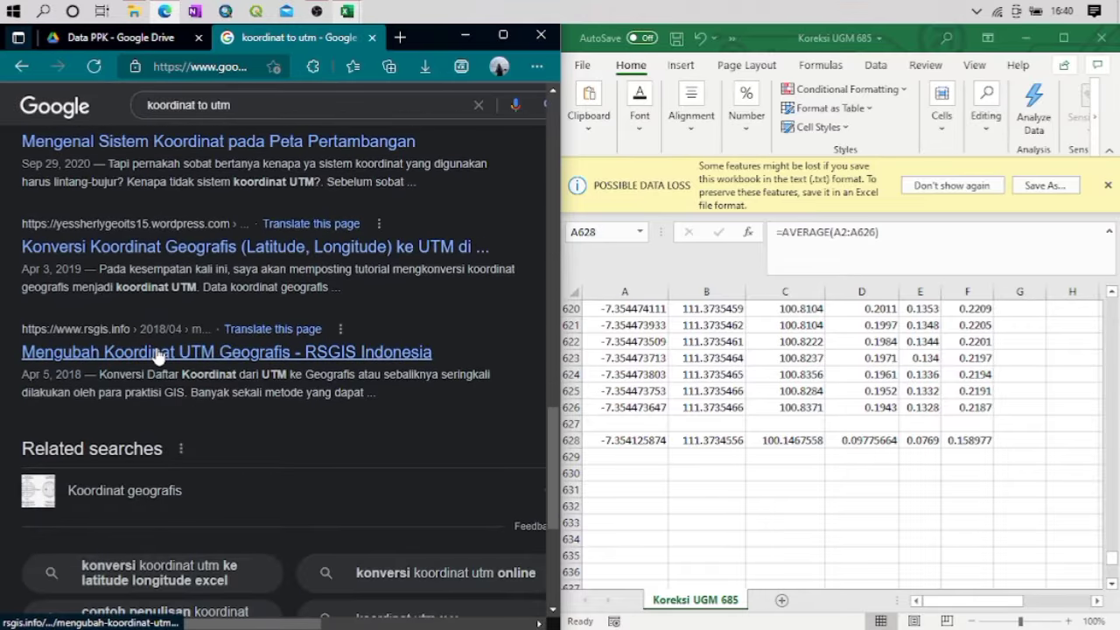
scroll(158, 354, "up", 15)
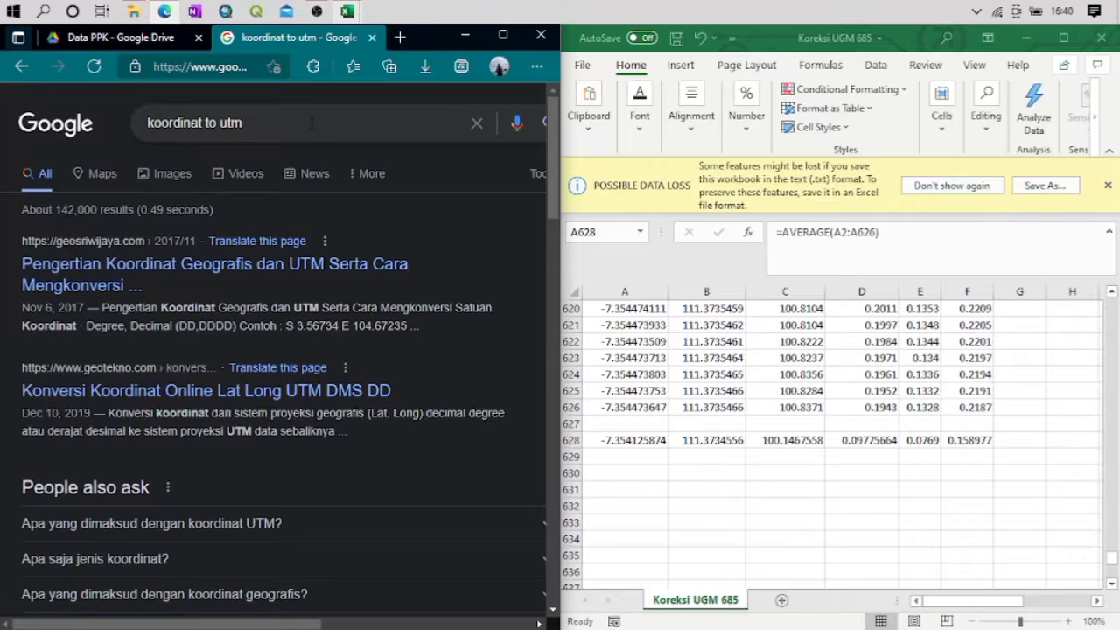
Refine the web search to "koordinat to utm latlongnet" and open LatLong.net's Convert Lat Long to UTM page
left_click(311, 122)
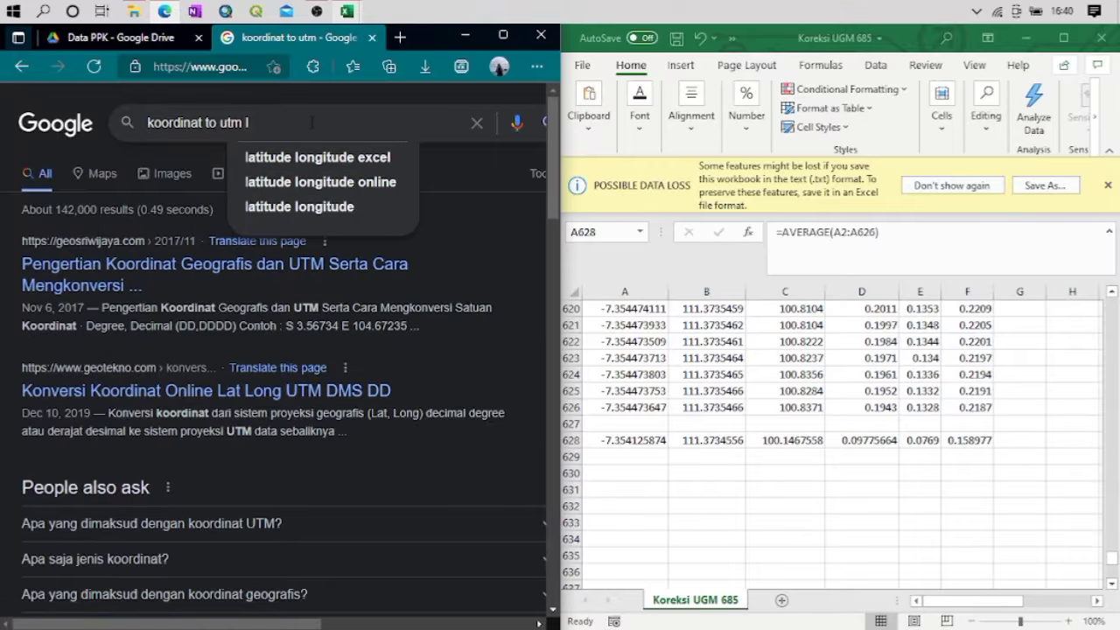
type("latlong")
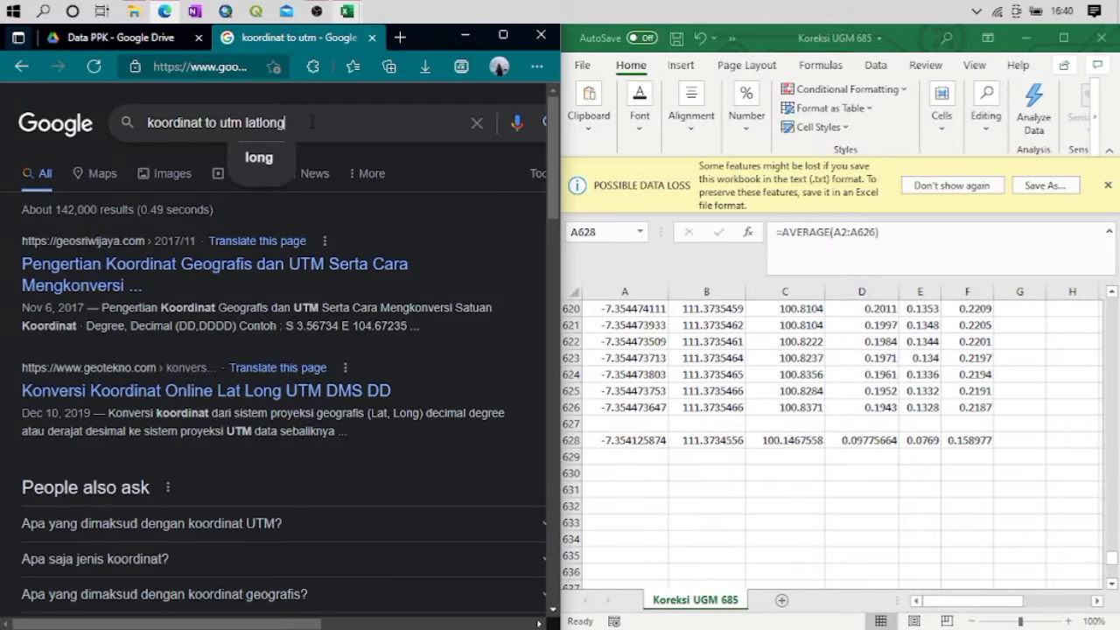
type("net")
key("Return")
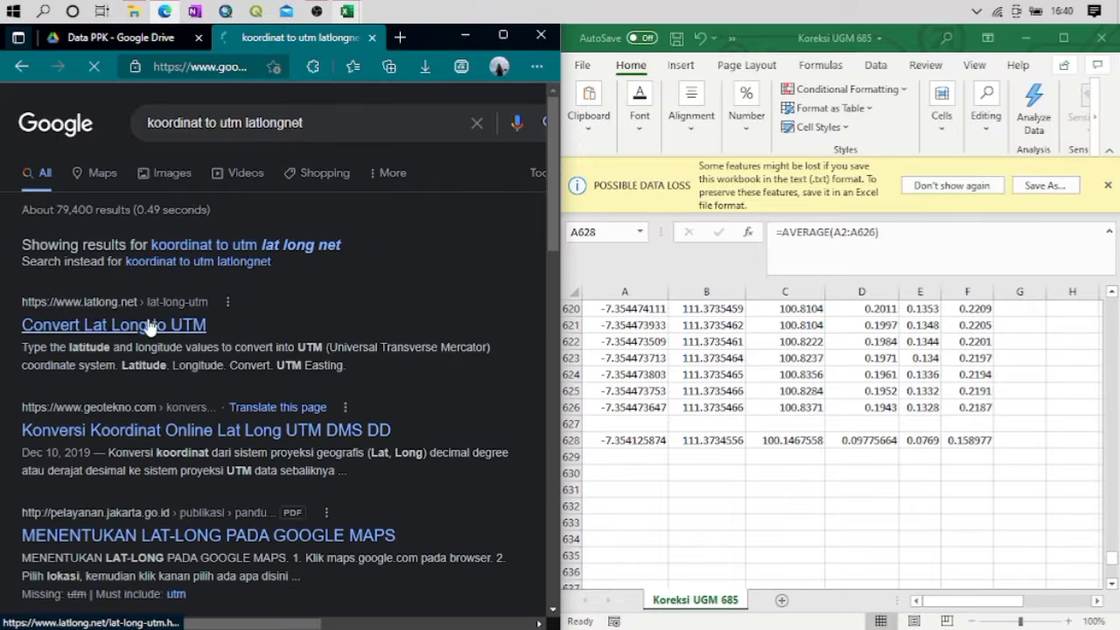
left_click(99, 332)
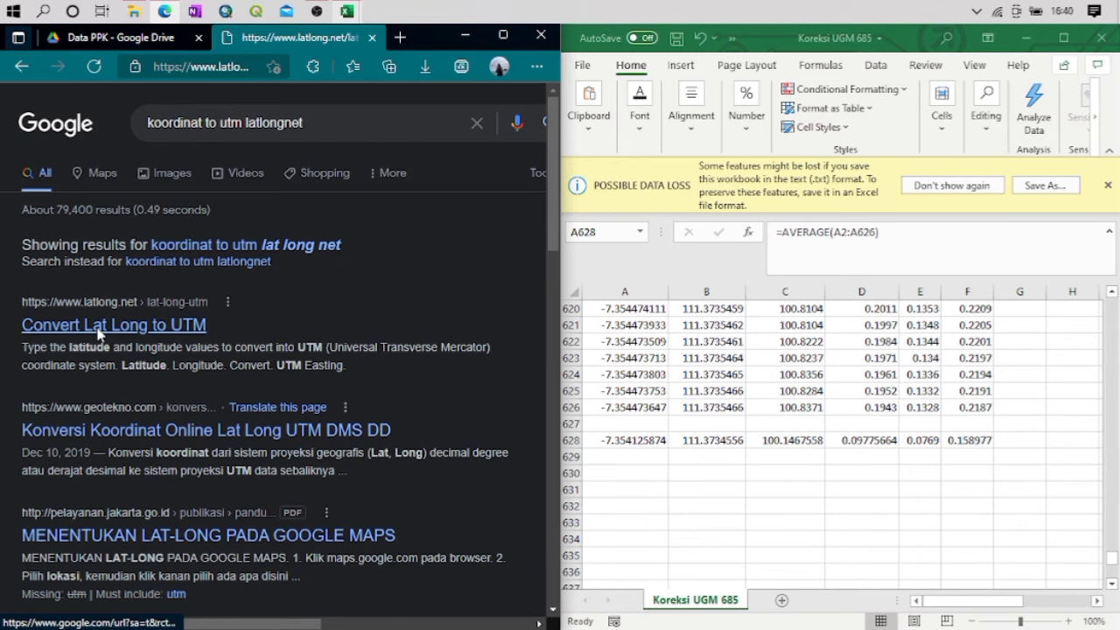
Replace the converter's default latitude with the average from A628, -7,354125874
scroll(164, 333, "down", 3)
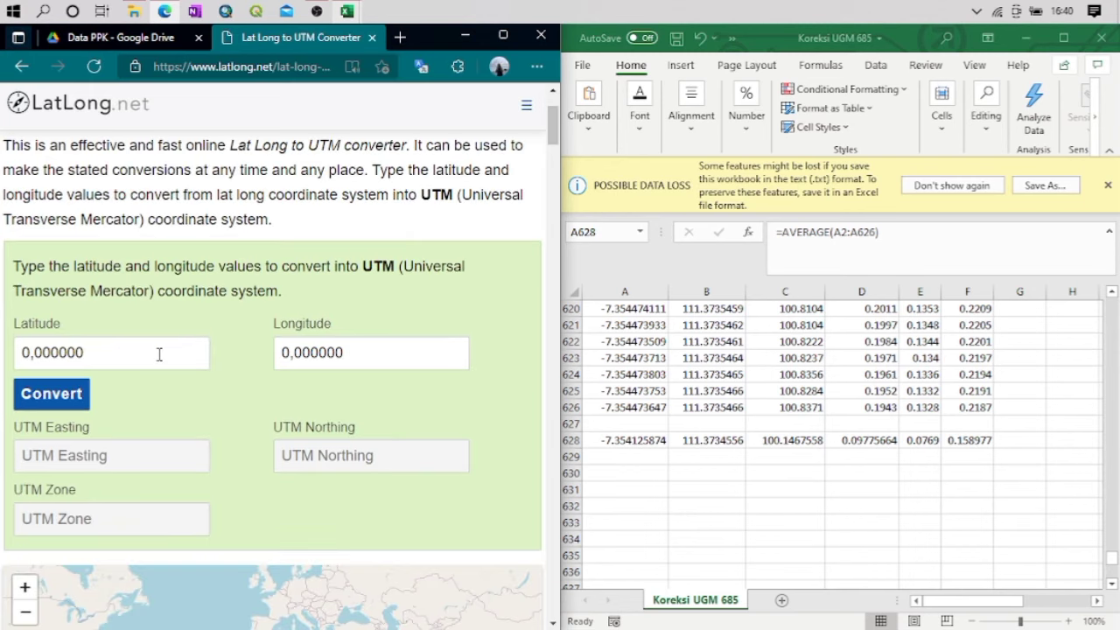
left_click(158, 242)
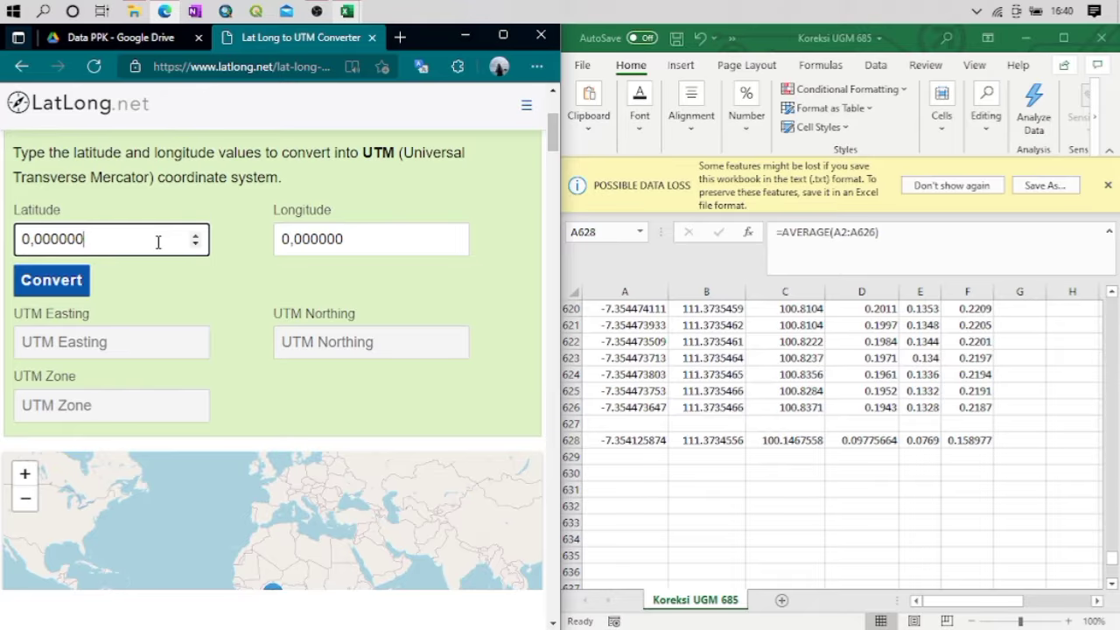
key("ctrl+a")
key("BackSpace")
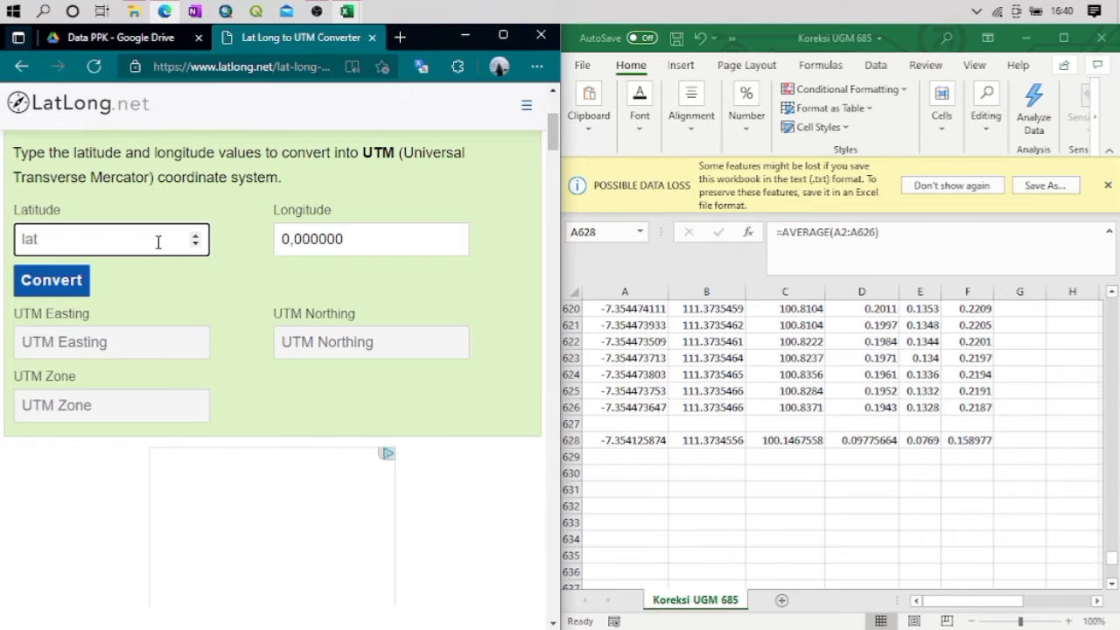
type("-7")
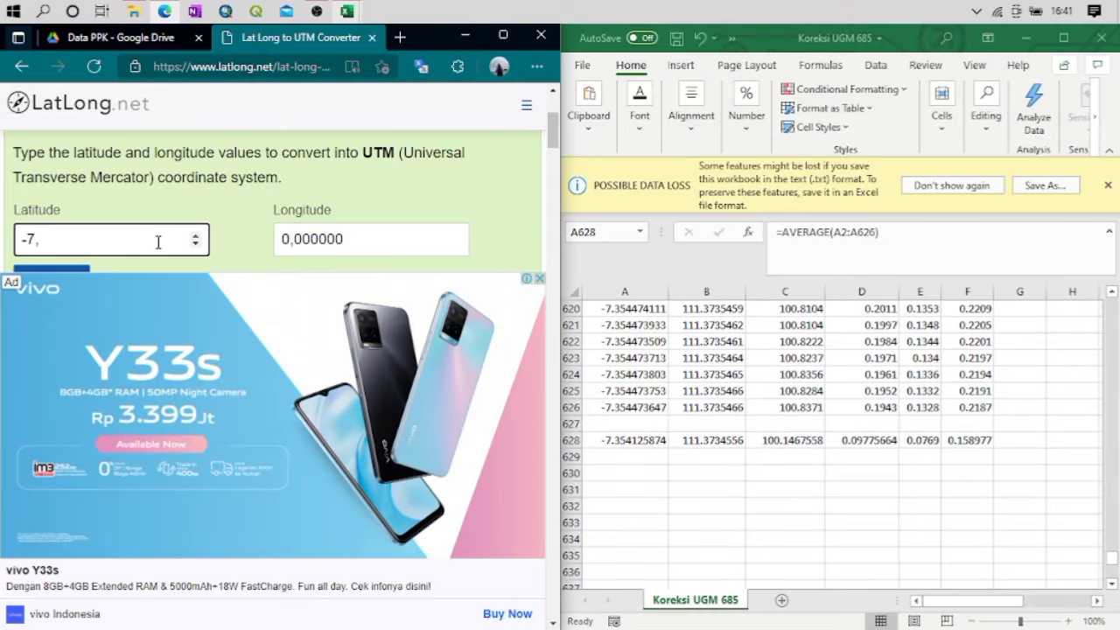
type(",354125874")
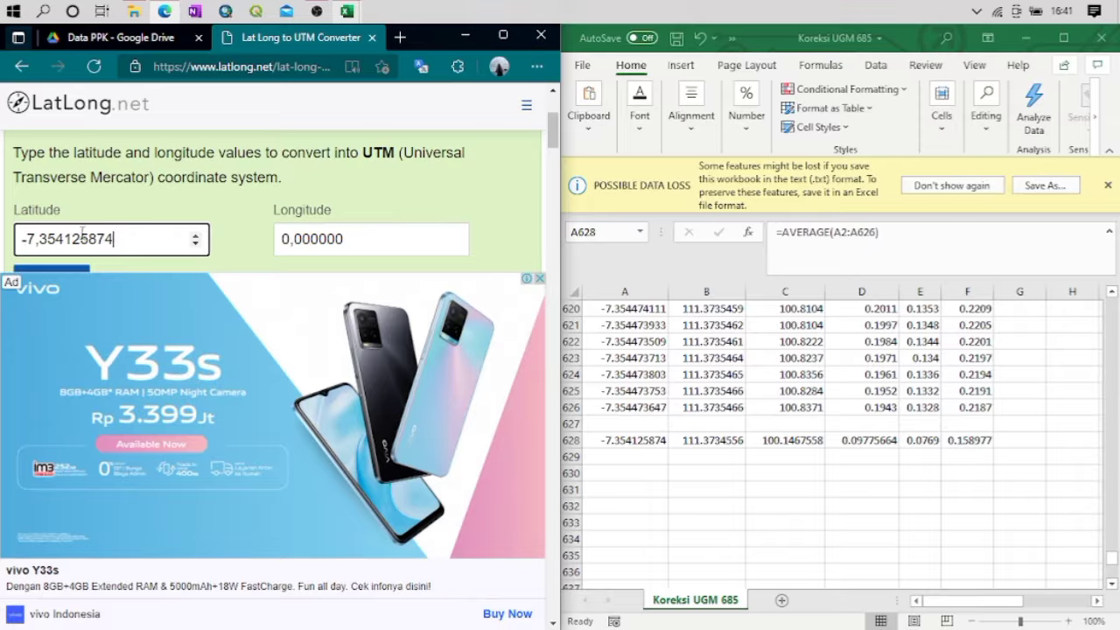
Replace the converter's default longitude with the average from B628, 111,3734556
left_click(348, 242)
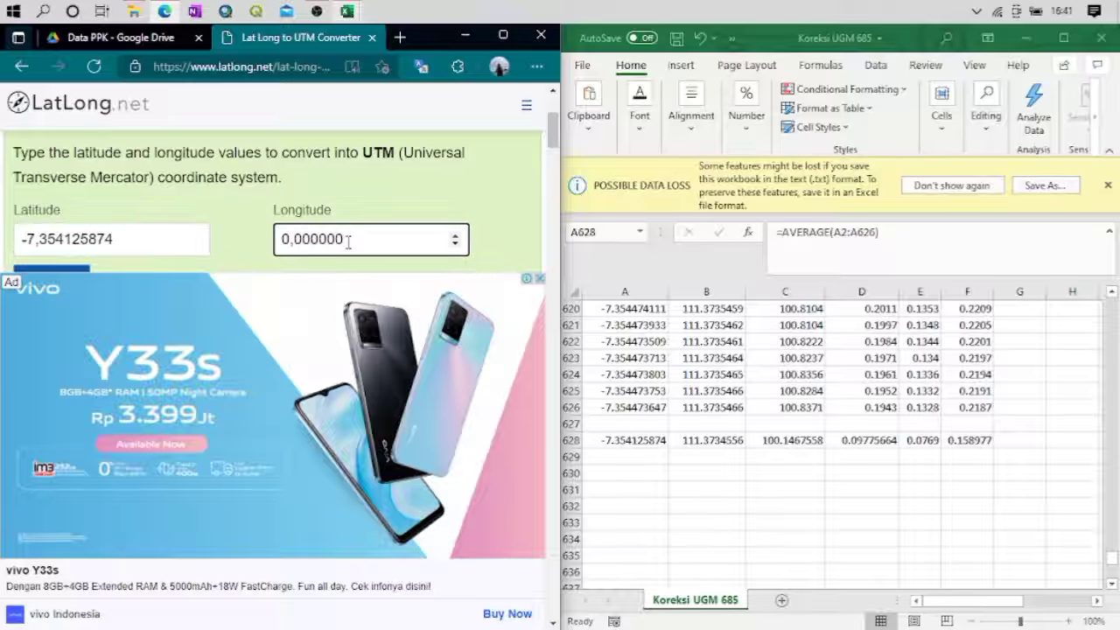
key("BackSpace")
key("BackSpace")
key("BackSpace")
key("BackSpace")
key("BackSpace")
key("BackSpace")
key("BackSpace")
key("BackSpace")
type("111,363")
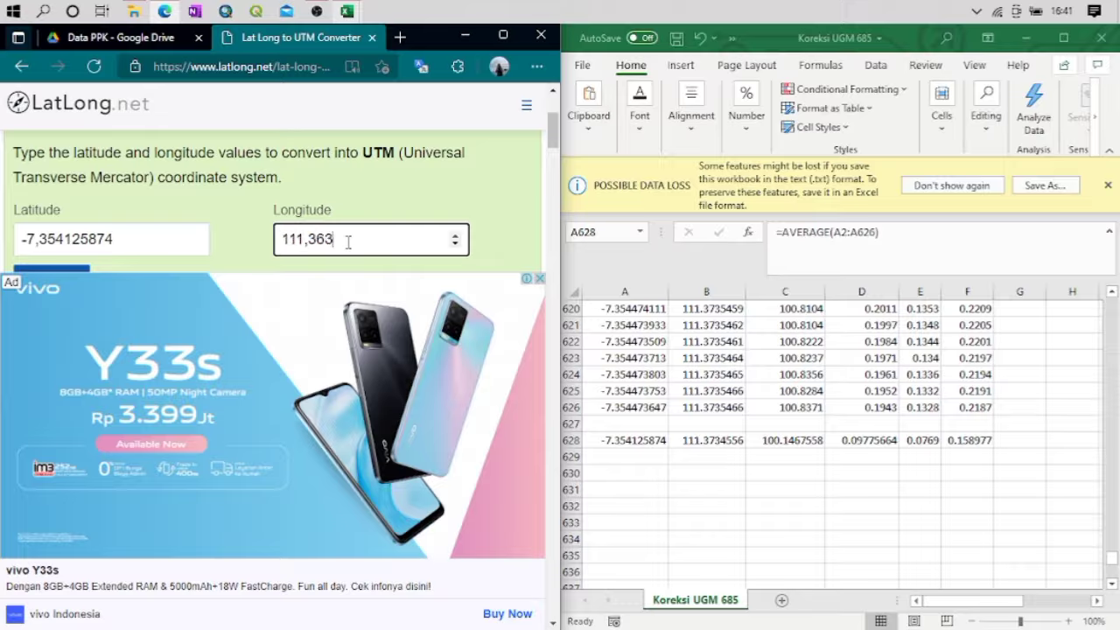
key("BackSpace")
key("BackSpace")
type("734556")
Dismiss the ad covering the converter and convert the entered latitude and longitude to UTM
scroll(350, 245, "down", 3)
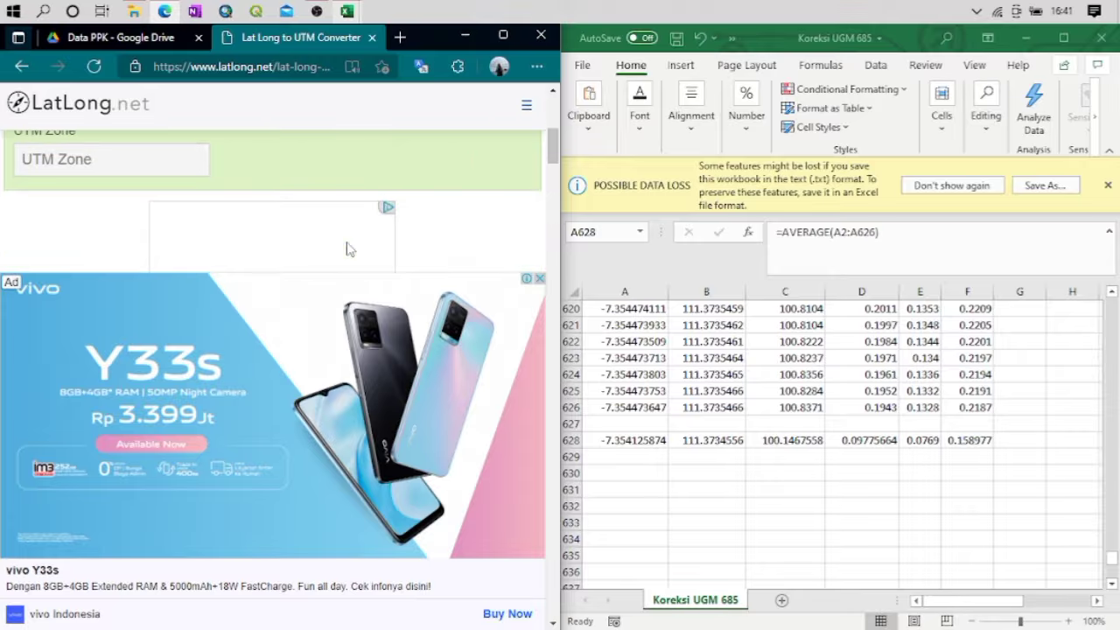
left_click(540, 278)
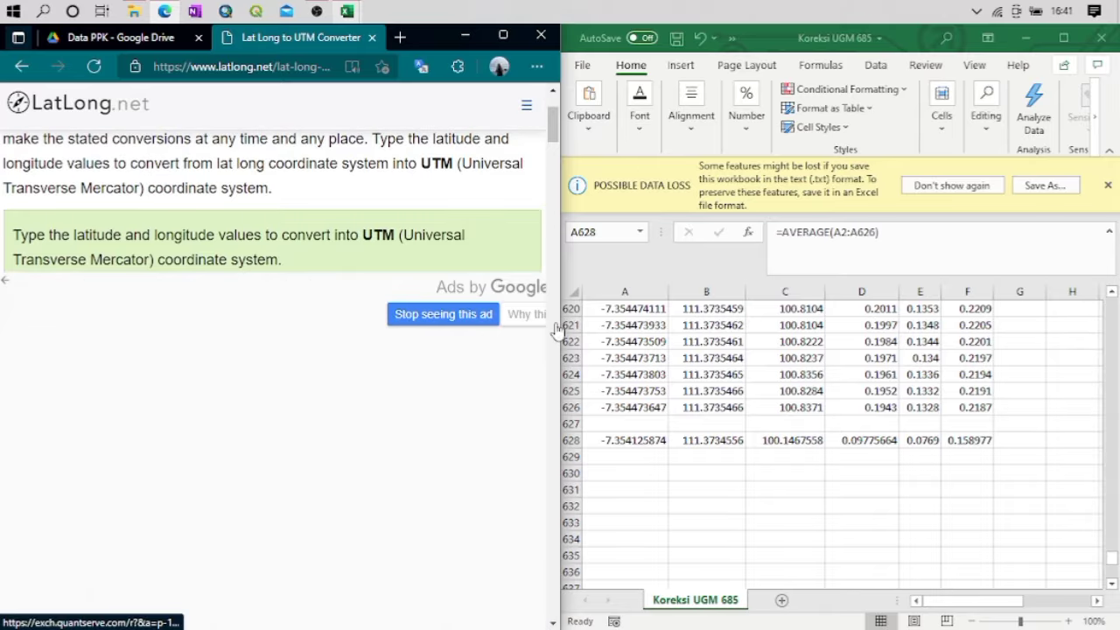
left_click(452, 317)
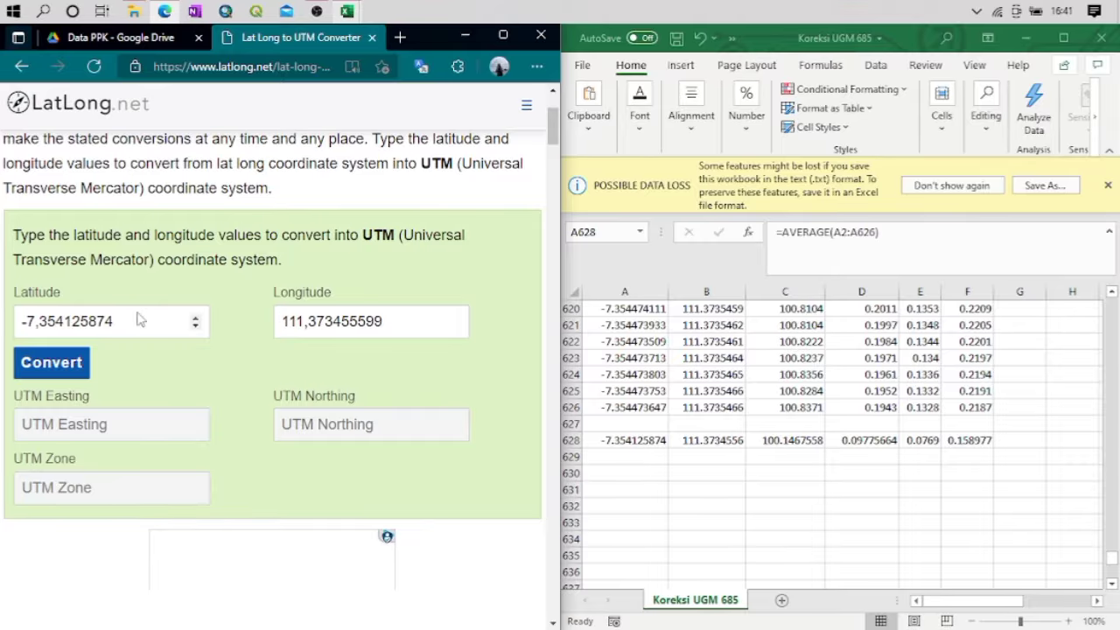
scroll(109, 332, "down", 2)
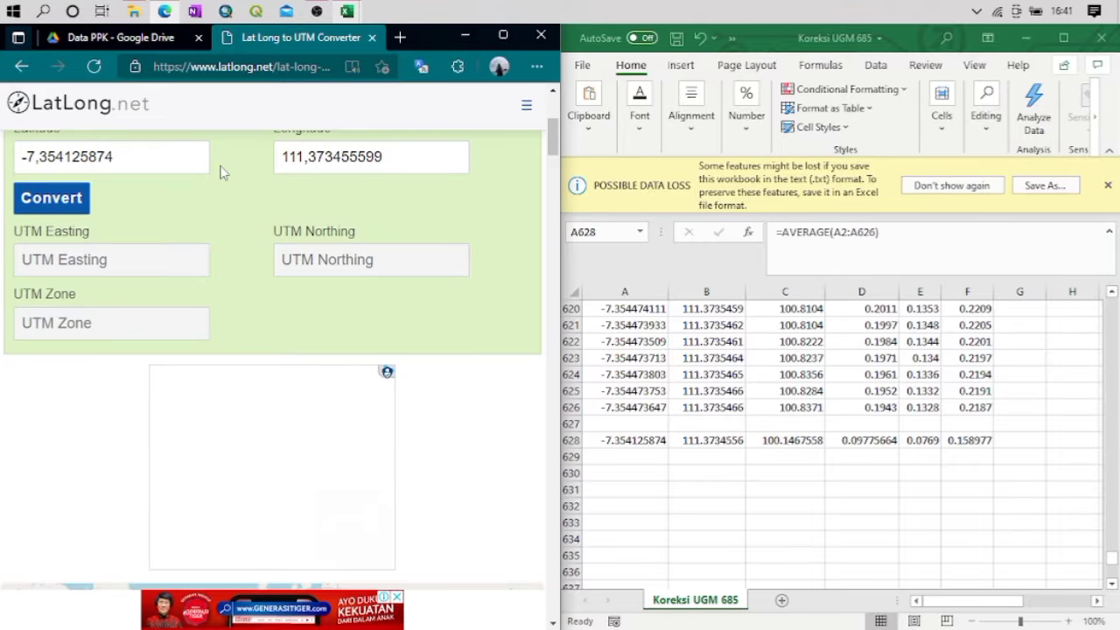
left_click(51, 200)
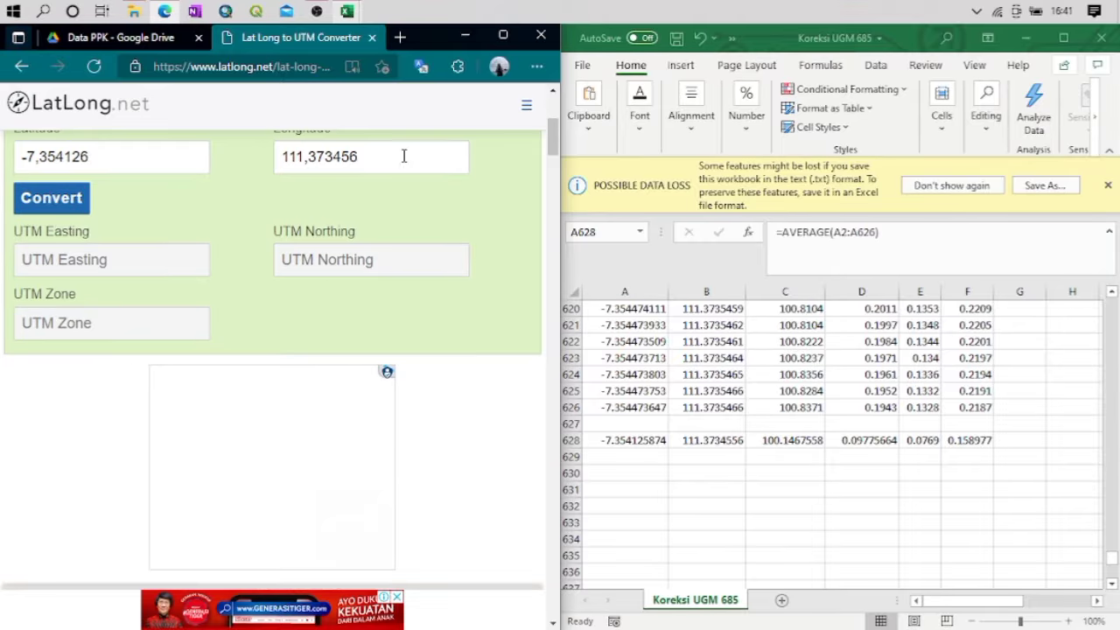
Enlarge the browser window and examine the UTM easting, northing and zone together with the point's location on the map
left_click(506, 35)
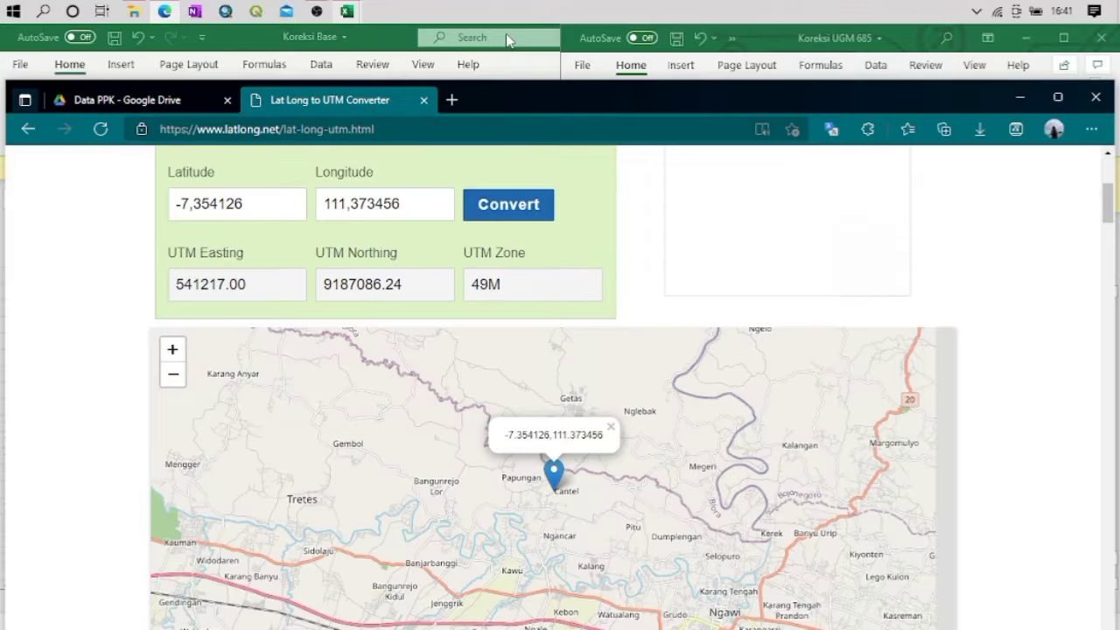
scroll(719, 260, "down", 1)
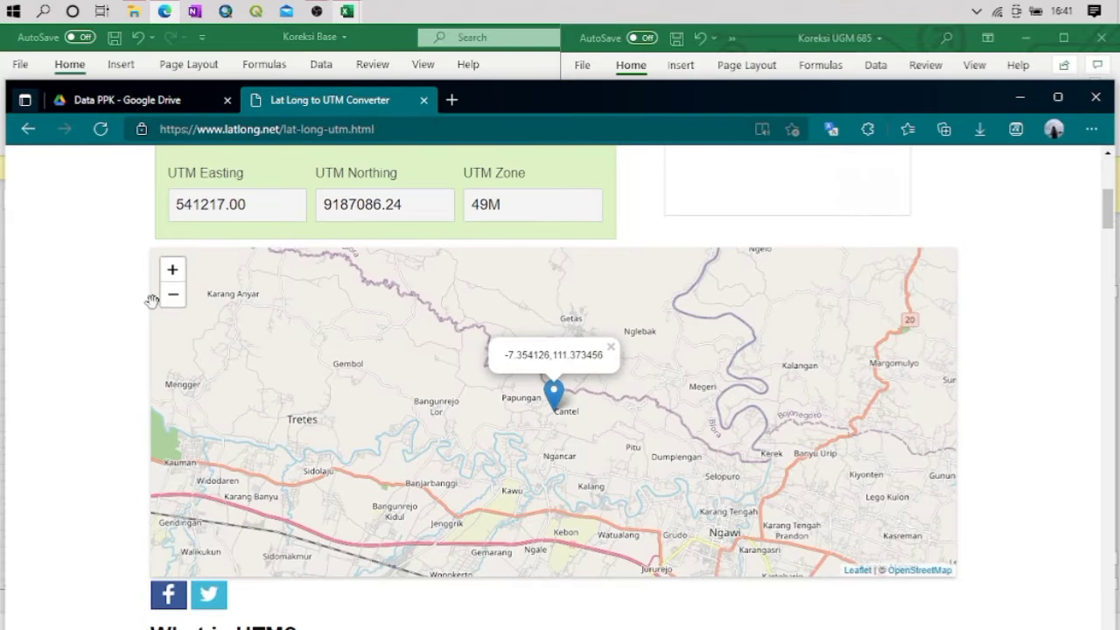
scroll(57, 299, "down", 2)
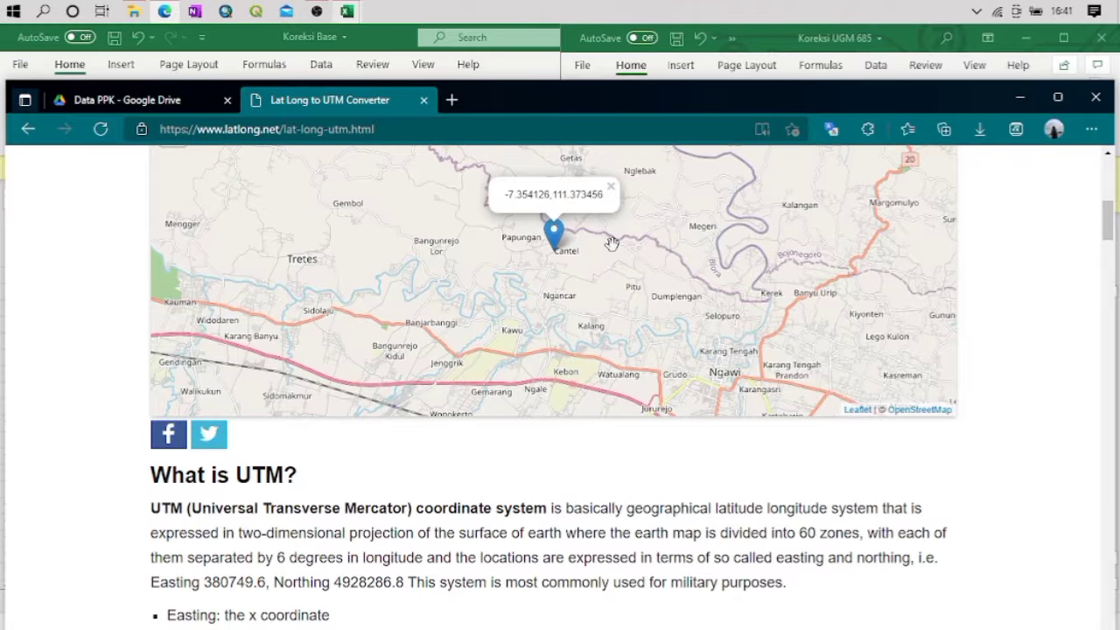
scroll(1042, 236, "up", 3)
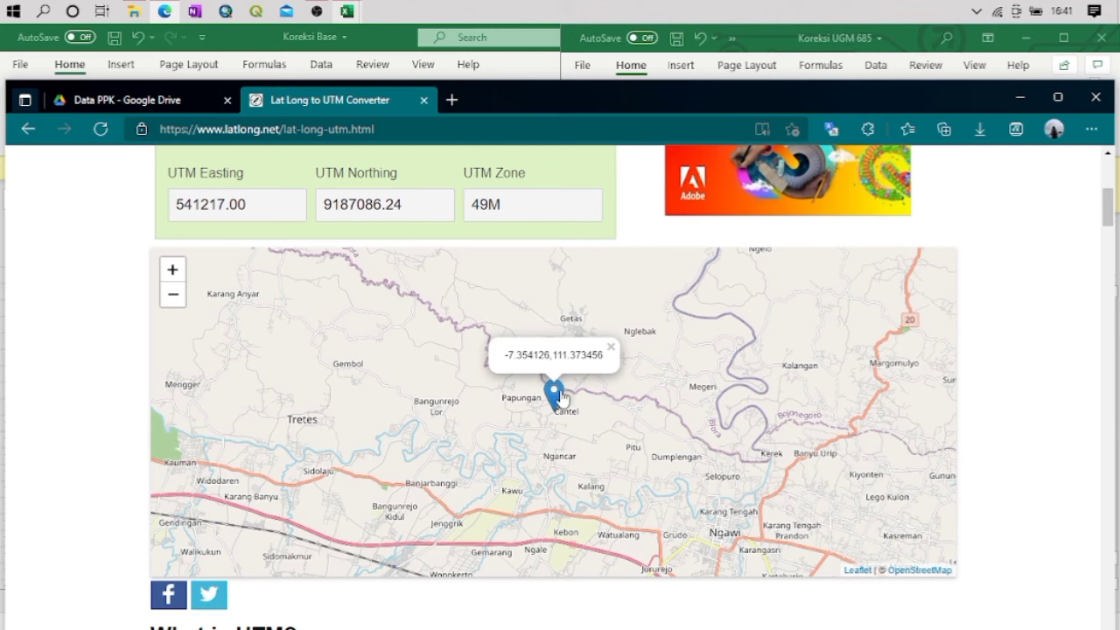
scroll(561, 395, "up", 1)
scroll(567, 375, "down", 1)
scroll(1021, 274, "up", 2)
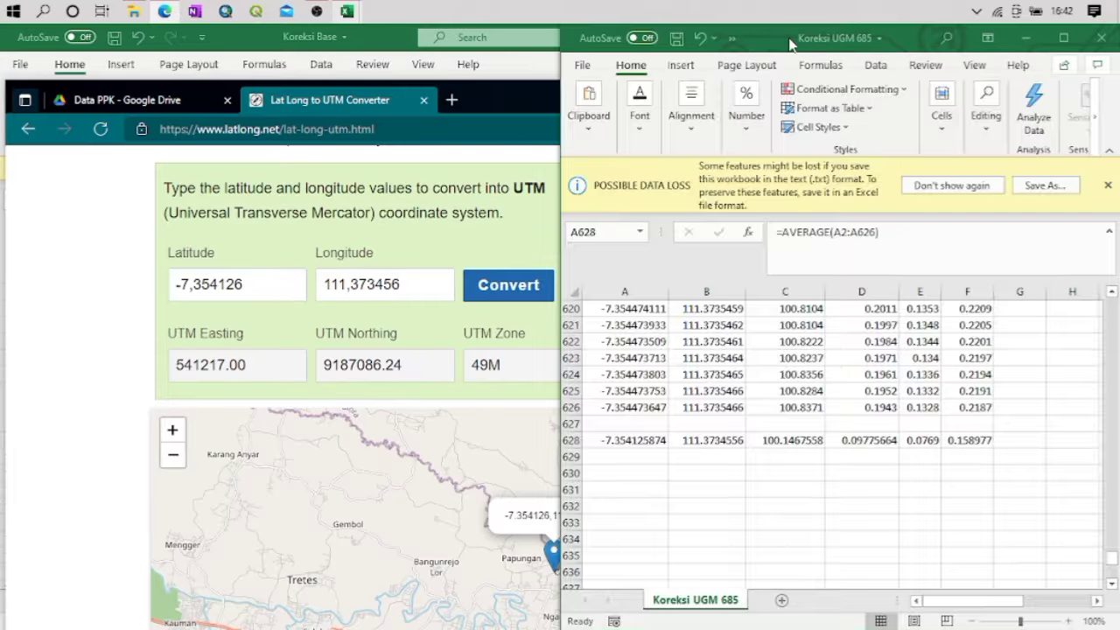
Switch to Koreksi UGM 685 in Excel, maximize its window and add a new blank sheet
left_click(791, 42)
key("super+Up")
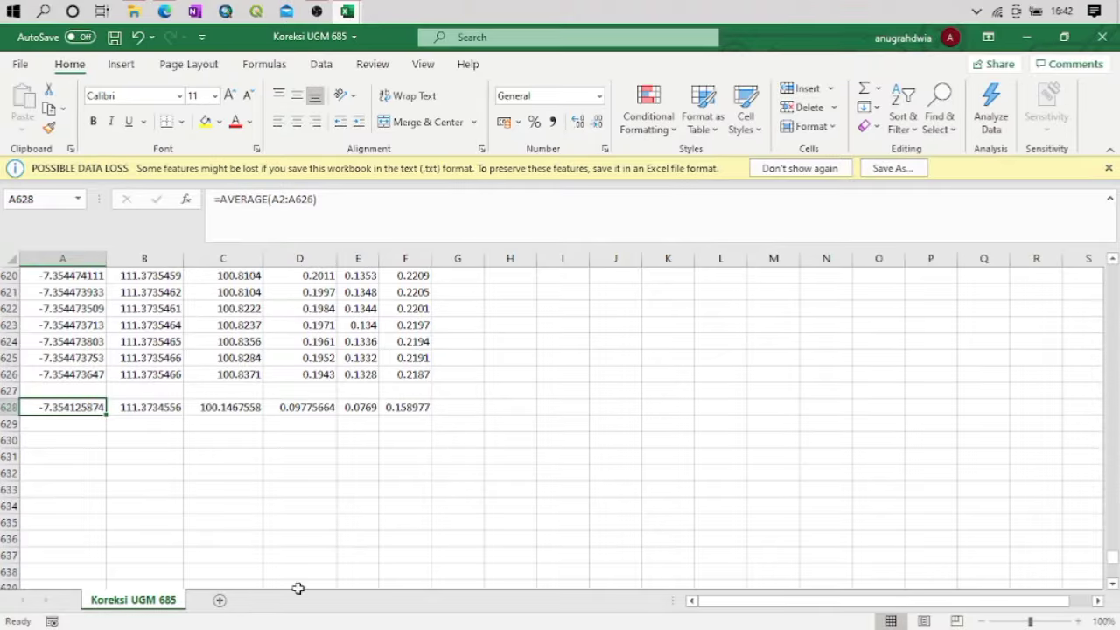
left_click(220, 600)
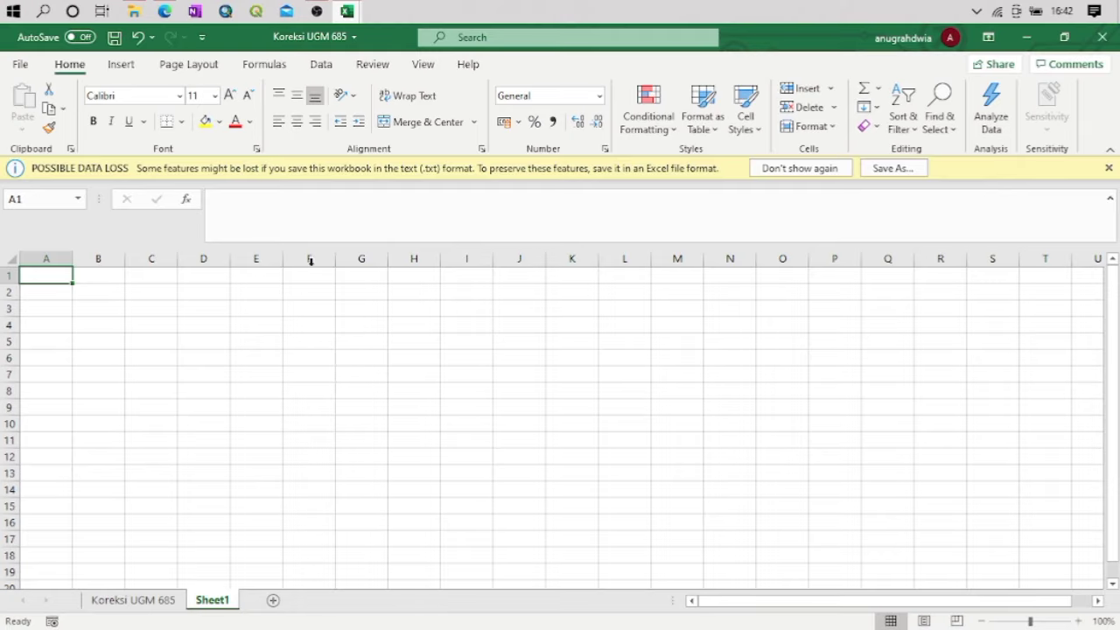
Switch to File Explorer, go up to the PPK folder on the Desktop and open the Data Kompilasi PPK workbook
mouse_move(346, 10)
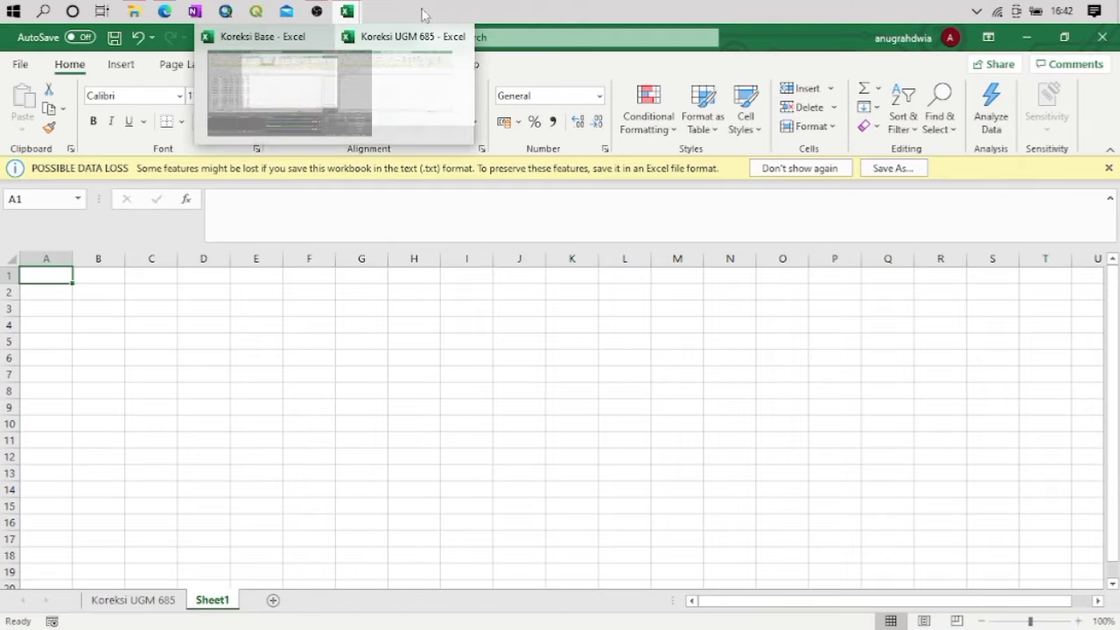
left_click(165, 10)
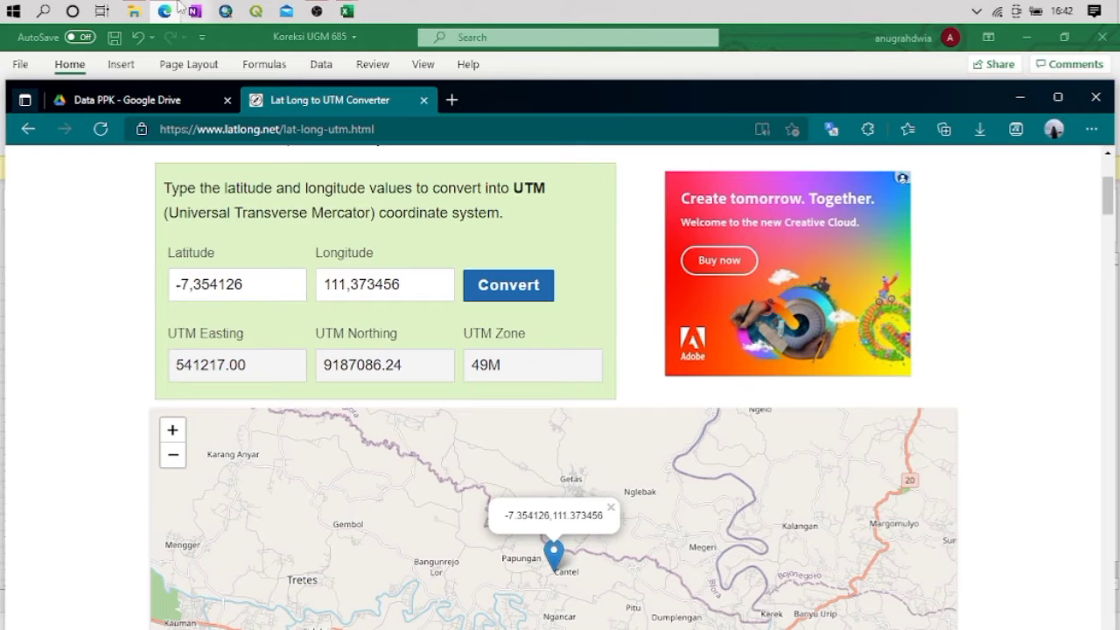
left_click(133, 10)
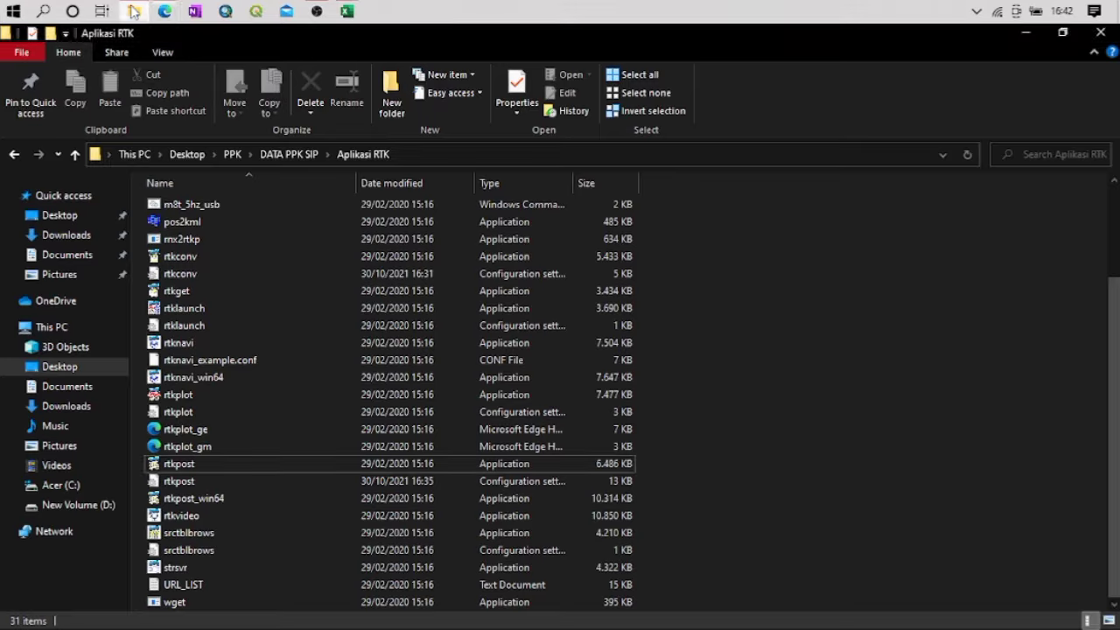
left_click(278, 155)
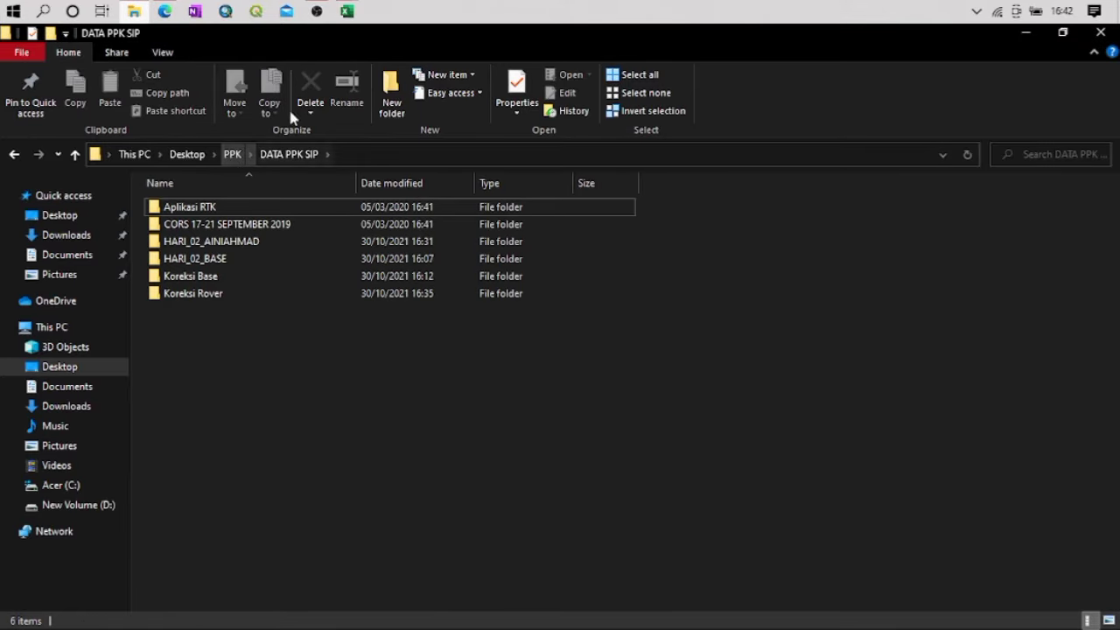
left_click(234, 156)
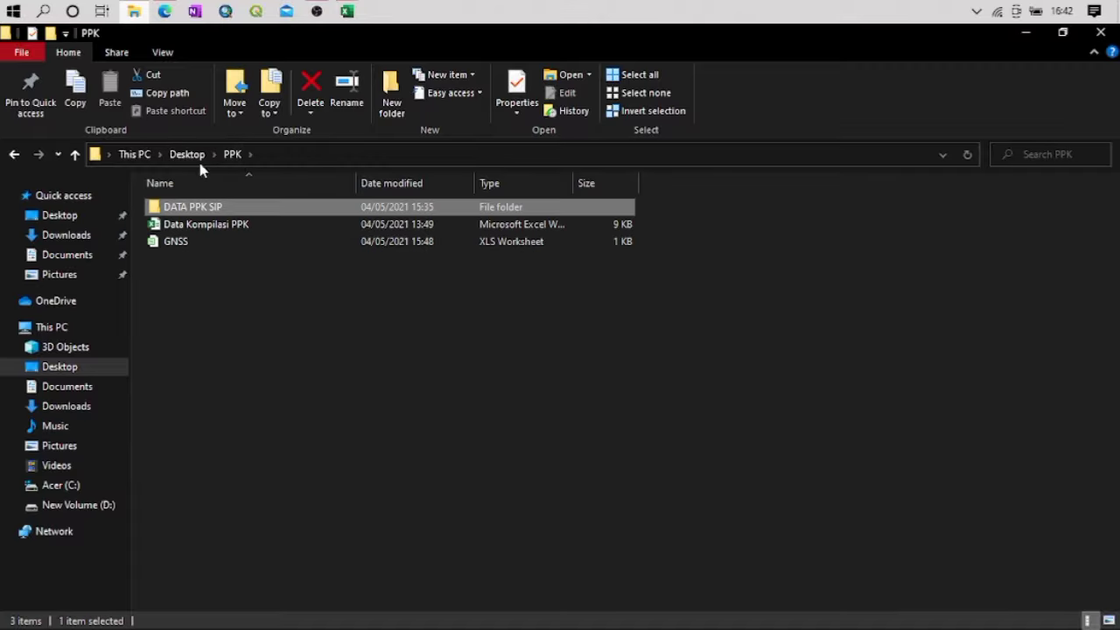
double_click(194, 222)
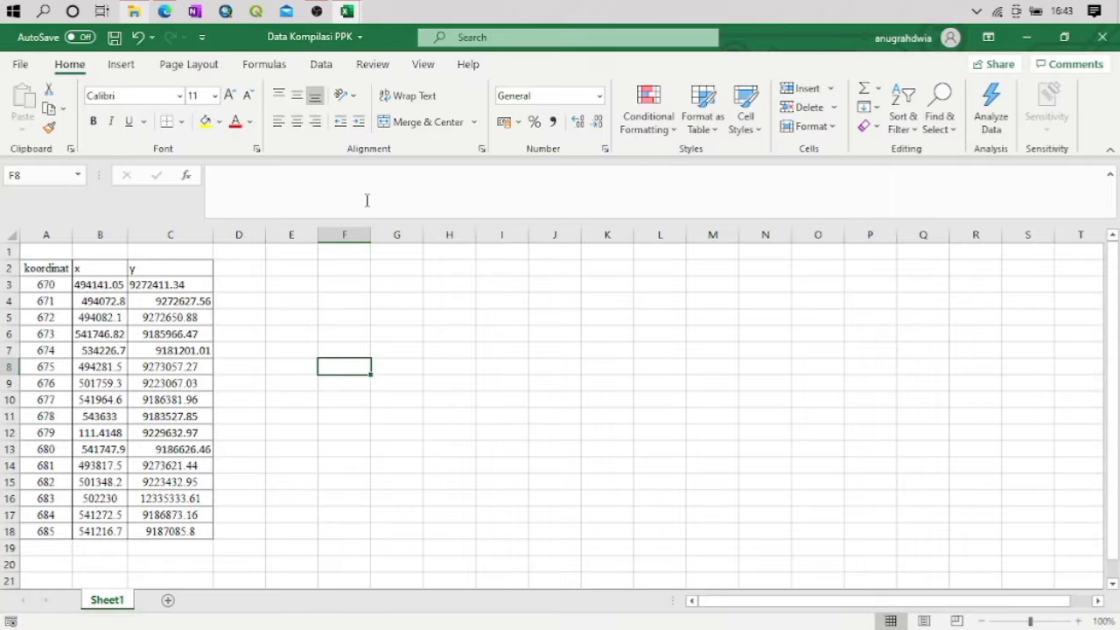
Examine the koordinat, x and y table in Data Kompilasi PPK and compare it with the UTM result in Edge
left_click(269, 272)
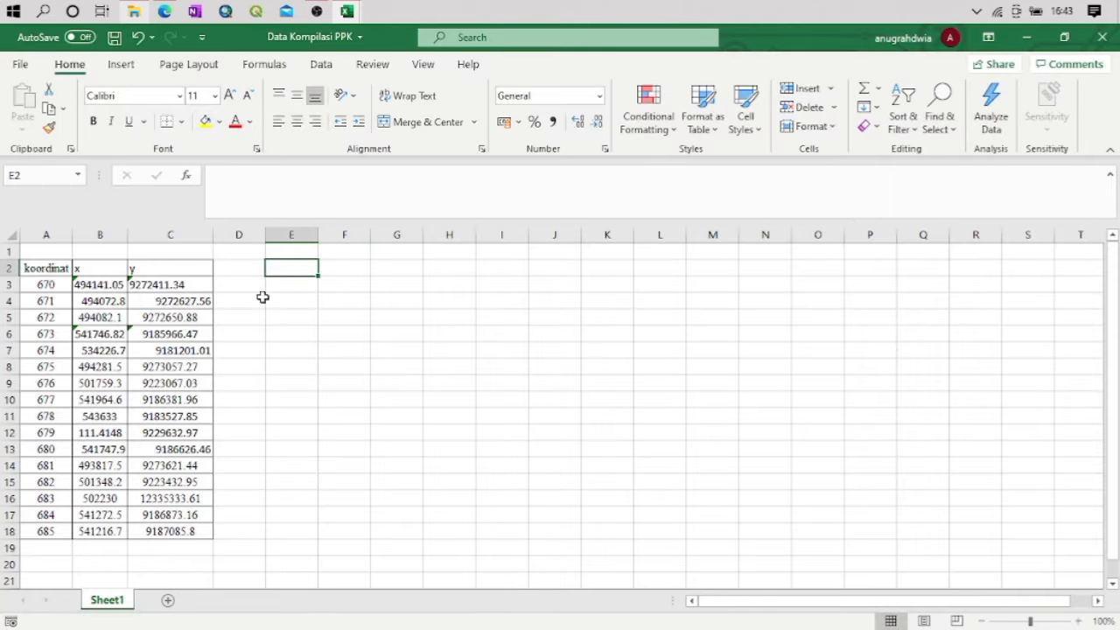
double_click(136, 300)
left_click(249, 373)
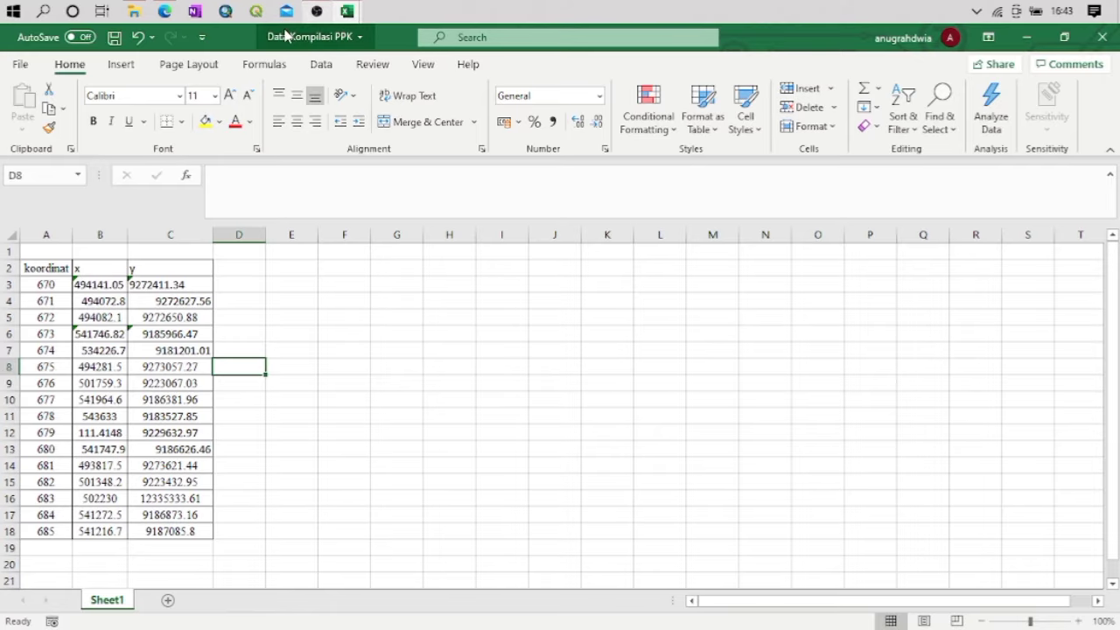
double_click(360, 401)
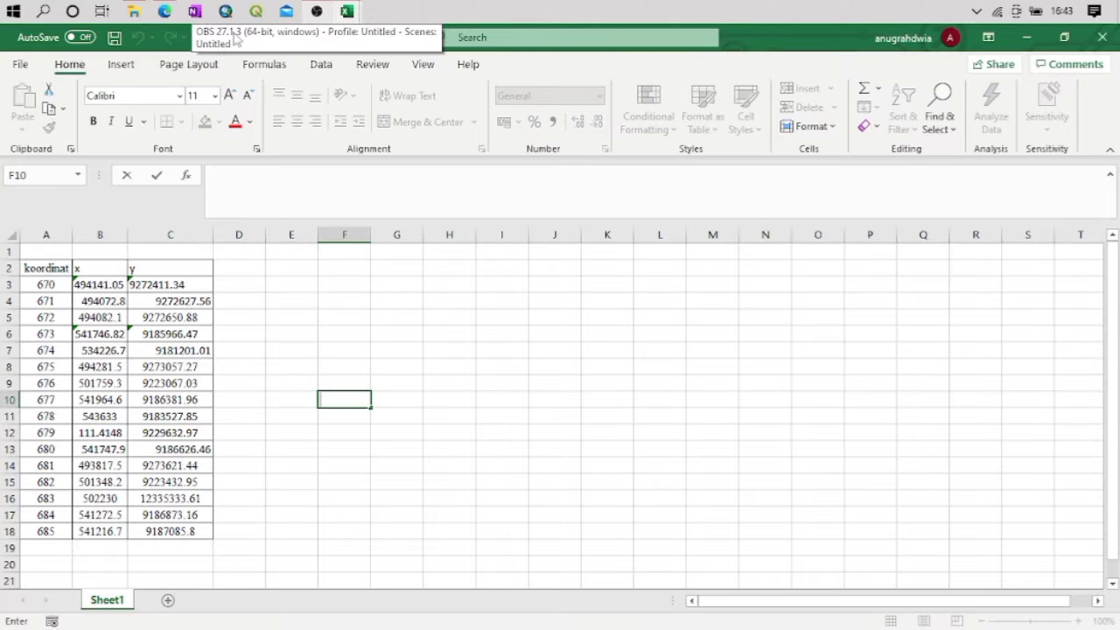
left_click(165, 11)
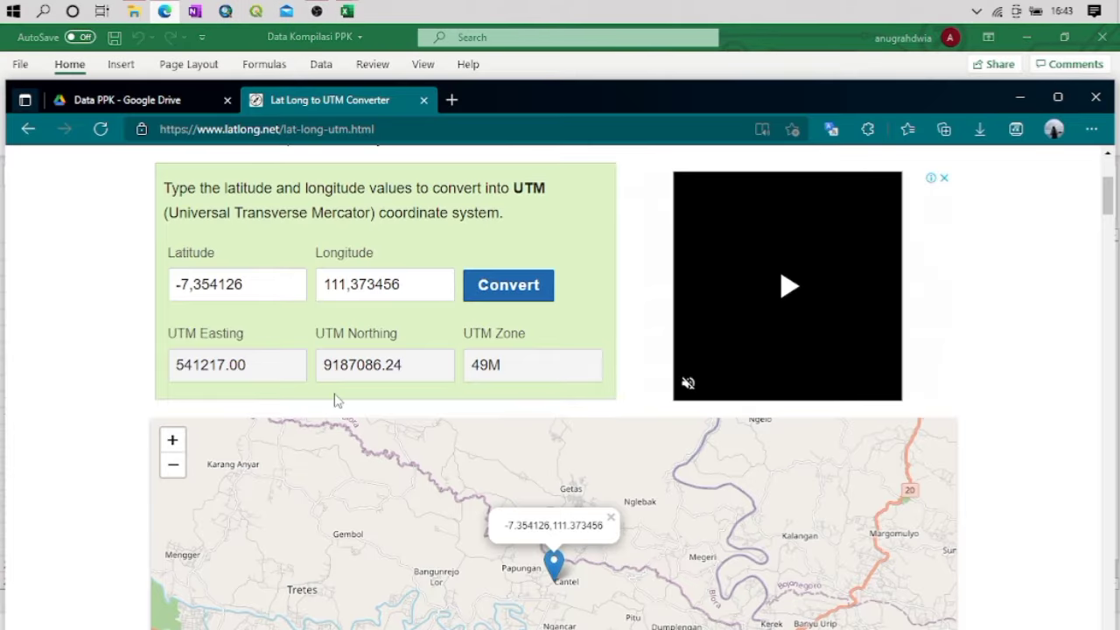
Return to Data Kompilasi PPK in Excel and close the workbook without saving changes
left_click(347, 11)
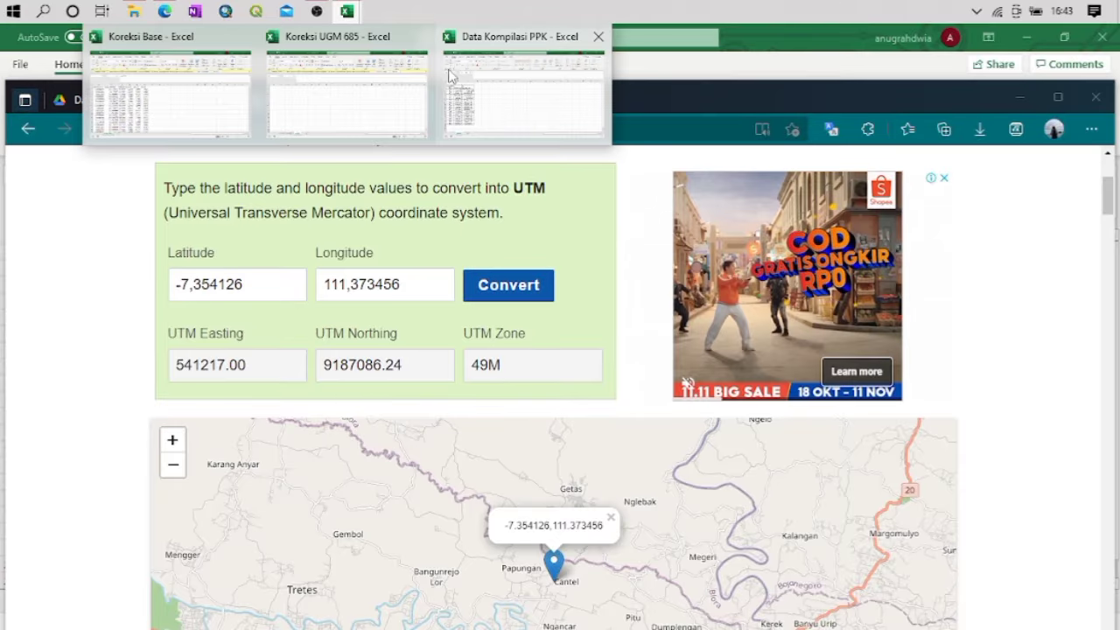
mouse_move(554, 96)
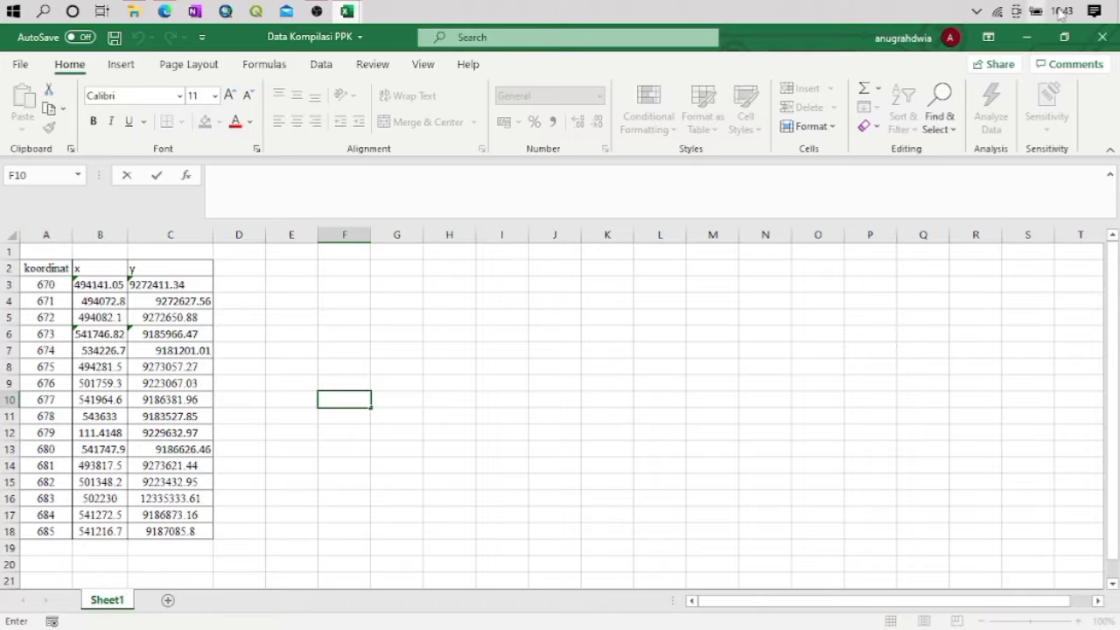
left_click(1095, 40)
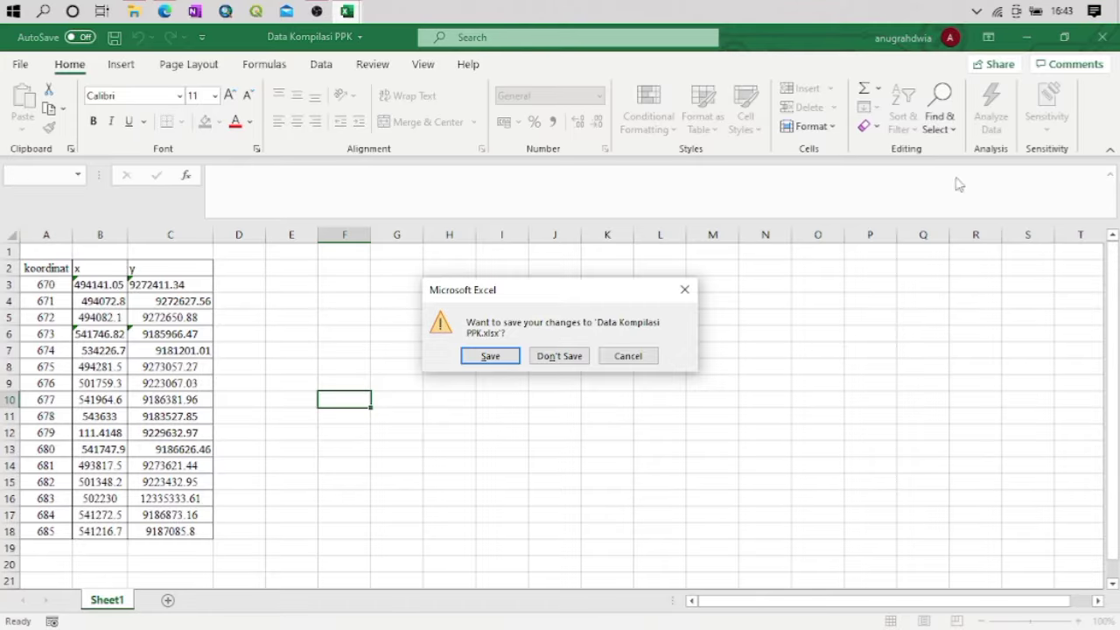
left_click(559, 355)
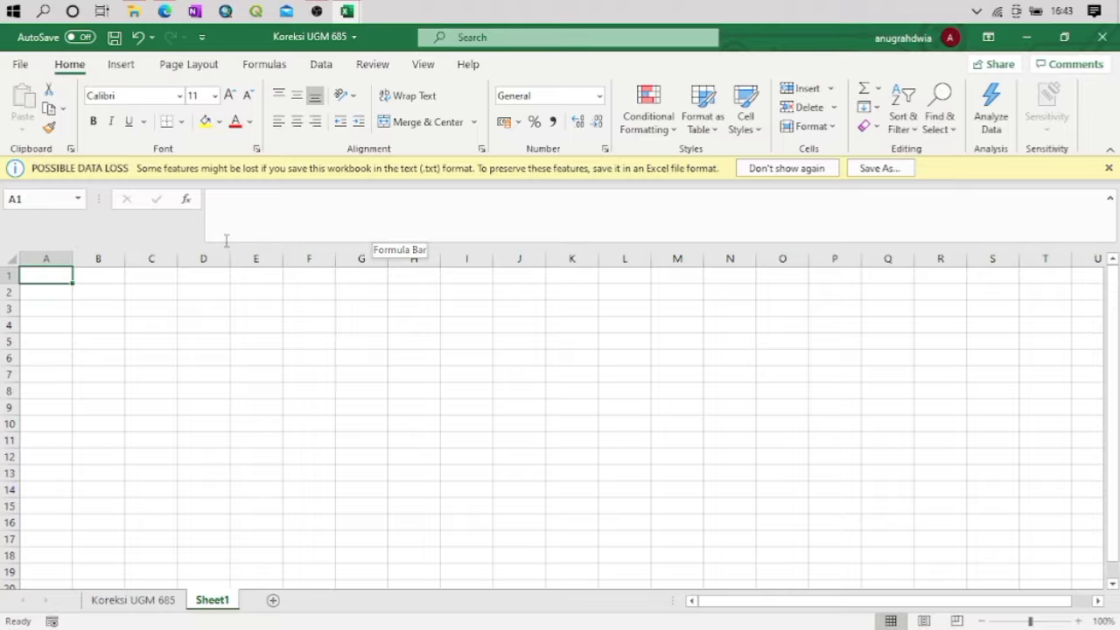
left_click(498, 359)
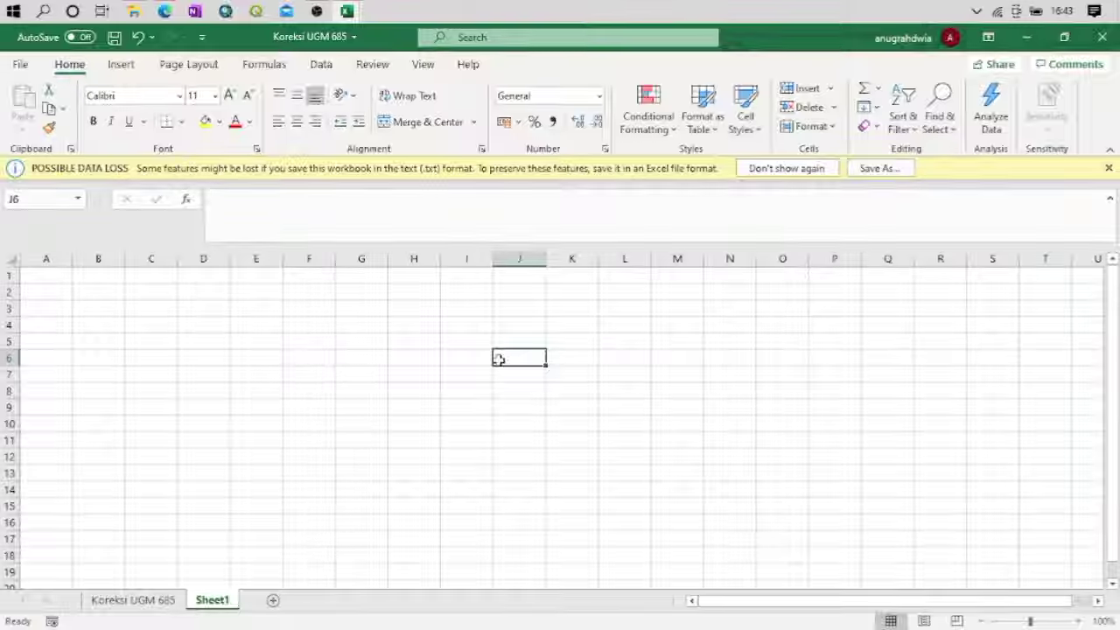
mouse_move(308, 14)
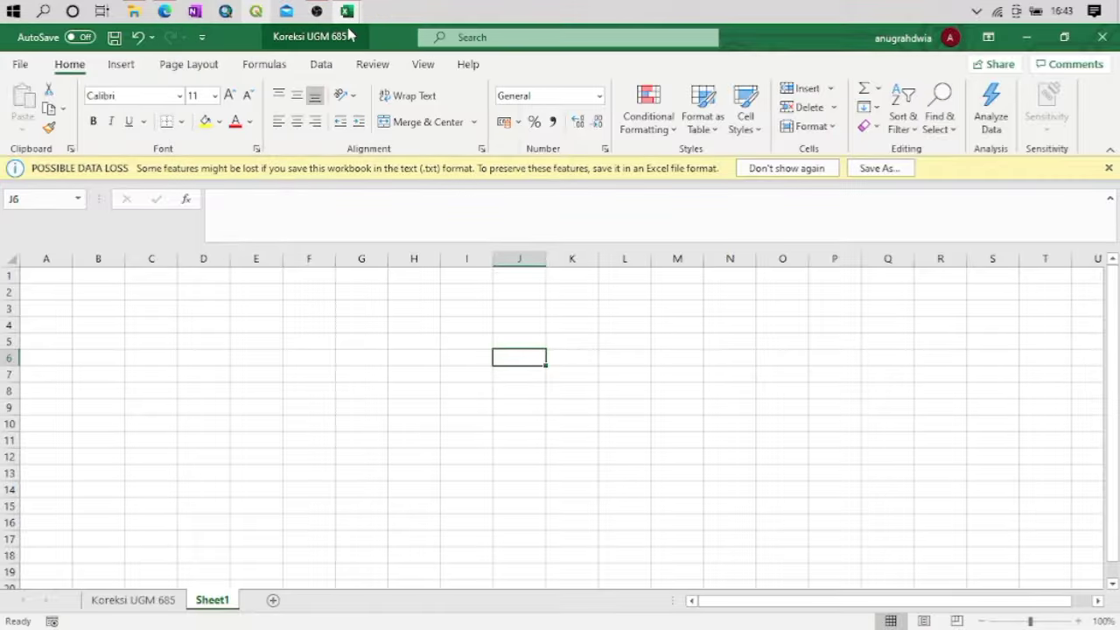
mouse_move(346, 11)
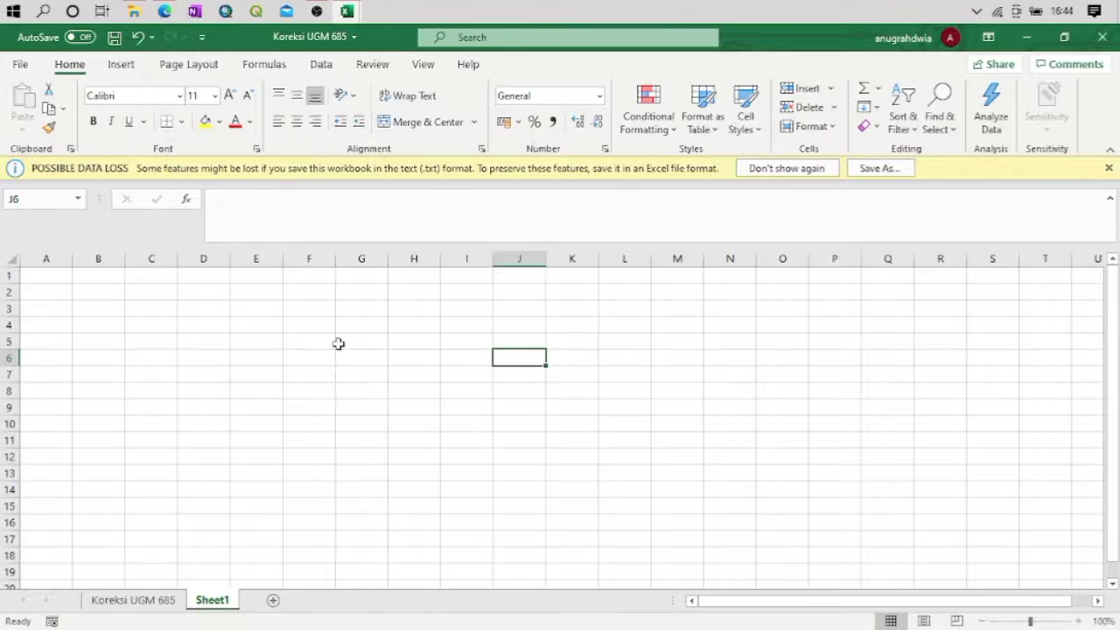